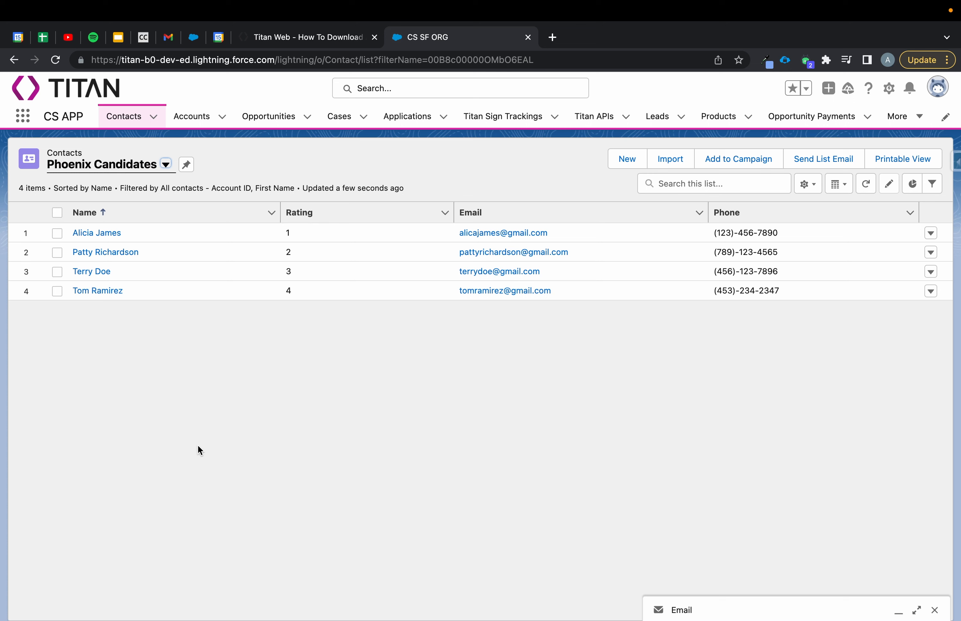
pyautogui.moveTo(63, 218)
pyautogui.mouseDown()
pyautogui.moveTo(167, 234)
pyautogui.moveTo(163, 240)
pyautogui.mouseUp()
pyautogui.moveTo(63, 242); pyautogui.dragTo(158, 263)
pyautogui.moveTo(61, 262); pyautogui.dragTo(147, 276)
pyautogui.moveTo(61, 280); pyautogui.dragTo(142, 298)
# Step: Switch to the Titan Web project and place a Lookup field near the top of the page
pyautogui.click(317, 66)
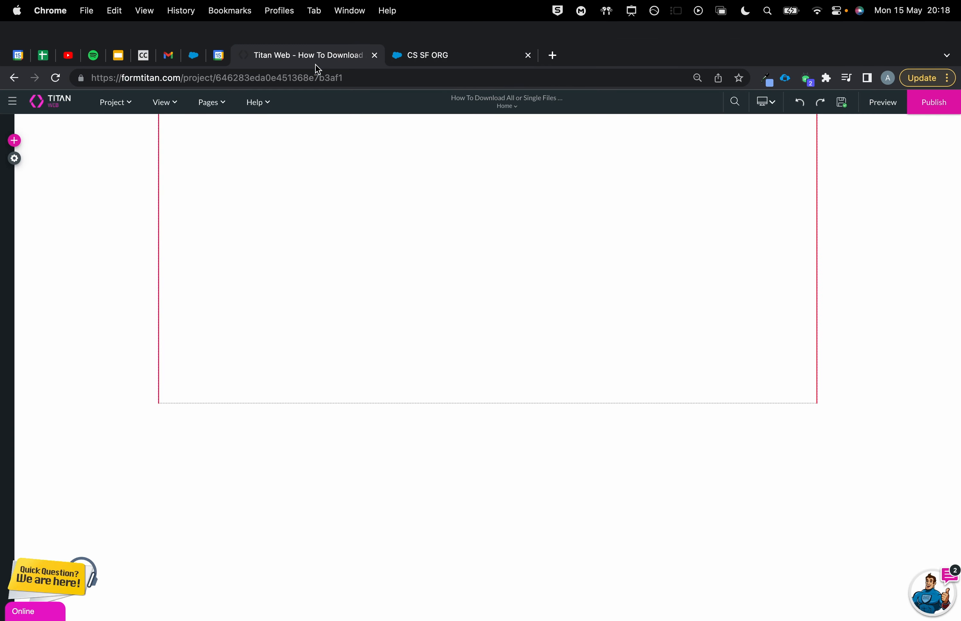
pyautogui.click(14, 122)
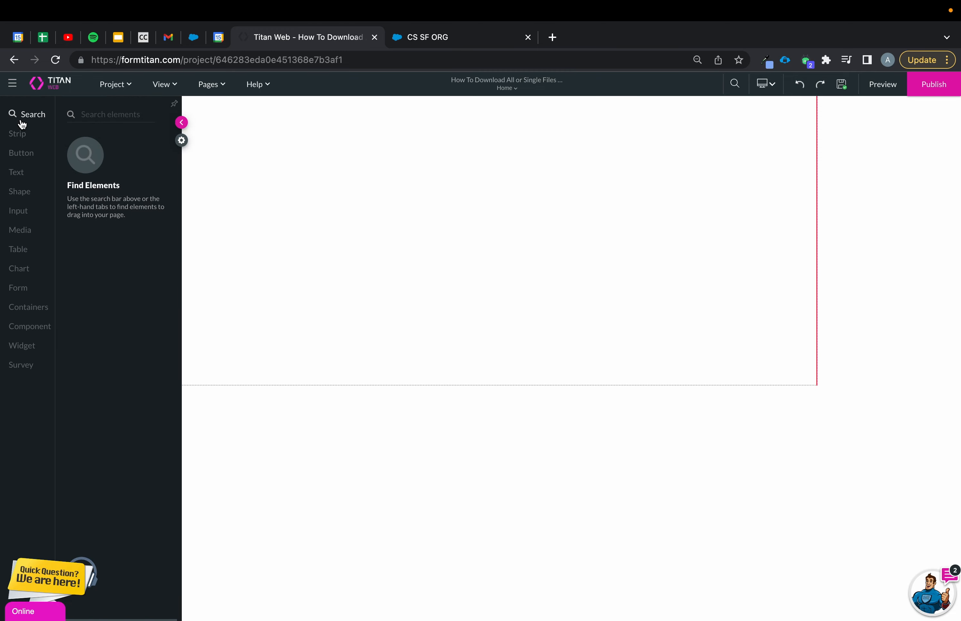
pyautogui.click(18, 212)
pyautogui.moveTo(111, 534); pyautogui.dragTo(295, 152)
# Step: Configure the lookup with Account as its Salesforce source and finish the setup with the default conditions and mapping
pyautogui.click(439, 290)
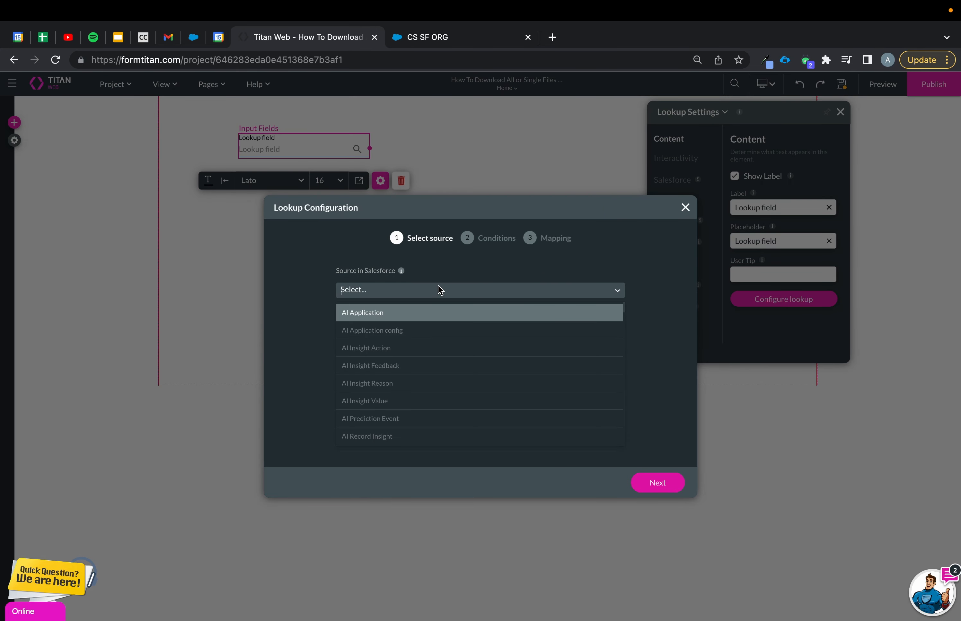
pyautogui.write('Accounts')
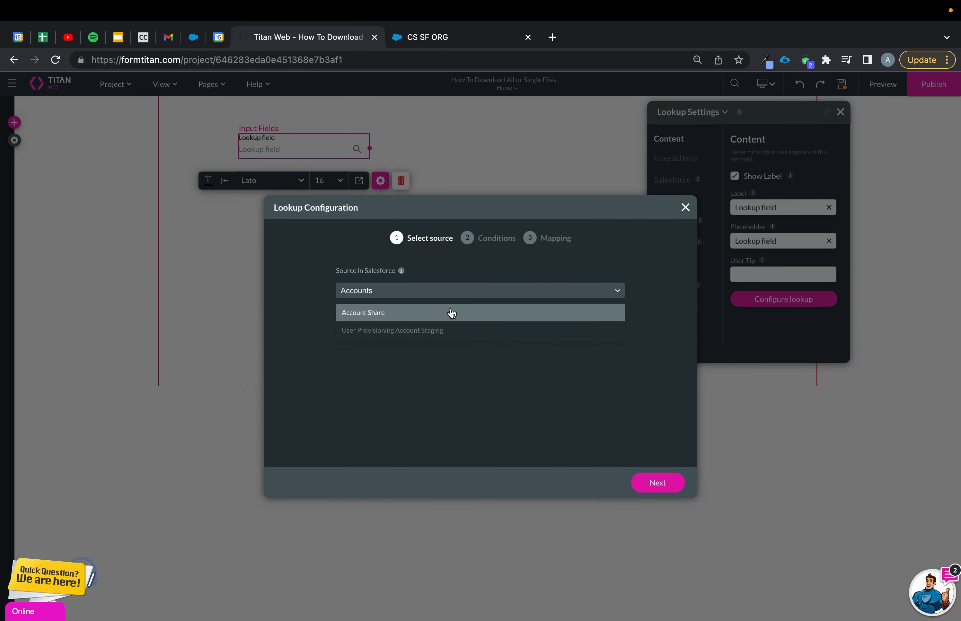
pyautogui.press('BackSpace')
pyautogui.click(414, 314)
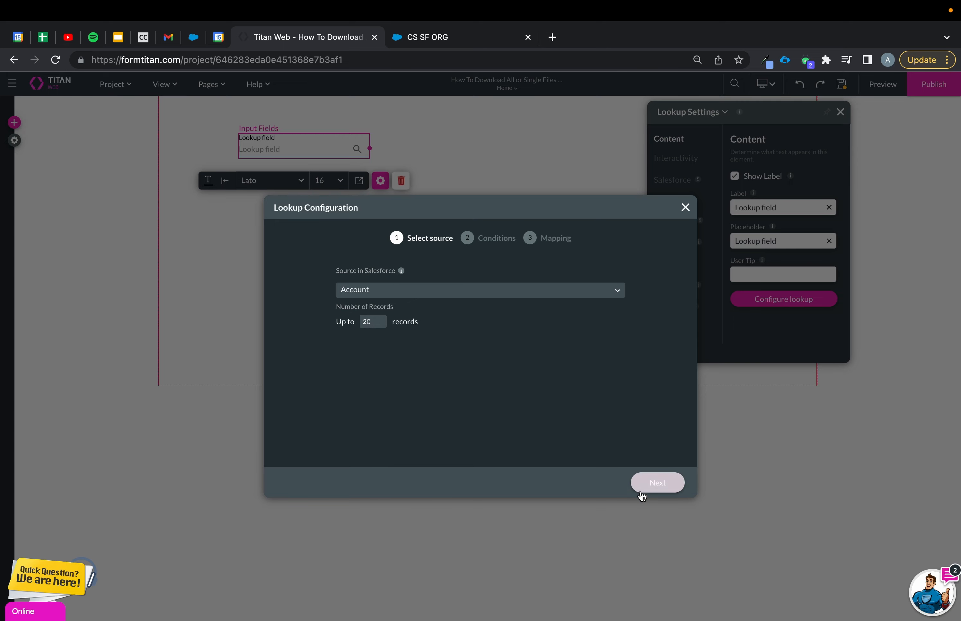
pyautogui.click(643, 486)
pyautogui.click(644, 485)
pyautogui.click(645, 485)
# Step: Label the lookup field "Account" and move it to the page's upper-left corner, at about 22 px, 20 px
pyautogui.moveTo(796, 209); pyautogui.dragTo(704, 208)
pyautogui.write('Account')
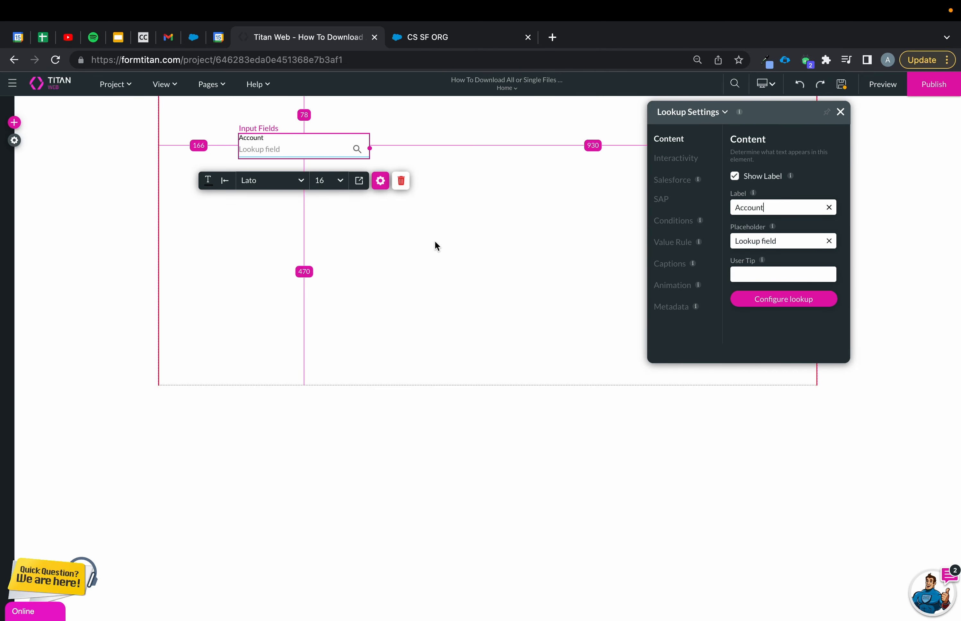
pyautogui.click(435, 240)
pyautogui.moveTo(273, 135); pyautogui.dragTo(200, 119)
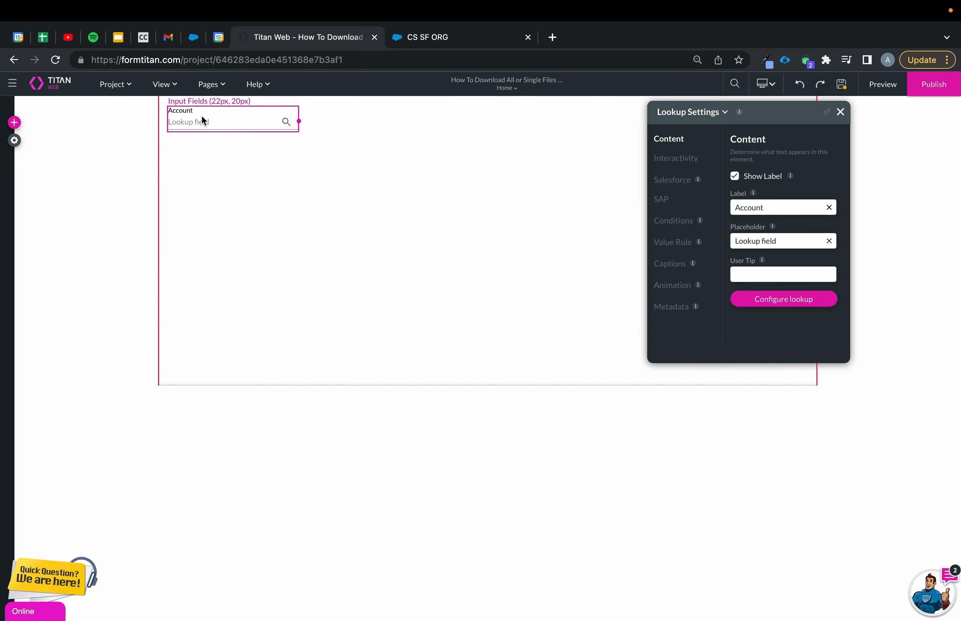
# Step: Add a Power Table below the Account lookup and use the Contact object as its Salesforce source
pyautogui.click(14, 122)
pyautogui.click(31, 250)
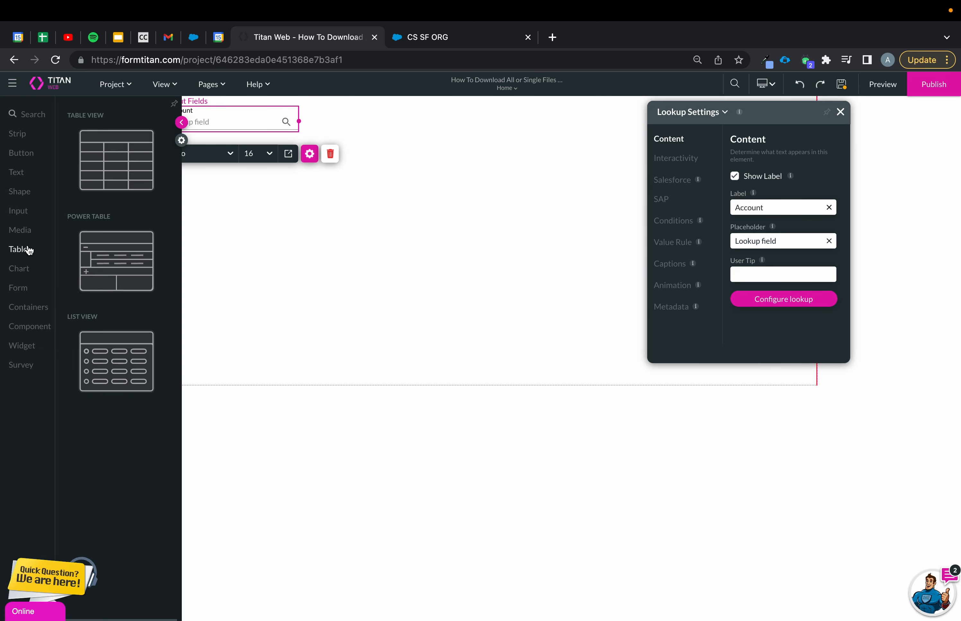
pyautogui.moveTo(128, 252); pyautogui.dragTo(334, 234)
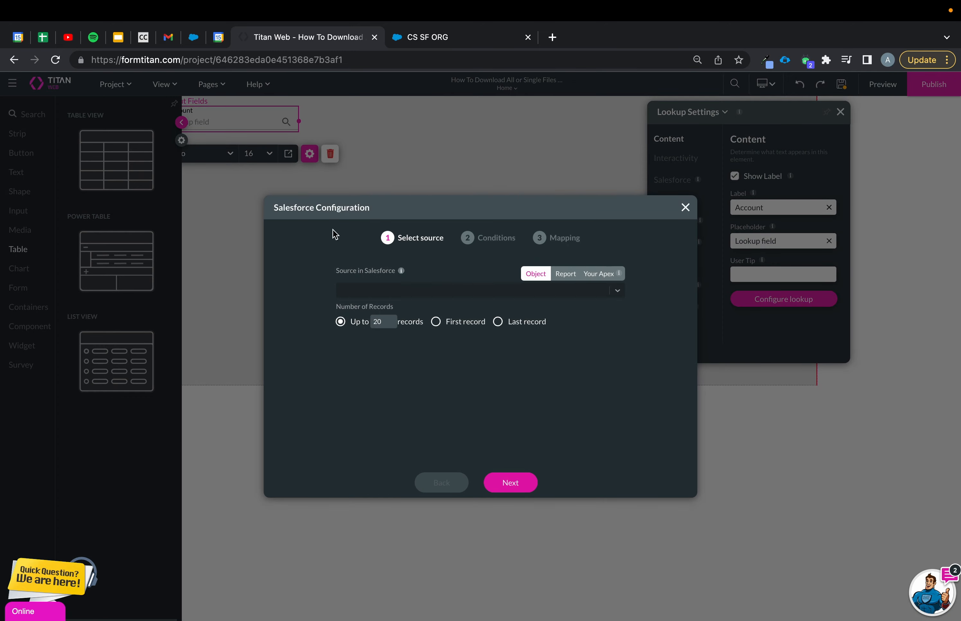
pyautogui.click(452, 293)
pyautogui.write('cont')
pyautogui.click(437, 387)
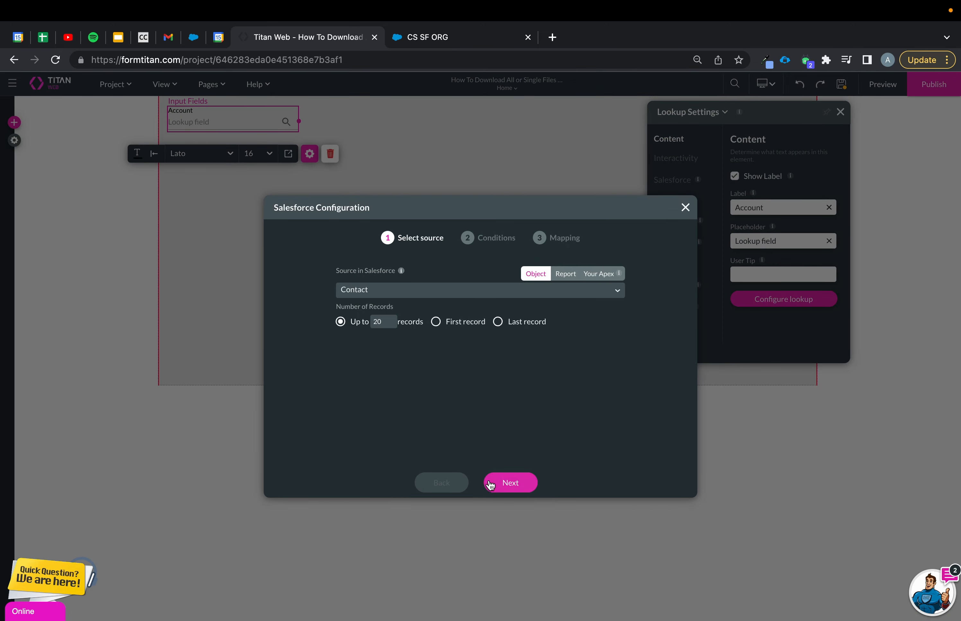
pyautogui.click(499, 482)
# Step: Add the table condition that Account ID equals the field Account / Value, and continue to the mapping
pyautogui.click(371, 297)
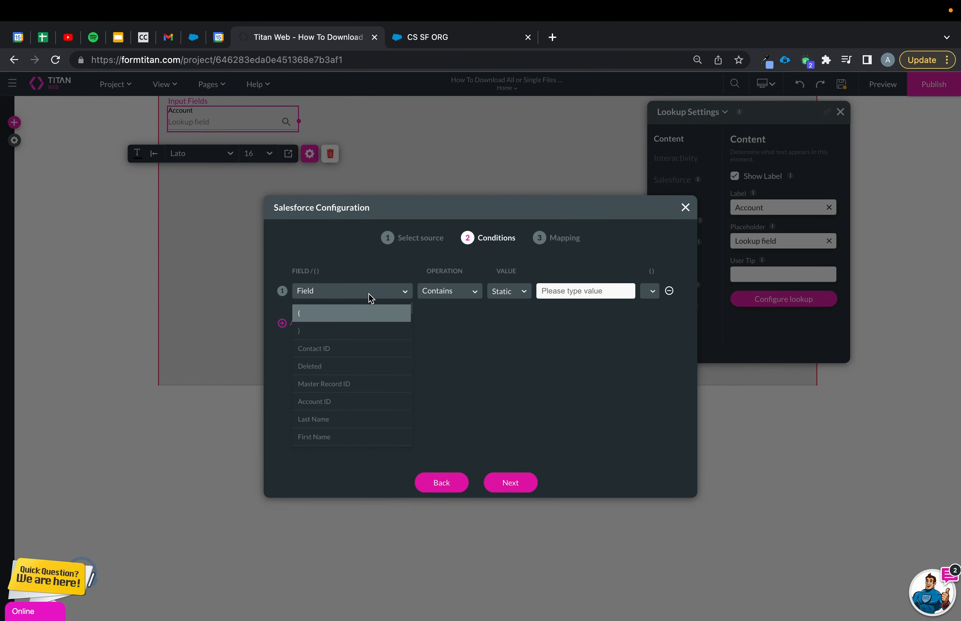
pyautogui.write('acc')
pyautogui.click(350, 318)
pyautogui.click(450, 294)
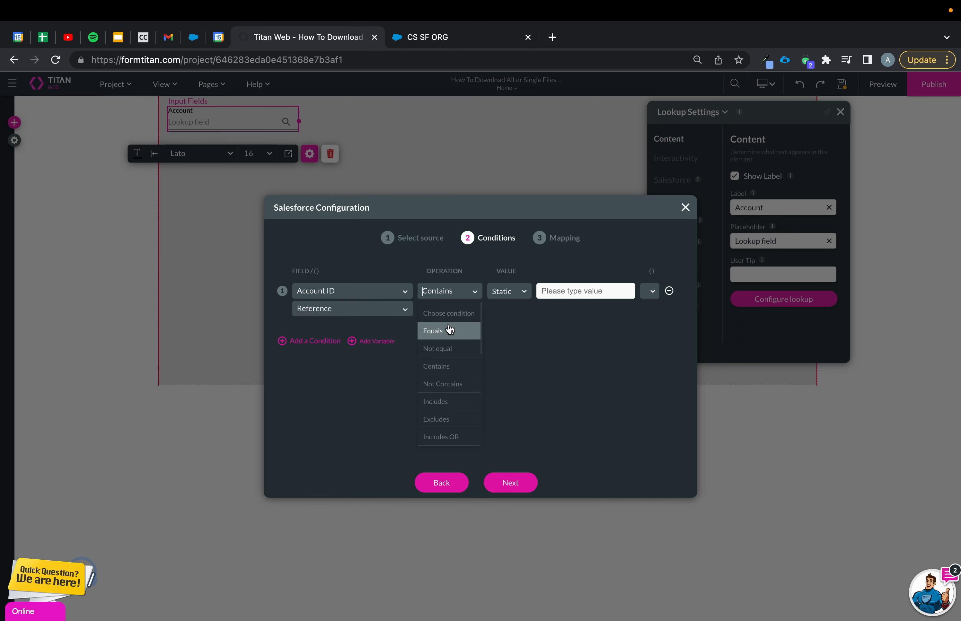
pyautogui.click(450, 330)
pyautogui.click(506, 291)
pyautogui.click(503, 331)
pyautogui.click(562, 292)
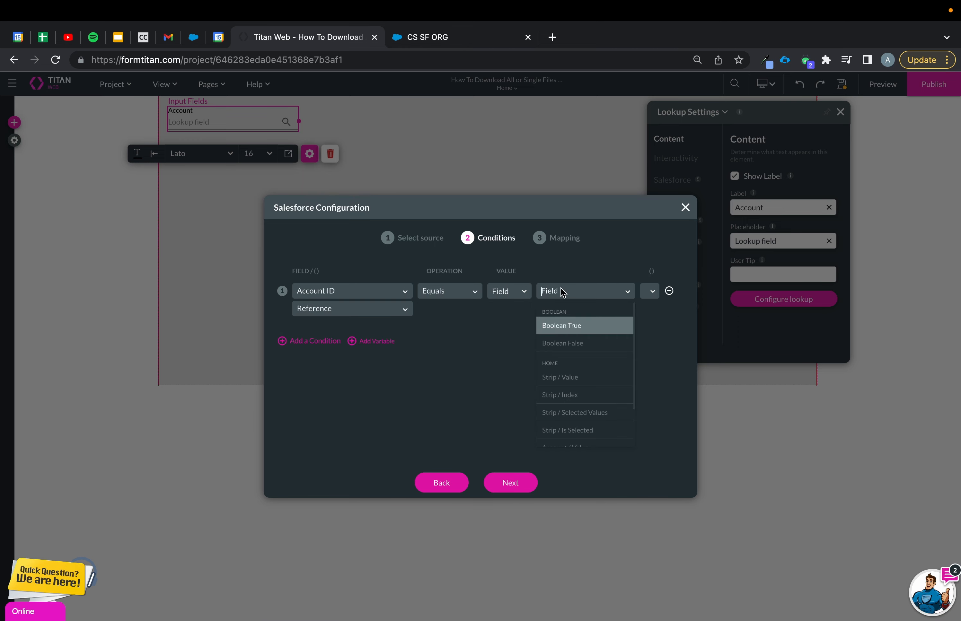
pyautogui.write('look')
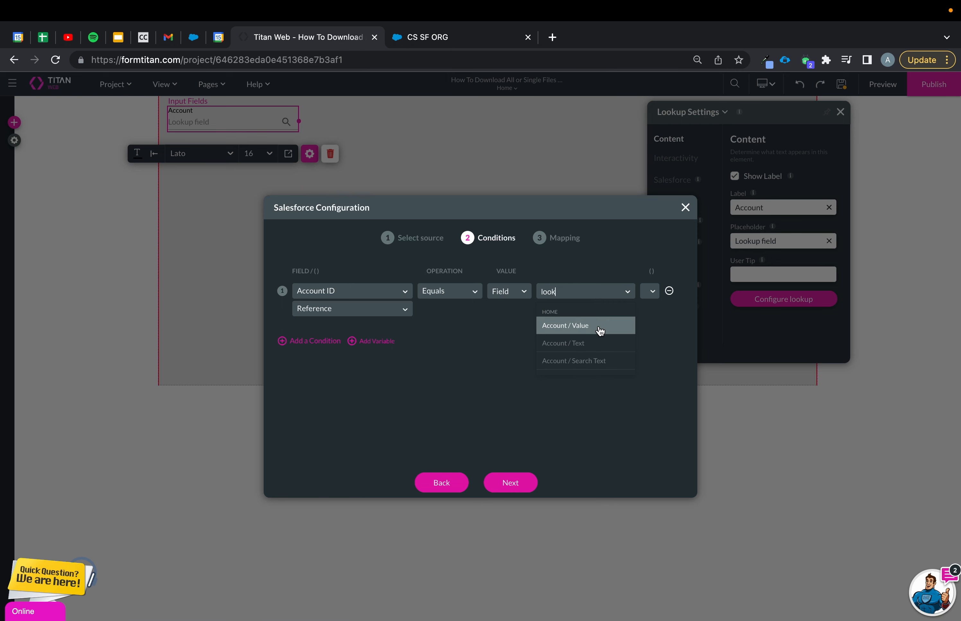
pyautogui.click(600, 331)
pyautogui.click(515, 480)
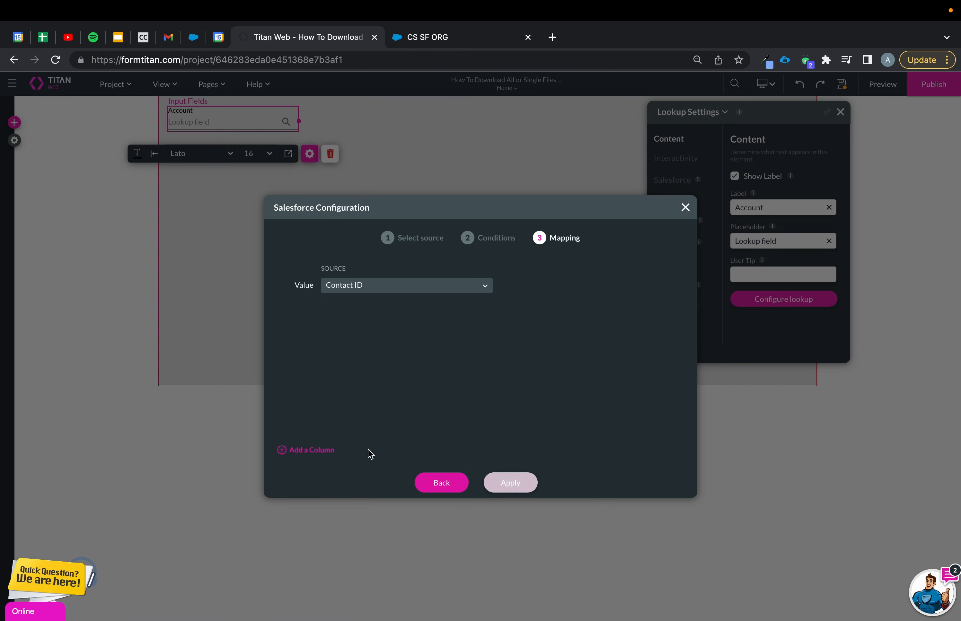
# Step: Add columns to the table mapping and map the first one to Full Name
pyautogui.click(302, 450)
pyautogui.click(447, 317)
pyautogui.write('fu')
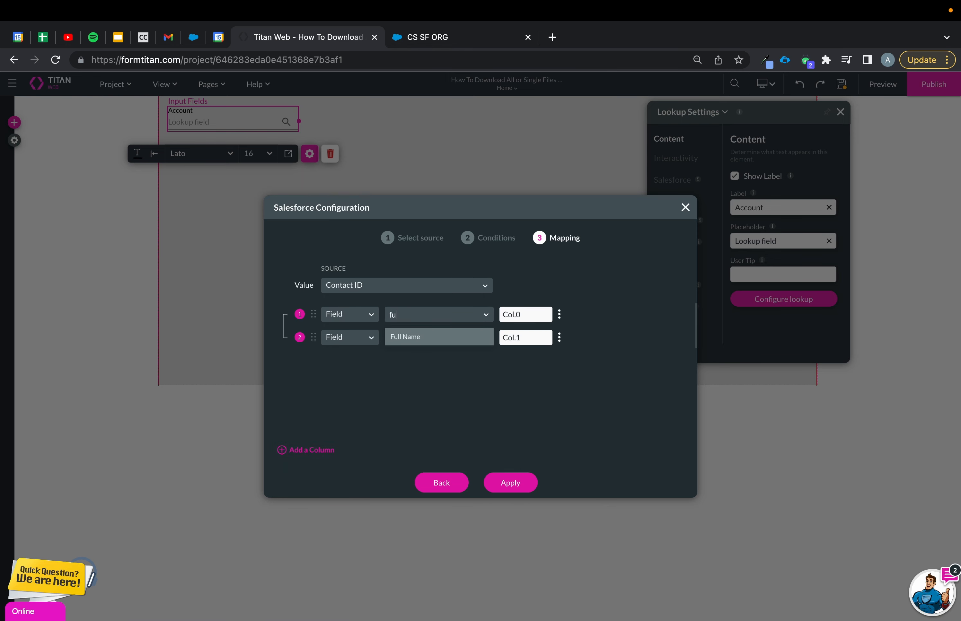
pyautogui.click(452, 343)
# Step: Map the second column to Account ID and configure its reference to the Account object's name field
pyautogui.click(453, 343)
pyautogui.write('acc')
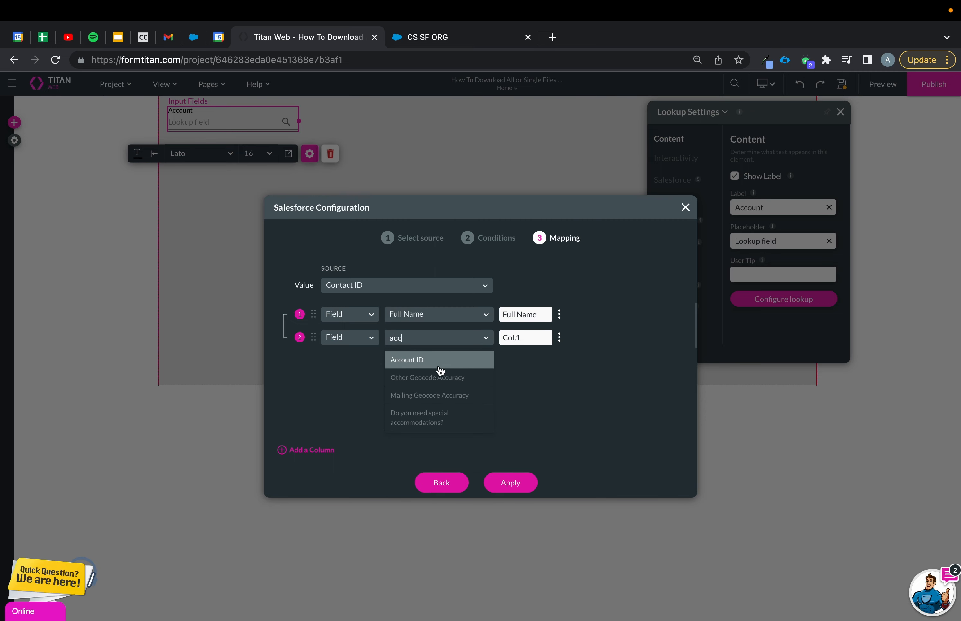
pyautogui.click(440, 366)
pyautogui.click(490, 337)
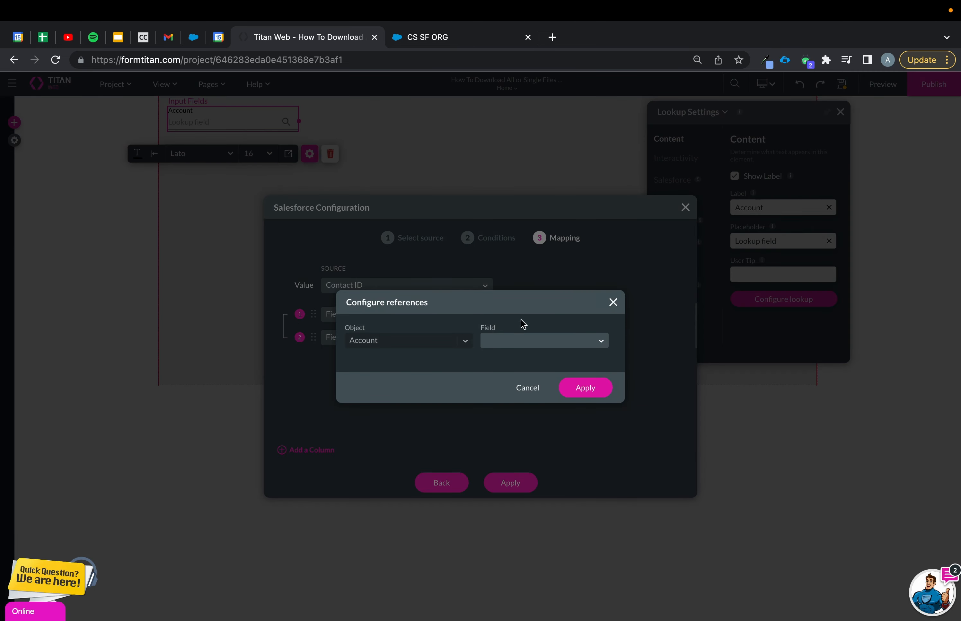
pyautogui.click(519, 340)
pyautogui.write('name')
pyautogui.click(509, 362)
pyautogui.click(583, 393)
# Step: Add a third column of type Button with the text "Download Files" and apply the table configuration
pyautogui.click(308, 450)
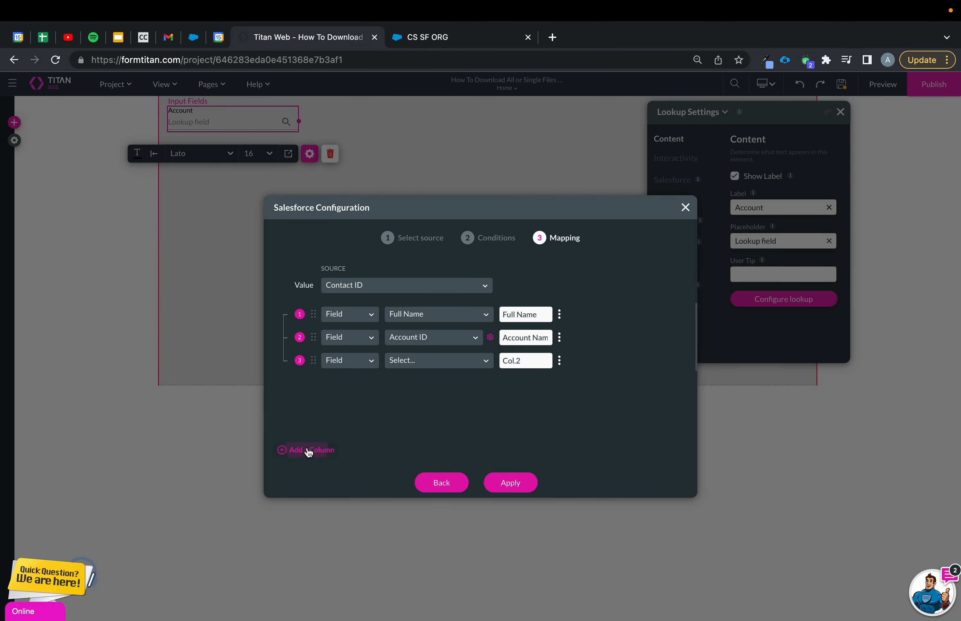
pyautogui.click(371, 364)
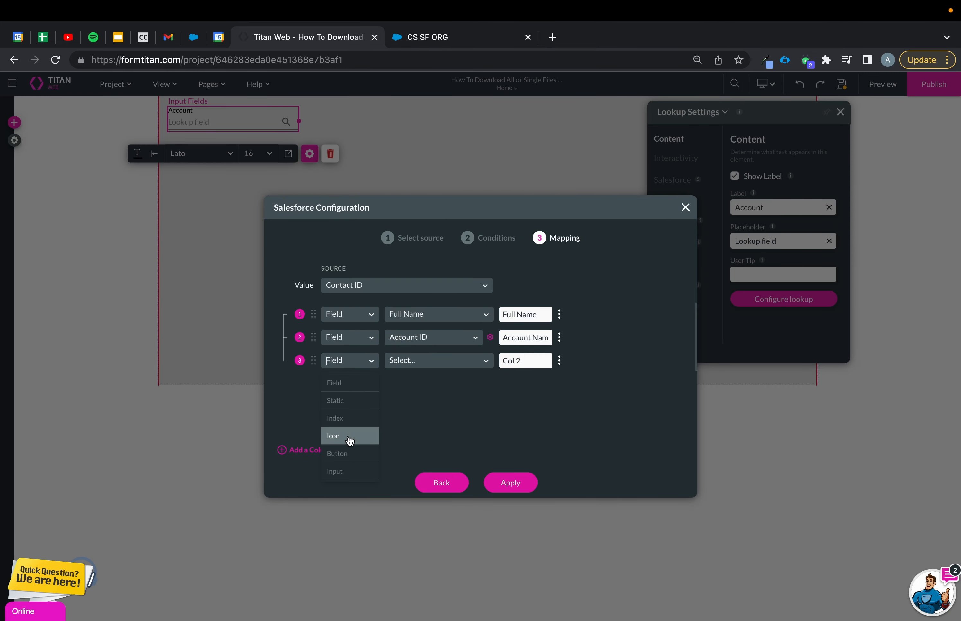
pyautogui.click(349, 453)
pyautogui.click(527, 360)
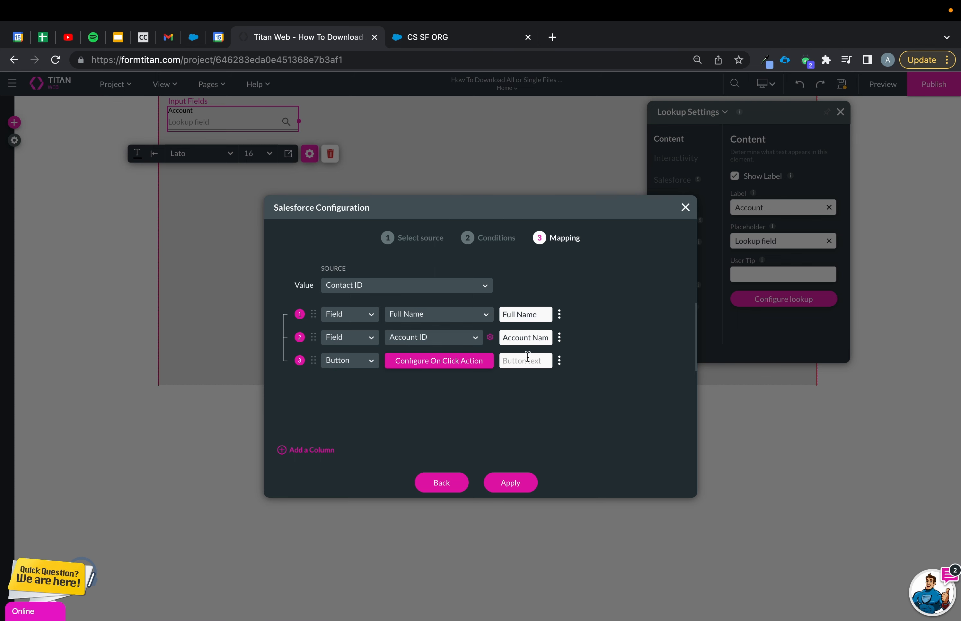
pyautogui.write('Do')
pyautogui.write('wnload Files')
pyautogui.click(524, 482)
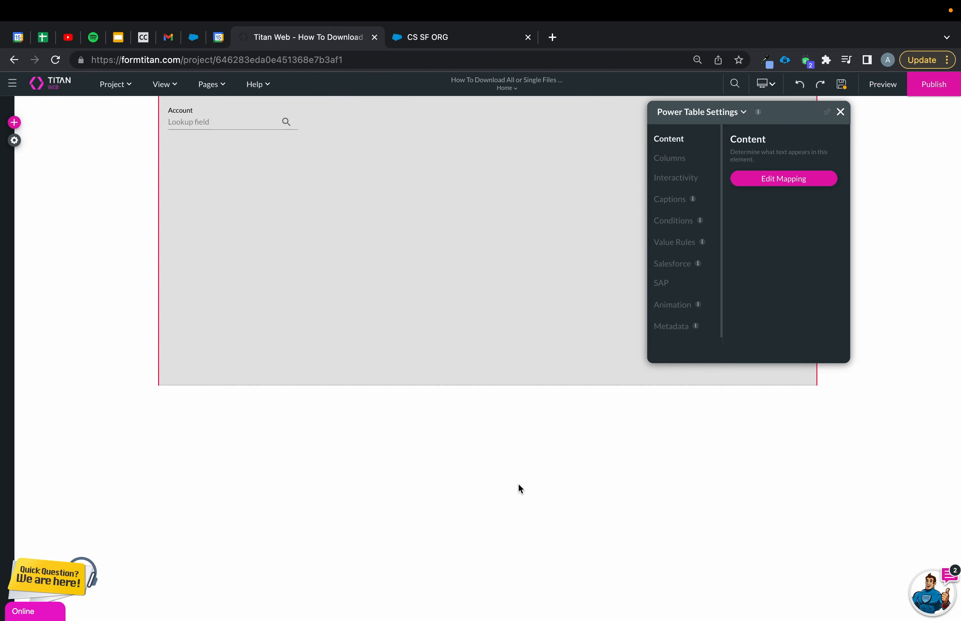
# Step: Move the Power Table directly below the Account lookup, aligned with its left edge, and widen it to show all three columns
pyautogui.moveTo(375, 257); pyautogui.dragTo(328, 221)
pyautogui.moveTo(386, 246); pyautogui.dragTo(598, 246)
pyautogui.moveTo(501, 244); pyautogui.dragTo(489, 244)
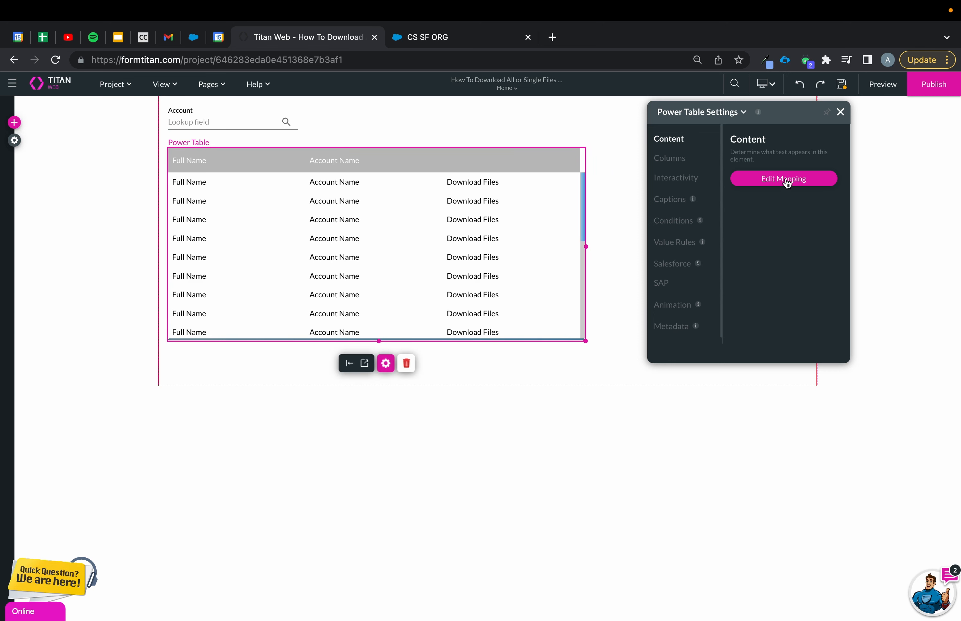
# Step: In the Power Table's styling, set the Button element's default fill to solid blue #0091FF
pyautogui.click(364, 363)
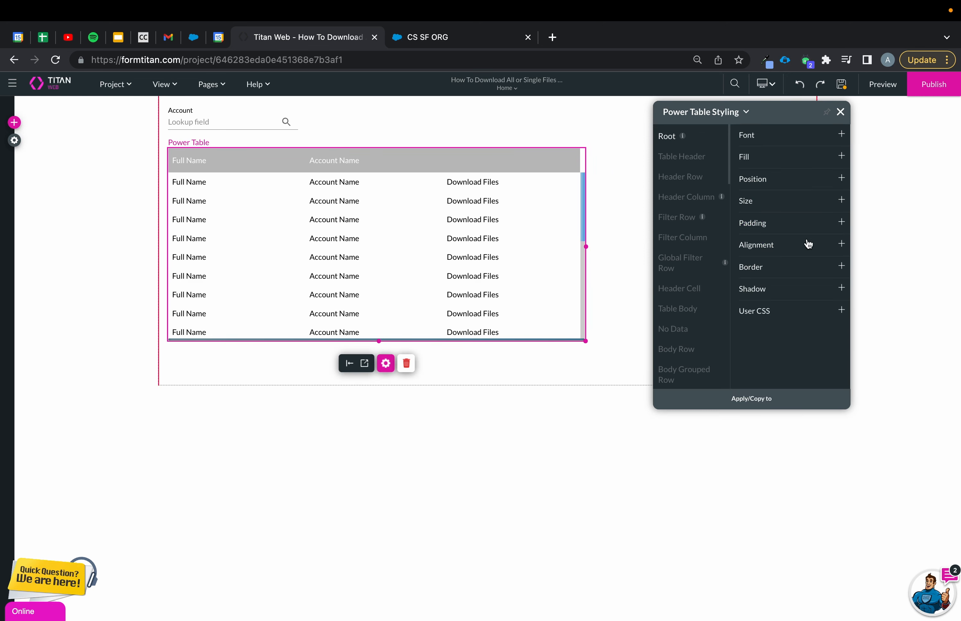
pyautogui.scroll(-15, 690, 312)
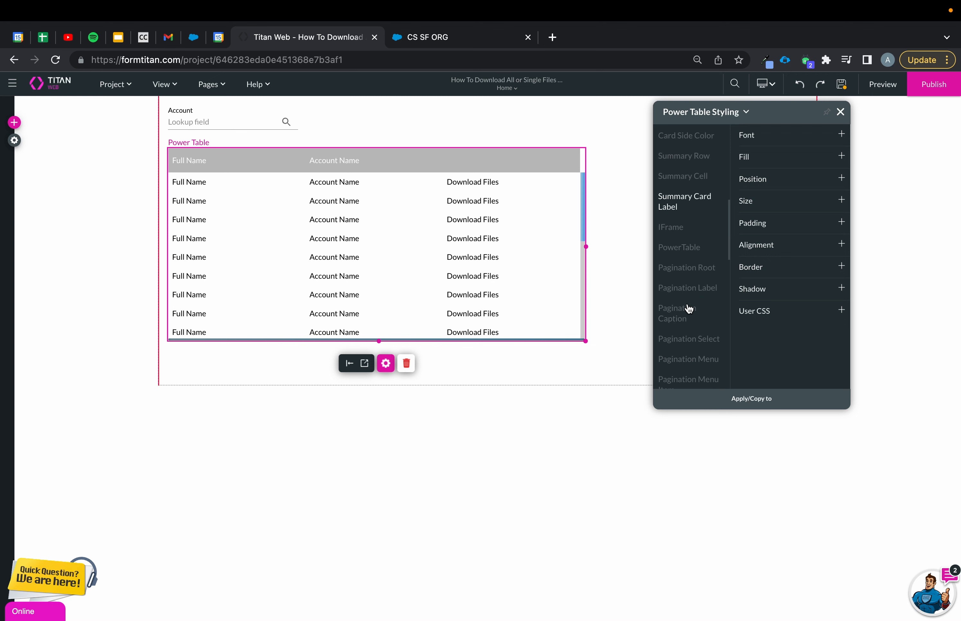
pyautogui.scroll(-3, 688, 309)
pyautogui.click(677, 324)
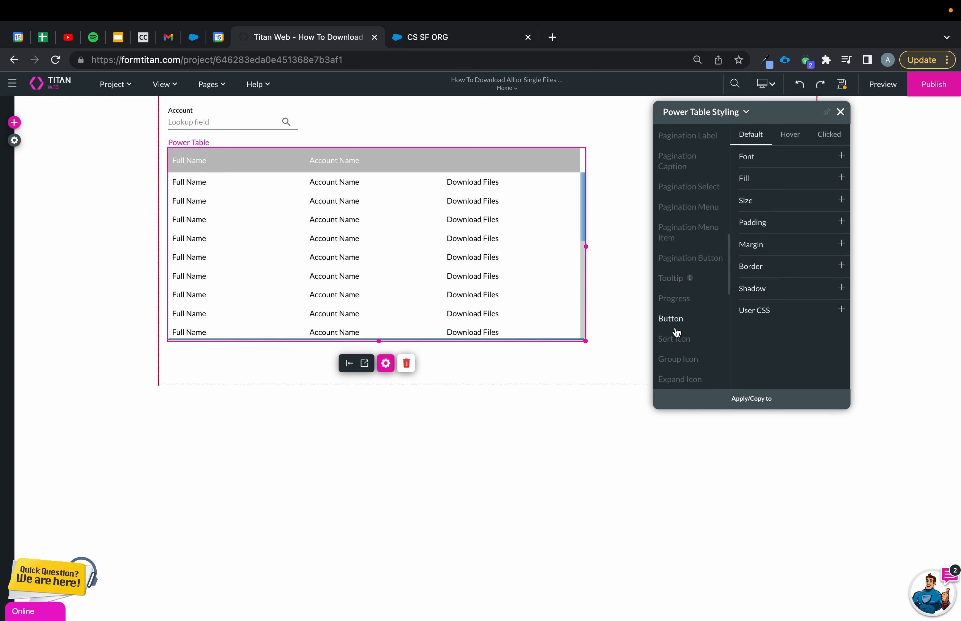
pyautogui.click(772, 176)
pyautogui.click(743, 196)
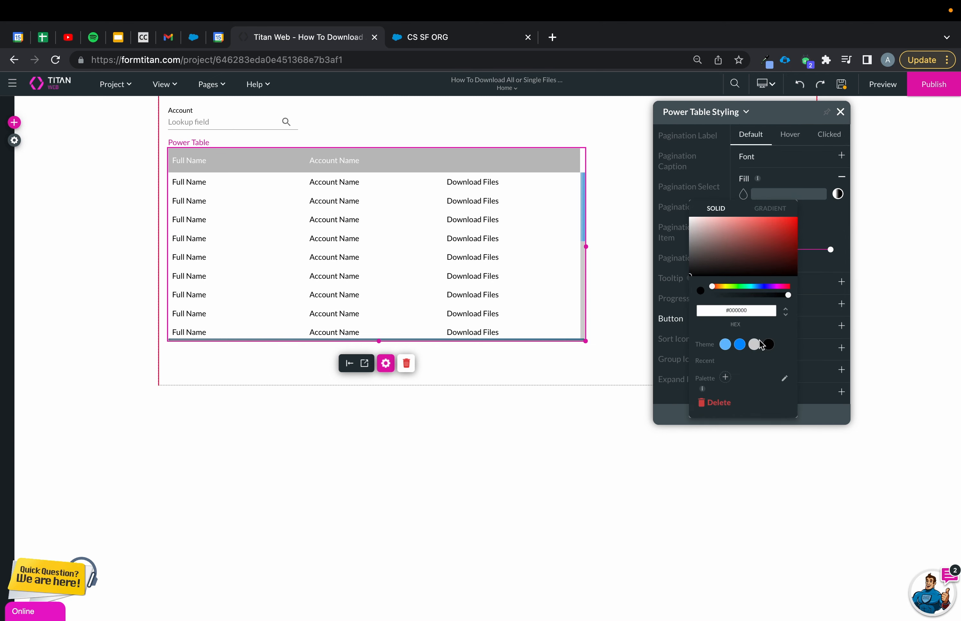
pyautogui.click(740, 345)
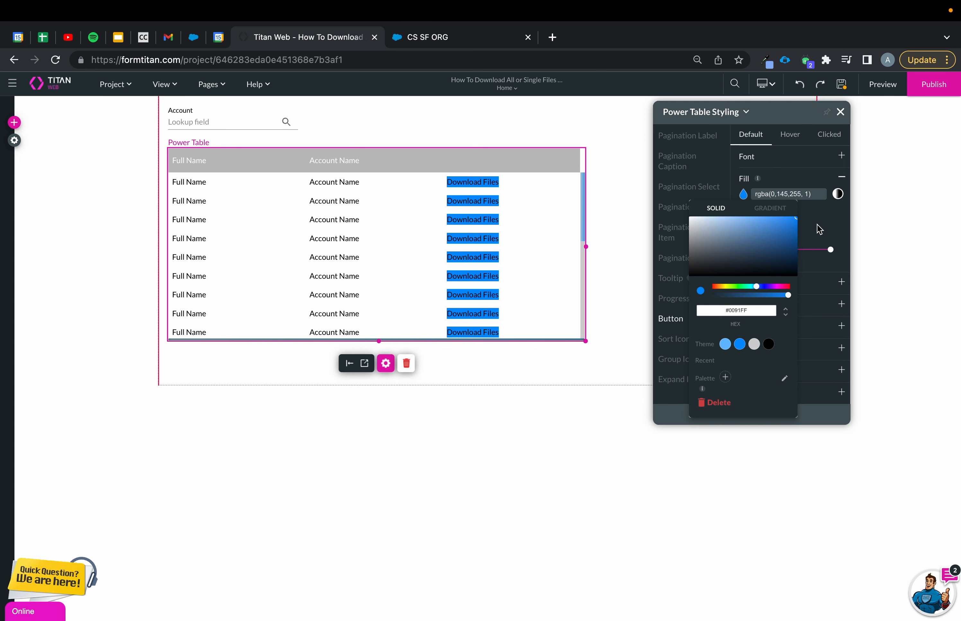
# Step: Set the font color of the table's Button element to white
pyautogui.click(753, 165)
pyautogui.click(753, 161)
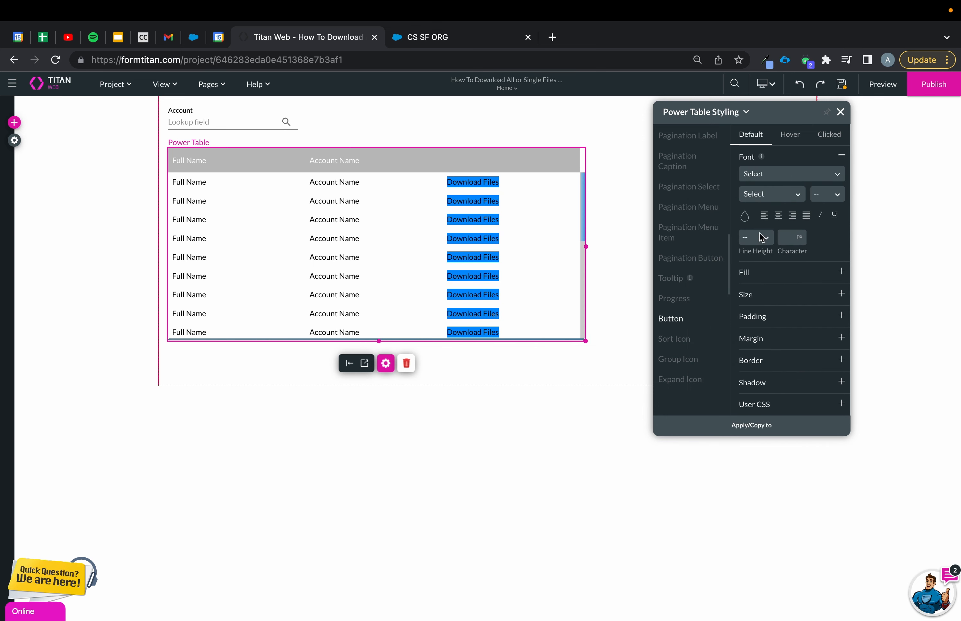
pyautogui.click(745, 217)
pyautogui.moveTo(757, 316); pyautogui.dragTo(723, 314)
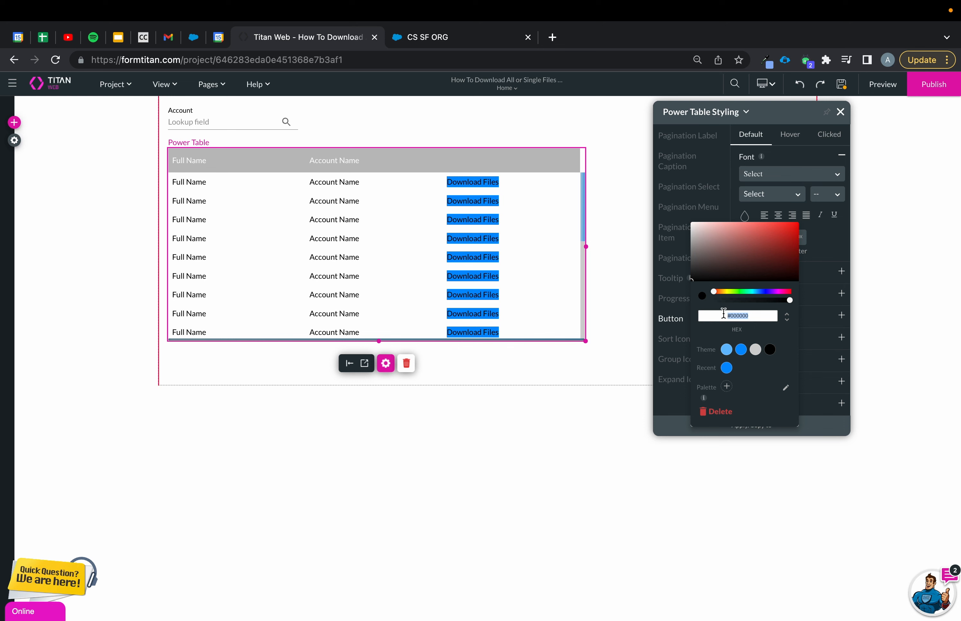
pyautogui.write('ffff')
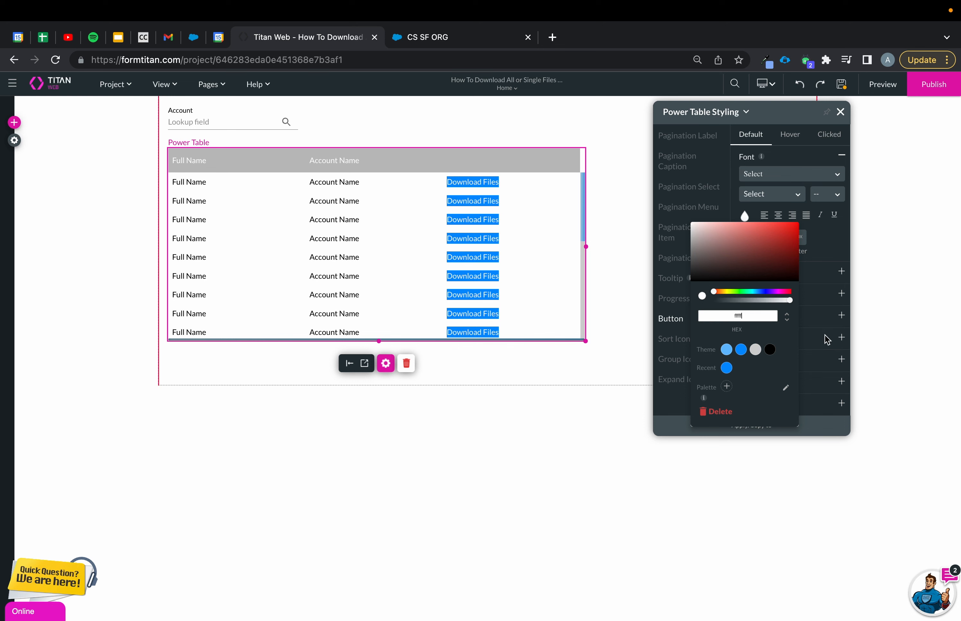
pyautogui.click(833, 238)
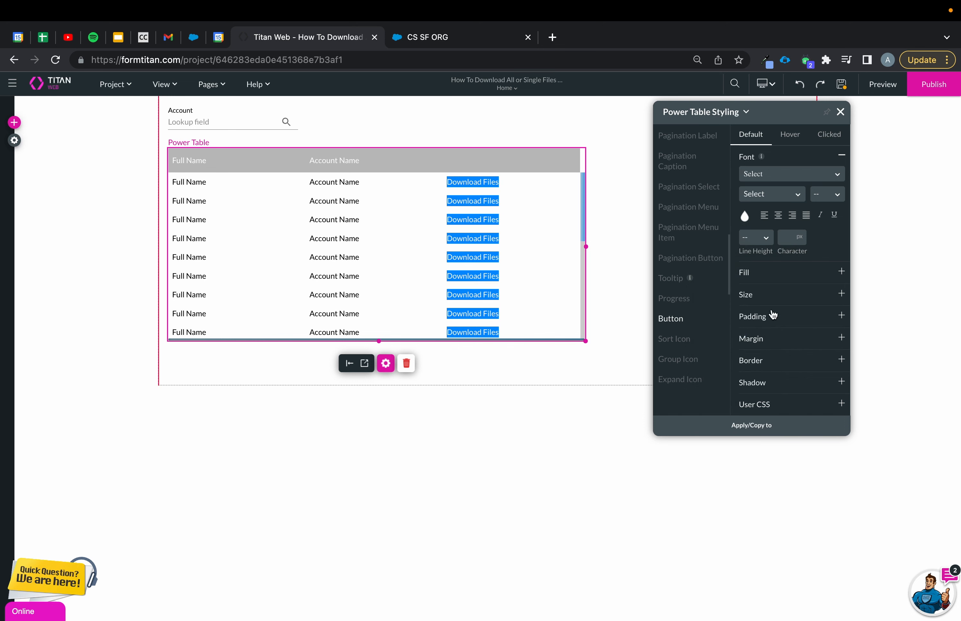
# Step: Size the table's Button element to 150 px wide by 50 px high and save the project
pyautogui.click(772, 294)
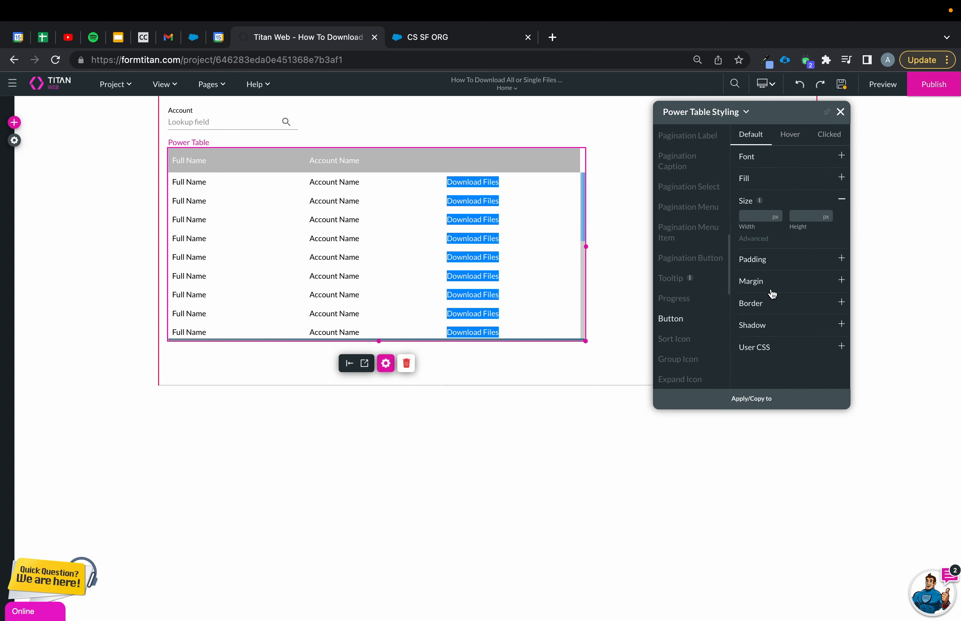
pyautogui.click(758, 217)
pyautogui.write('100')
pyautogui.click(819, 220)
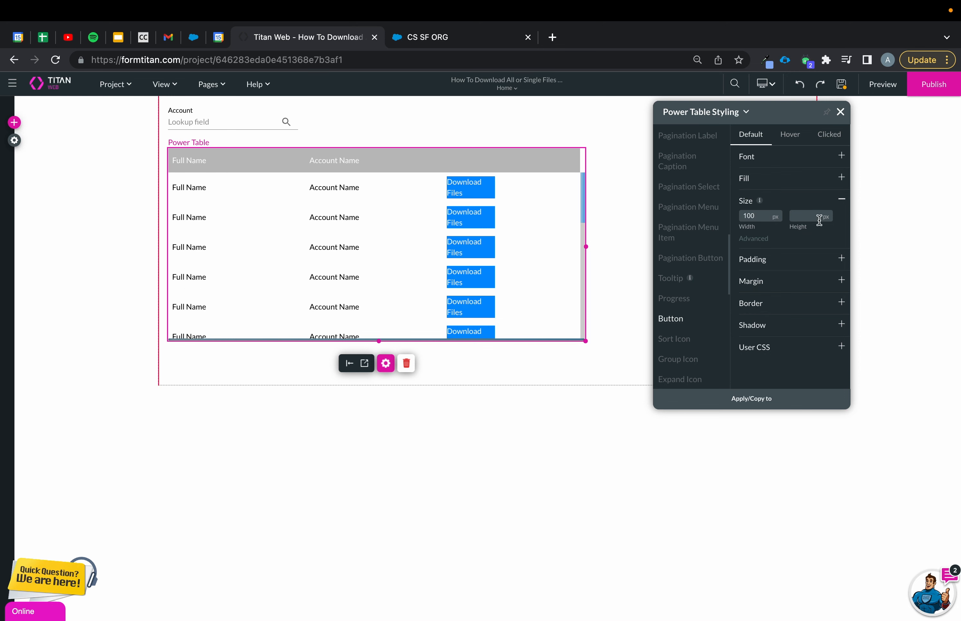
pyautogui.write('50')
pyautogui.moveTo(764, 216); pyautogui.dragTo(726, 221)
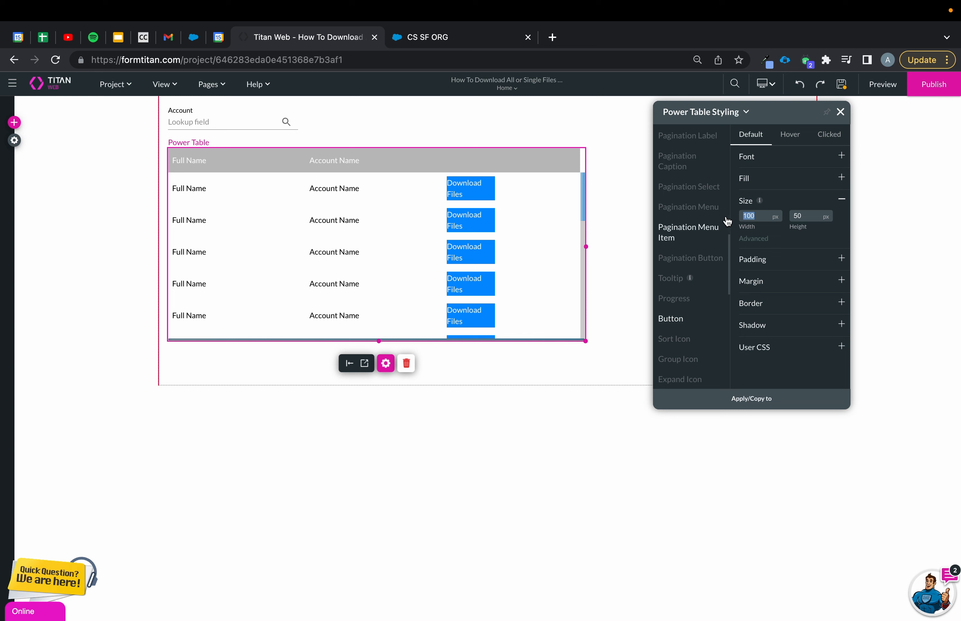
pyautogui.write('150')
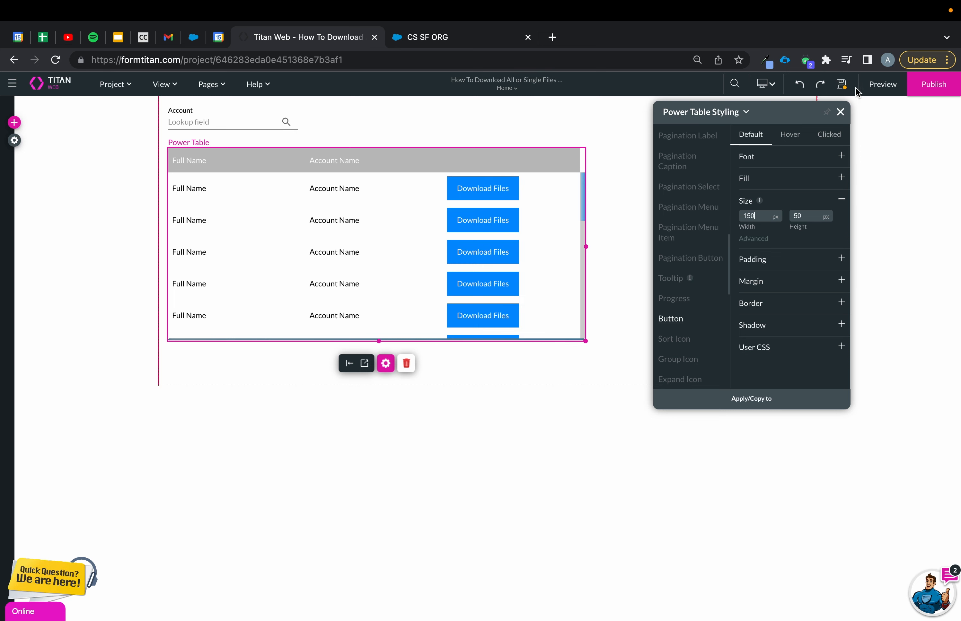
pyautogui.click(842, 87)
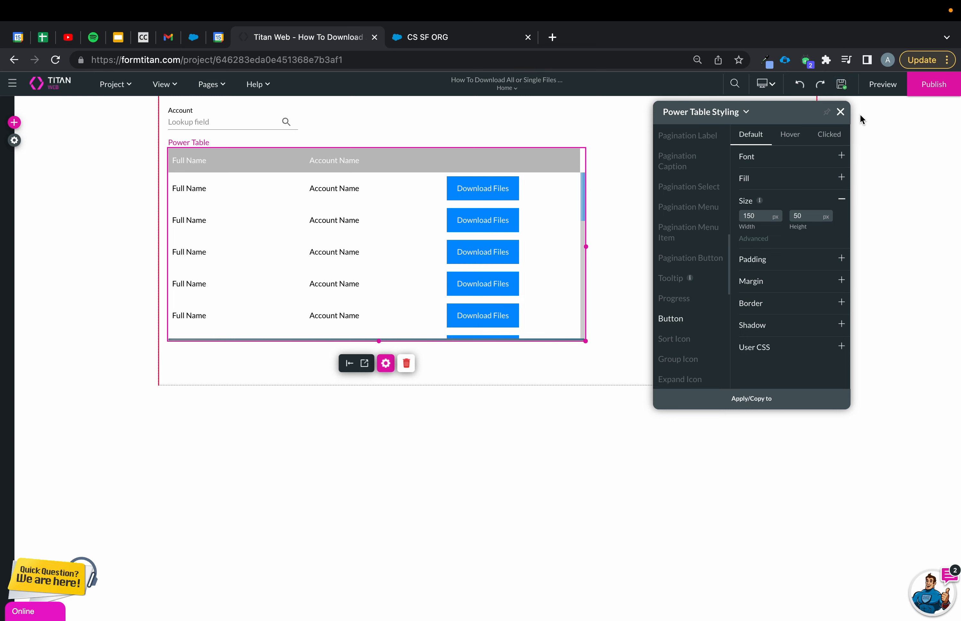
pyautogui.click(840, 112)
pyautogui.click(654, 221)
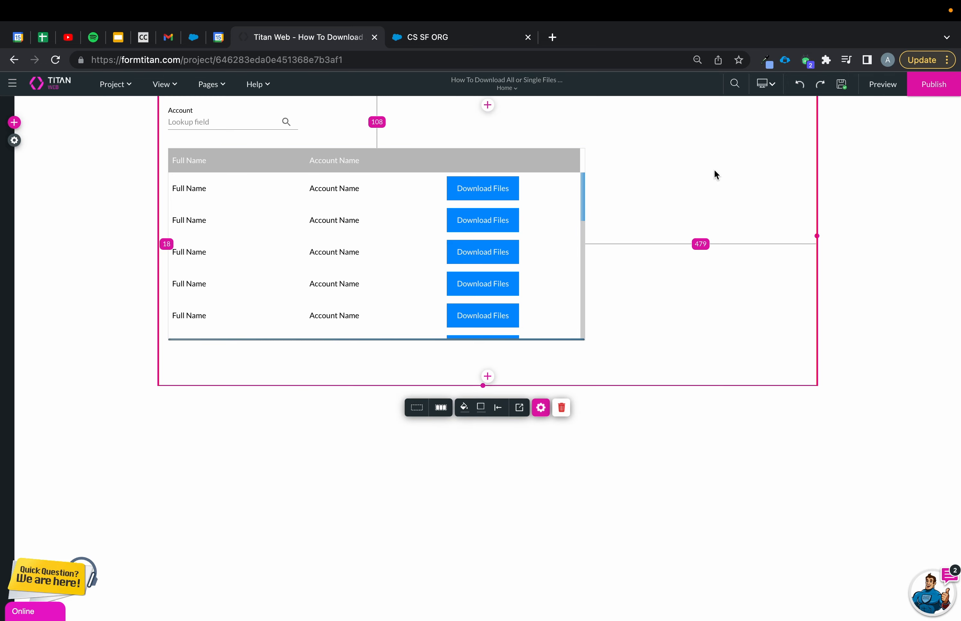
# Step: Preview the page to check the lookup and the styled table, and return to the page builder
pyautogui.click(882, 84)
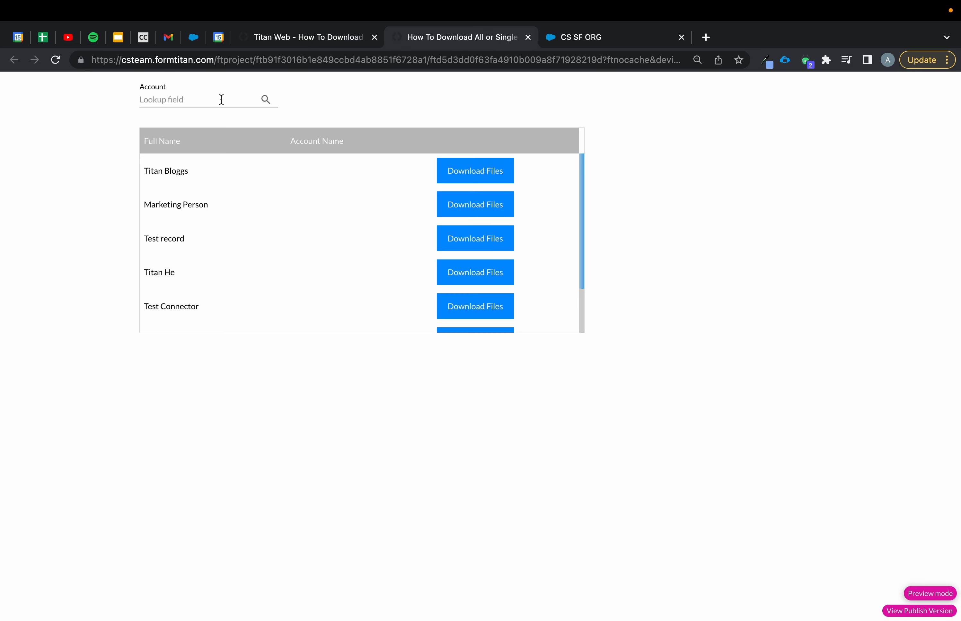
pyautogui.click(326, 42)
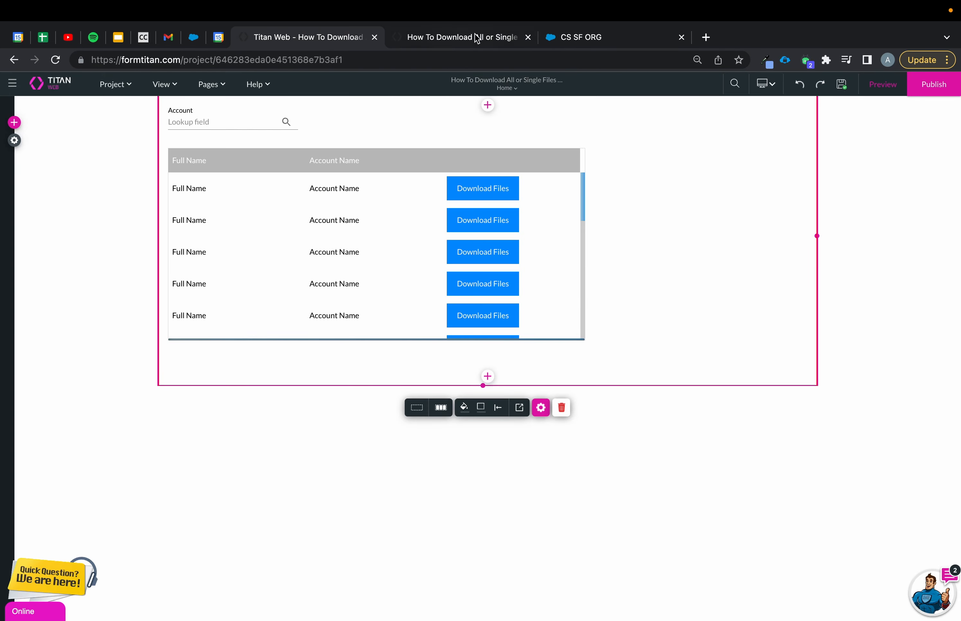
pyautogui.click(528, 38)
# Step: In the project's Salesforce get integrations, set the Account integration's description to "1) This brings all the Accounts" and apply it
pyautogui.click(16, 140)
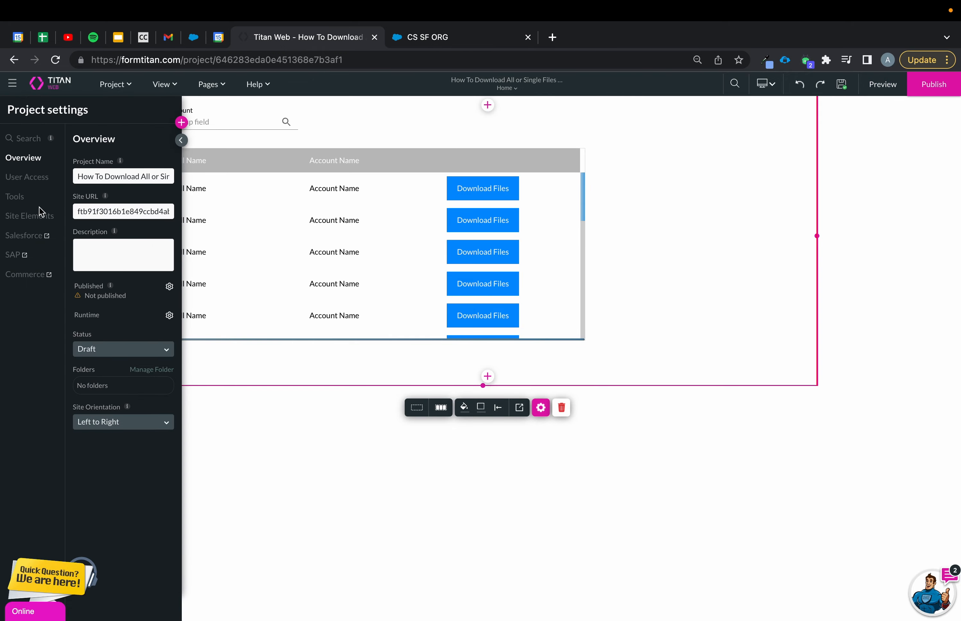
pyautogui.click(24, 235)
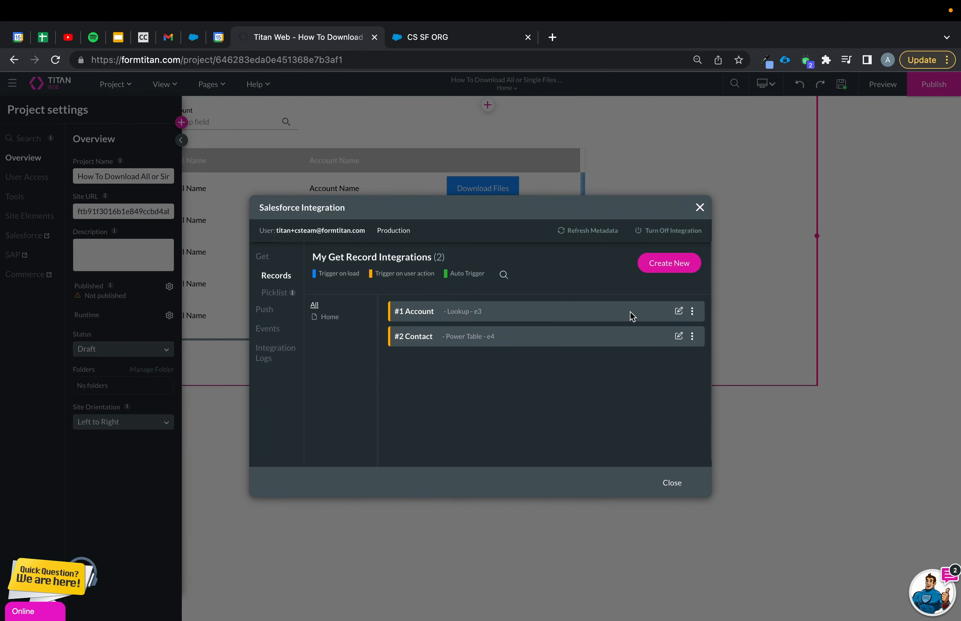
pyautogui.click(679, 312)
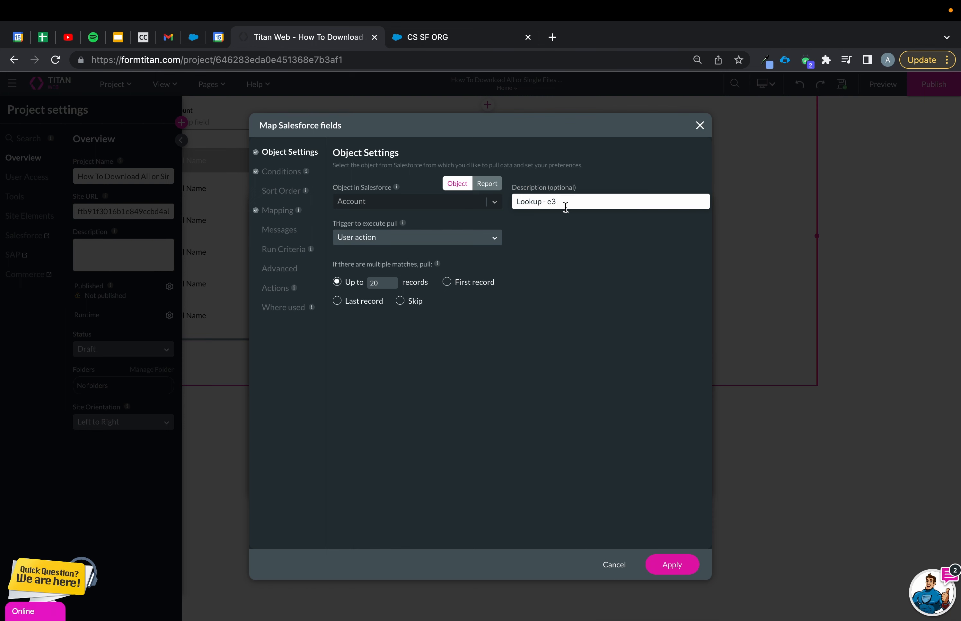
pyautogui.moveTo(565, 208); pyautogui.dragTo(507, 203)
pyautogui.write('1) This brings all the Accounts')
pyautogui.click(684, 572)
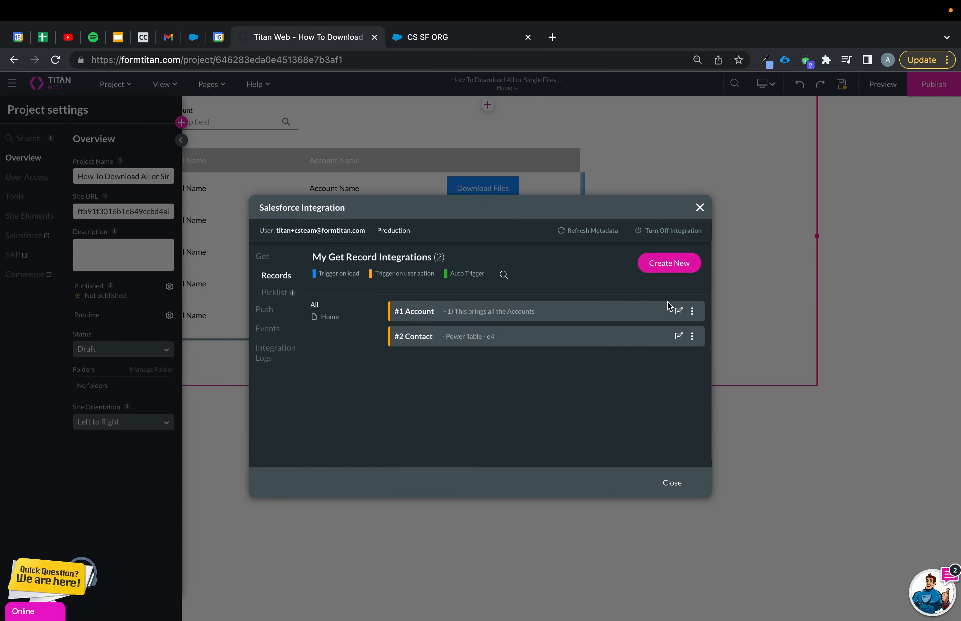
# Step: Open the Contact get integration and set its description to "2) Brings all contacts from Account LookUp"
pyautogui.click(679, 337)
pyautogui.press('super+a')
pyautogui.write('2')
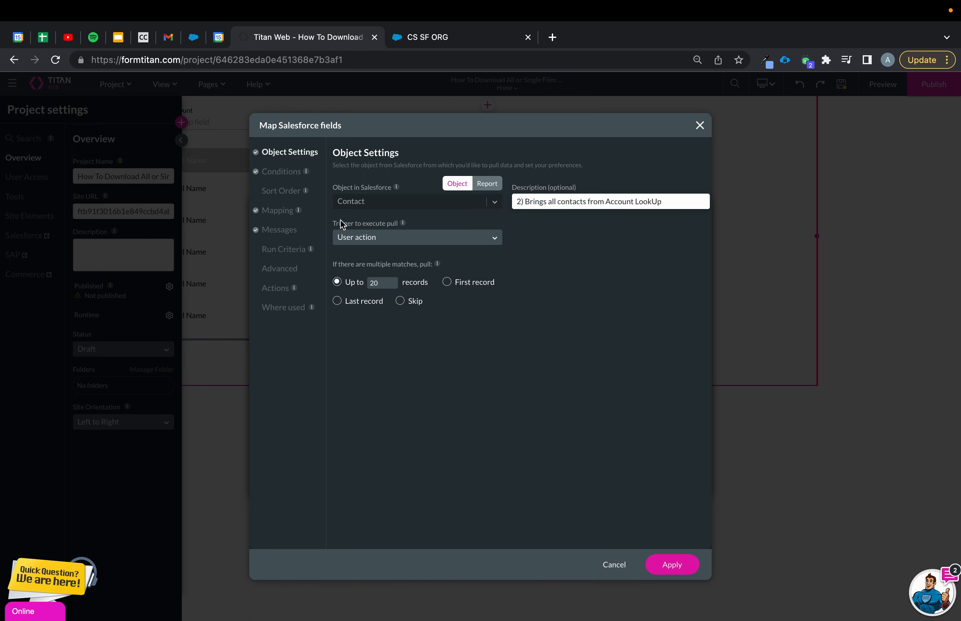
# Step: Add a run criterion to the Contact integration requiring Account / Value to be Is not empty, and apply it
pyautogui.click(290, 252)
pyautogui.click(409, 209)
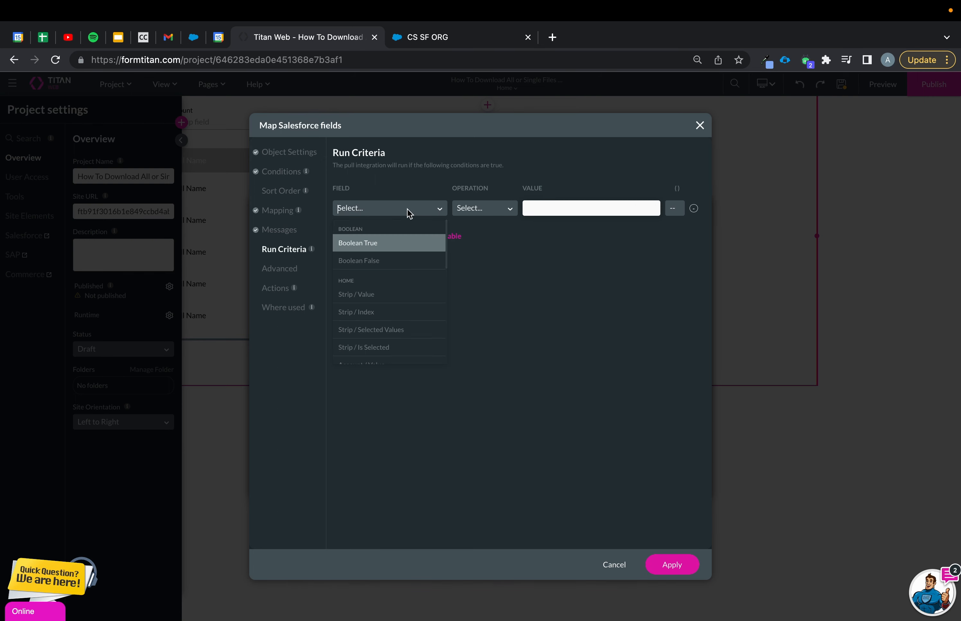
pyautogui.write('acc')
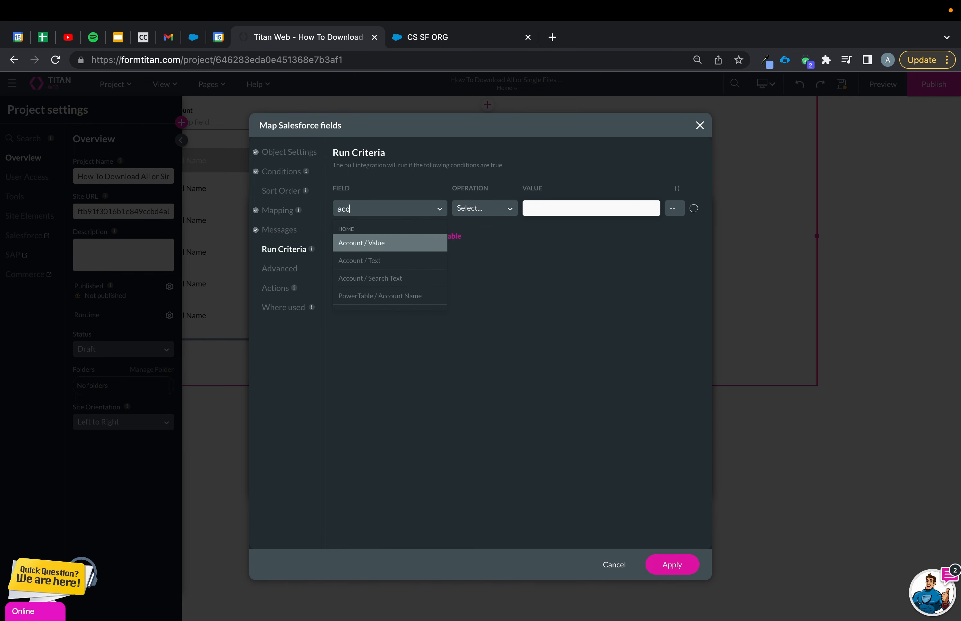
pyautogui.click(410, 251)
pyautogui.click(508, 209)
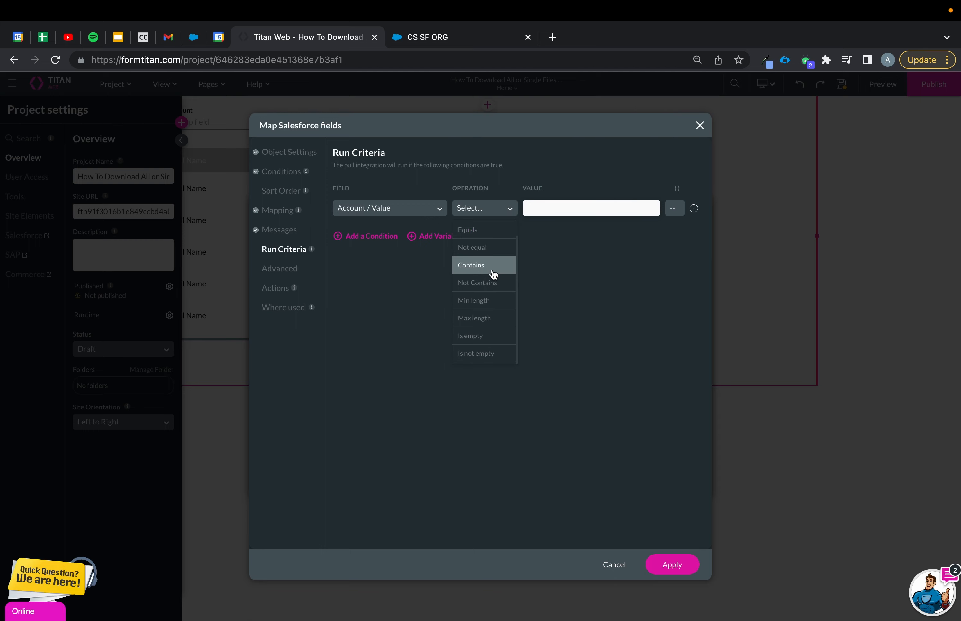
pyautogui.click(495, 352)
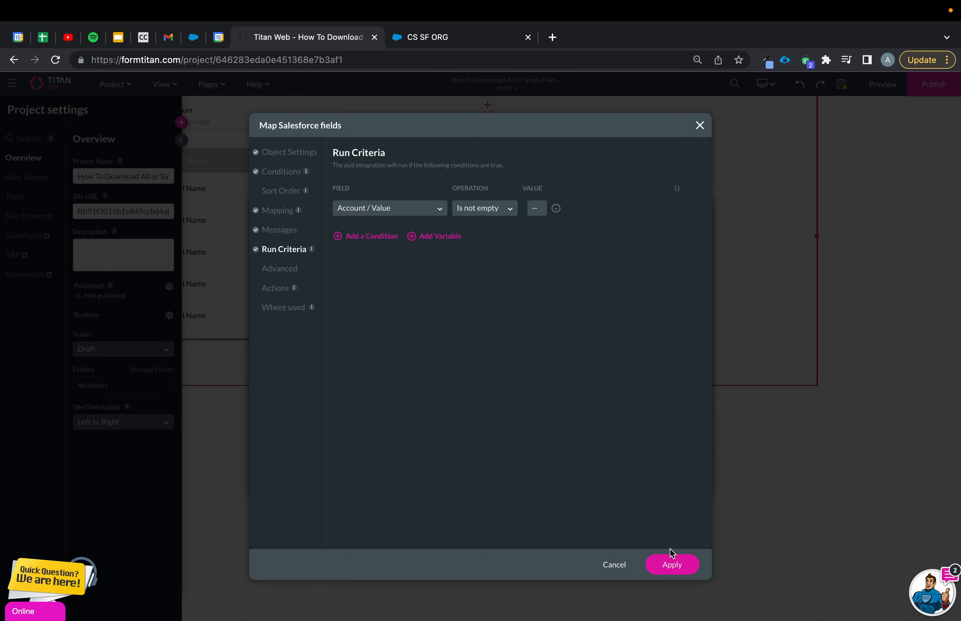
pyautogui.click(669, 556)
pyautogui.click(681, 487)
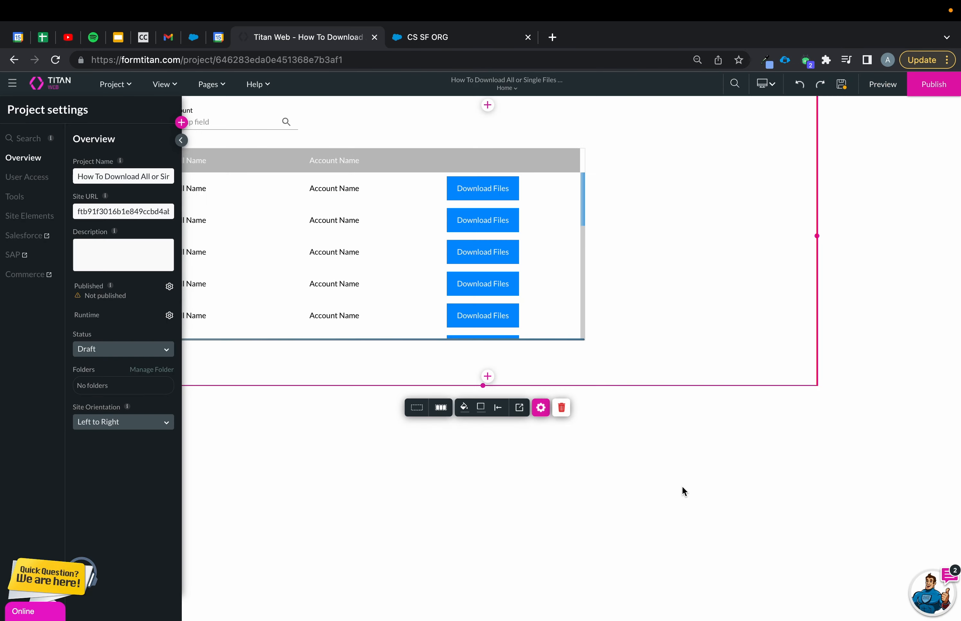
# Step: In the Account lookup's conditions, define Rule 1 with Account / Value set to Is not empty
pyautogui.click(280, 123)
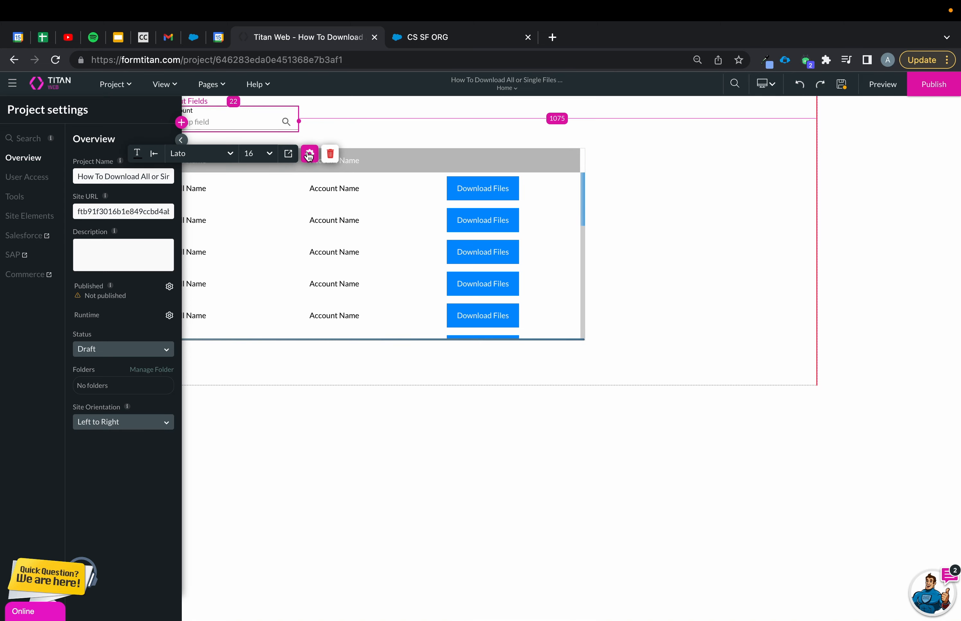
pyautogui.click(309, 156)
pyautogui.click(678, 221)
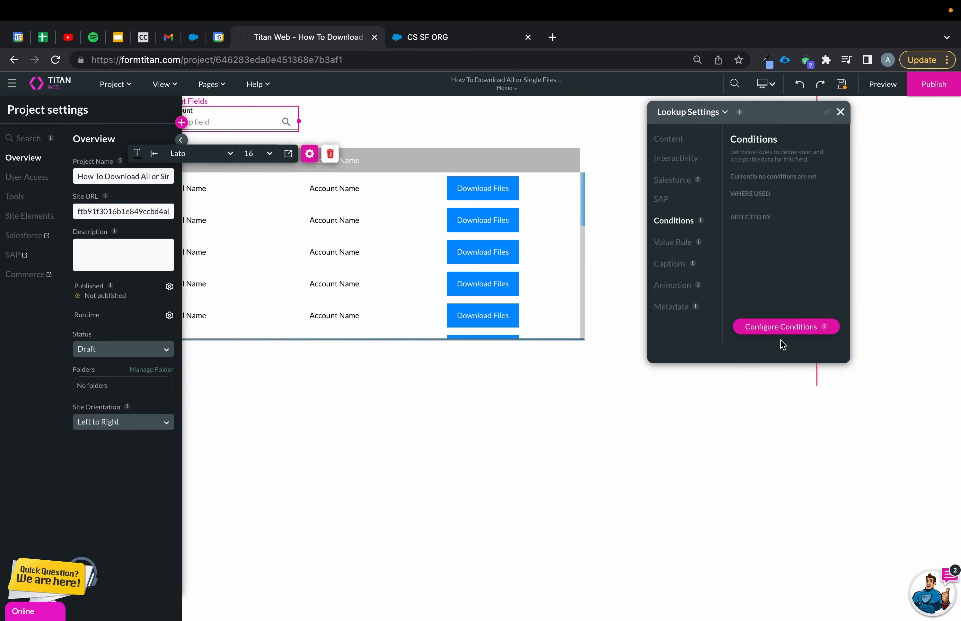
pyautogui.click(781, 327)
pyautogui.doubleClick(256, 303)
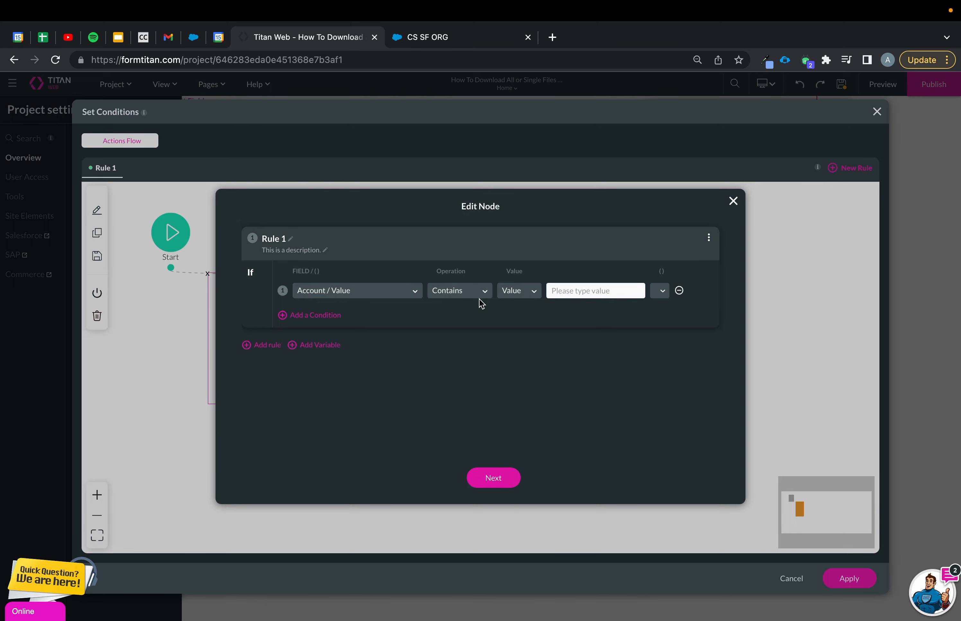
pyautogui.click(481, 293)
pyautogui.scroll(-3, 460, 360)
pyautogui.click(465, 379)
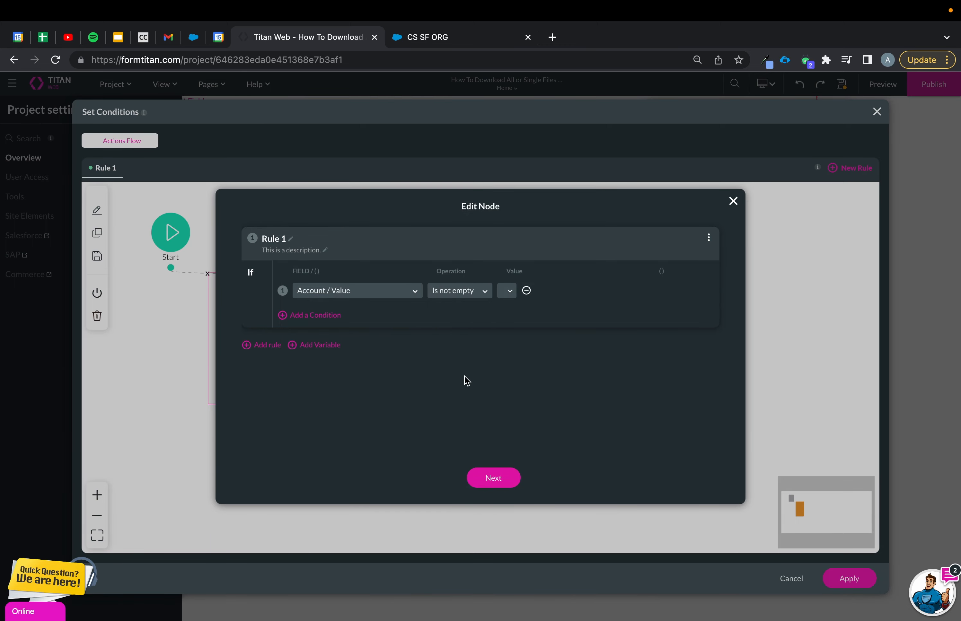
pyautogui.click(493, 477)
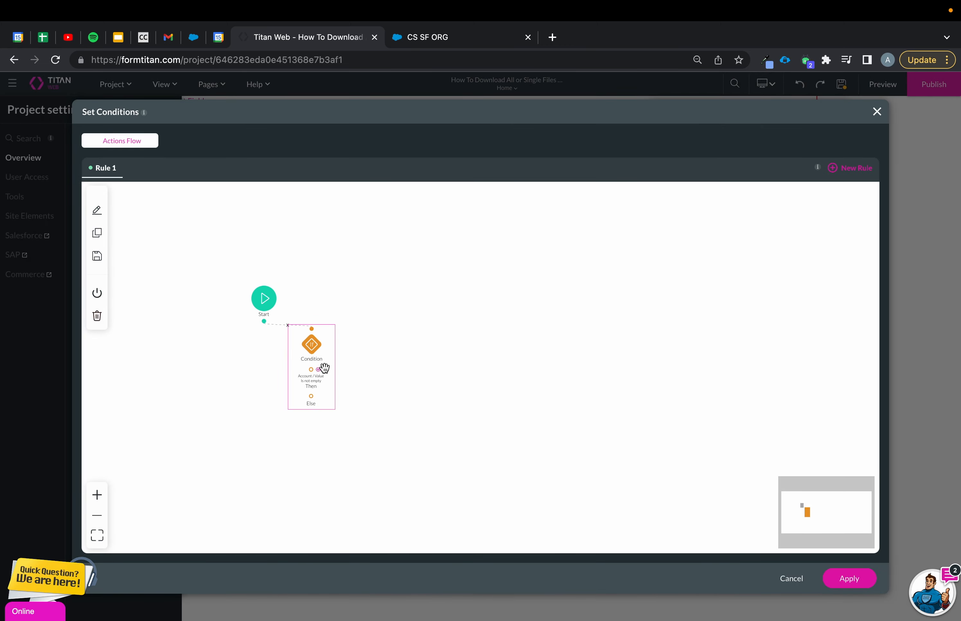
# Step: Add a Salesforce action to the rule's Then branch that runs the #2 Contact (get) integration, and apply the conditions
pyautogui.click(318, 368)
pyautogui.click(379, 317)
pyautogui.click(485, 477)
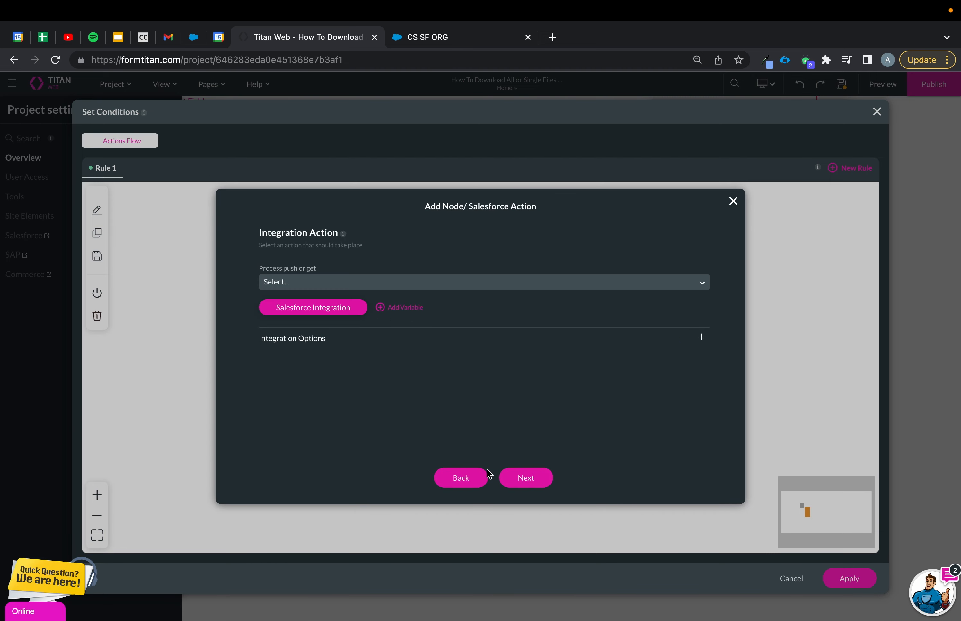
pyautogui.click(460, 282)
pyautogui.click(429, 322)
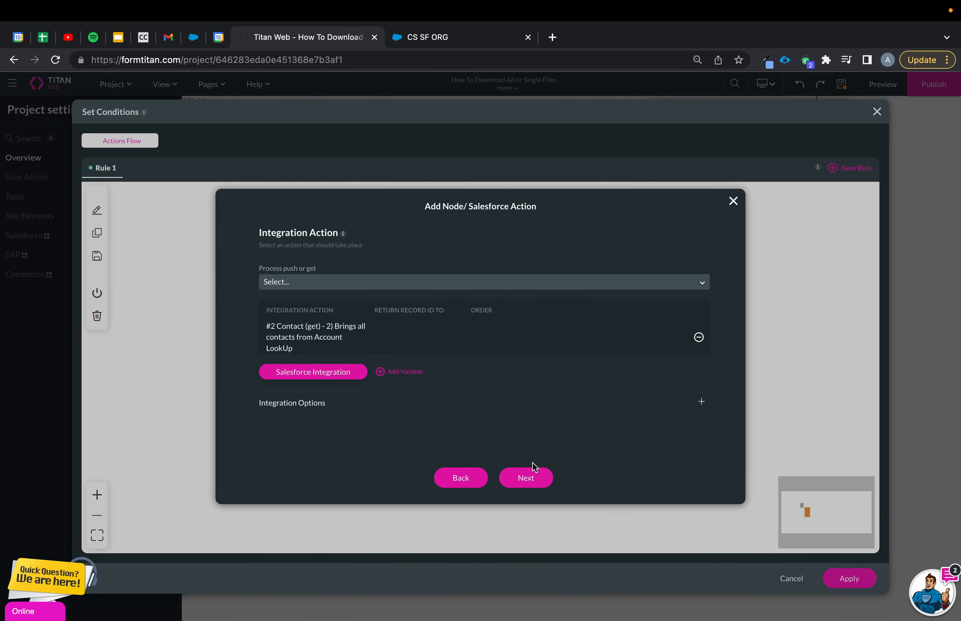
pyautogui.click(526, 477)
pyautogui.click(514, 478)
pyautogui.click(849, 578)
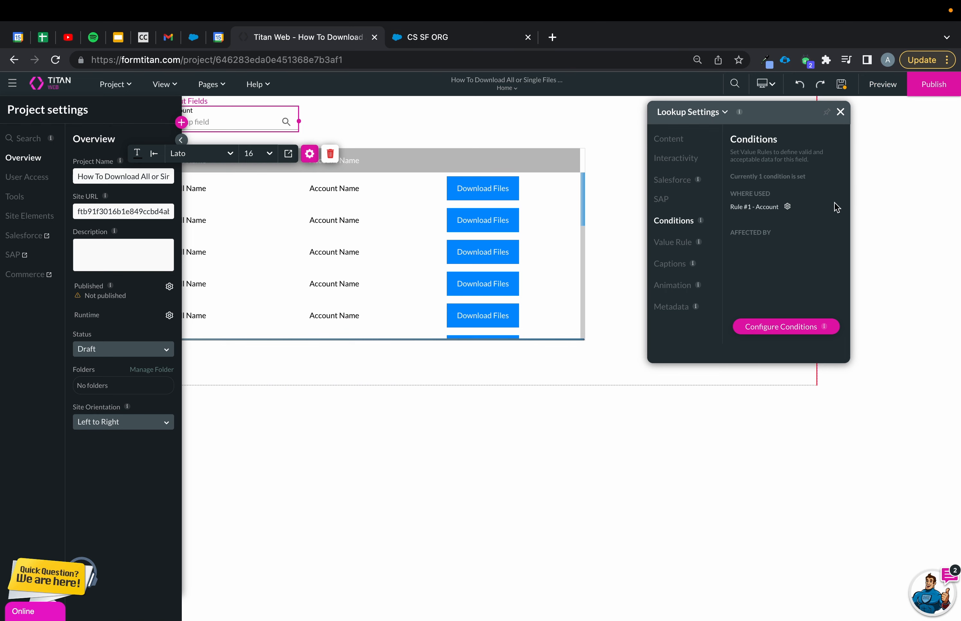
# Step: Preview the page, select Phoenix Recruiters in the Account lookup and try the Download Files buttons of the first two contacts
pyautogui.click(877, 84)
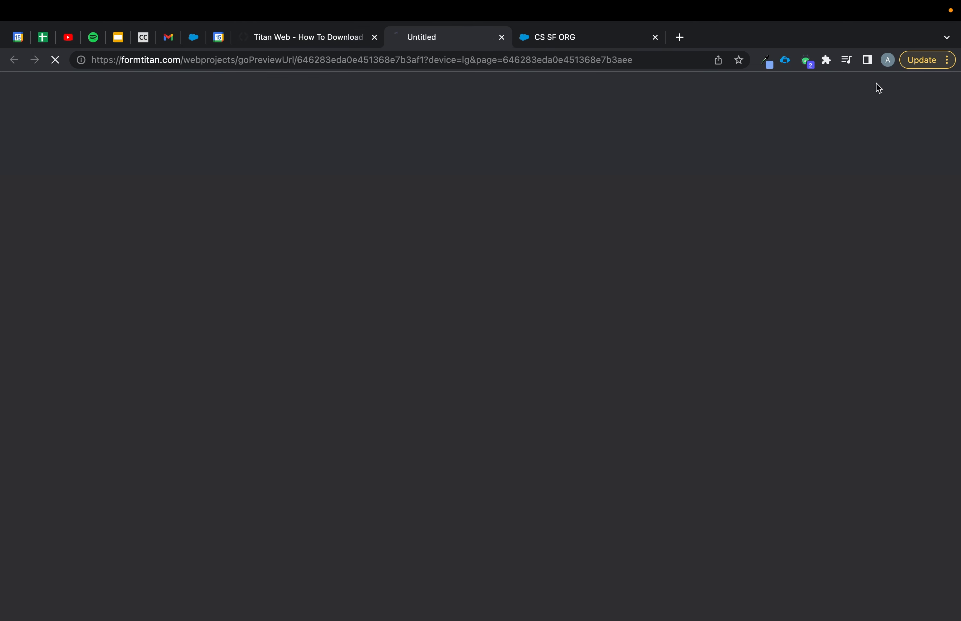
pyautogui.click(214, 97)
pyautogui.write('p')
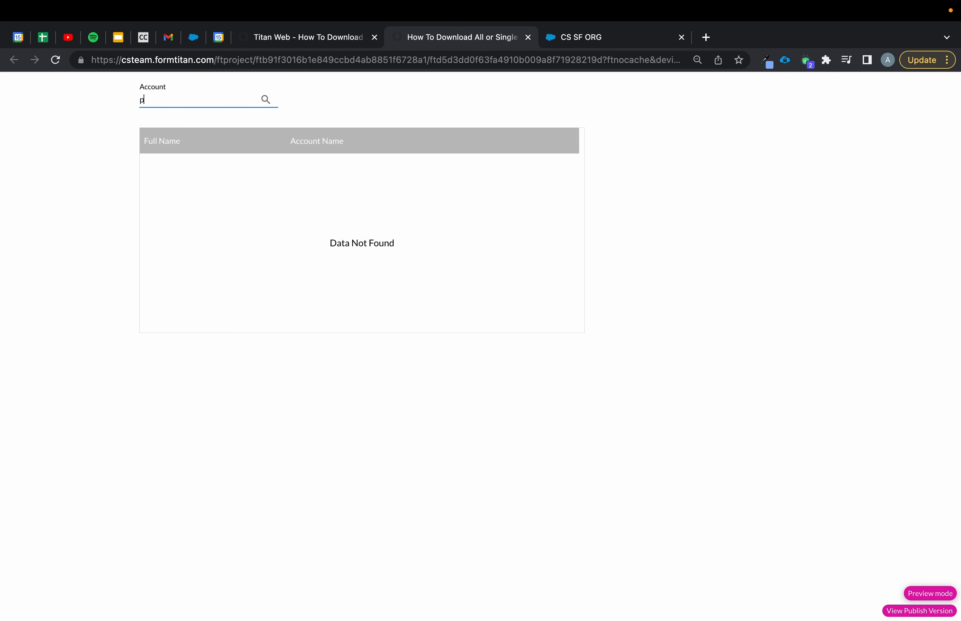
pyautogui.write('hoen')
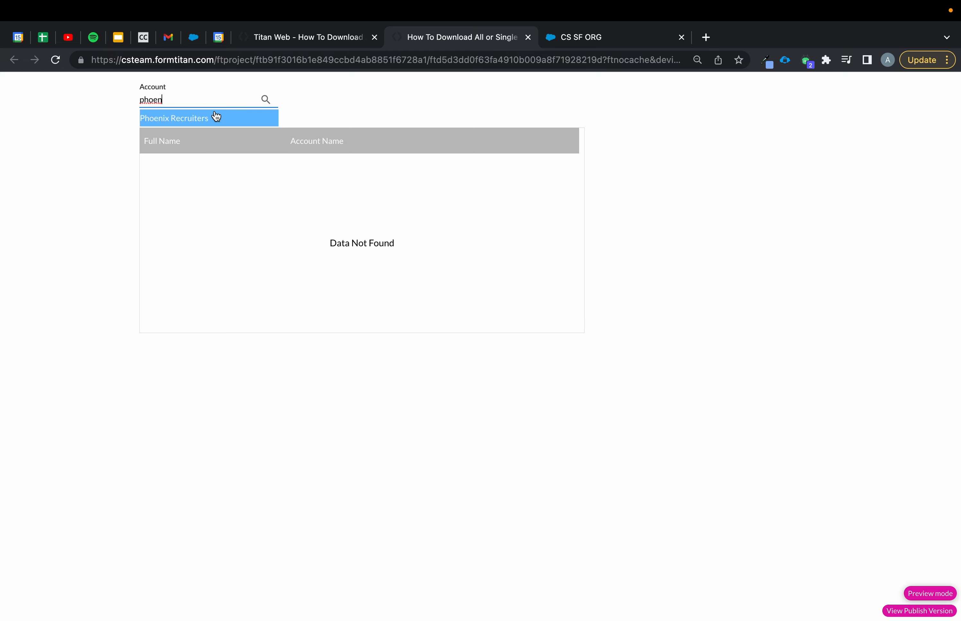
pyautogui.click(213, 114)
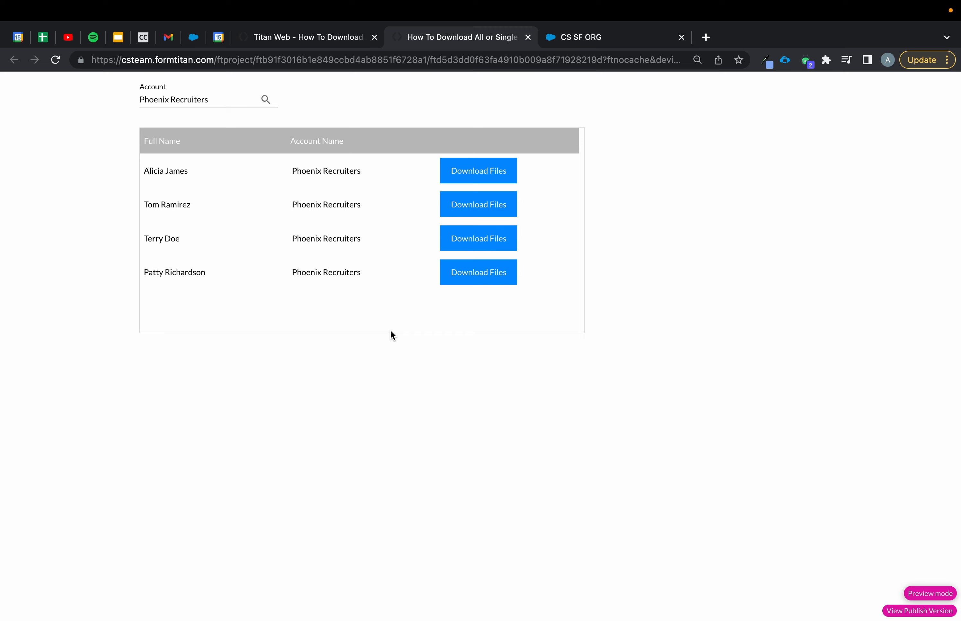
pyautogui.click(489, 177)
pyautogui.click(452, 204)
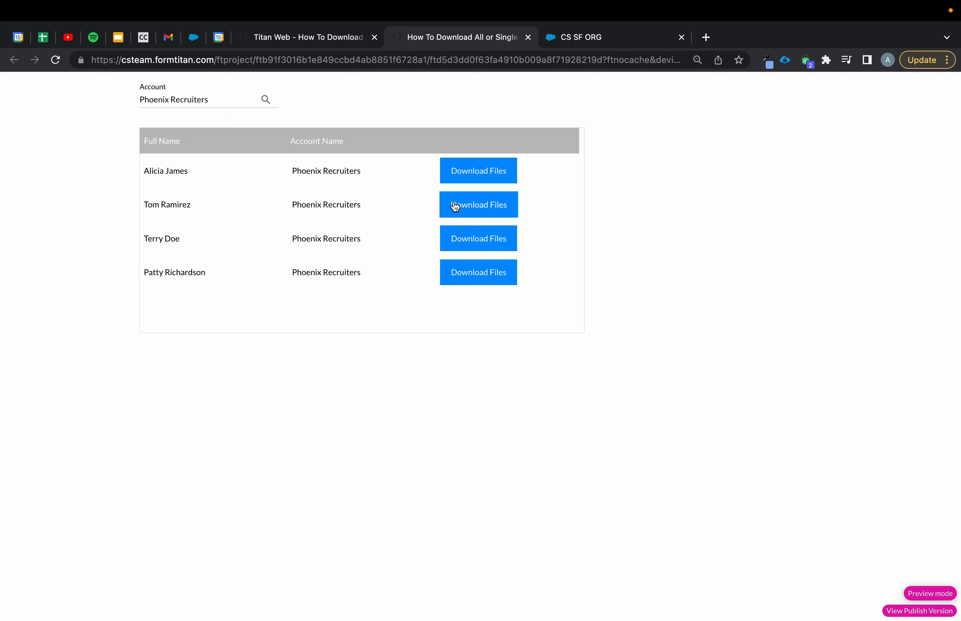
# Step: Back in the page editor, add a static custom variable named contactid in the project settings and apply it
pyautogui.click(305, 41)
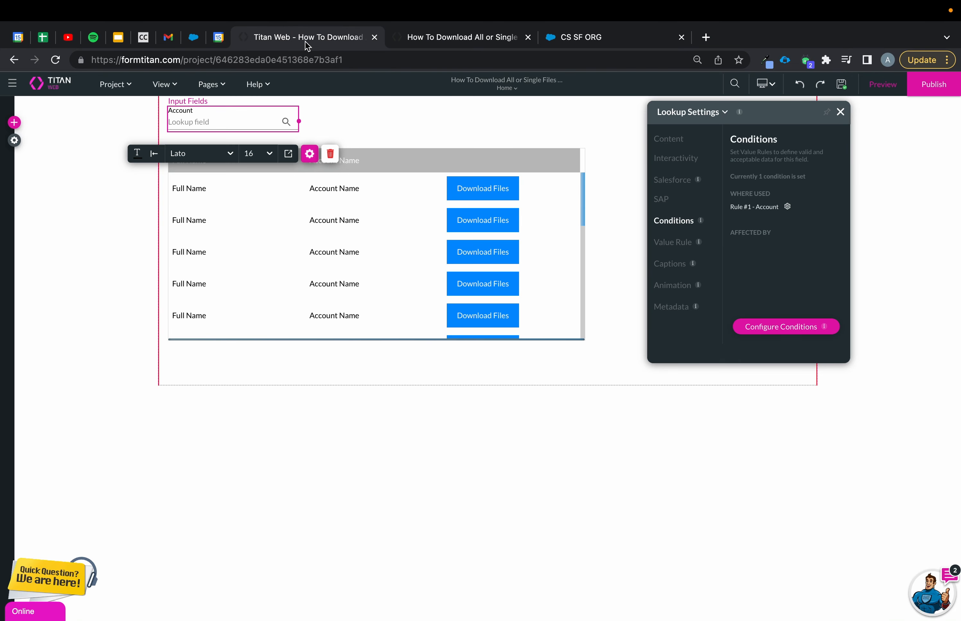
pyautogui.click(841, 112)
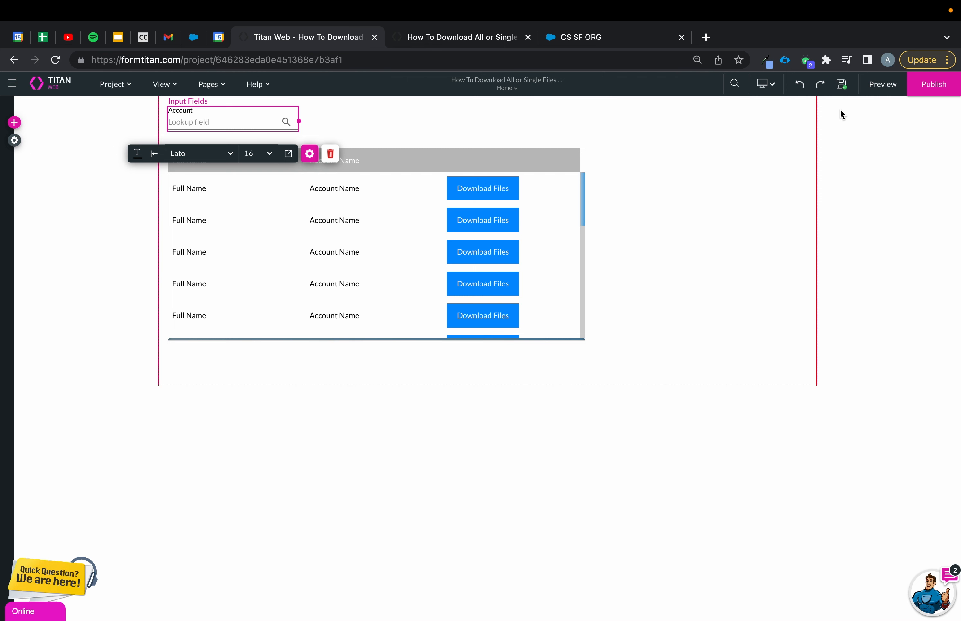
pyautogui.click(736, 169)
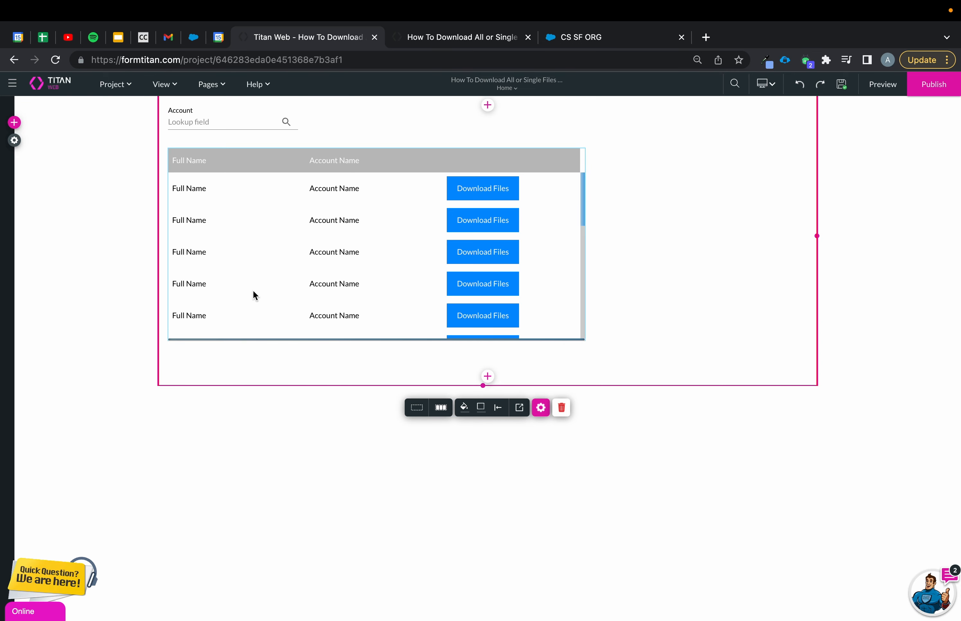
pyautogui.click(20, 140)
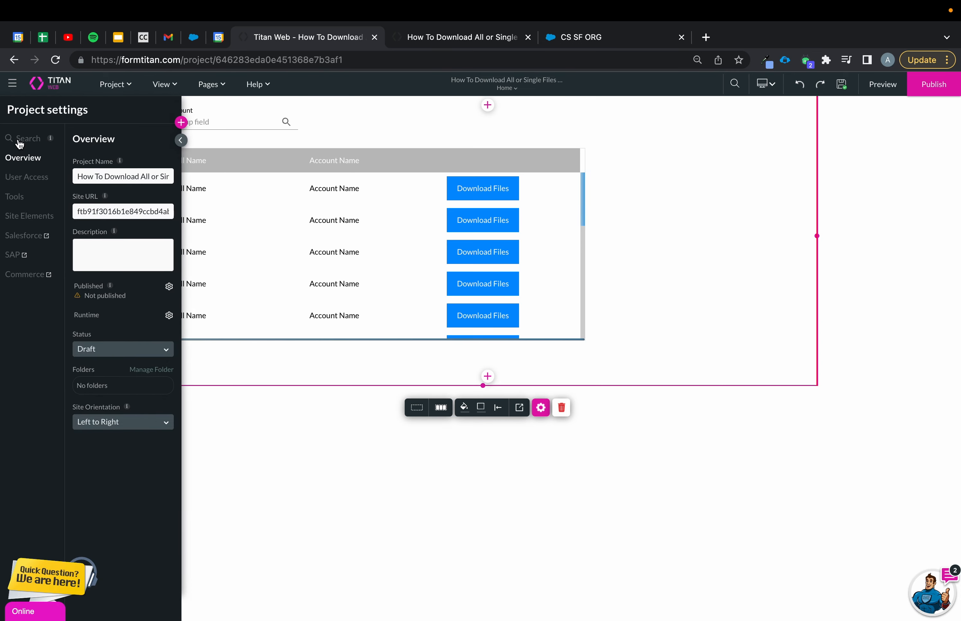
pyautogui.click(22, 202)
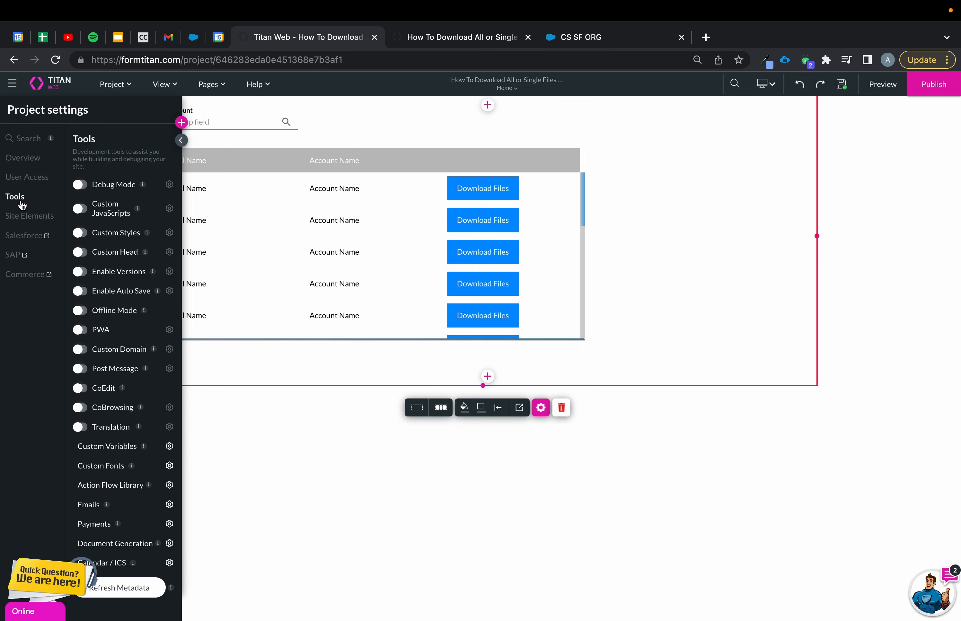
pyautogui.click(170, 446)
pyautogui.click(412, 545)
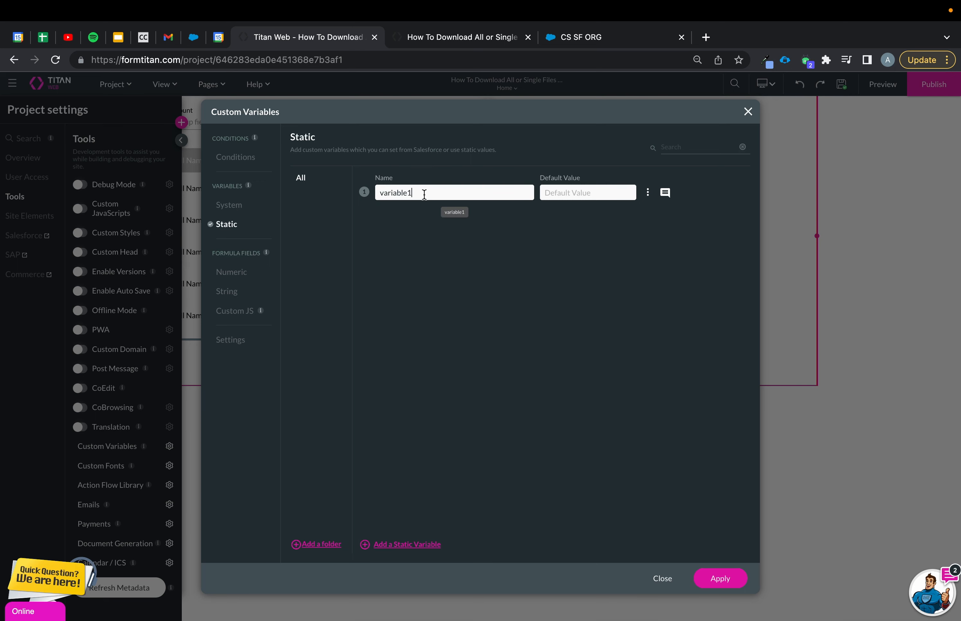
pyautogui.press('super+a')
pyautogui.write('contactid')
pyautogui.click(712, 576)
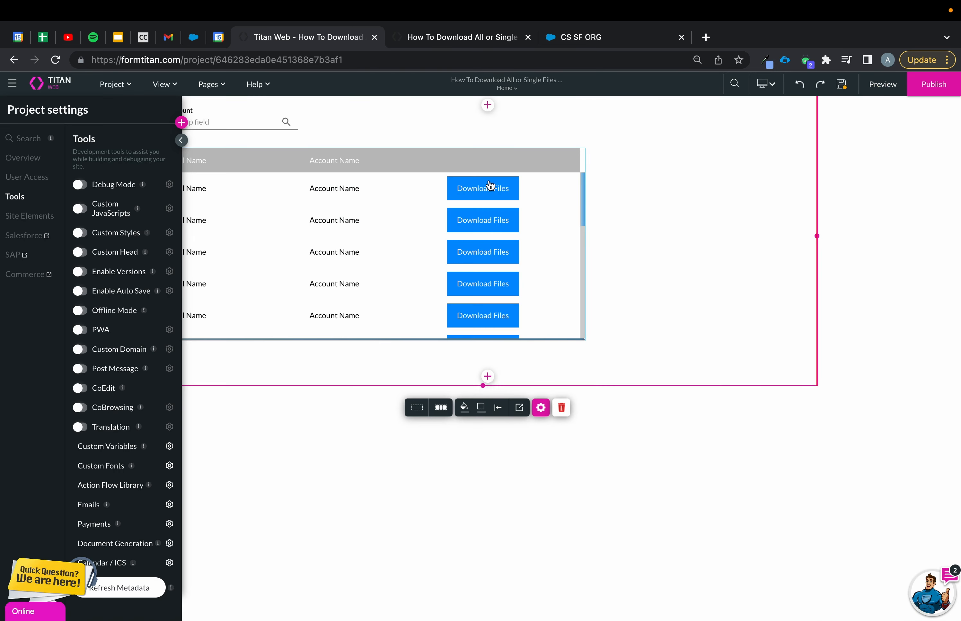
# Step: Open the on-click action of the Power Table's Download Files button and start an Affected Elements node after Start
pyautogui.click(477, 197)
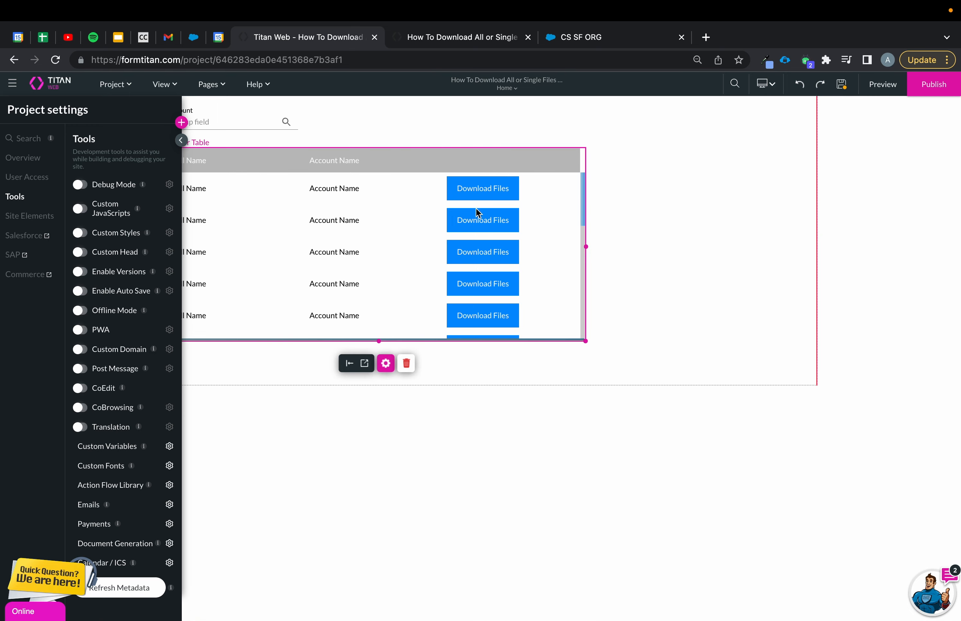
pyautogui.click(386, 364)
pyautogui.click(785, 179)
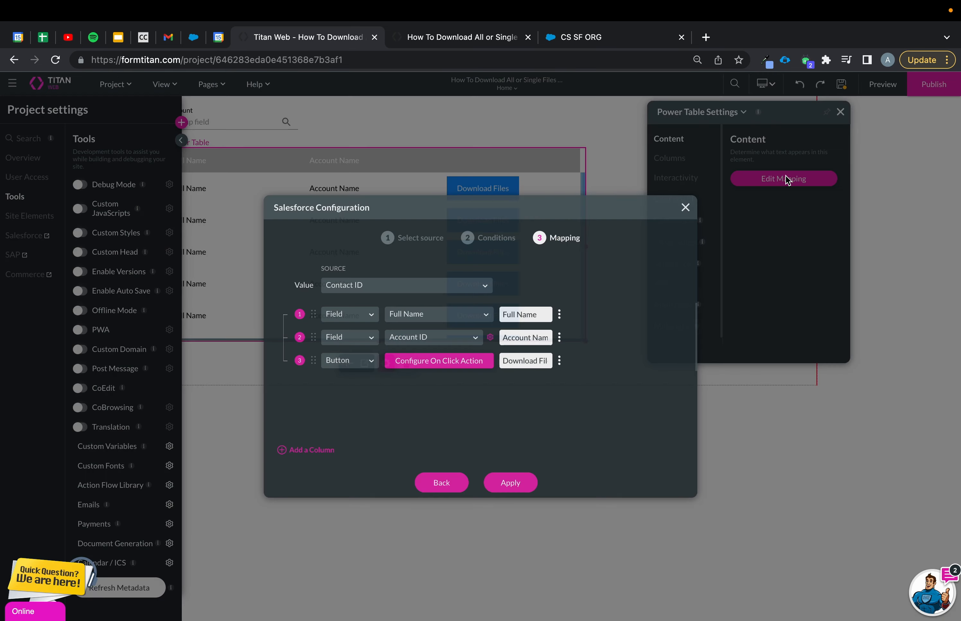
pyautogui.click(420, 361)
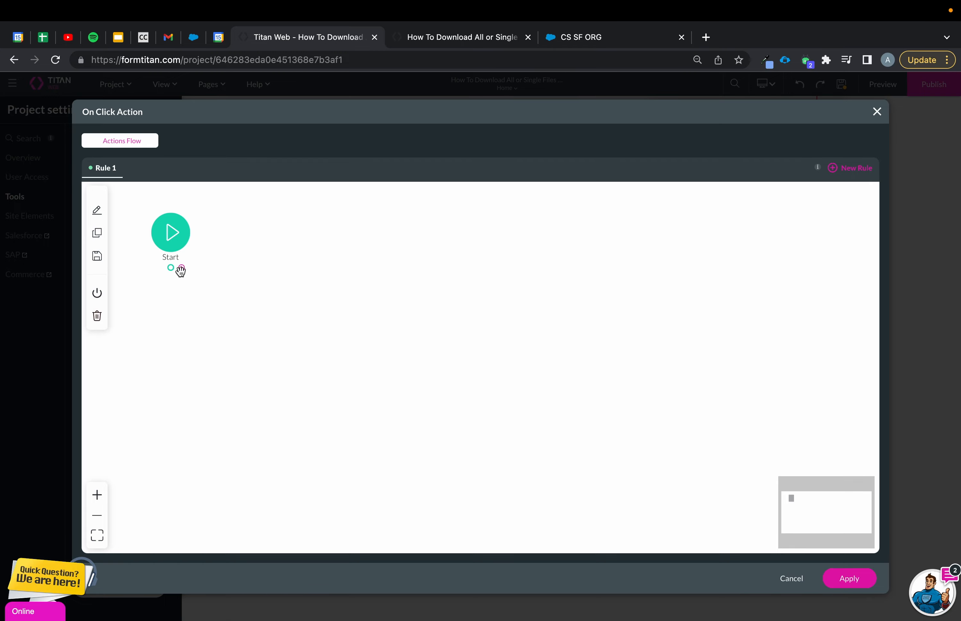
pyautogui.click(171, 268)
pyautogui.click(436, 320)
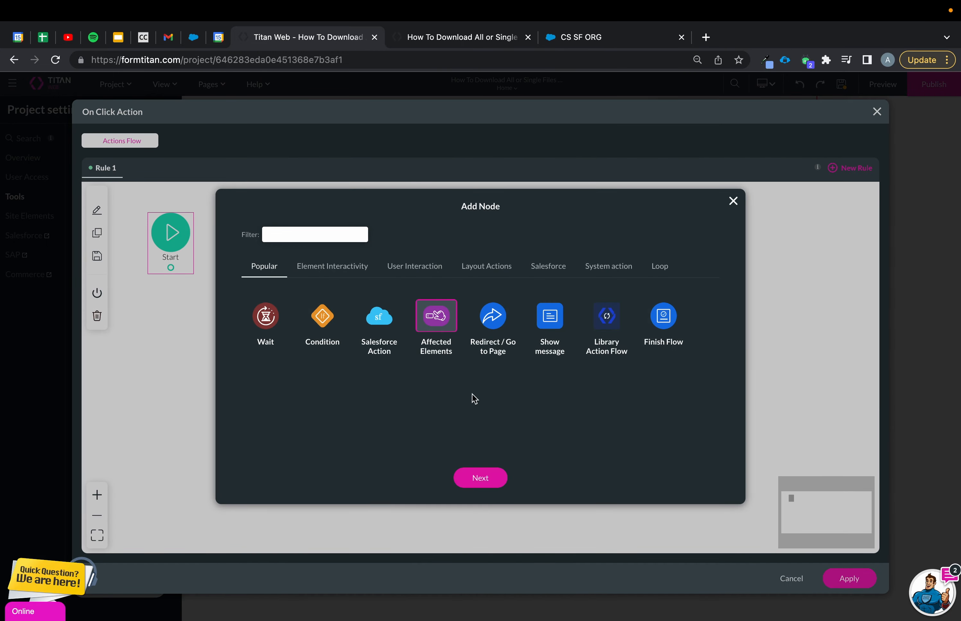
pyautogui.click(480, 480)
# Step: Make the node set [GV / contactid] from [PowerTable / Value], insert it, apply the action and mapping, and save the project
pyautogui.click(314, 268)
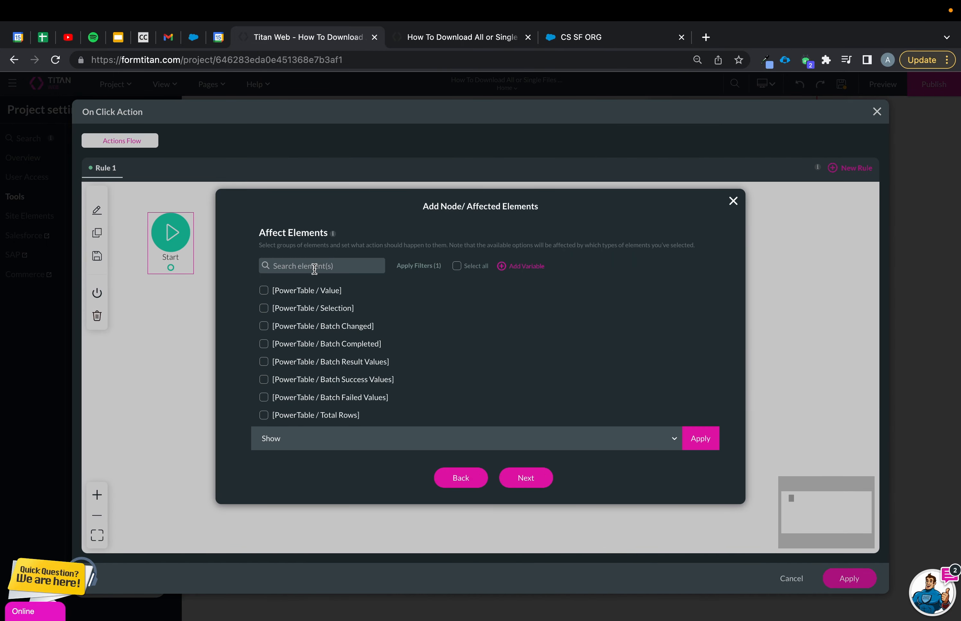
pyautogui.write('cont')
pyautogui.click(317, 291)
pyautogui.click(351, 444)
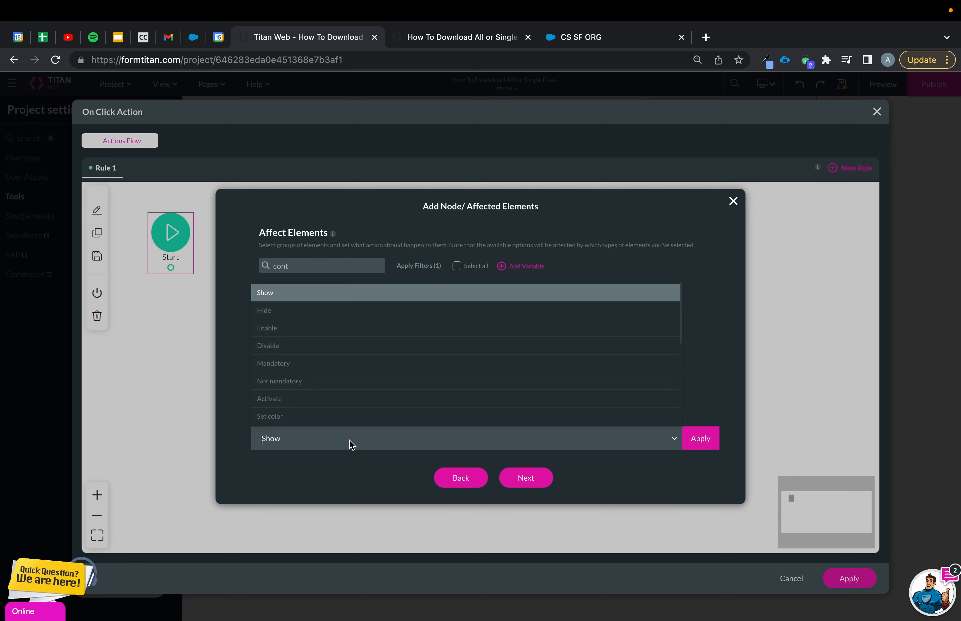
pyautogui.scroll(-2, 384, 363)
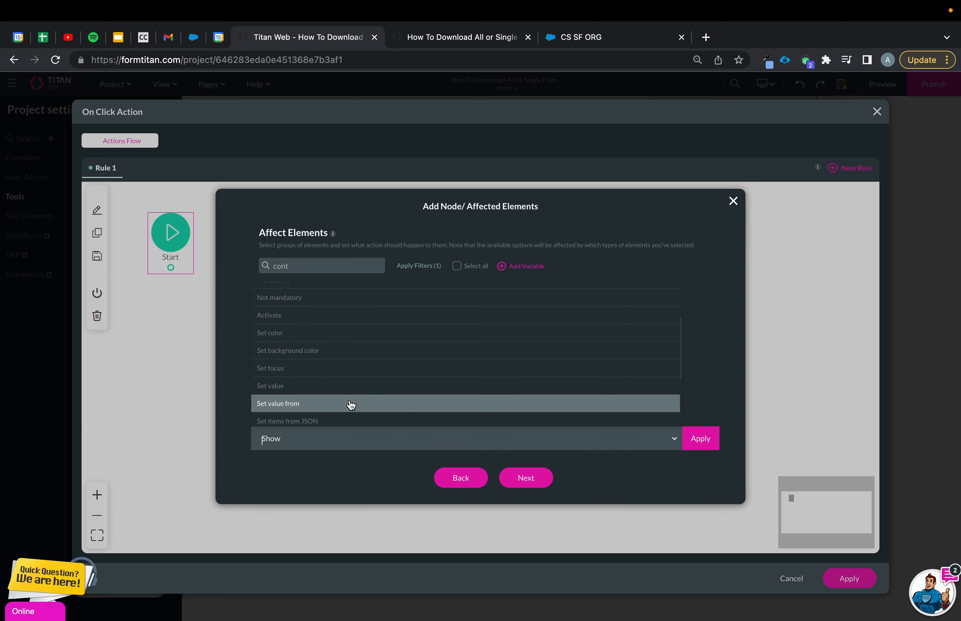
pyautogui.click(351, 404)
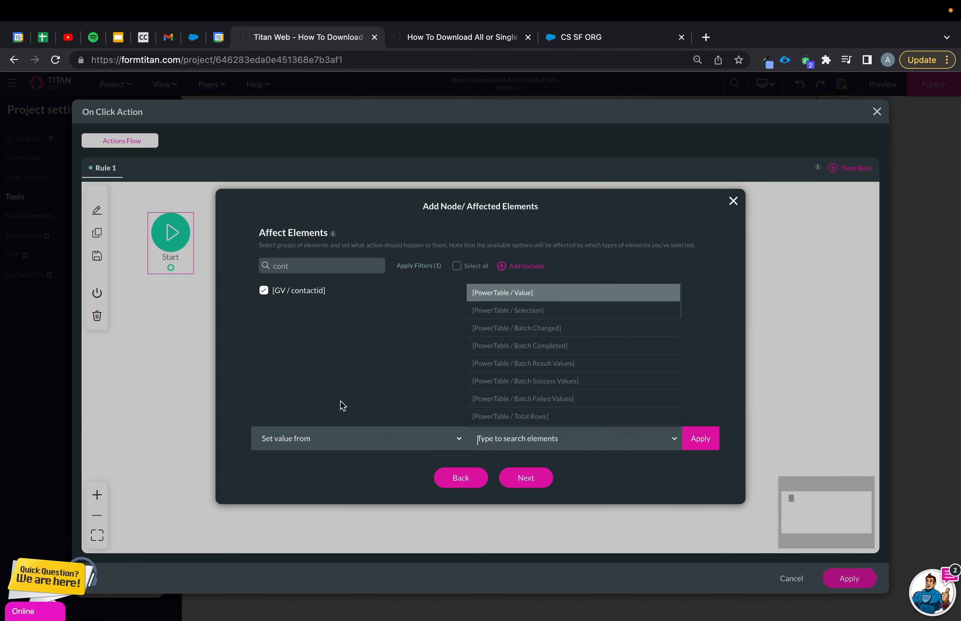
pyautogui.click(559, 298)
pyautogui.click(710, 445)
pyautogui.click(526, 478)
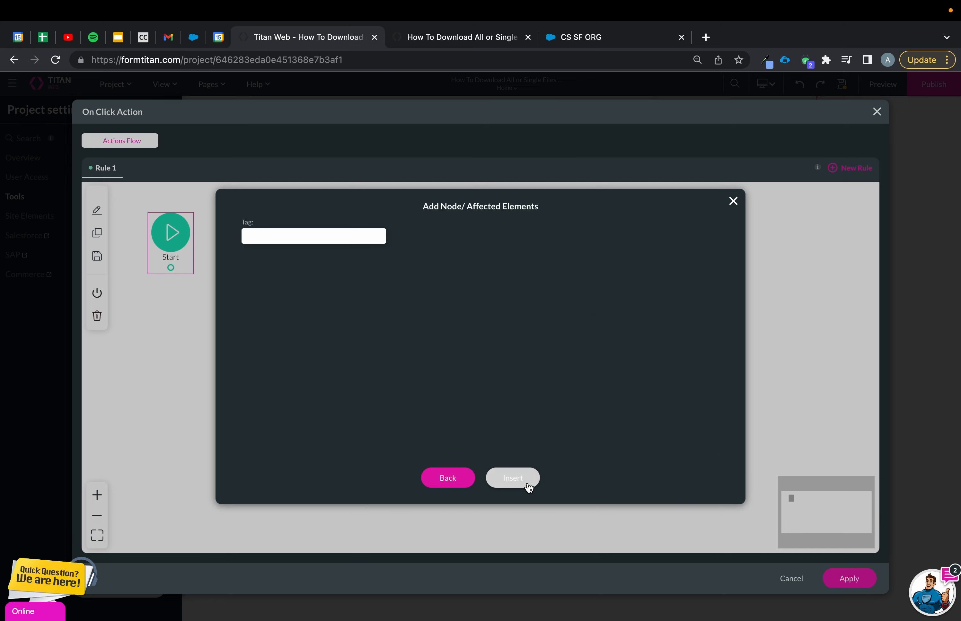
pyautogui.click(849, 578)
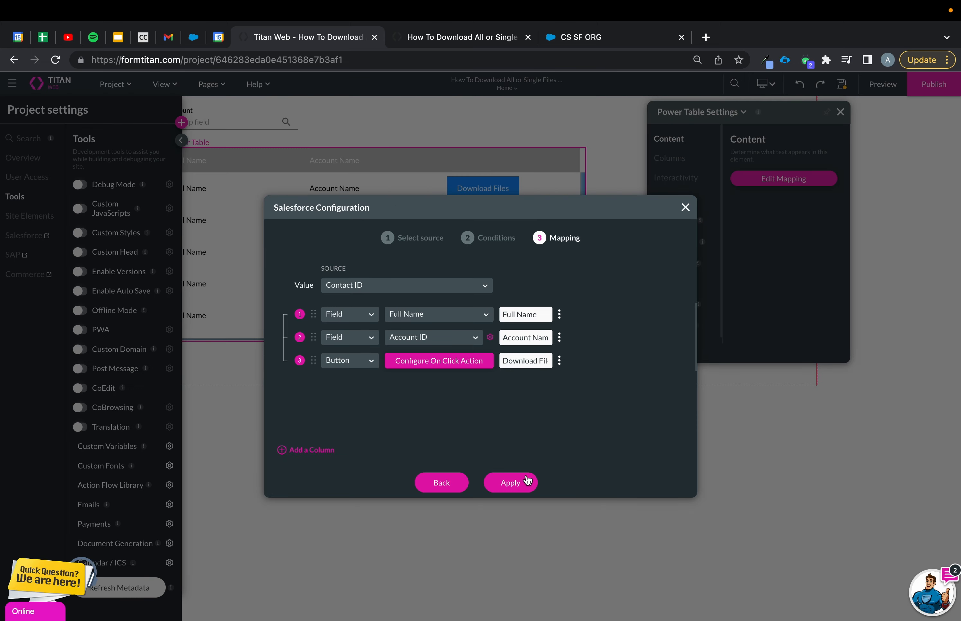
pyautogui.click(510, 483)
pyautogui.click(841, 85)
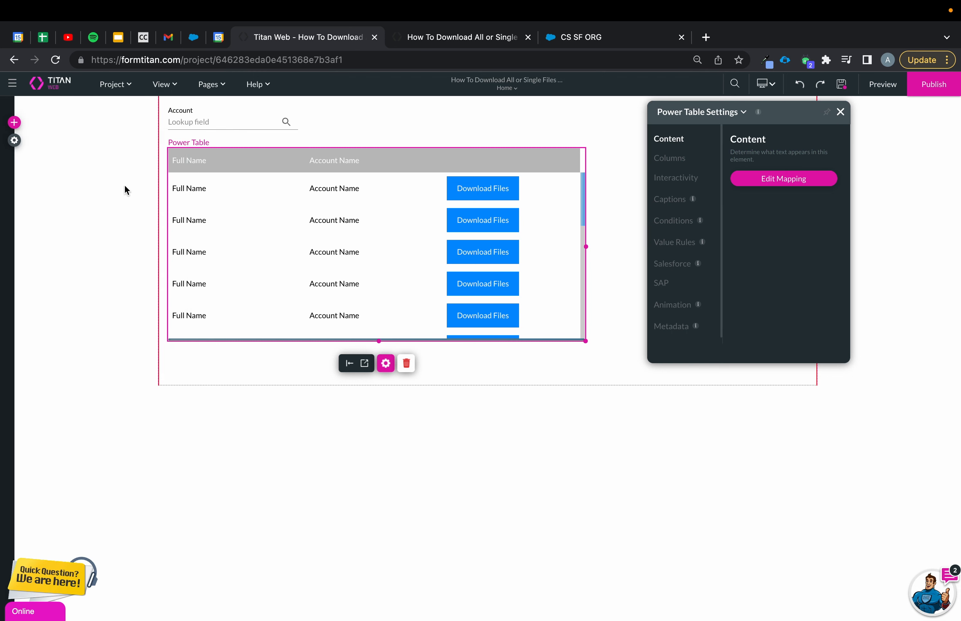
# Step: Enable Debug Mode in the project's tools and save the project
pyautogui.click(15, 140)
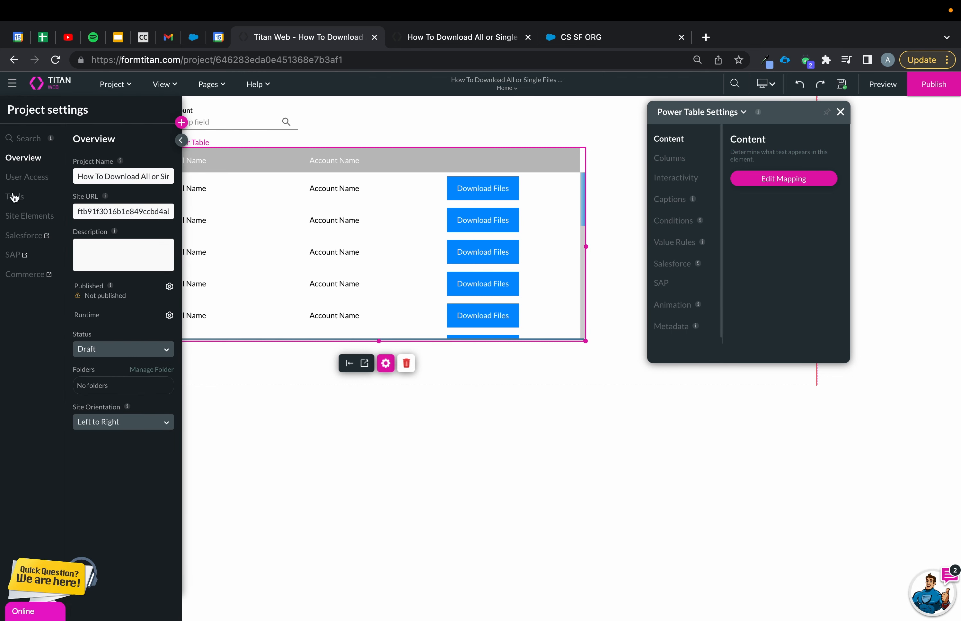
pyautogui.click(15, 197)
pyautogui.click(80, 184)
pyautogui.click(841, 83)
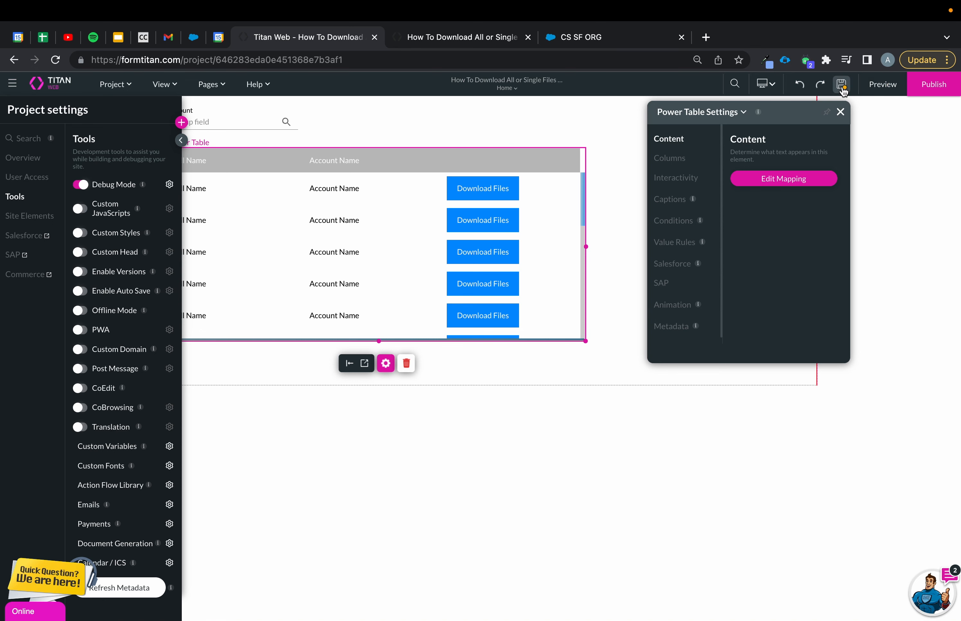
# Step: Preview the page, select Phoenix Recruiters in the Account lookup and examine the contactid variable in the debug view
pyautogui.click(875, 90)
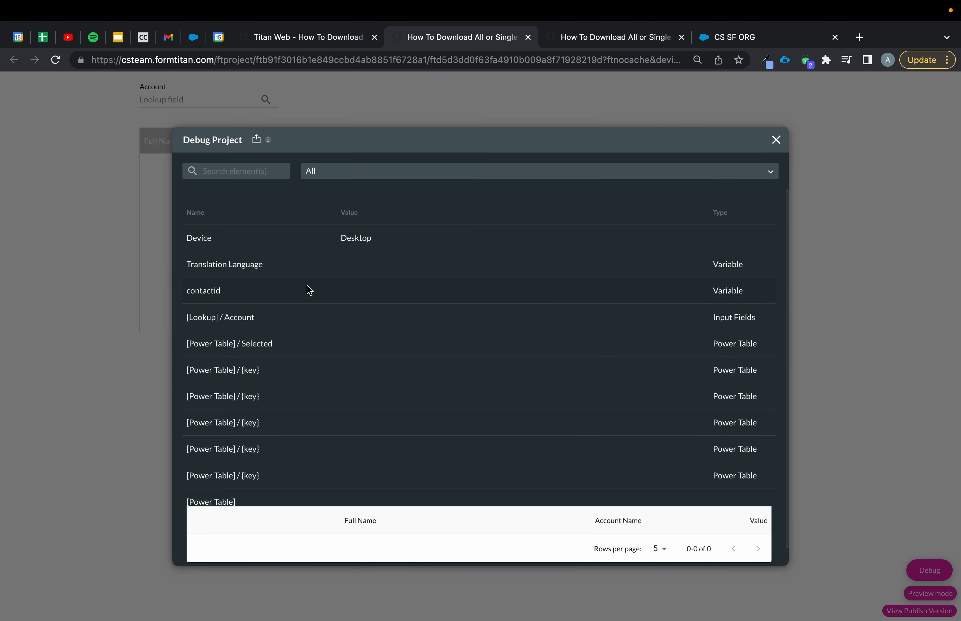
pyautogui.click(774, 140)
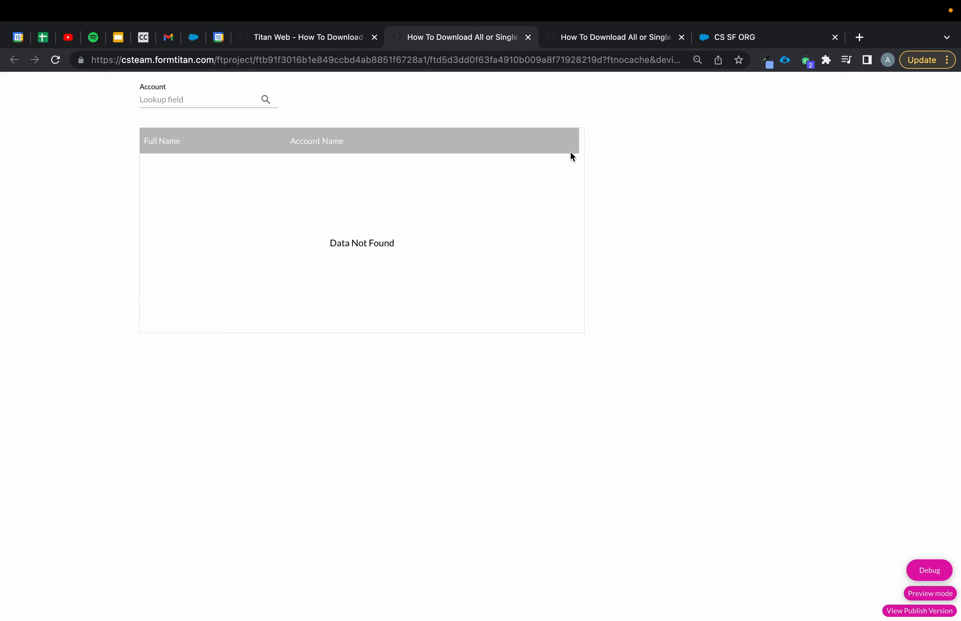
pyautogui.click(221, 100)
pyautogui.write('phoeni')
pyautogui.click(202, 119)
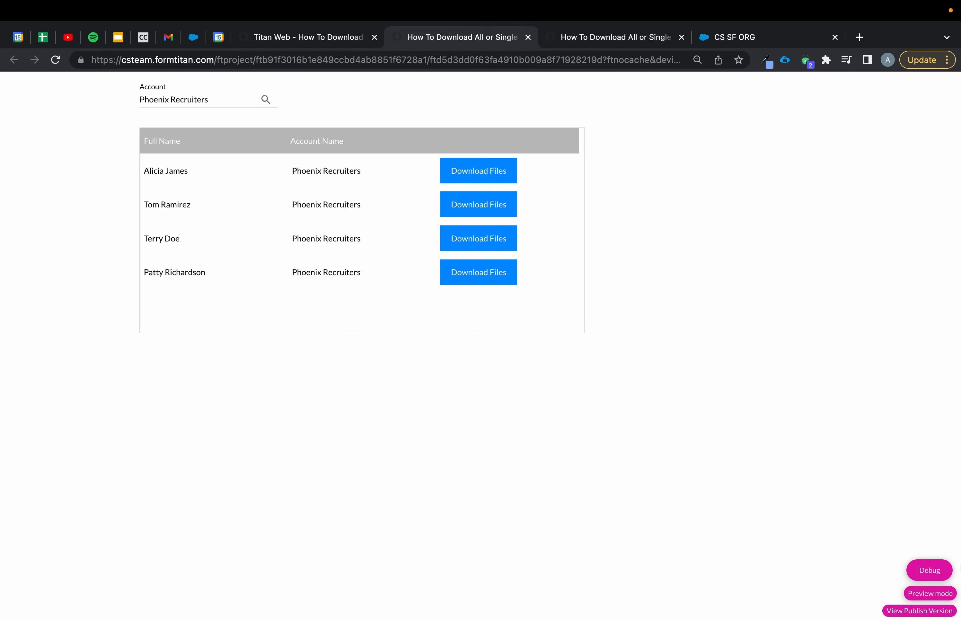
pyautogui.click(929, 571)
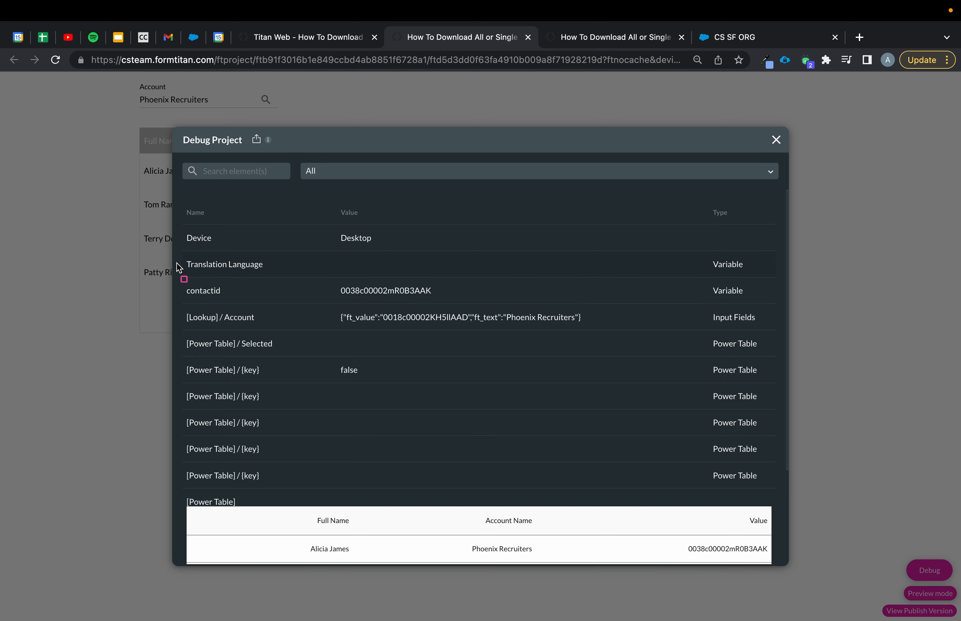
pyautogui.moveTo(176, 263)
pyautogui.mouseDown()
pyautogui.moveTo(550, 299)
pyautogui.moveTo(784, 302)
pyautogui.mouseUp()
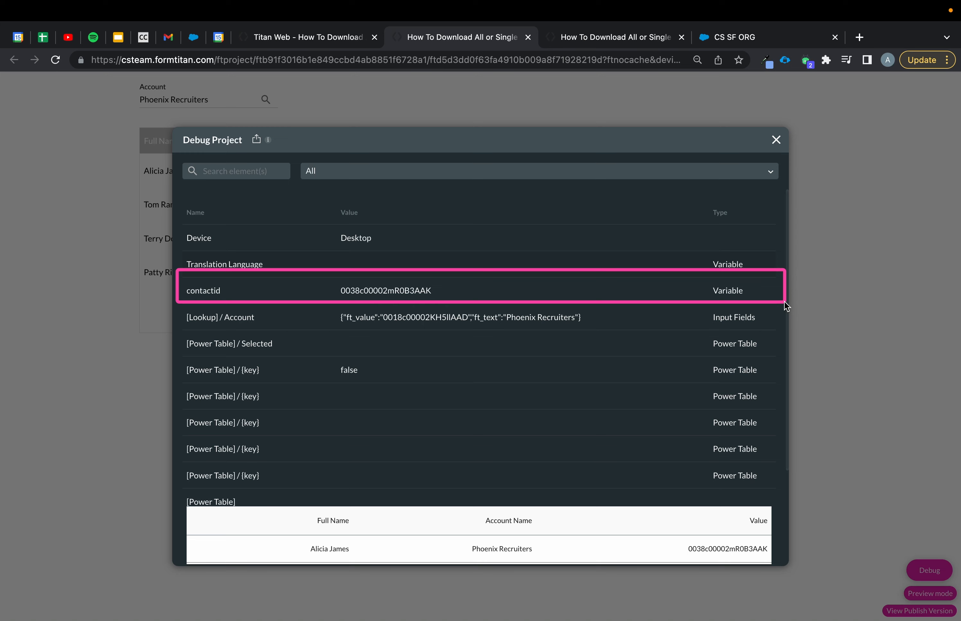
pyautogui.click(775, 140)
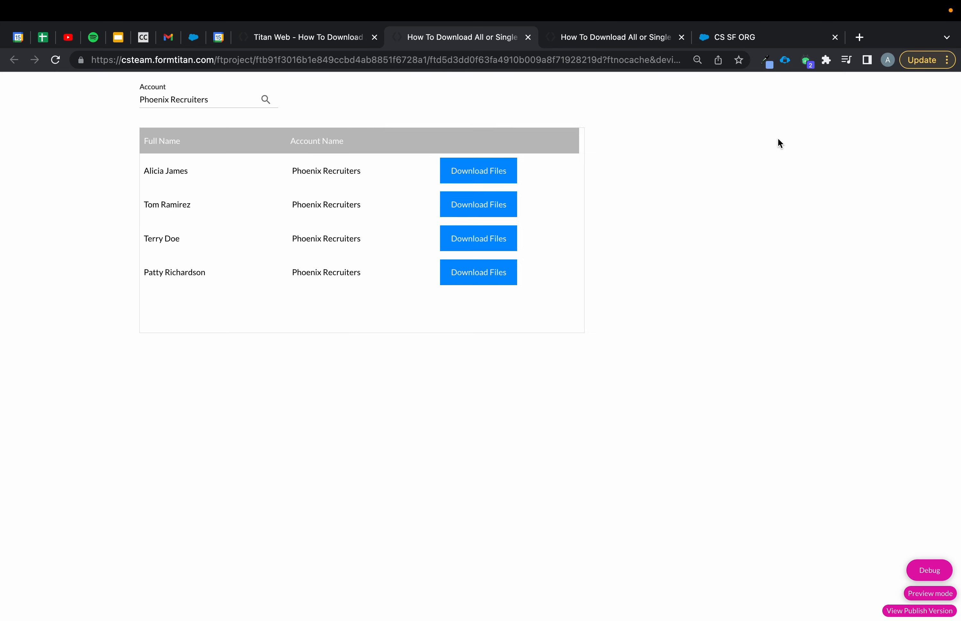
# Step: Return to the page editor, add a second static custom variable named hashvalue, and apply the custom variables
pyautogui.click(319, 32)
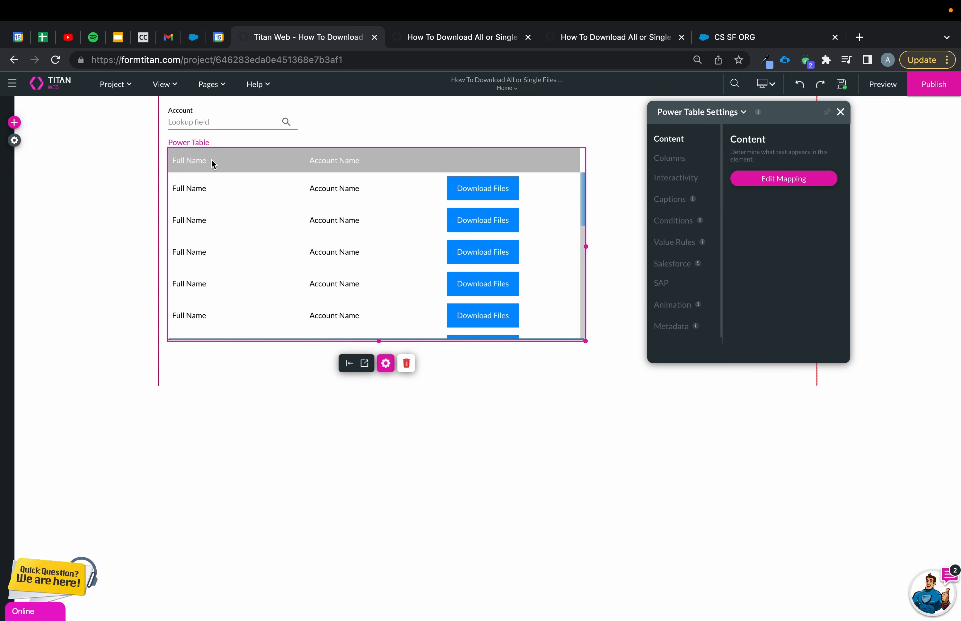
pyautogui.click(15, 141)
pyautogui.click(25, 235)
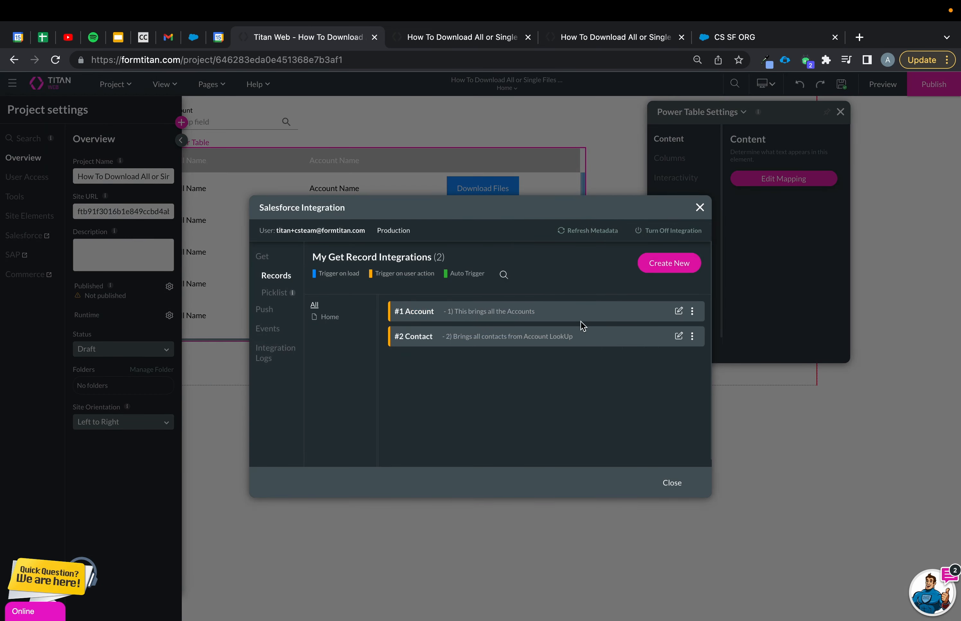
pyautogui.click(699, 209)
pyautogui.click(17, 197)
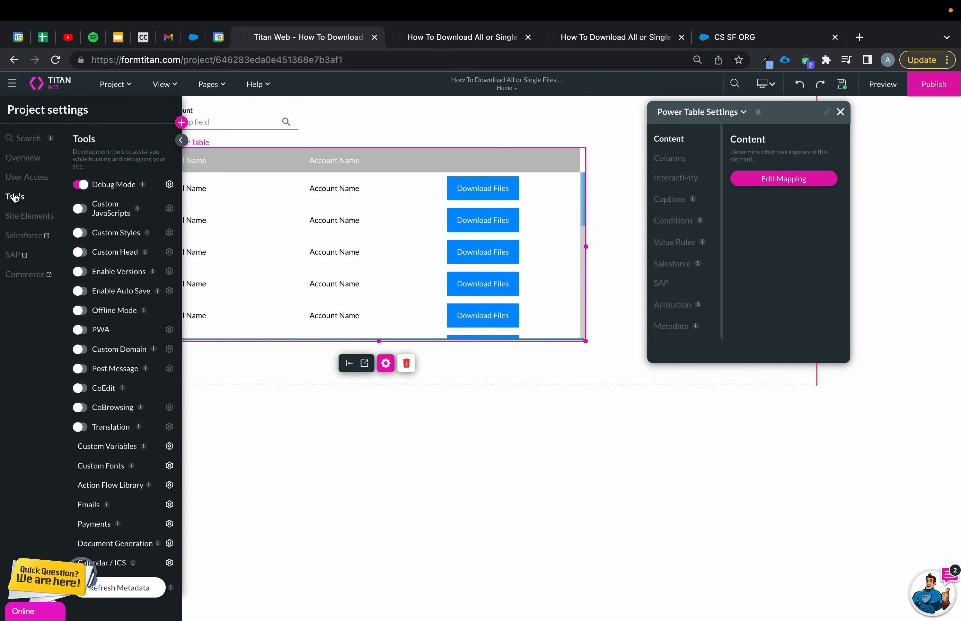
pyautogui.click(169, 446)
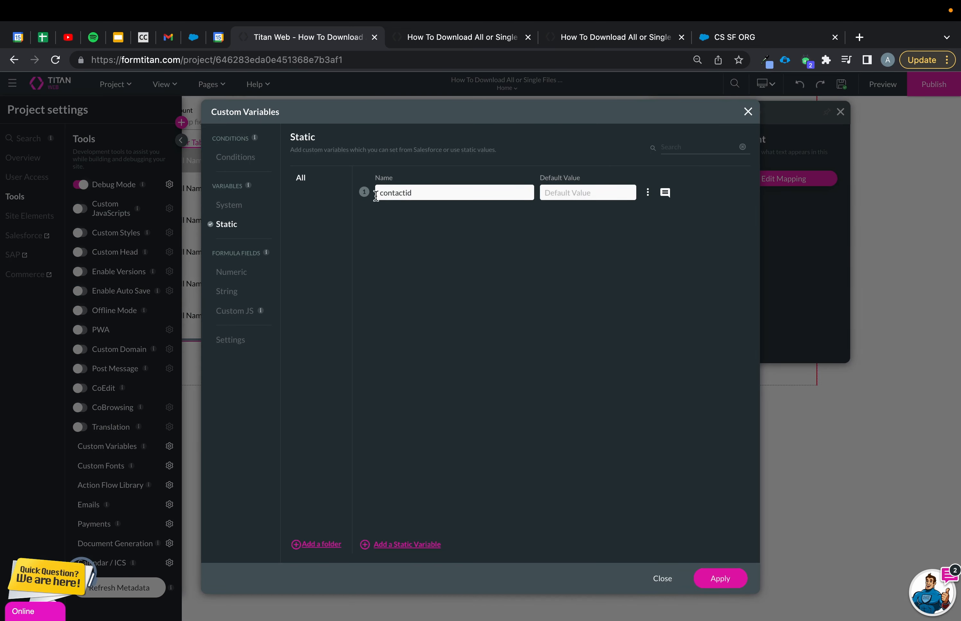
pyautogui.click(408, 544)
pyautogui.moveTo(414, 232); pyautogui.dragTo(350, 232)
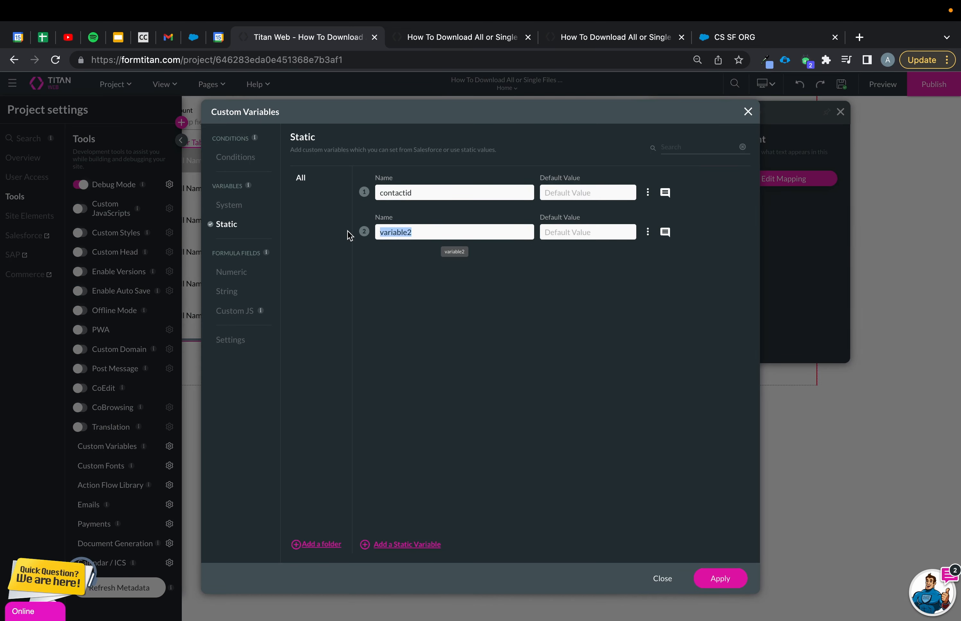
pyautogui.press('BackSpace')
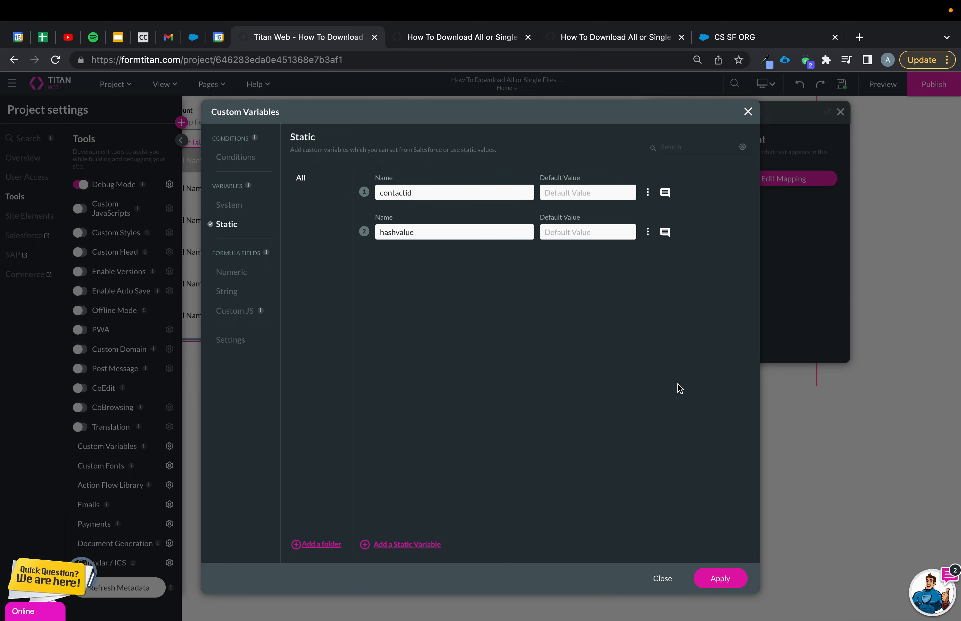
pyautogui.click(720, 578)
# Step: Create a Salesforce get-record integration for the Content Version object, described as "3) Bring Hash Value based of contact ID"
pyautogui.click(24, 238)
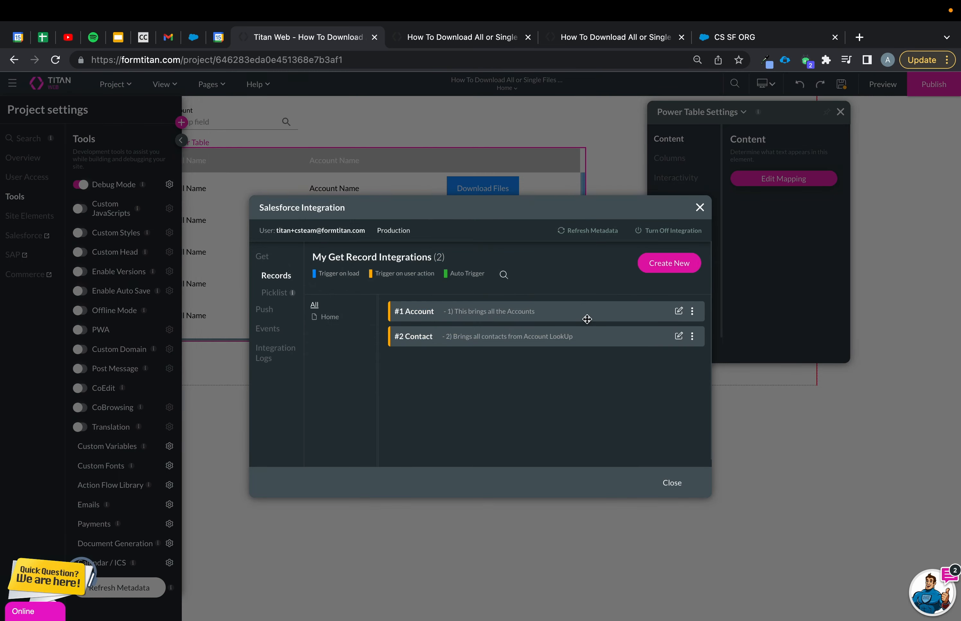
pyautogui.click(669, 263)
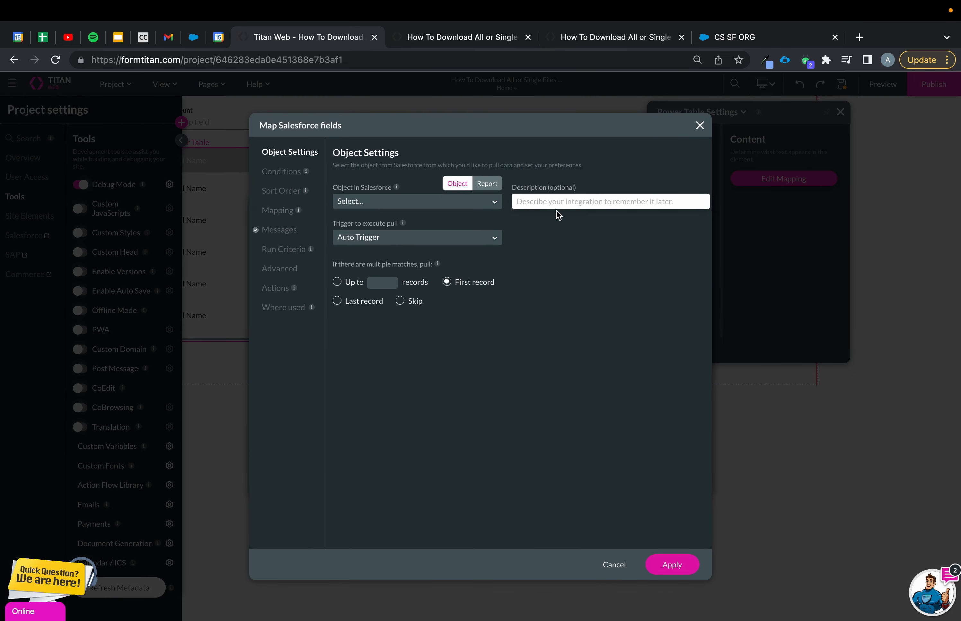
pyautogui.write('3)')
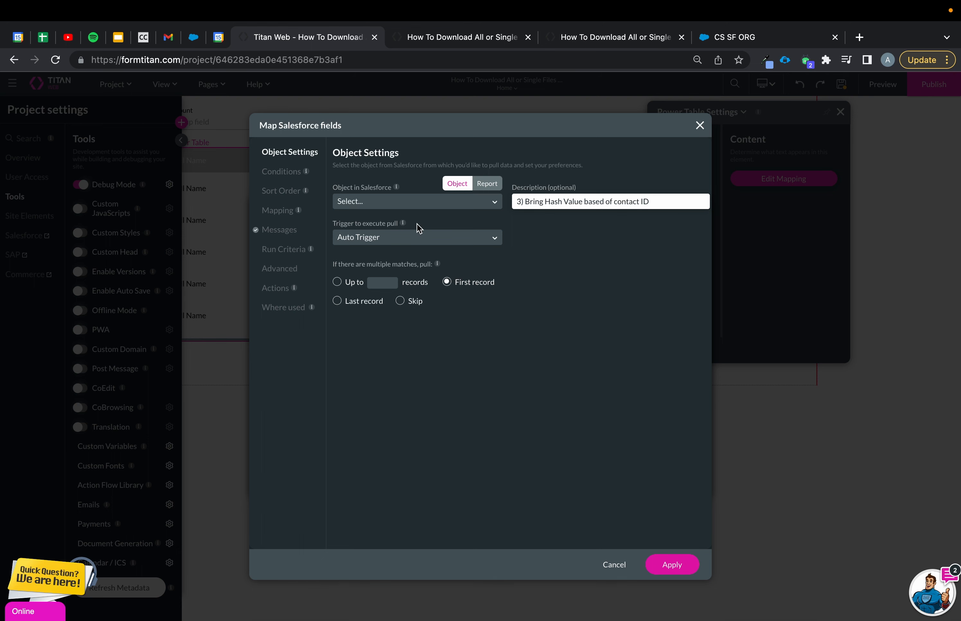
pyautogui.click(375, 202)
pyautogui.write('files')
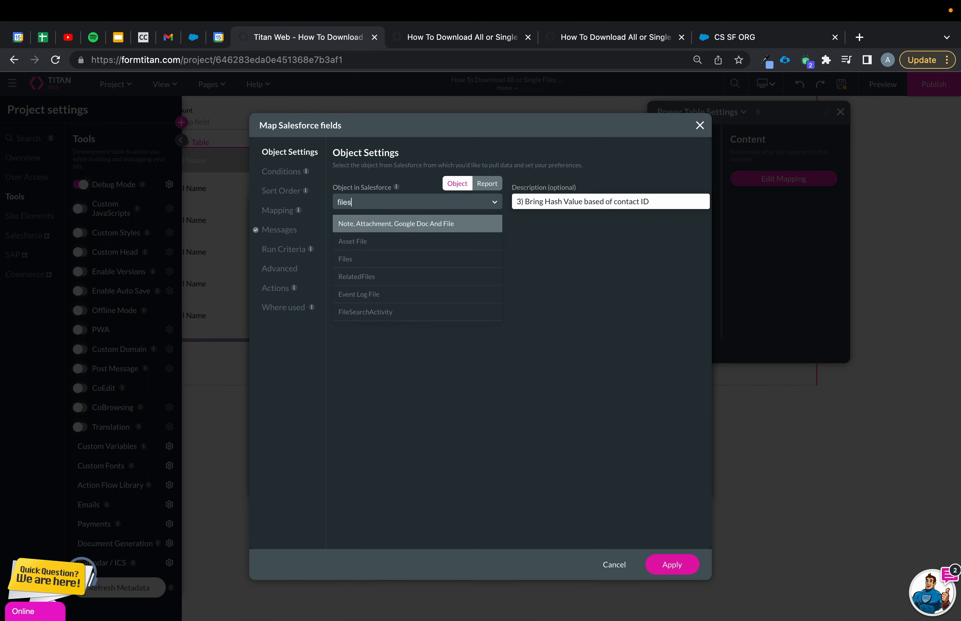
pyautogui.click(369, 266)
# Step: Set the integration's pull trigger to User action and choose the Up to records option for multiple matches
pyautogui.click(389, 237)
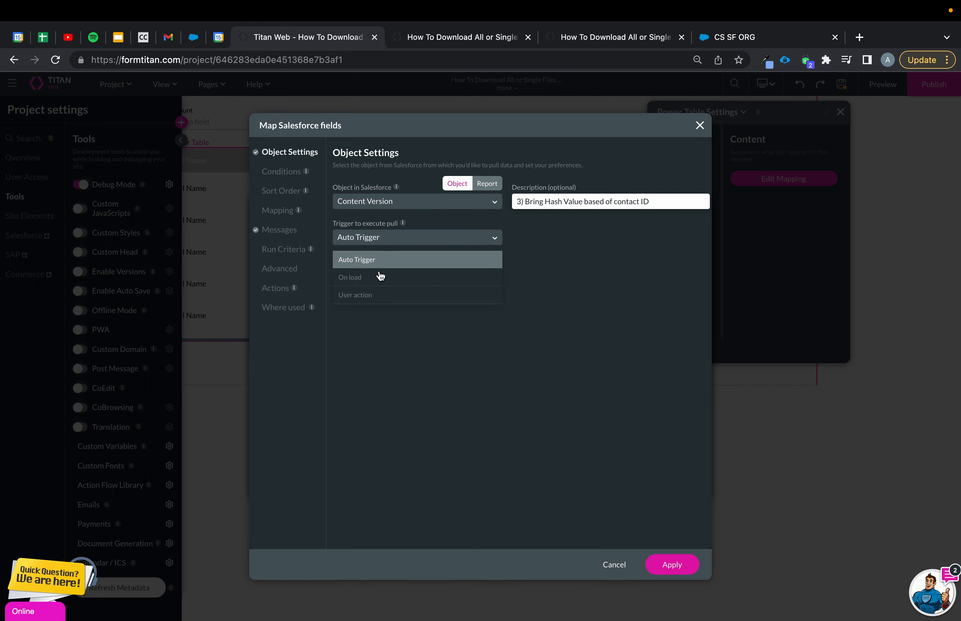
pyautogui.click(371, 294)
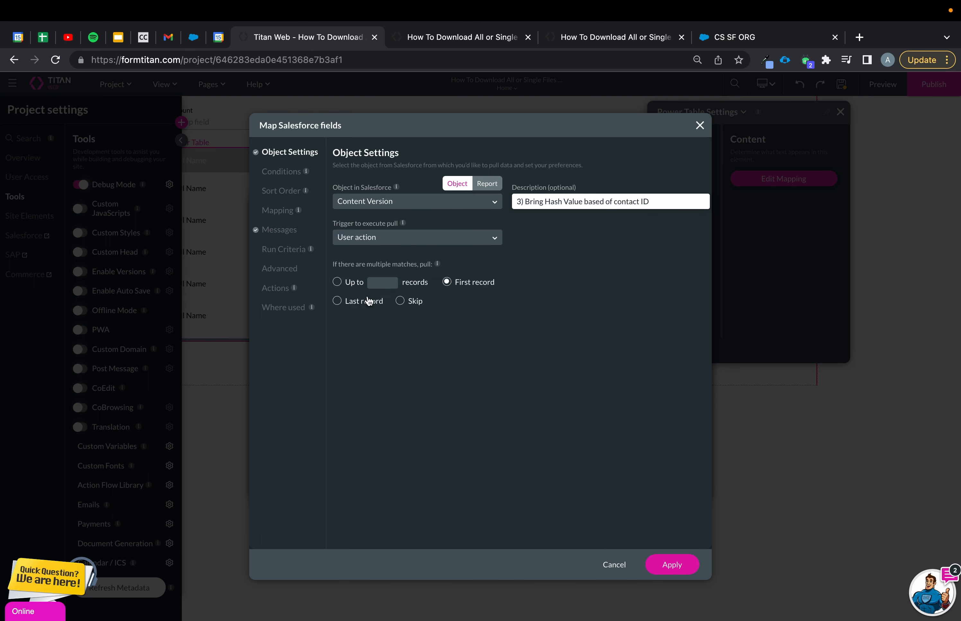
pyautogui.click(351, 282)
# Step: Add a condition to the integration that First Publish Location ID equals the contactid variable
pyautogui.click(285, 171)
pyautogui.click(382, 209)
pyautogui.write('fir')
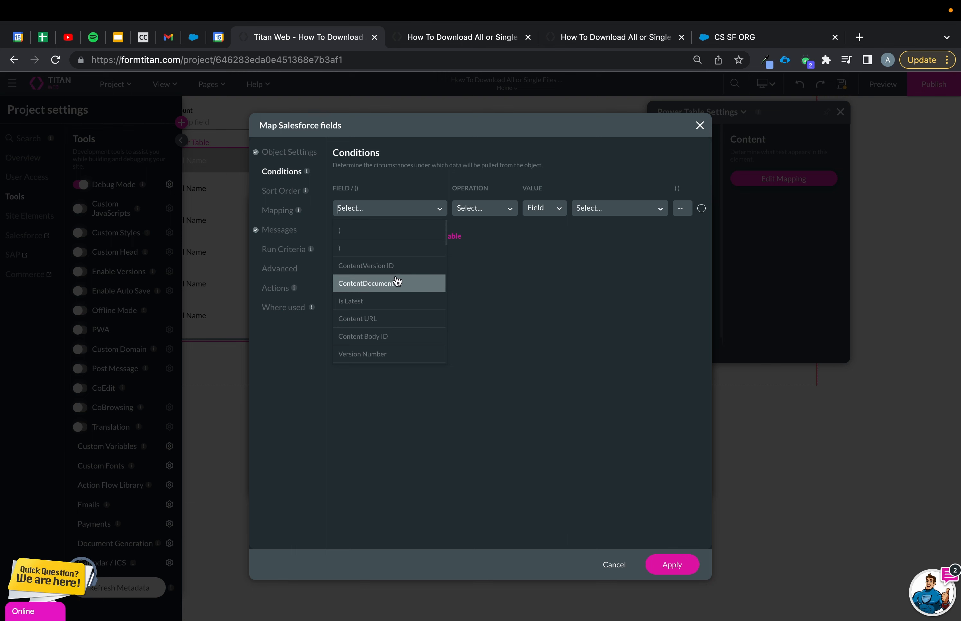
pyautogui.click(421, 237)
pyautogui.click(482, 209)
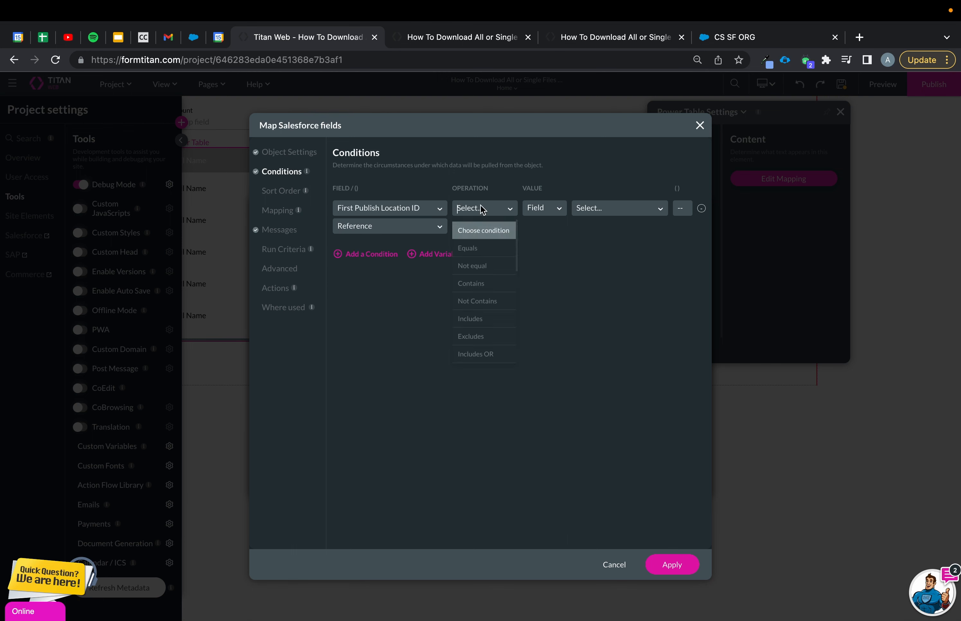
pyautogui.click(480, 247)
pyautogui.click(601, 213)
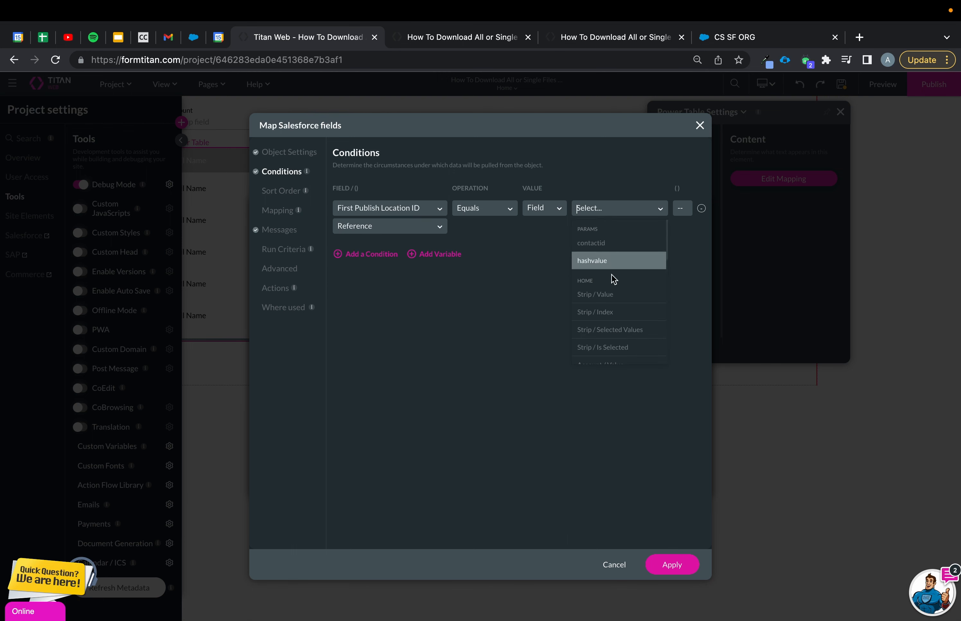
pyautogui.click(618, 252)
# Step: Map [GV / hashvalue] to the Hash Value field, apply the integration, close the integration list and save the project
pyautogui.click(278, 211)
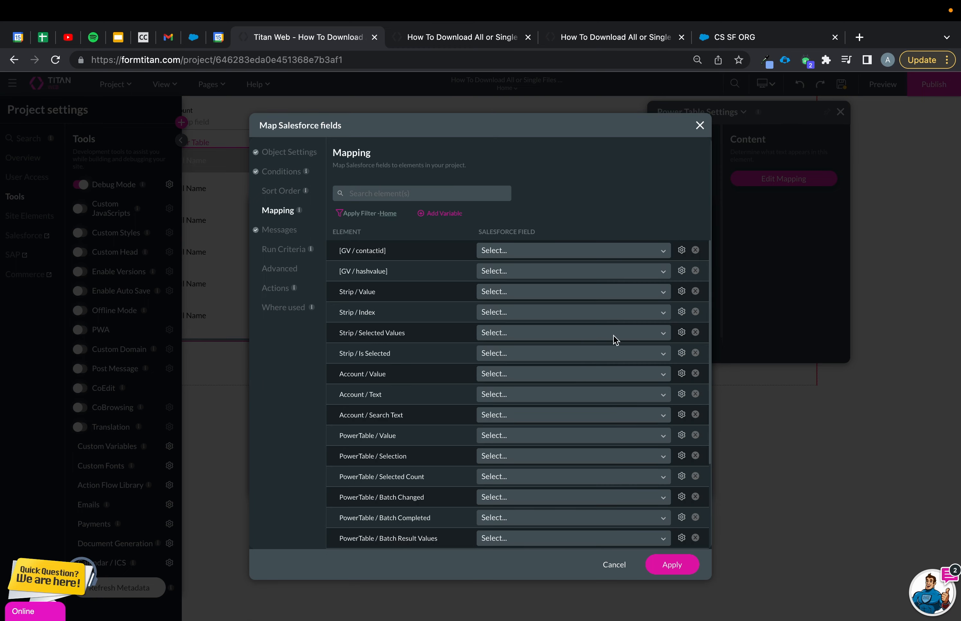
pyautogui.click(502, 272)
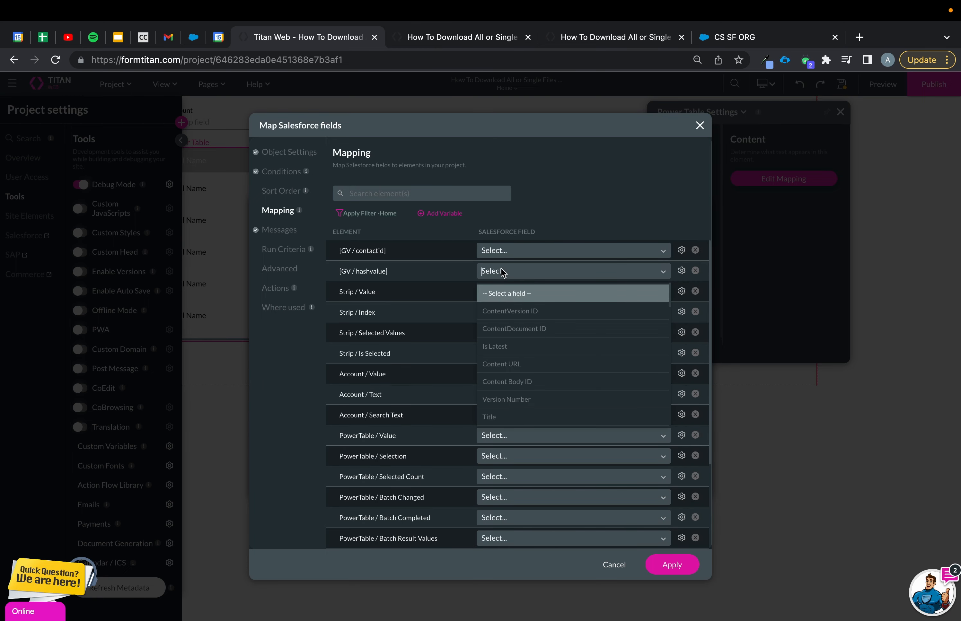
pyautogui.write('hash')
pyautogui.click(509, 294)
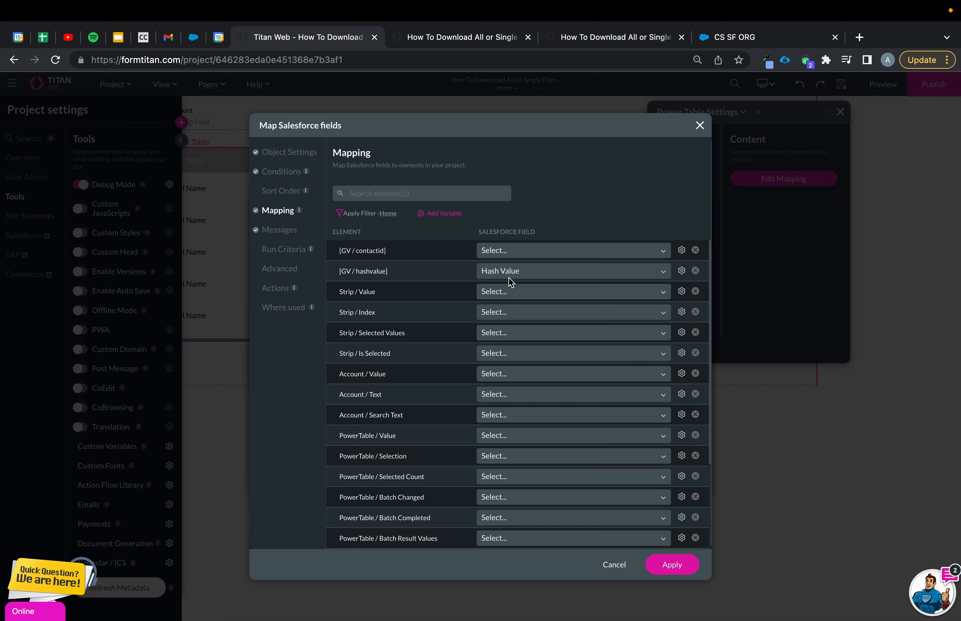
pyautogui.click(673, 565)
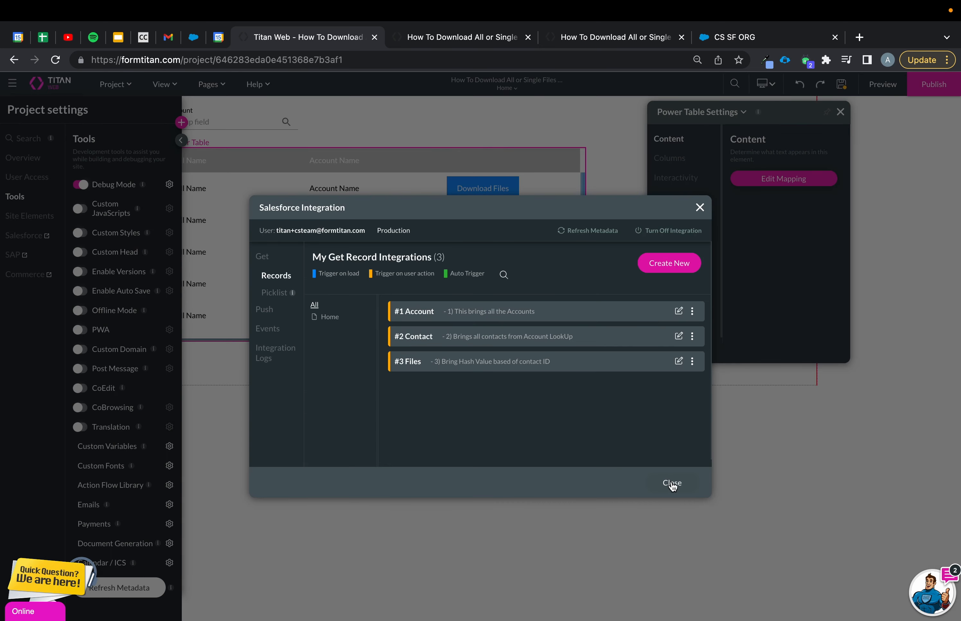
pyautogui.click(671, 484)
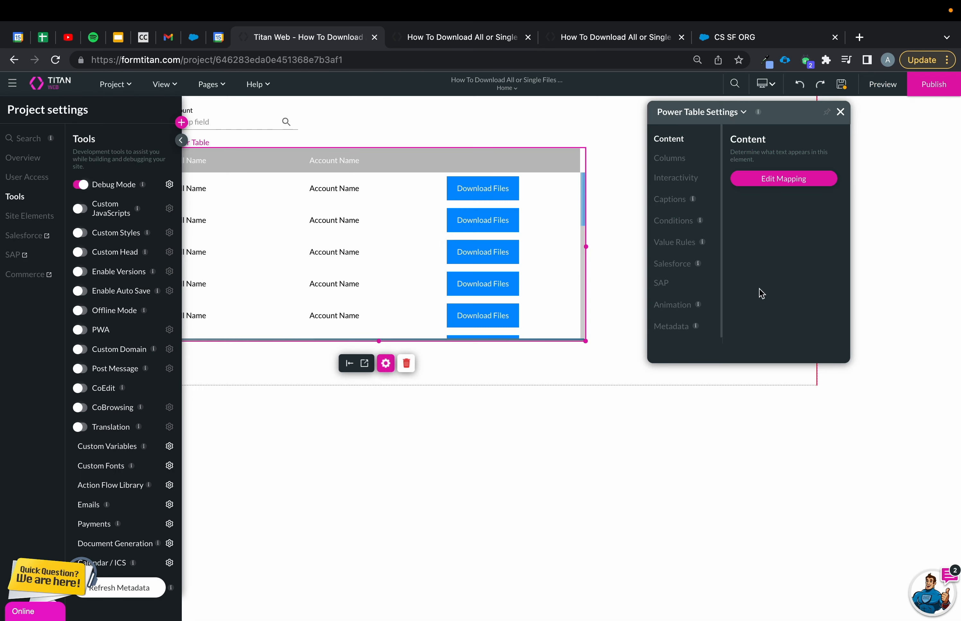
pyautogui.click(842, 84)
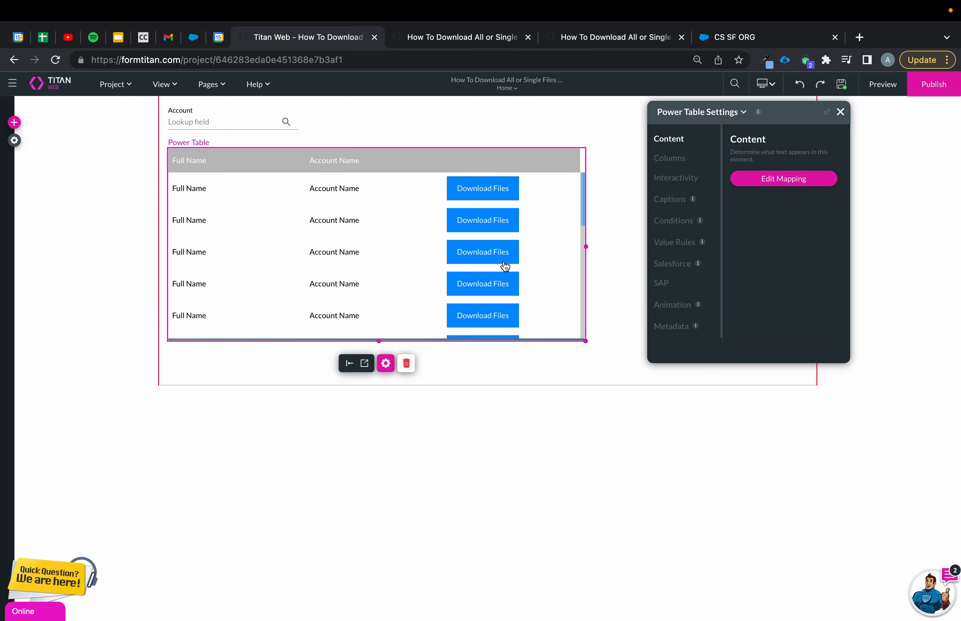
# Step: In the Power Table button's on-click action, add a Salesforce Action node after Affected Elements that runs the #3 Files (get) integration
pyautogui.click(809, 185)
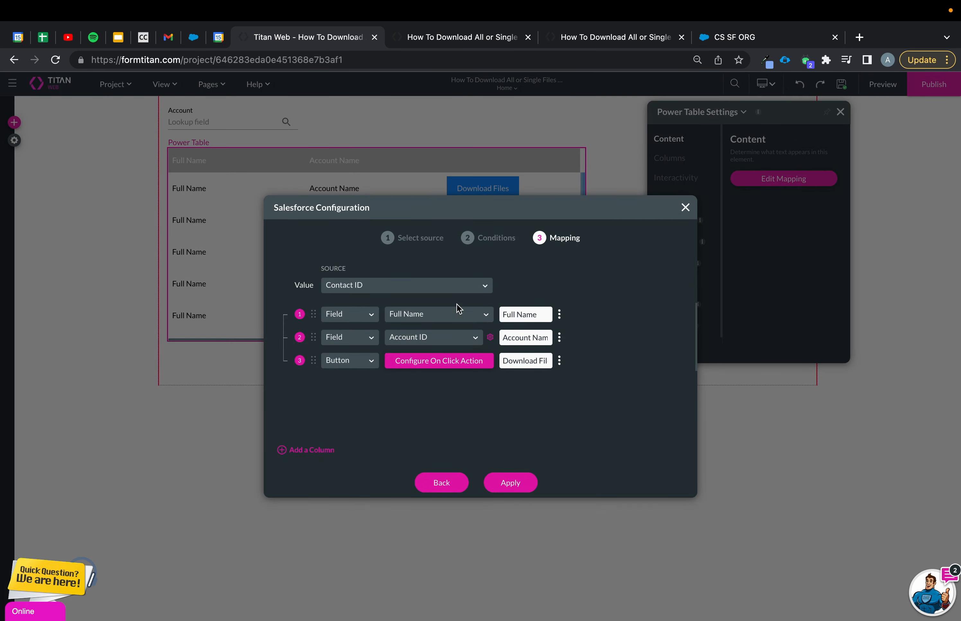
pyautogui.click(459, 365)
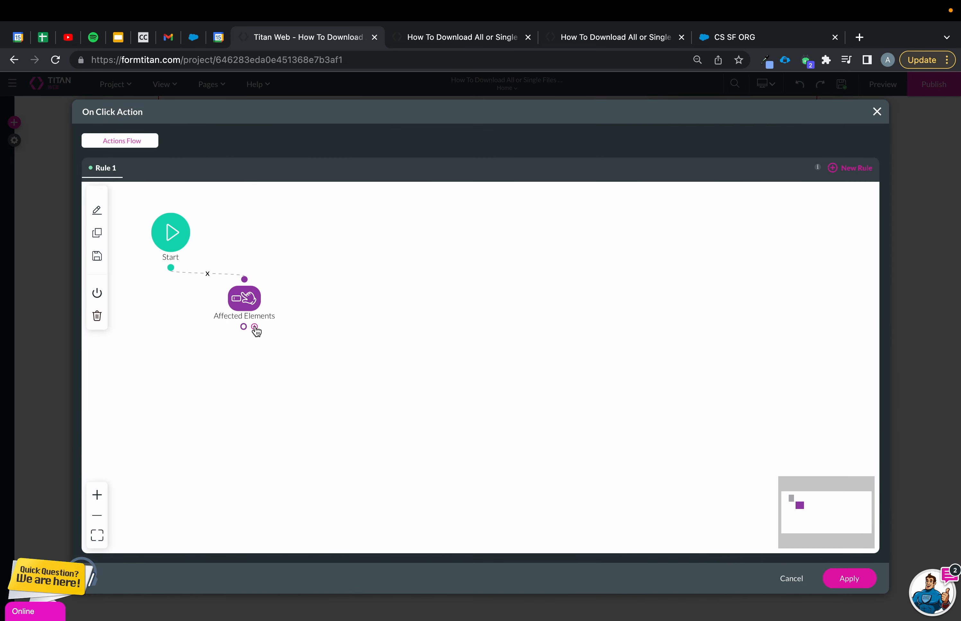
pyautogui.click(255, 328)
pyautogui.click(379, 317)
pyautogui.click(477, 475)
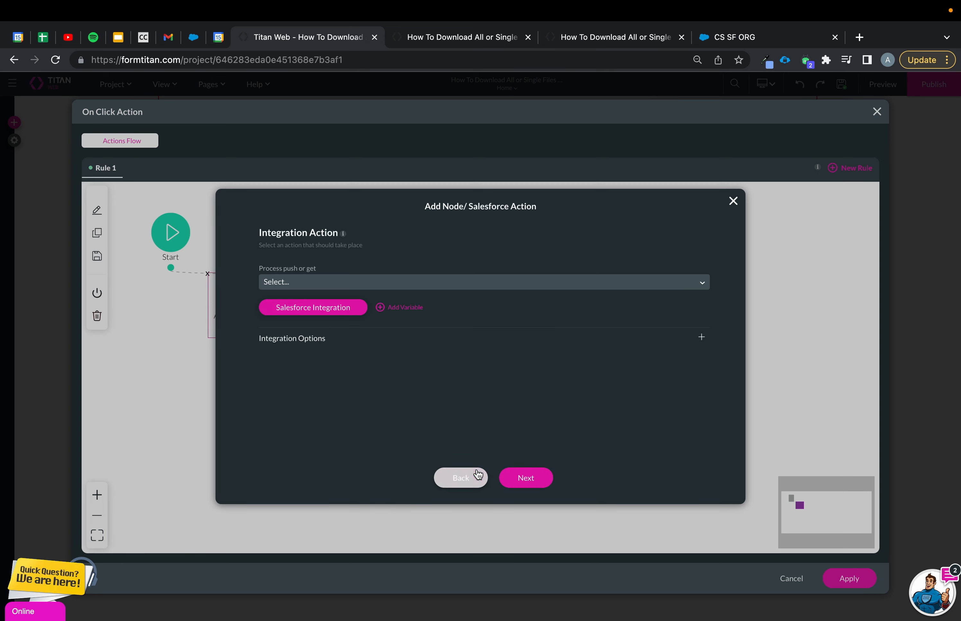
pyautogui.click(430, 282)
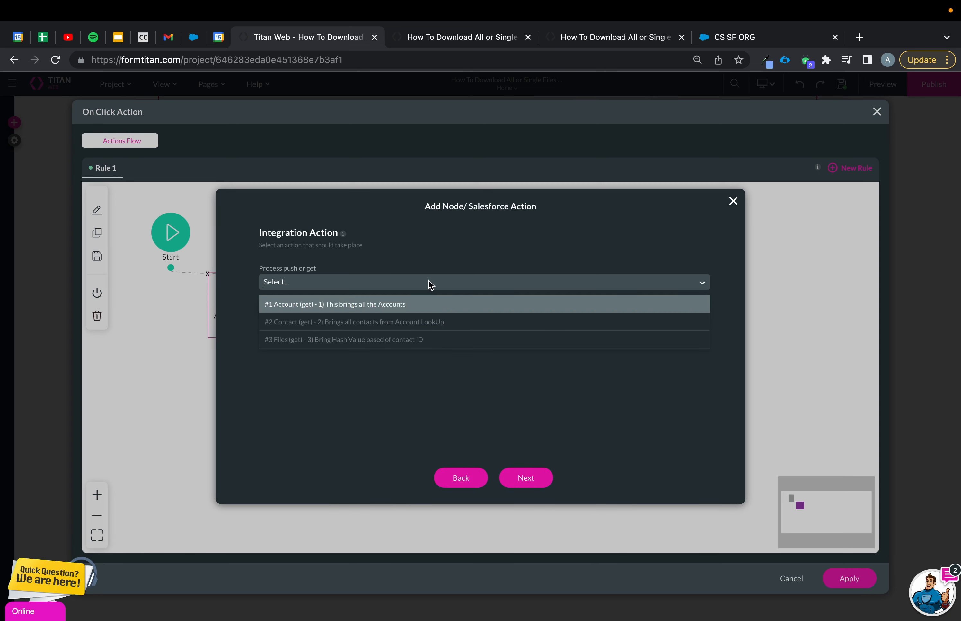
pyautogui.click(406, 344)
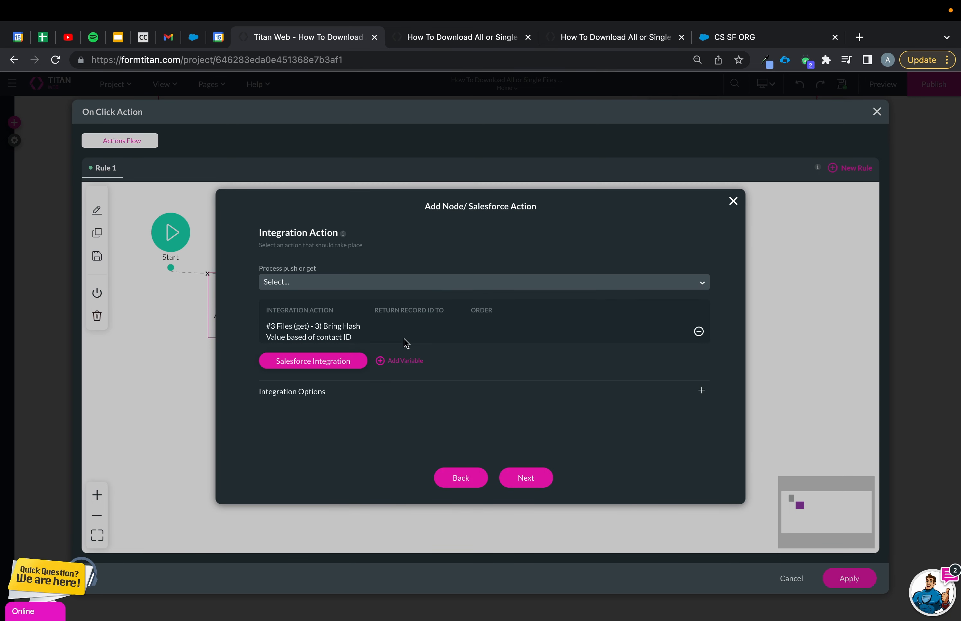
pyautogui.click(543, 478)
pyautogui.click(515, 478)
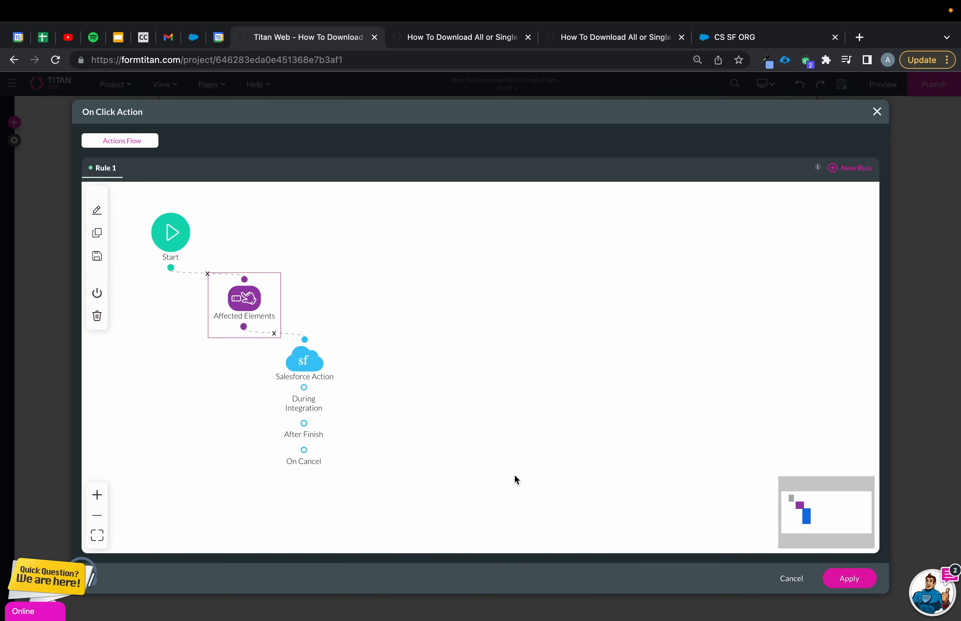
# Step: Add an Export and Download node to the After Finish branch of the Salesforce Action
pyautogui.click(308, 424)
pyautogui.click(349, 270)
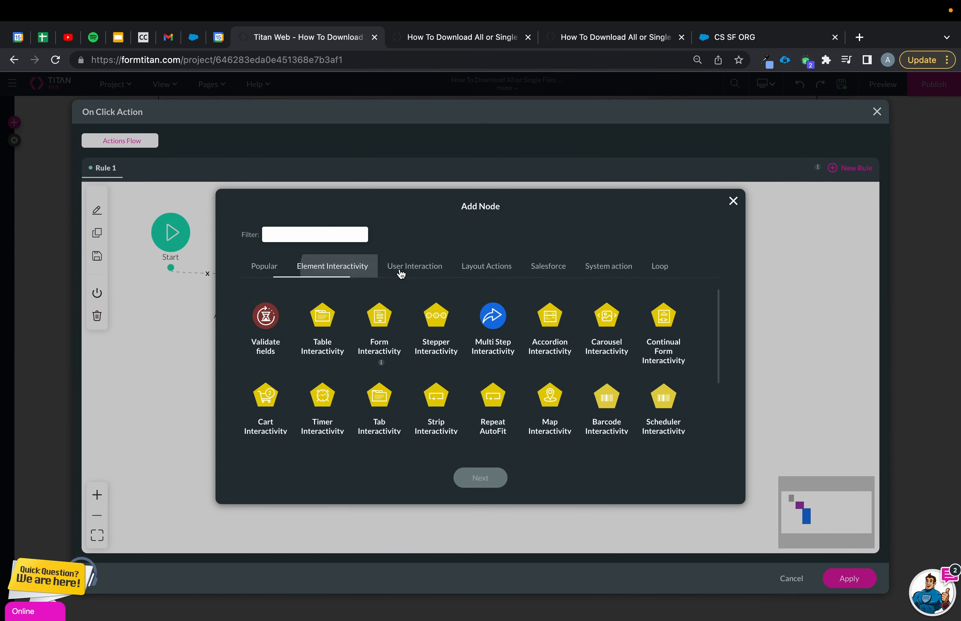
pyautogui.click(408, 268)
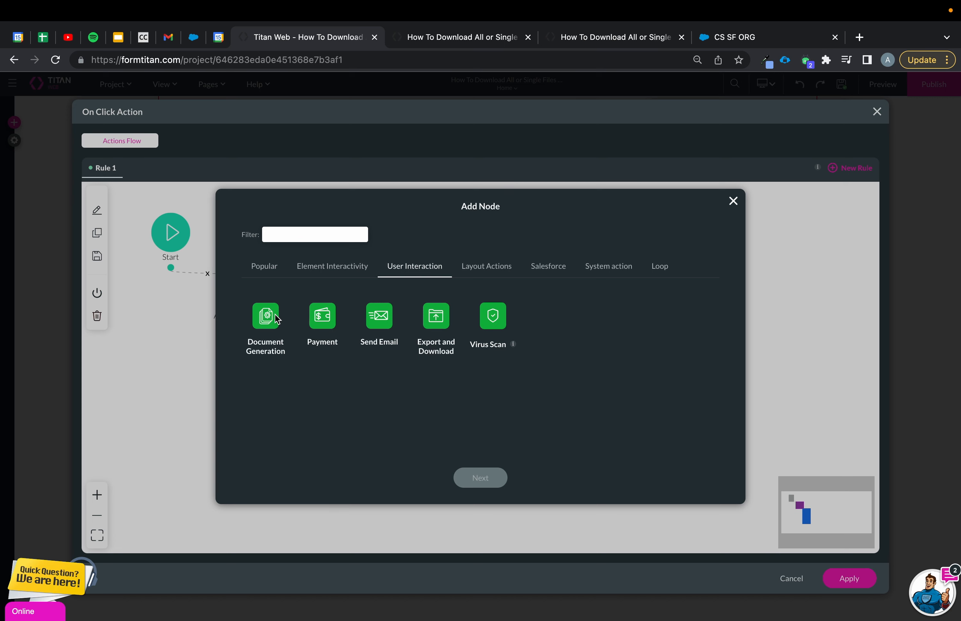
pyautogui.click(441, 321)
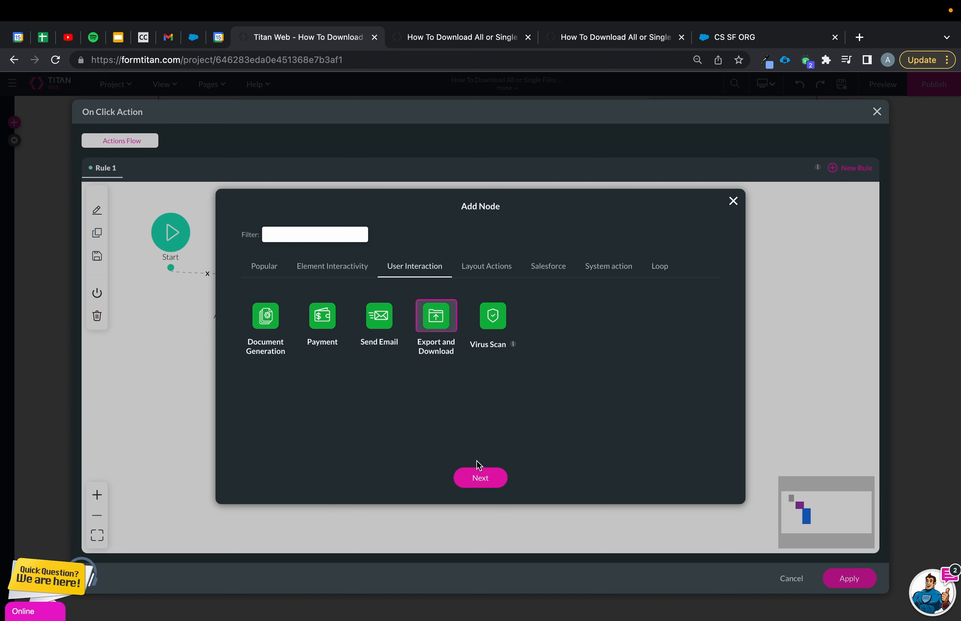
pyautogui.click(479, 477)
# Step: Configure the node as Download File with the hashvalue variable, insert it, and apply the on-click action and table mapping
pyautogui.click(329, 259)
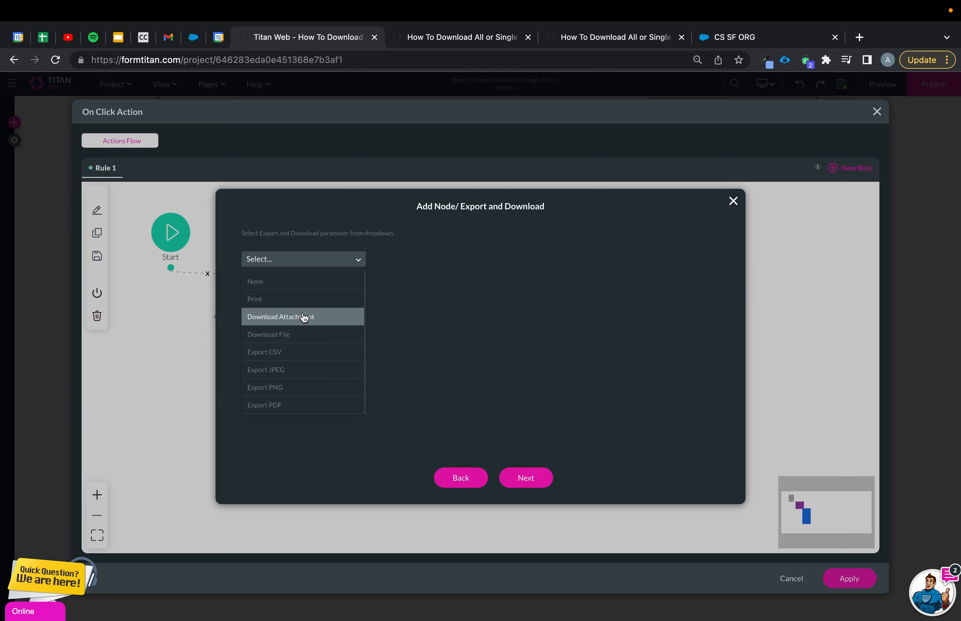
pyautogui.click(297, 334)
pyautogui.click(311, 289)
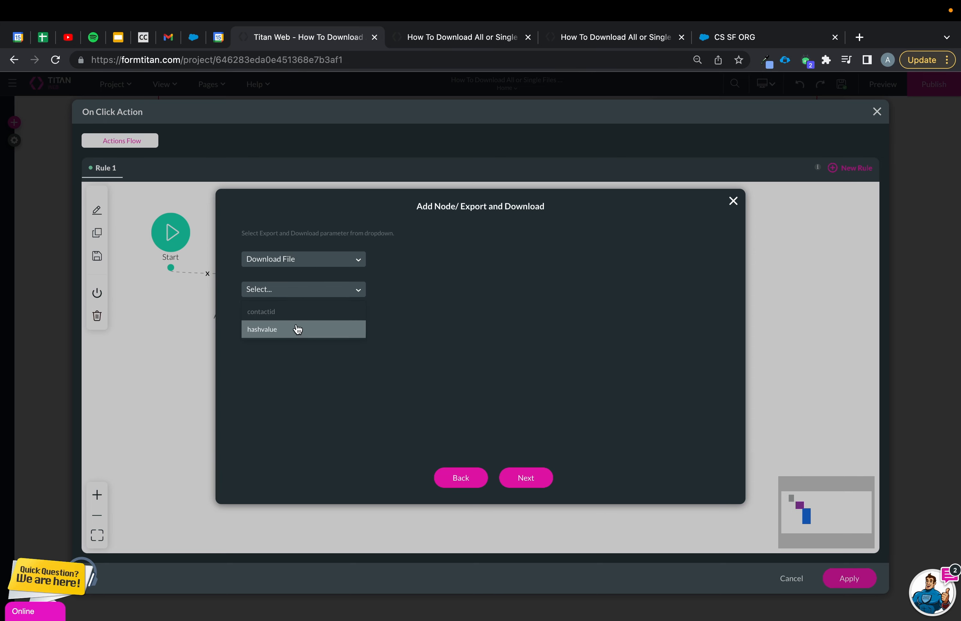
pyautogui.click(295, 330)
pyautogui.click(540, 478)
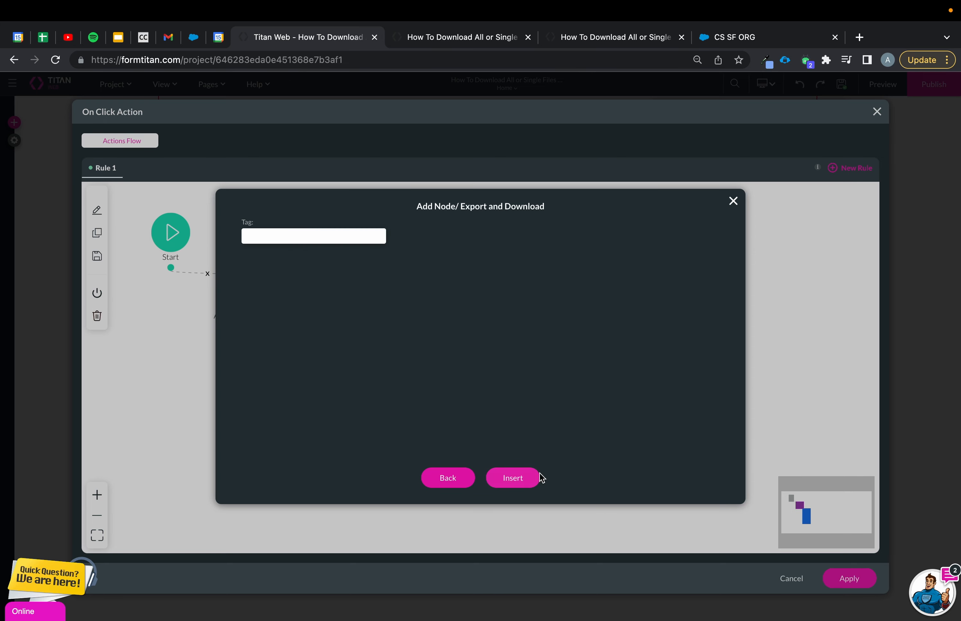
pyautogui.click(527, 482)
pyautogui.click(836, 580)
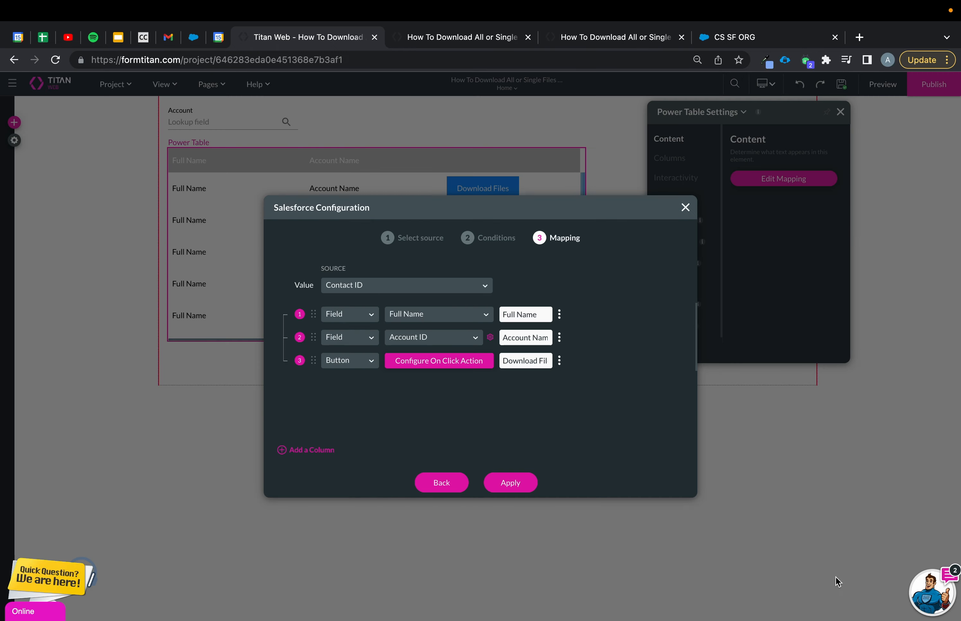
pyautogui.click(511, 481)
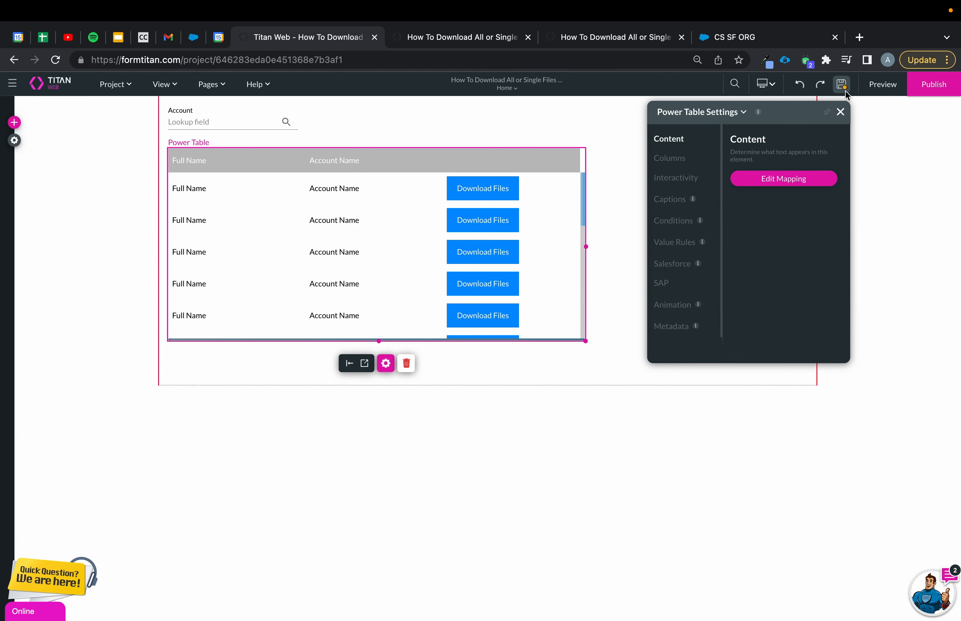
# Step: Preview the page and select Phoenix Recruiters in the Account lookup
pyautogui.click(882, 84)
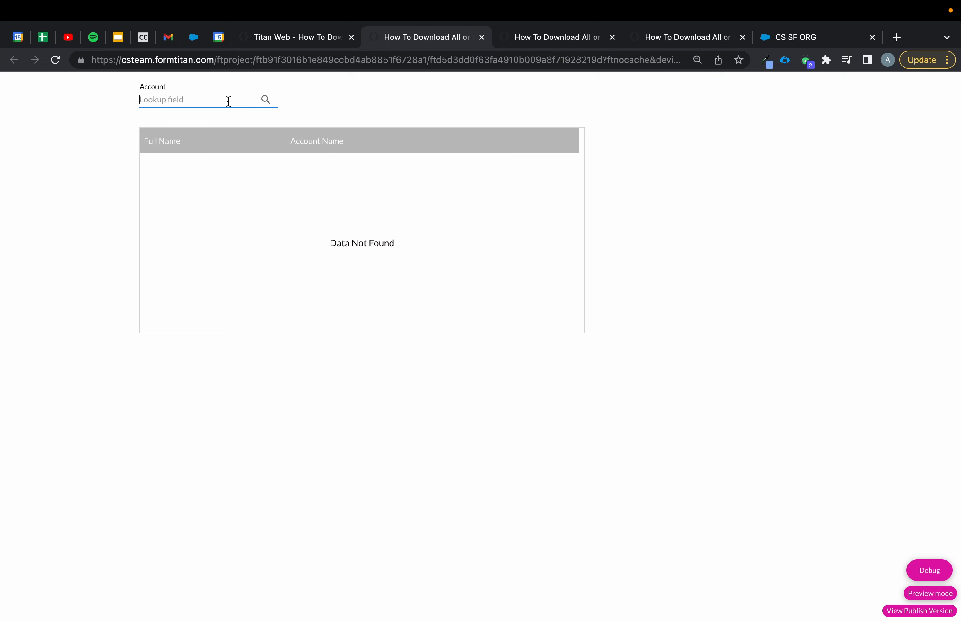
pyautogui.write('phoe')
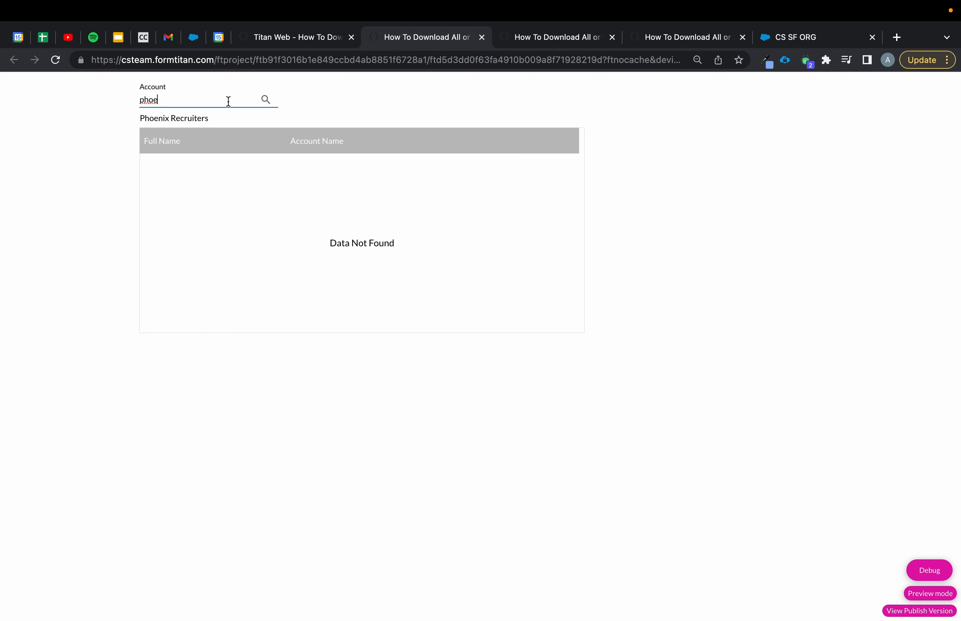
pyautogui.click(210, 121)
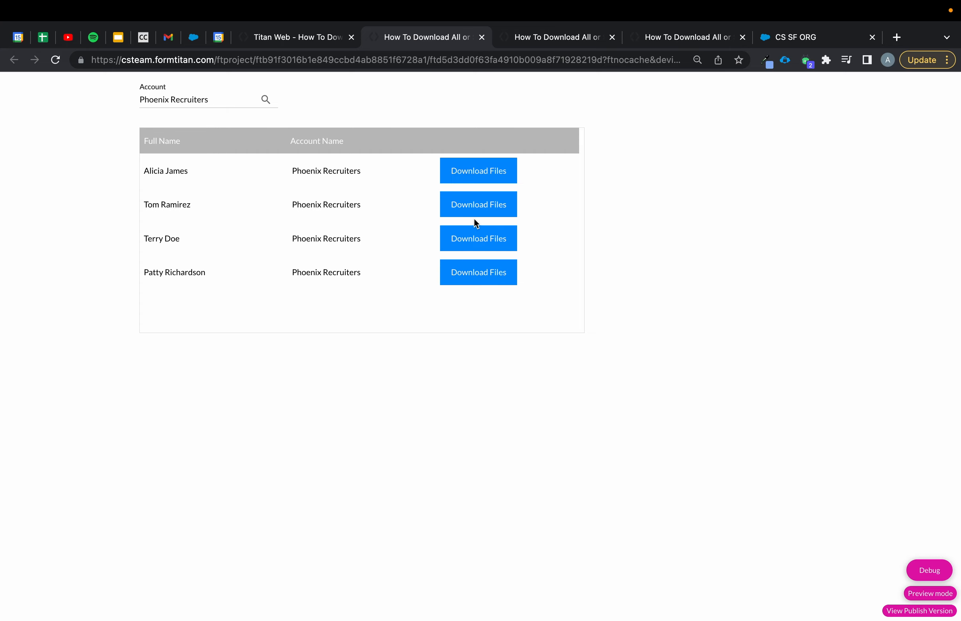
# Step: Test the file downloads for the second, third and first contacts in the table
pyautogui.click(477, 210)
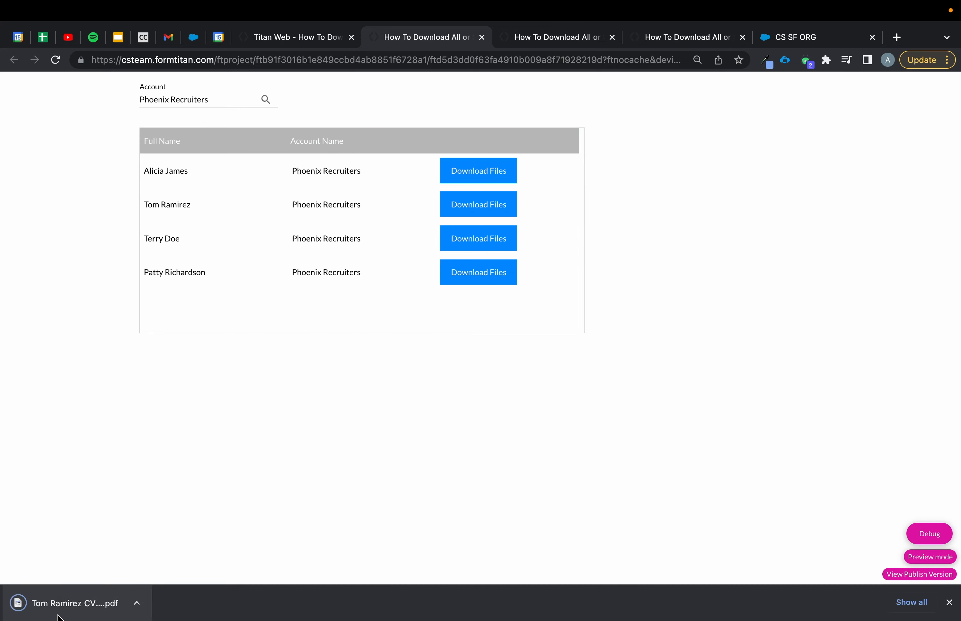
pyautogui.click(491, 247)
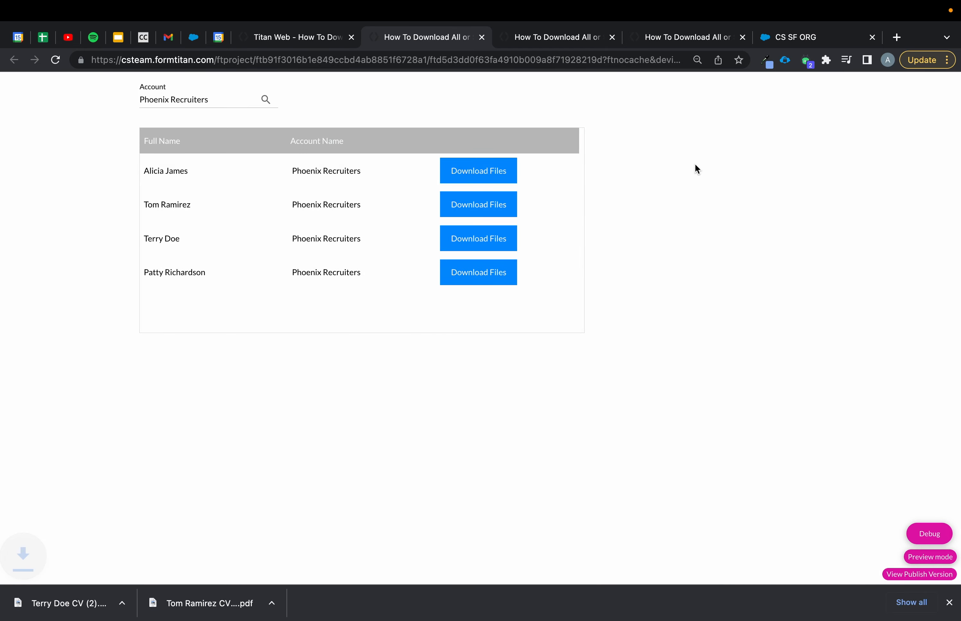
pyautogui.click(467, 164)
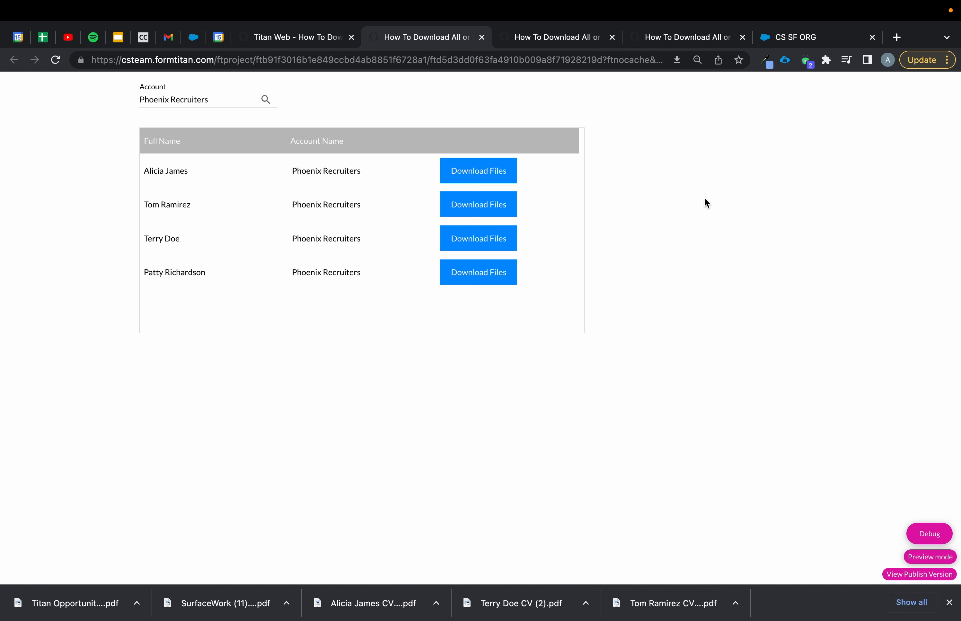
# Step: Dismiss the downloads bar, return to the Titan Web project editor and close the Power Table settings
pyautogui.click(949, 602)
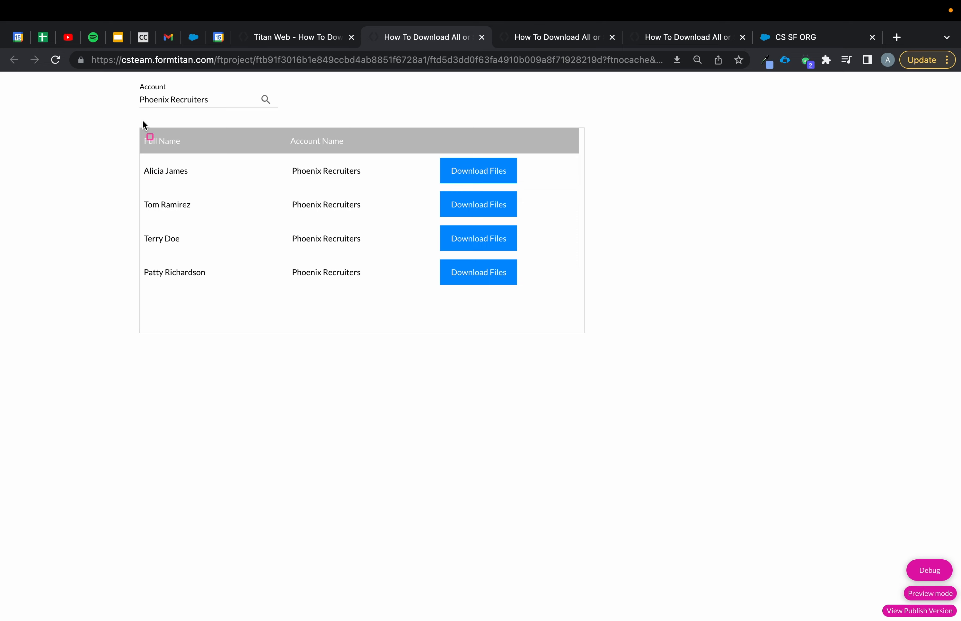
pyautogui.moveTo(125, 117)
pyautogui.mouseDown()
pyautogui.moveTo(663, 399)
pyautogui.moveTo(586, 335)
pyautogui.moveTo(617, 344)
pyautogui.mouseUp()
pyautogui.click(323, 38)
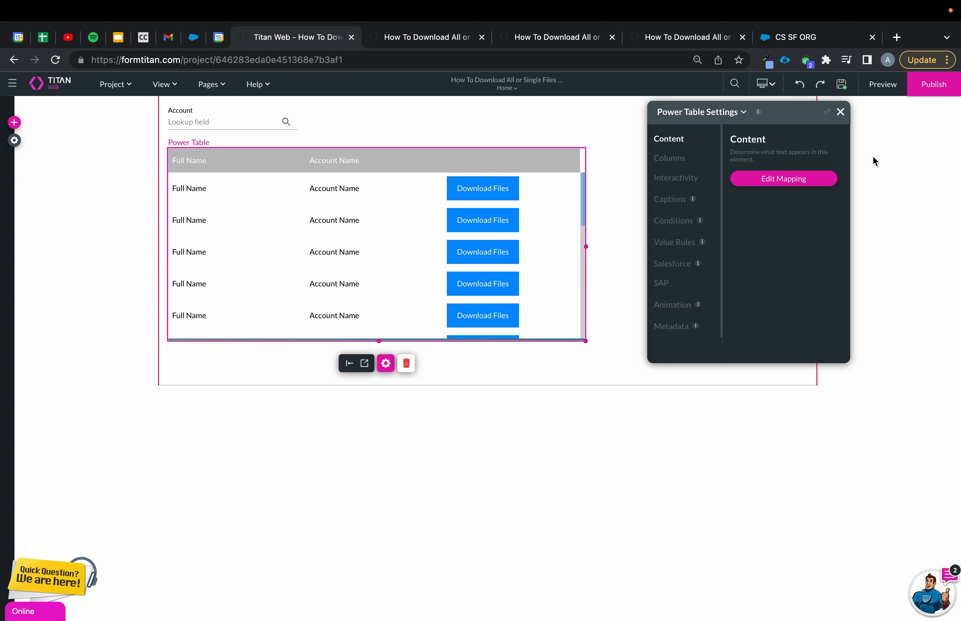
pyautogui.click(839, 113)
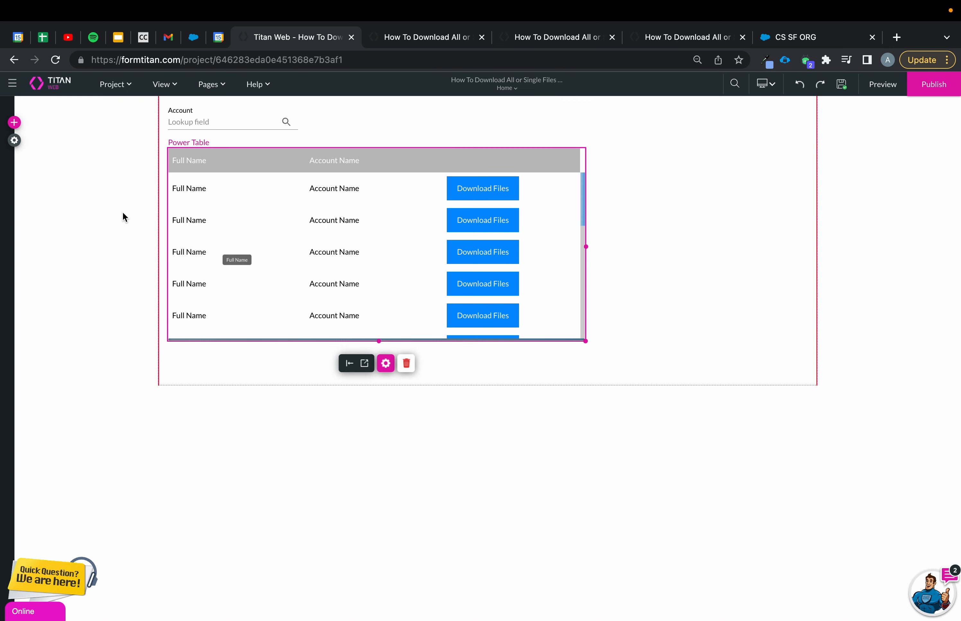
# Step: Add and apply a static custom variable named allcontactid in the project settings, and open the Salesforce integrations
pyautogui.click(15, 140)
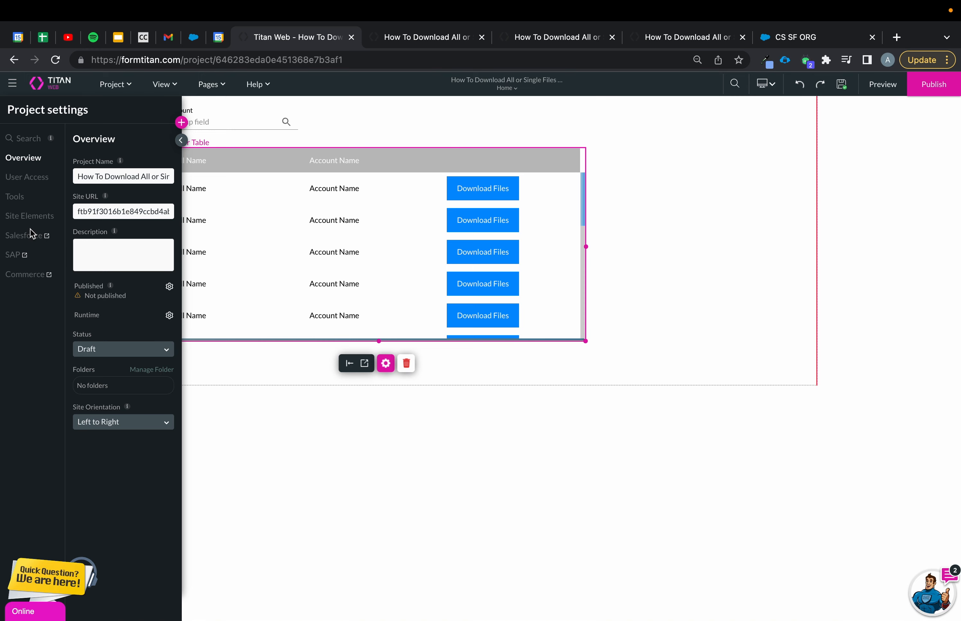
pyautogui.click(13, 197)
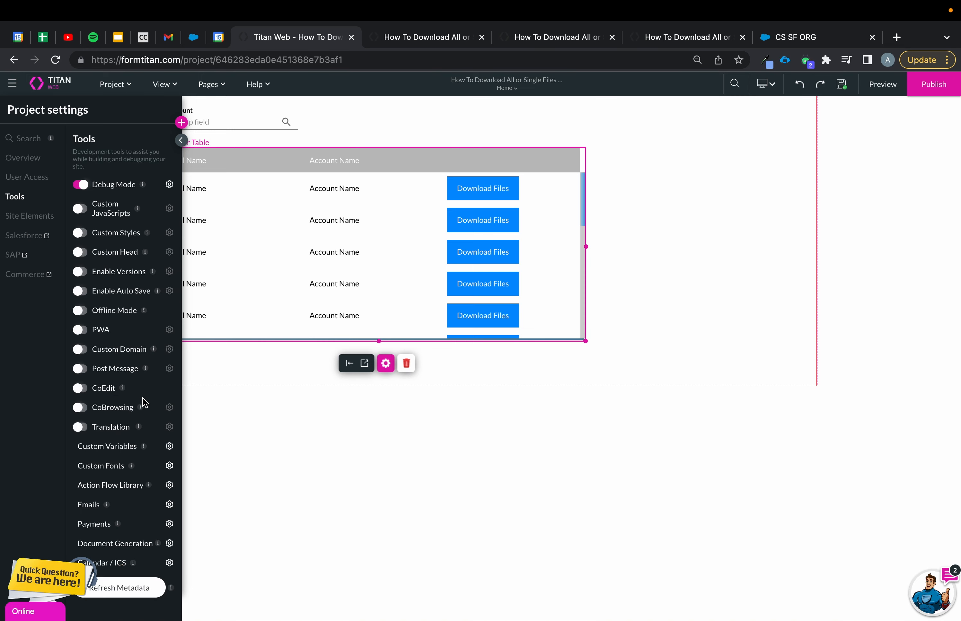
pyautogui.click(170, 445)
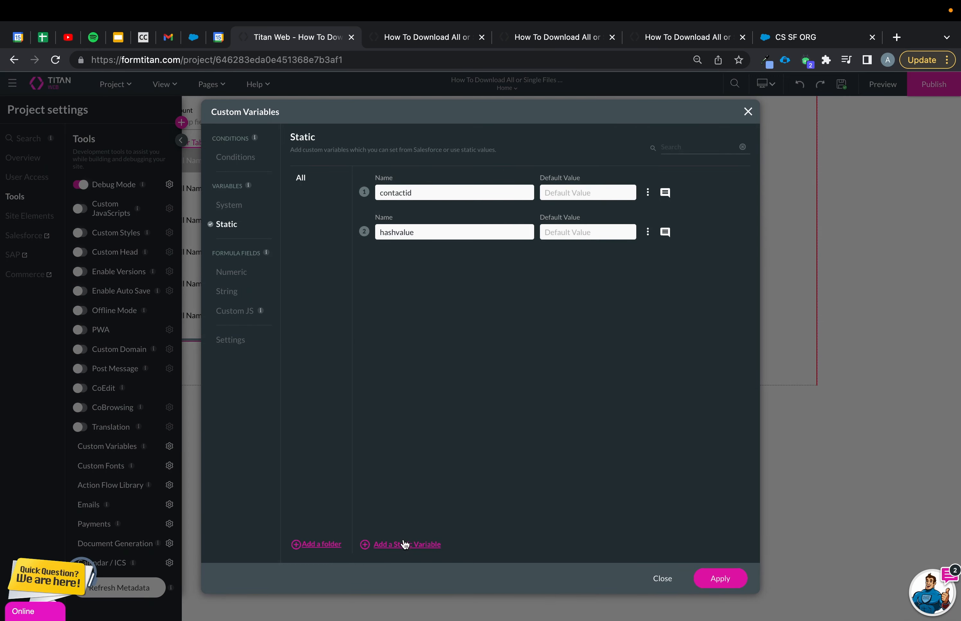
pyautogui.click(405, 544)
pyautogui.moveTo(418, 271); pyautogui.dragTo(350, 276)
pyautogui.write('allcontactid')
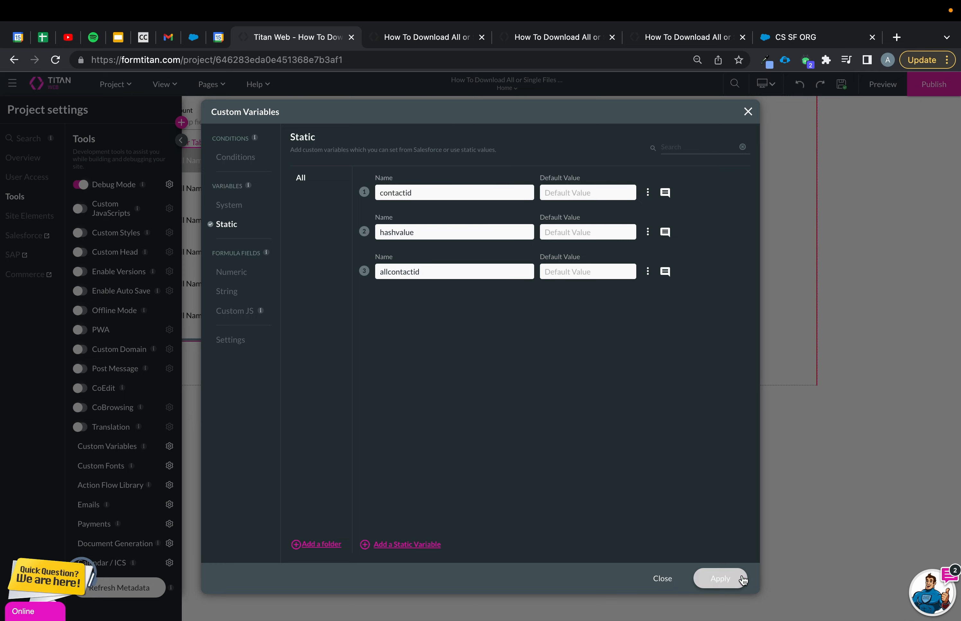
pyautogui.click(720, 579)
pyautogui.click(31, 239)
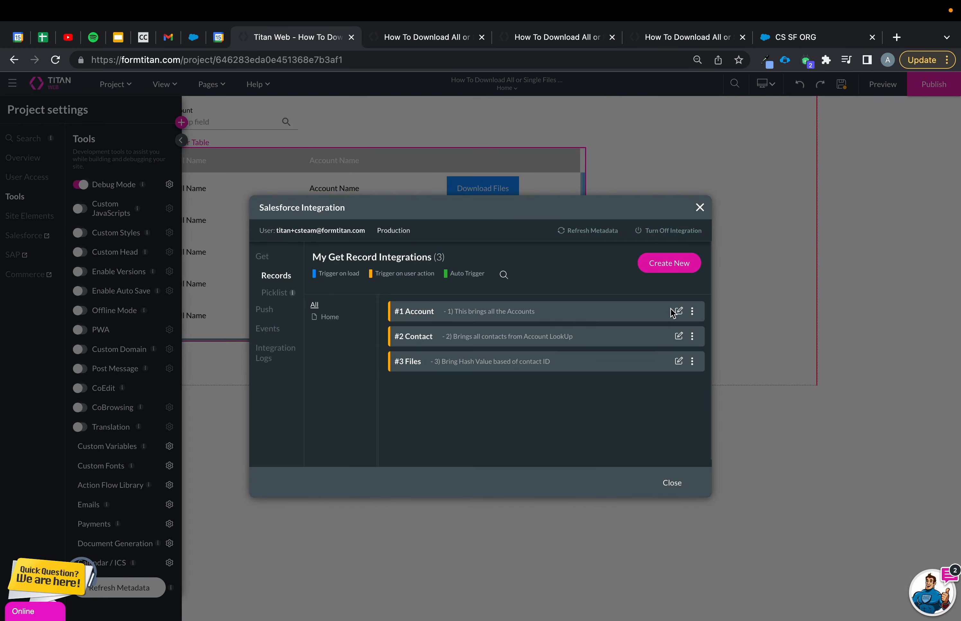
pyautogui.click(679, 336)
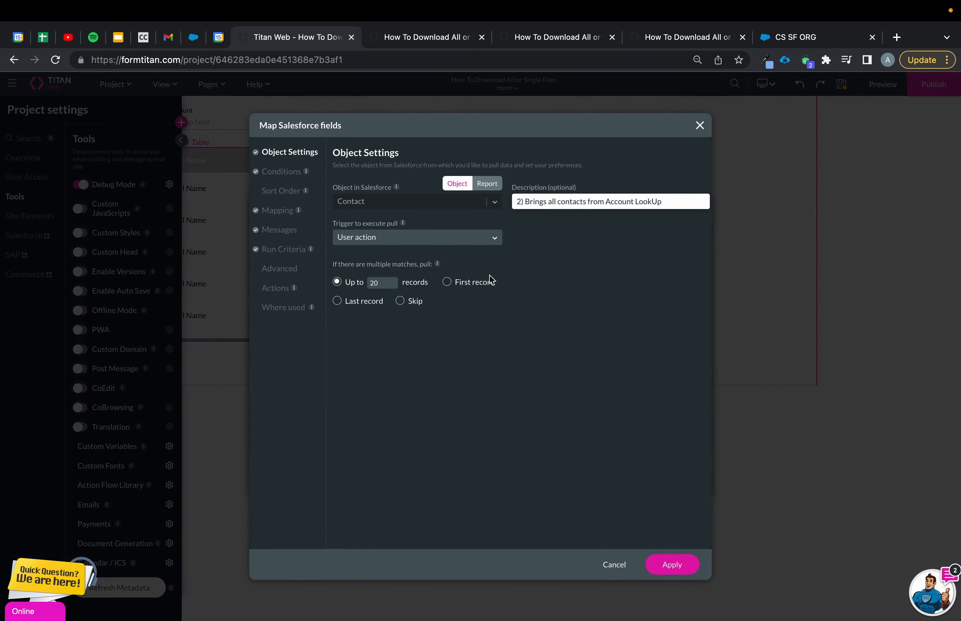
pyautogui.click(284, 209)
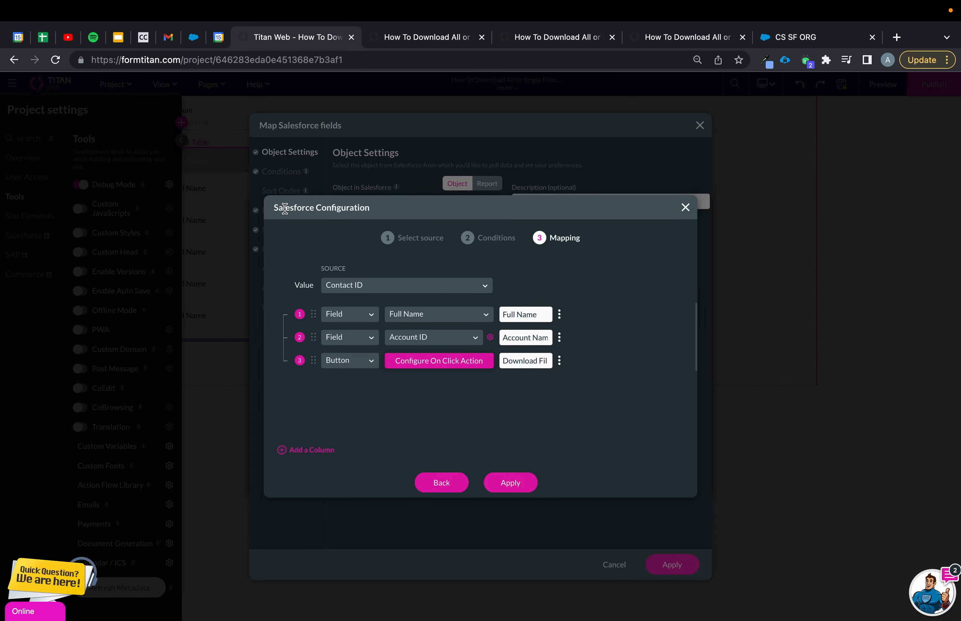
pyautogui.click(686, 209)
pyautogui.click(276, 214)
pyautogui.click(325, 451)
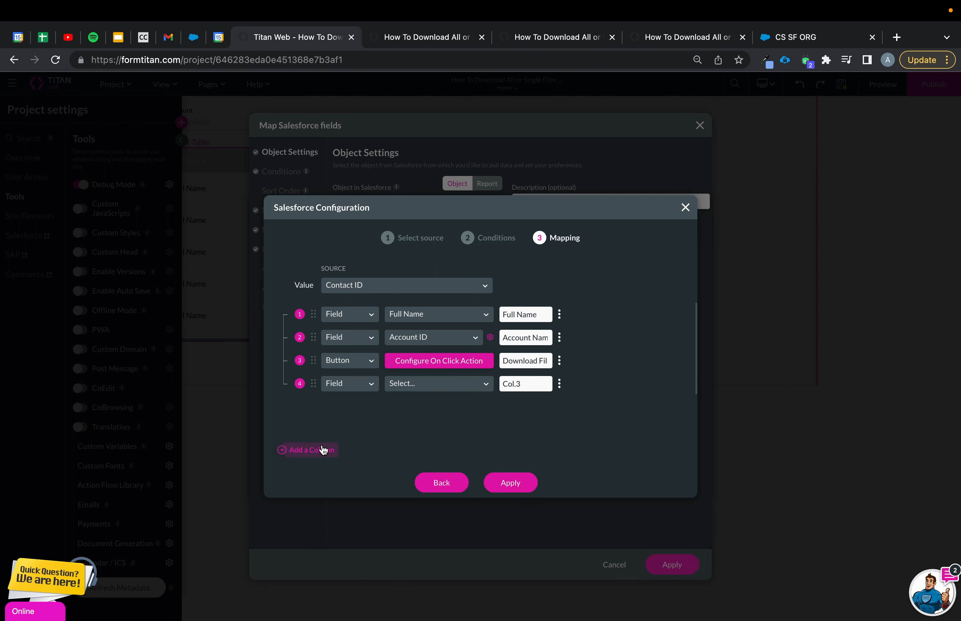
pyautogui.click(559, 384)
pyautogui.click(581, 510)
pyautogui.click(685, 207)
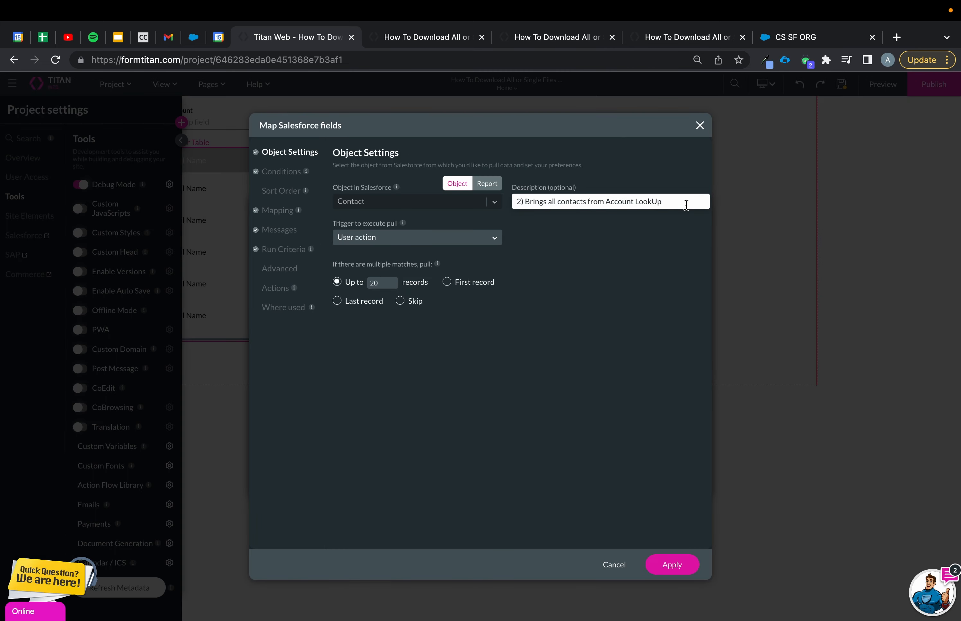
pyautogui.click(700, 126)
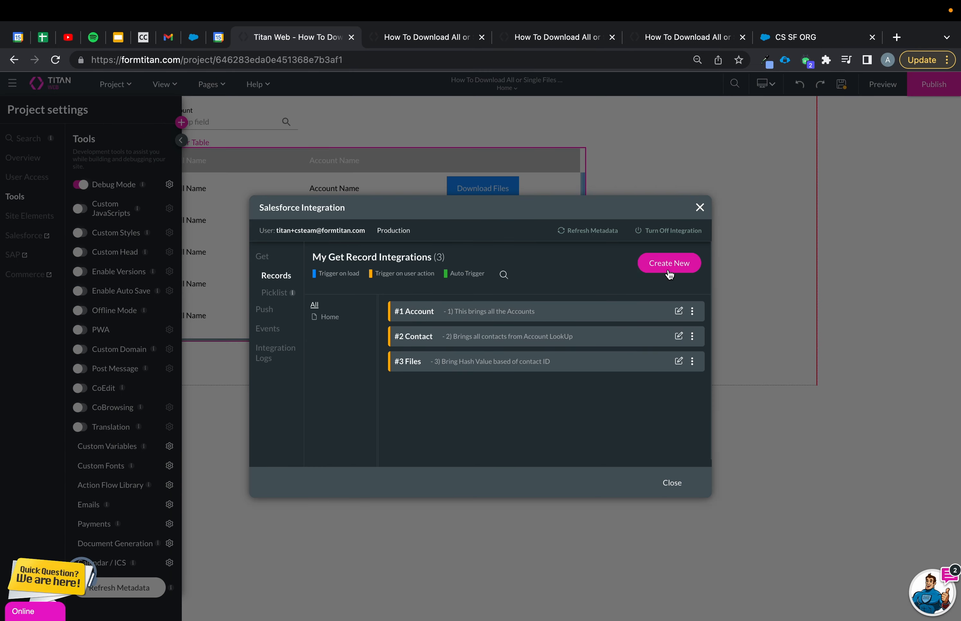
# Step: Create a get integration for the Contact object, triggered by user action and described as "4) This brings all contactid"
pyautogui.click(669, 263)
pyautogui.click(357, 206)
pyautogui.write('contact')
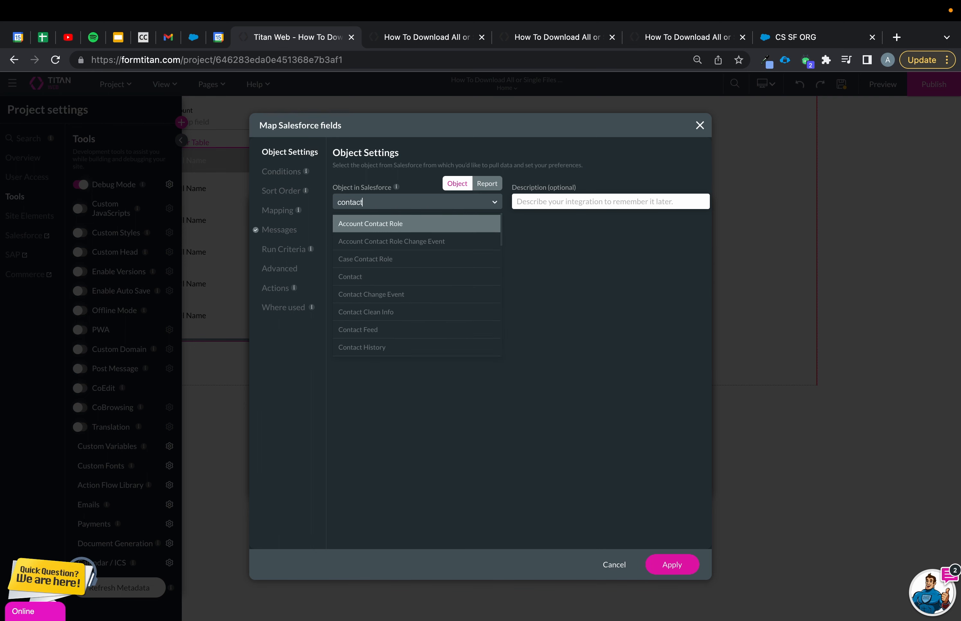
pyautogui.click(352, 276)
pyautogui.click(388, 242)
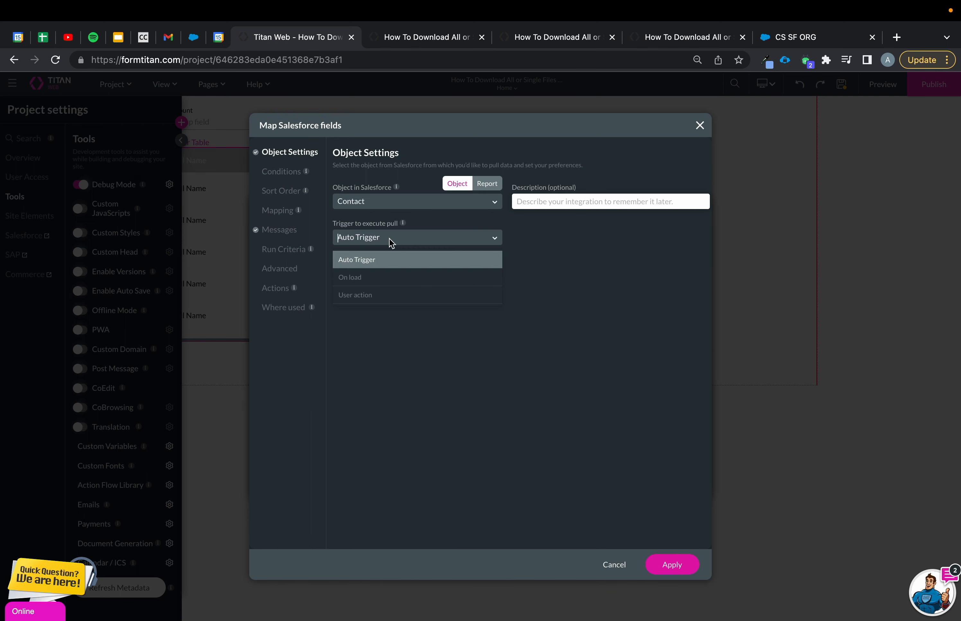
pyautogui.click(373, 299)
pyautogui.write('4) This brings all contactid')
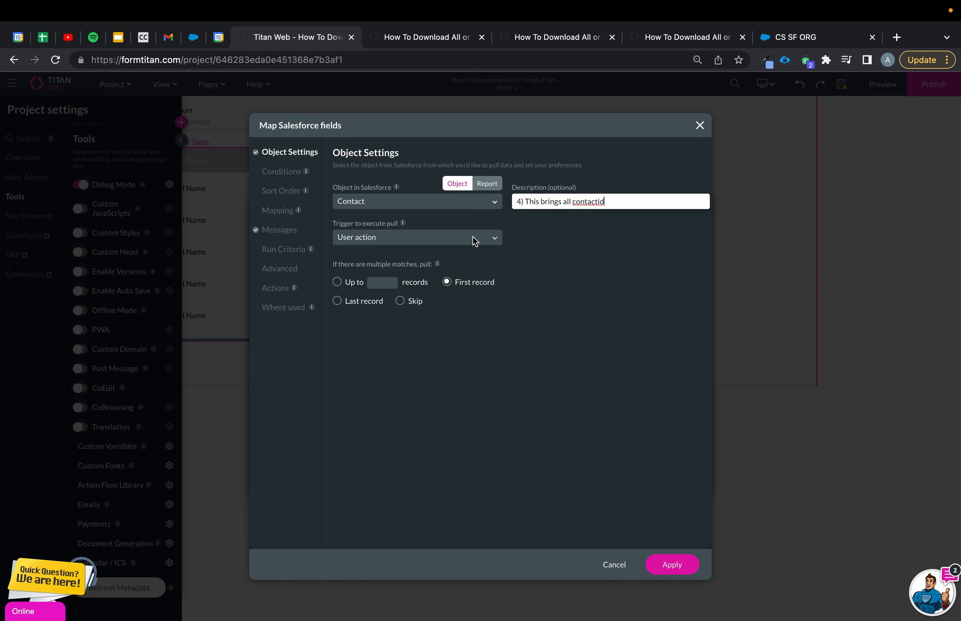
# Step: Add a condition to the integration requiring Account ID to equal the Account / Value field
pyautogui.click(292, 193)
pyautogui.click(287, 175)
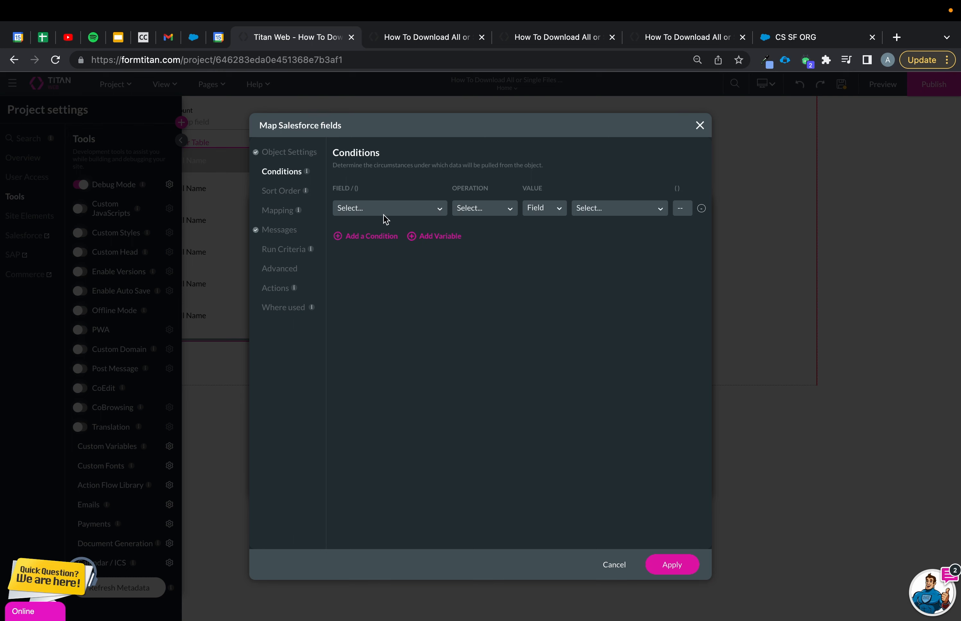
pyautogui.click(396, 209)
pyautogui.write('ad')
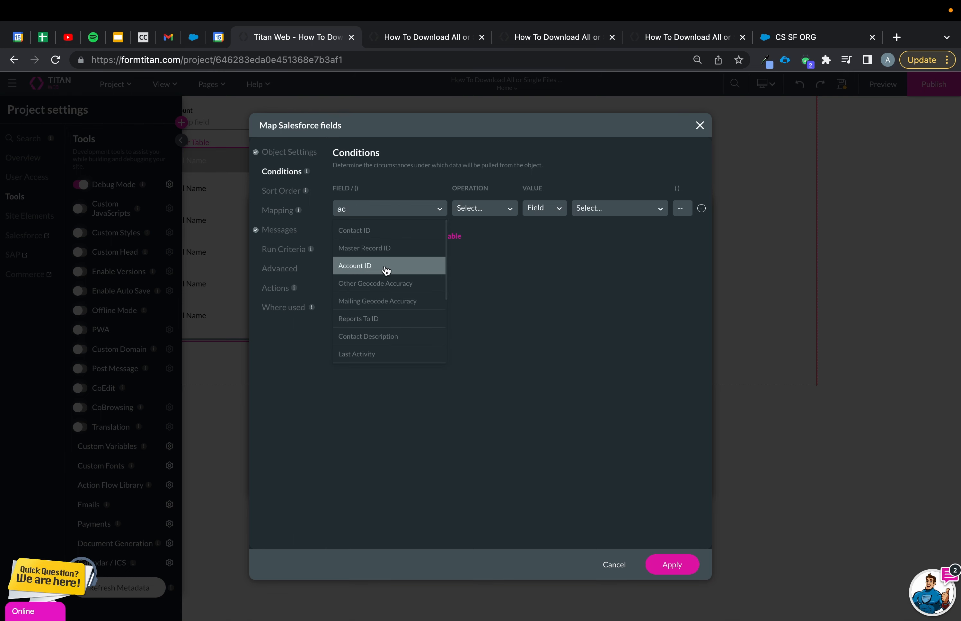
pyautogui.click(385, 266)
pyautogui.click(482, 208)
pyautogui.click(481, 250)
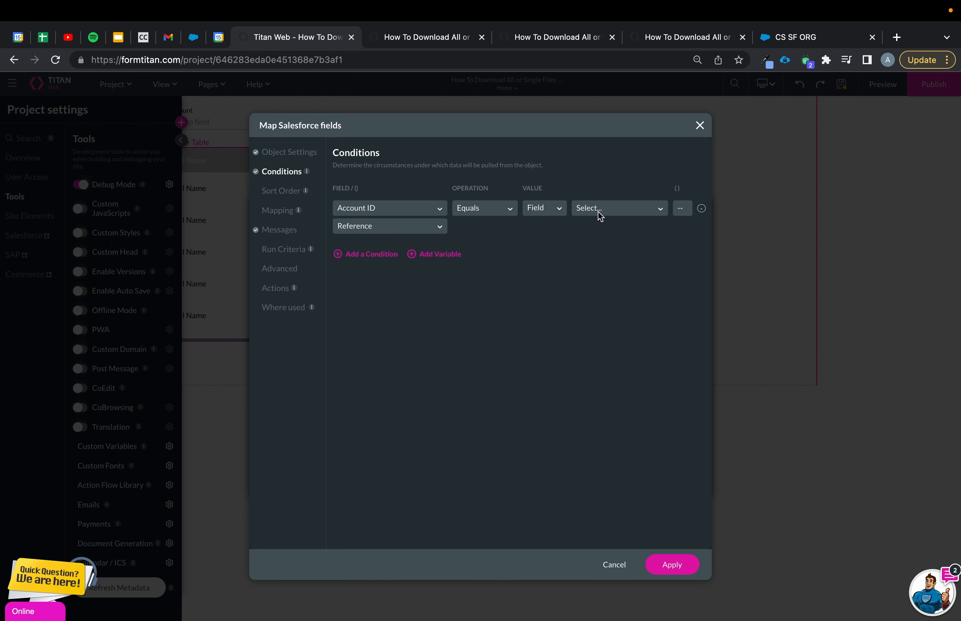
pyautogui.click(604, 214)
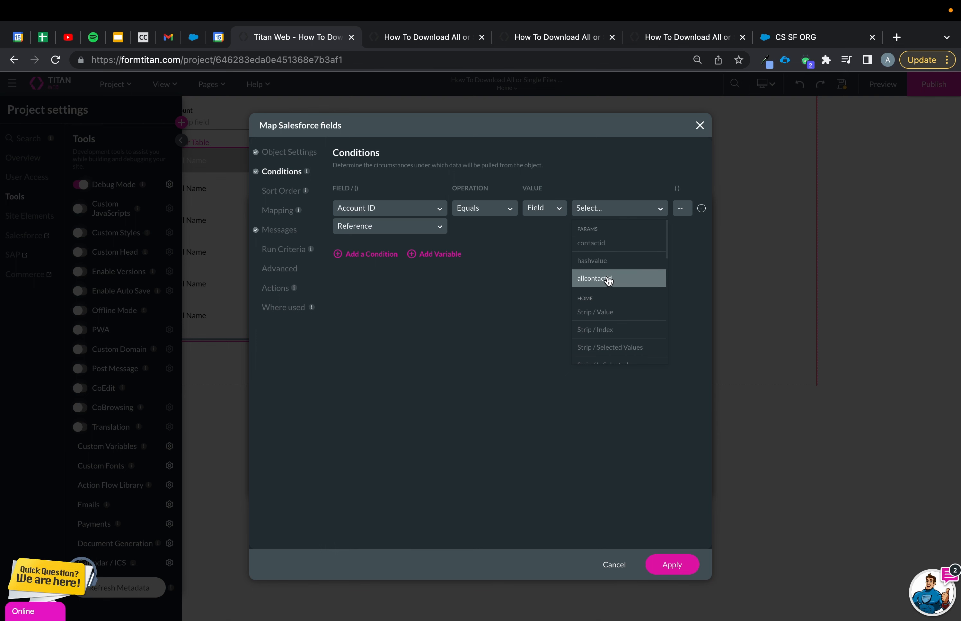
pyautogui.write('acc')
pyautogui.click(618, 260)
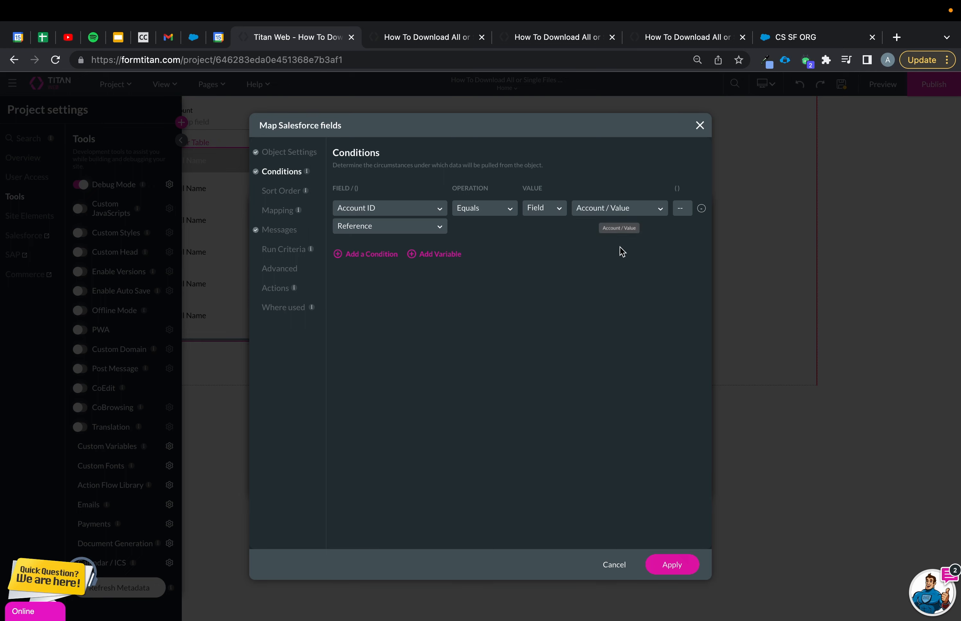
# Step: Map the allcontactid variable to Contact ID, apply the integration and close the Salesforce integrations
pyautogui.click(275, 216)
pyautogui.click(485, 292)
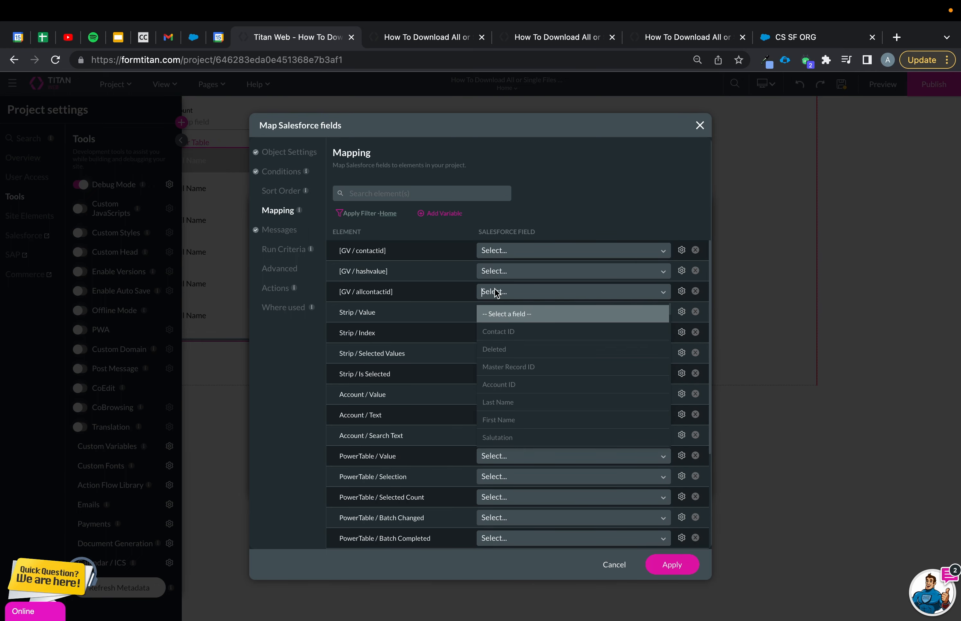
pyautogui.click(515, 333)
pyautogui.click(672, 565)
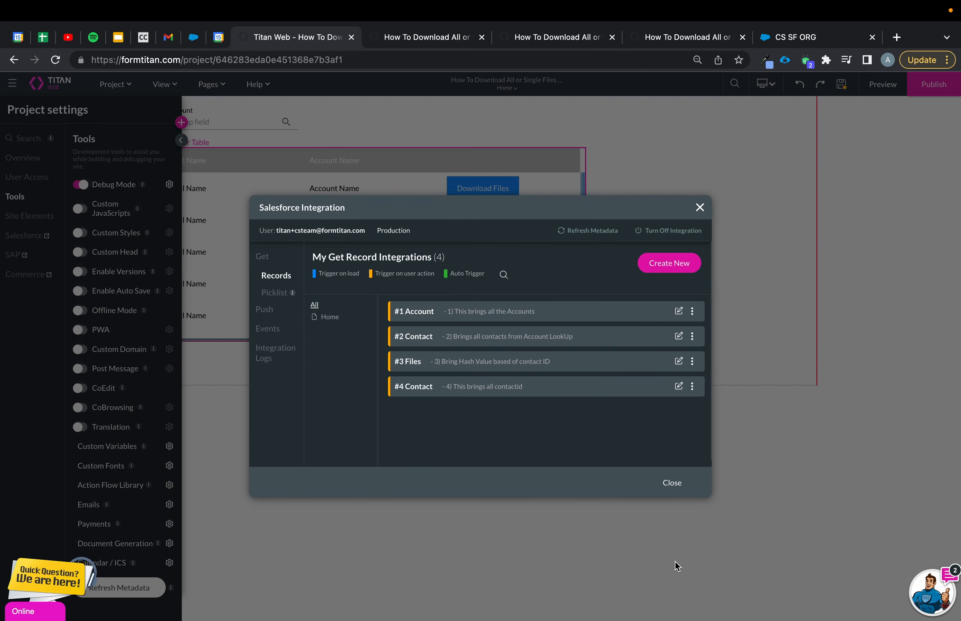
pyautogui.click(670, 484)
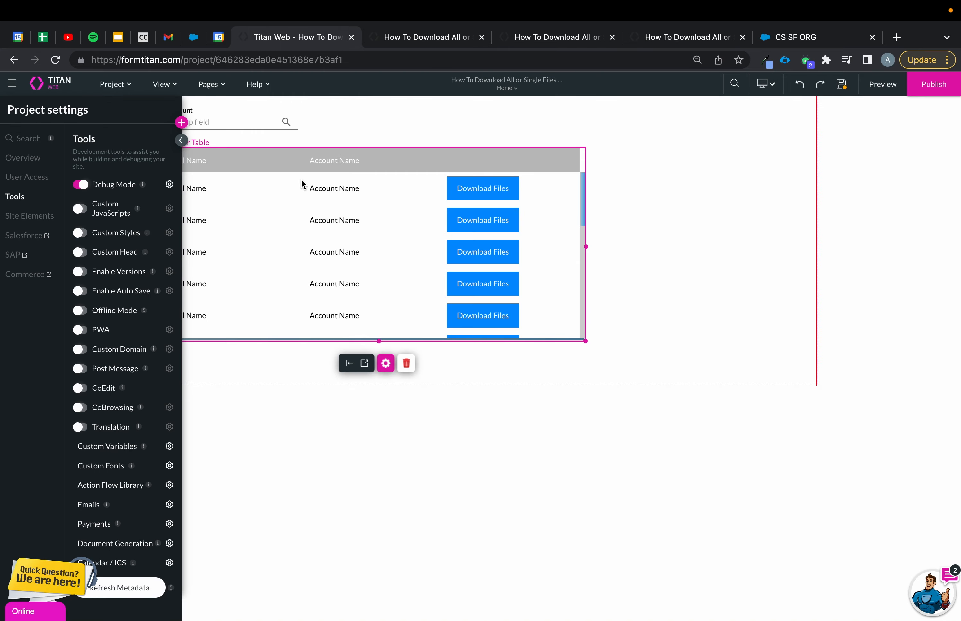
# Step: Open the existing Rule #1 condition of the Account lookup for editing
pyautogui.click(271, 125)
pyautogui.click(310, 156)
pyautogui.click(798, 299)
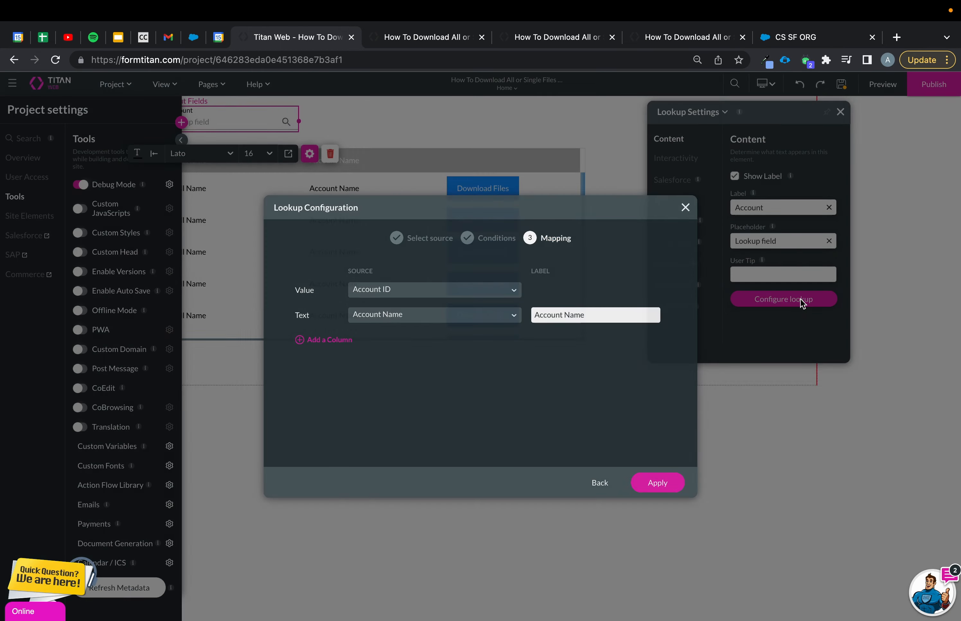
pyautogui.click(688, 210)
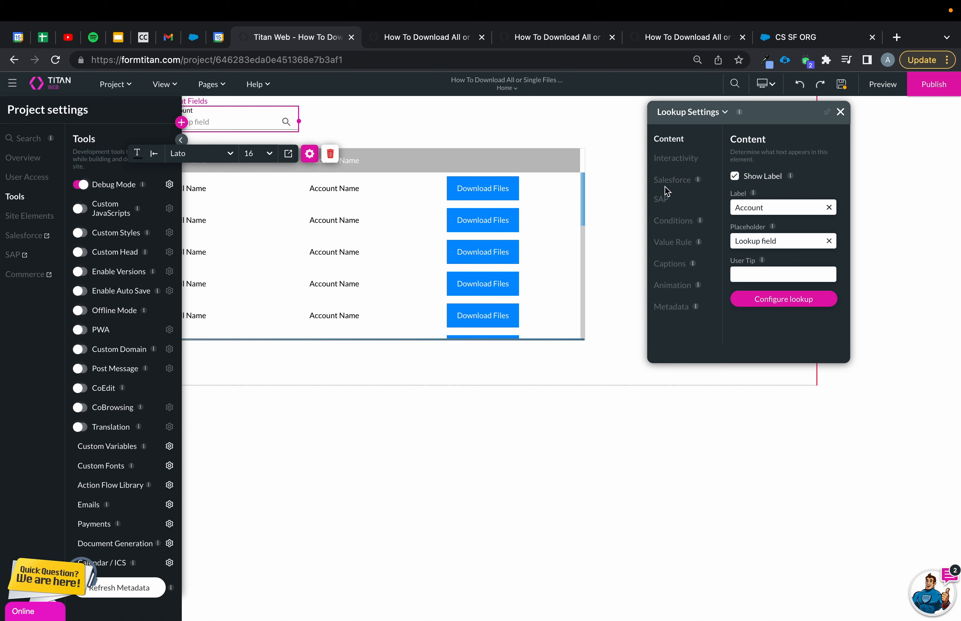
pyautogui.click(682, 221)
pyautogui.click(787, 207)
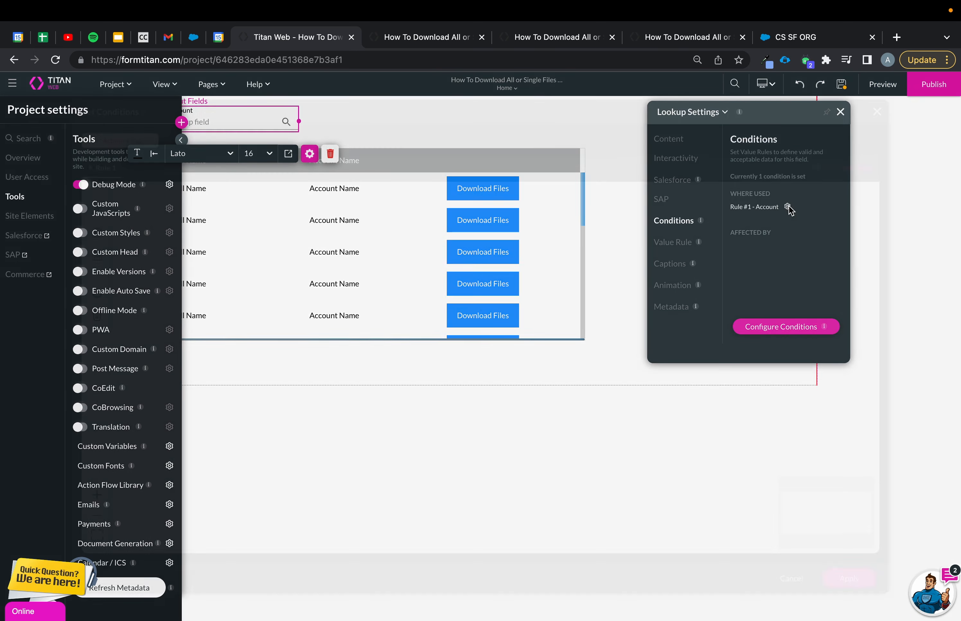
# Step: Add the #4 Contact get integration to the rule's Salesforce Action node and apply the conditions
pyautogui.click(299, 361)
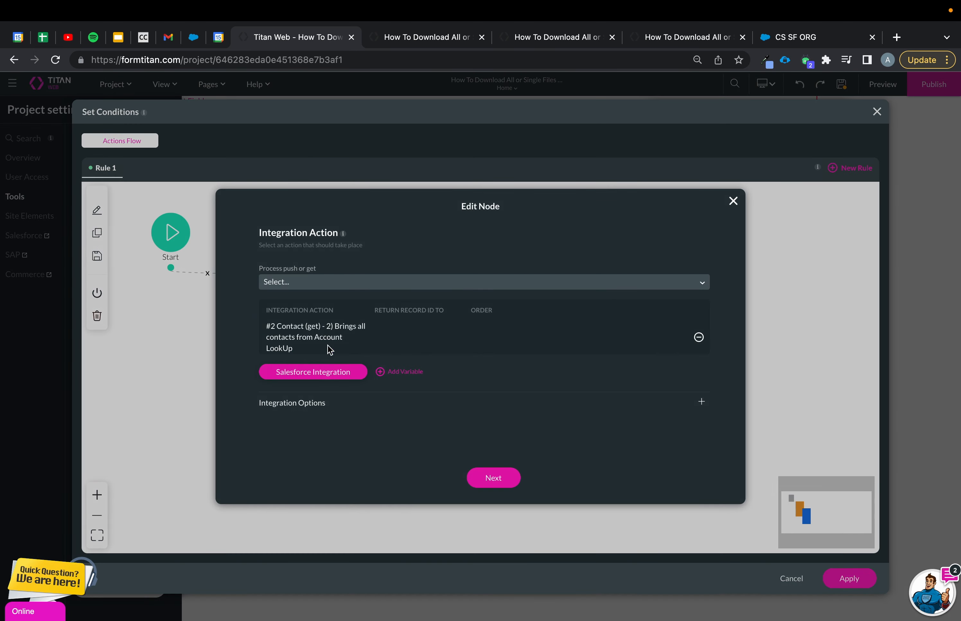
pyautogui.click(411, 282)
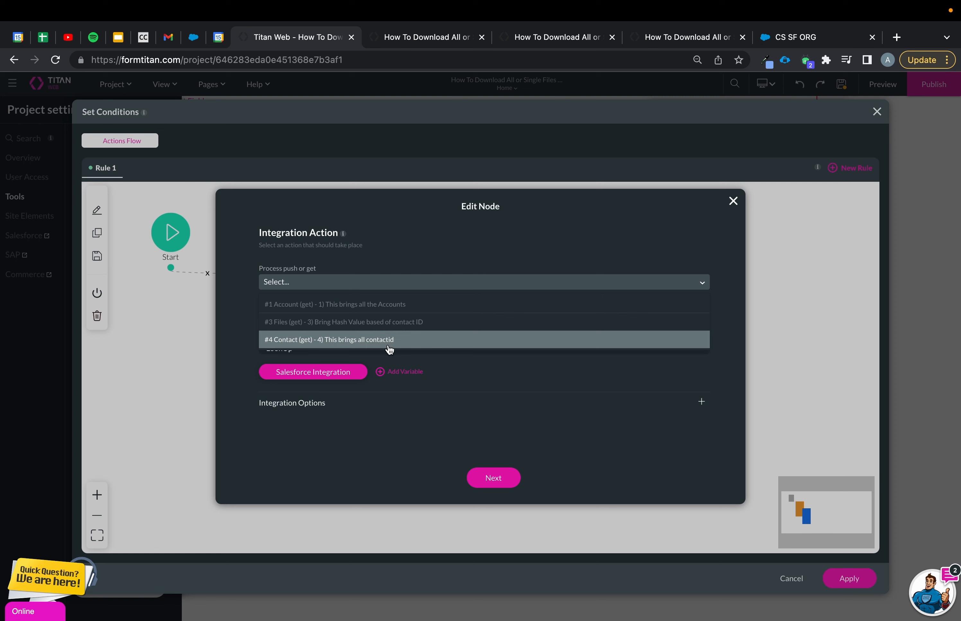
pyautogui.click(408, 339)
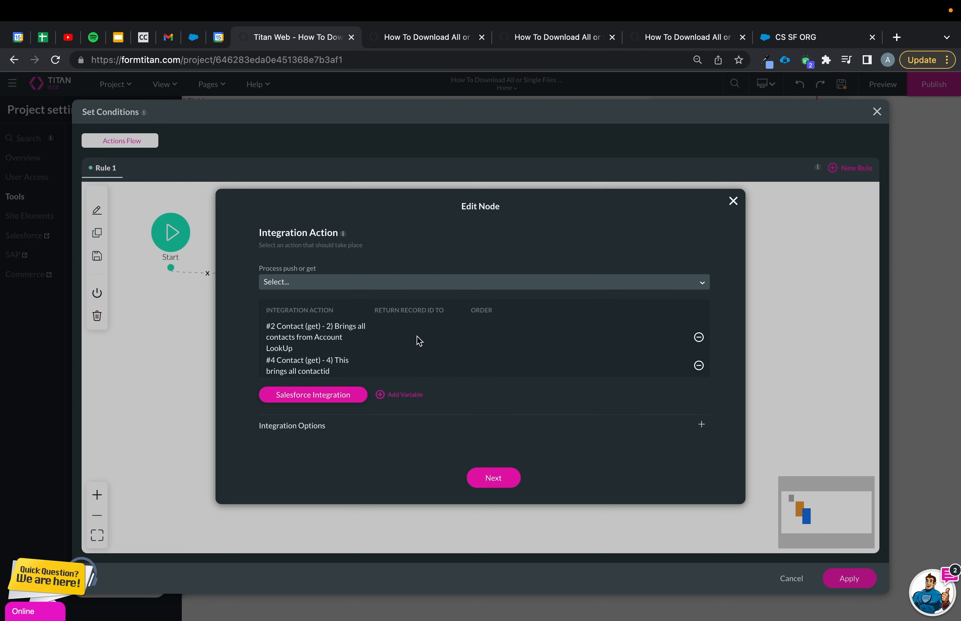
pyautogui.click(331, 431)
pyautogui.click(548, 445)
pyautogui.click(490, 480)
pyautogui.click(495, 484)
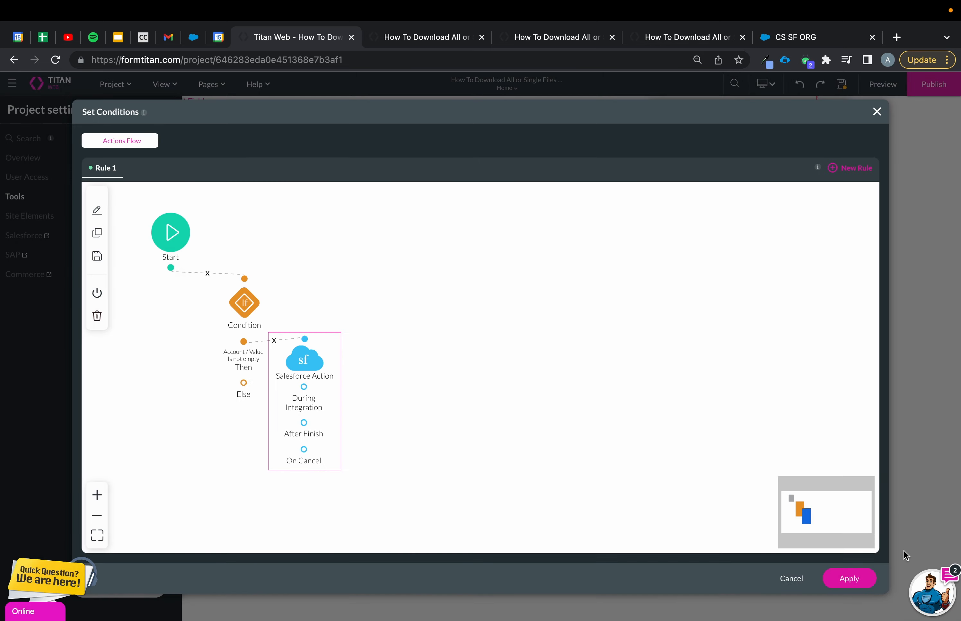
pyautogui.click(855, 578)
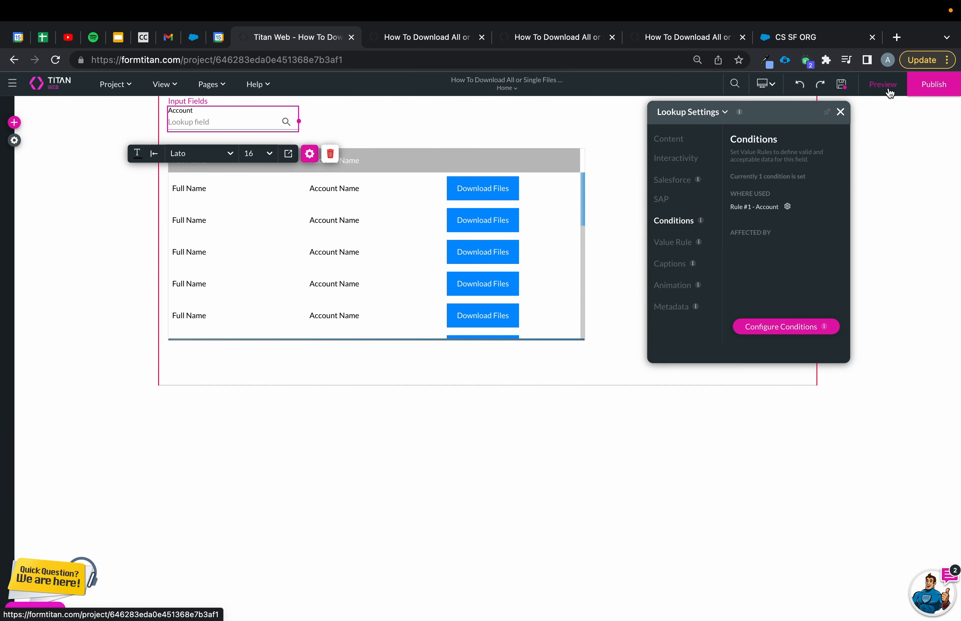
# Step: Preview the page again and choose Phoenix Recruiters in the Account lookup to test the updated rule
pyautogui.click(882, 84)
pyautogui.click(216, 98)
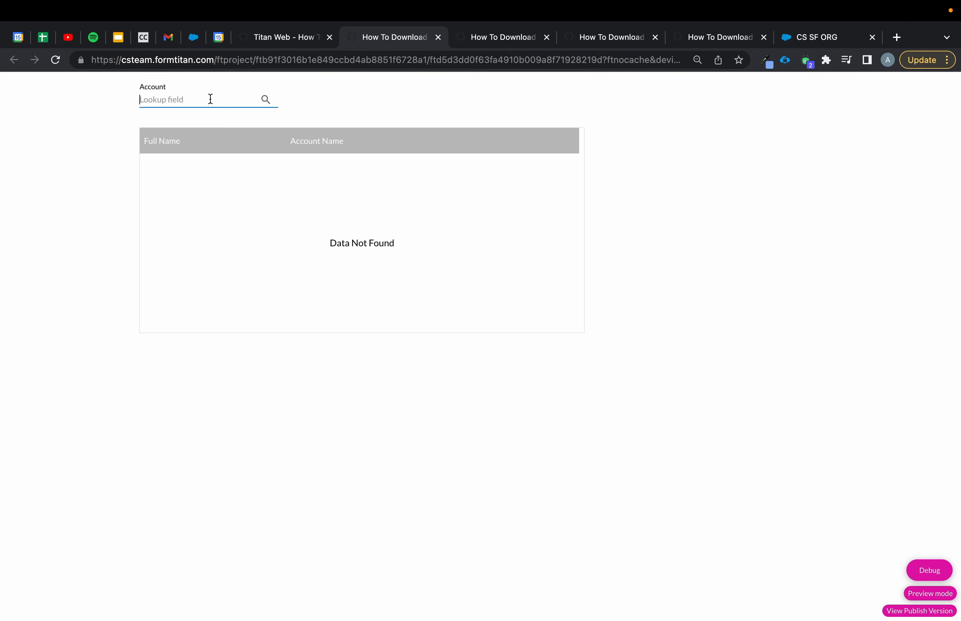
pyautogui.write('phoeni')
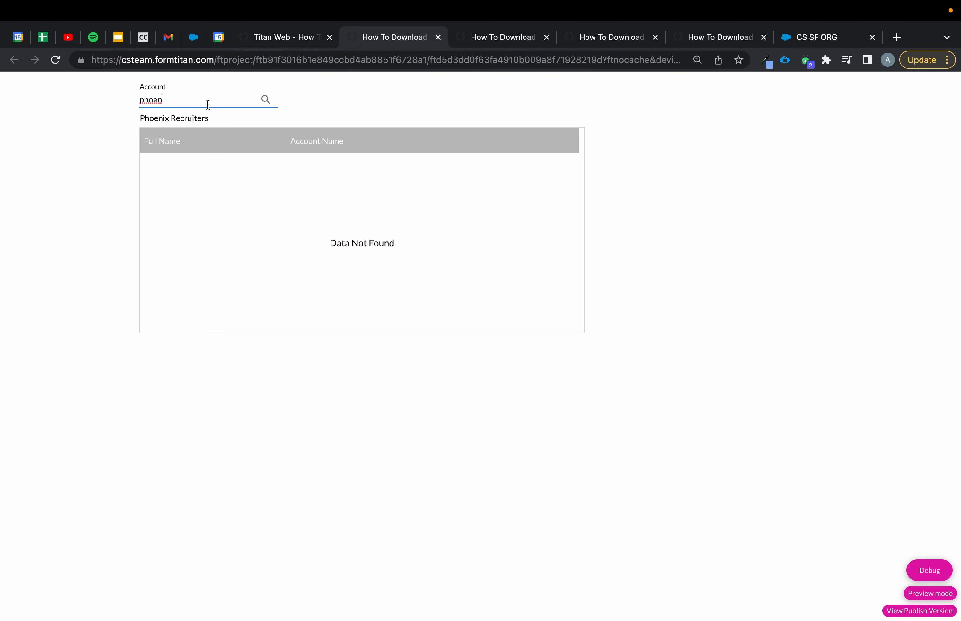
pyautogui.click(190, 119)
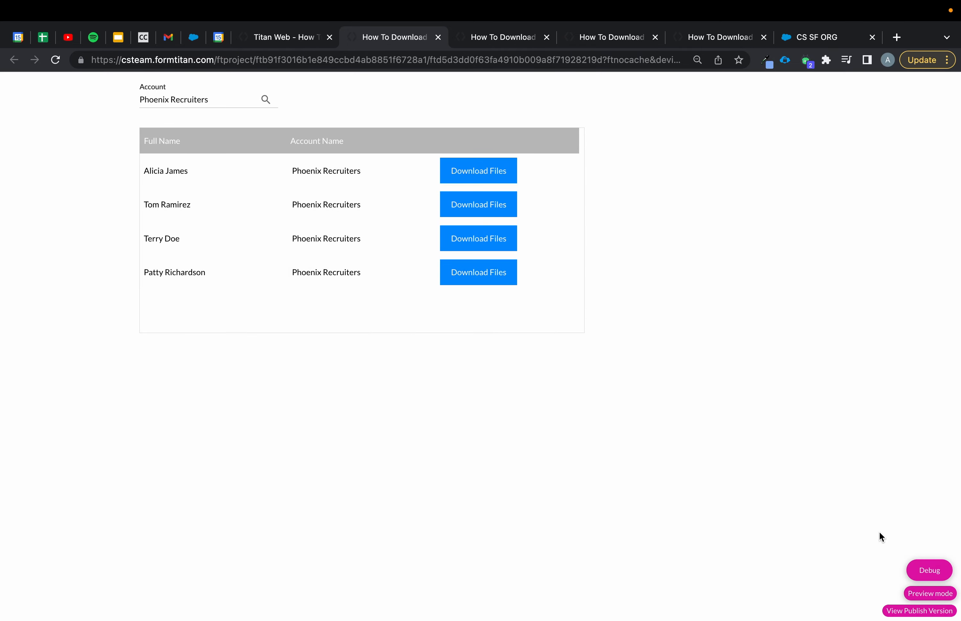
# Step: Inspect the allcontactid variable's value in the preview's debug data and return to the page editor
pyautogui.click(929, 569)
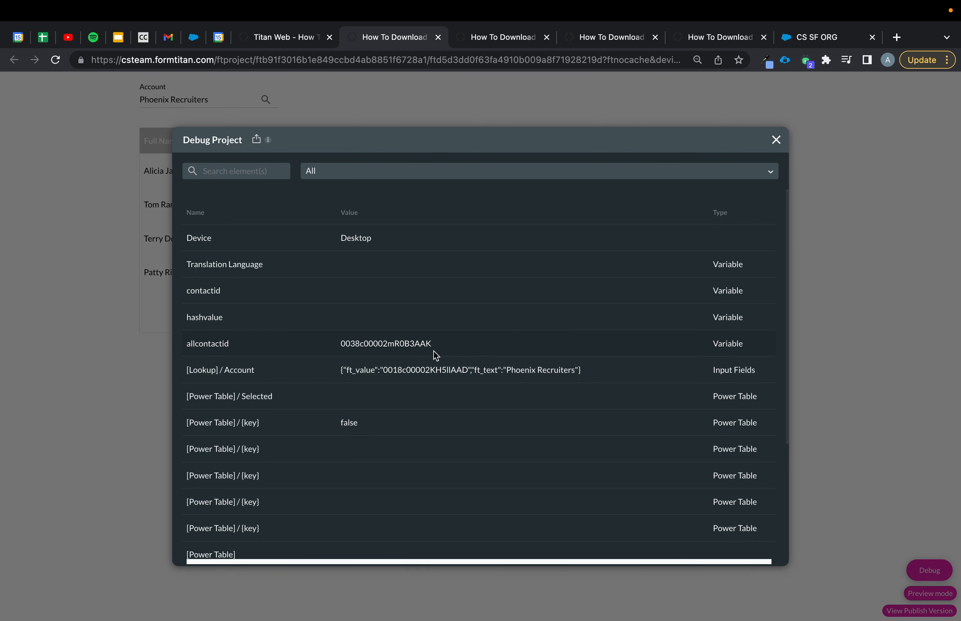
pyautogui.moveTo(340, 344); pyautogui.dragTo(473, 348)
pyautogui.click(278, 37)
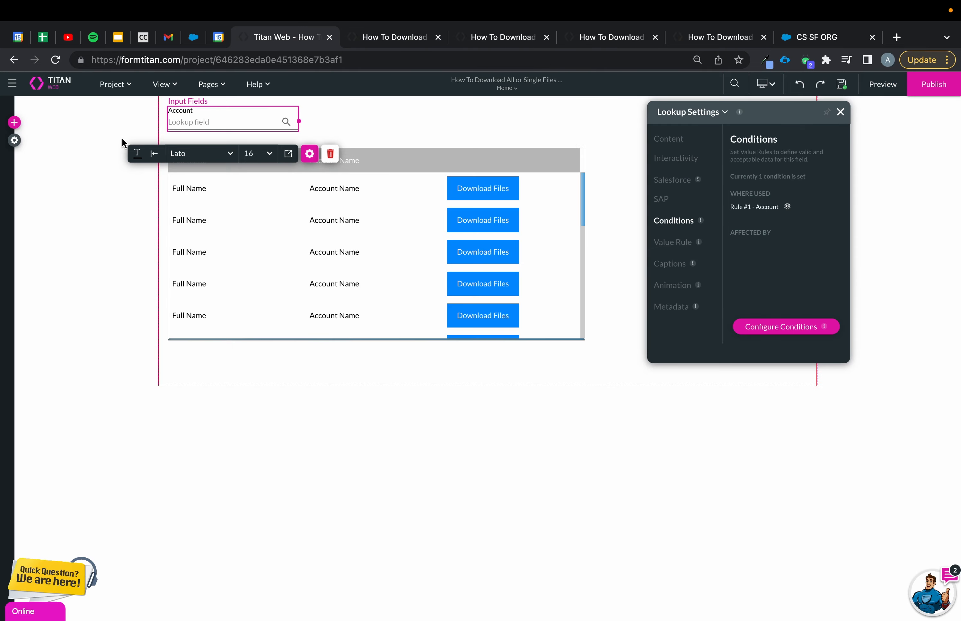
# Step: Set the #4 Contact get integration to pull up to multiple records instead of the first record, apply it and close the Salesforce integrations
pyautogui.click(14, 137)
pyautogui.click(19, 237)
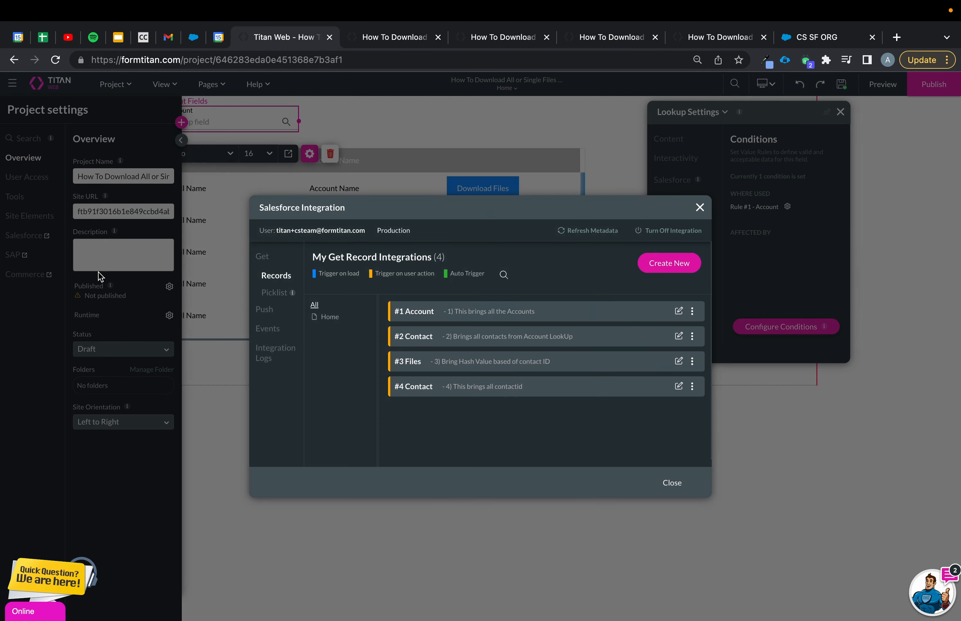
pyautogui.click(678, 389)
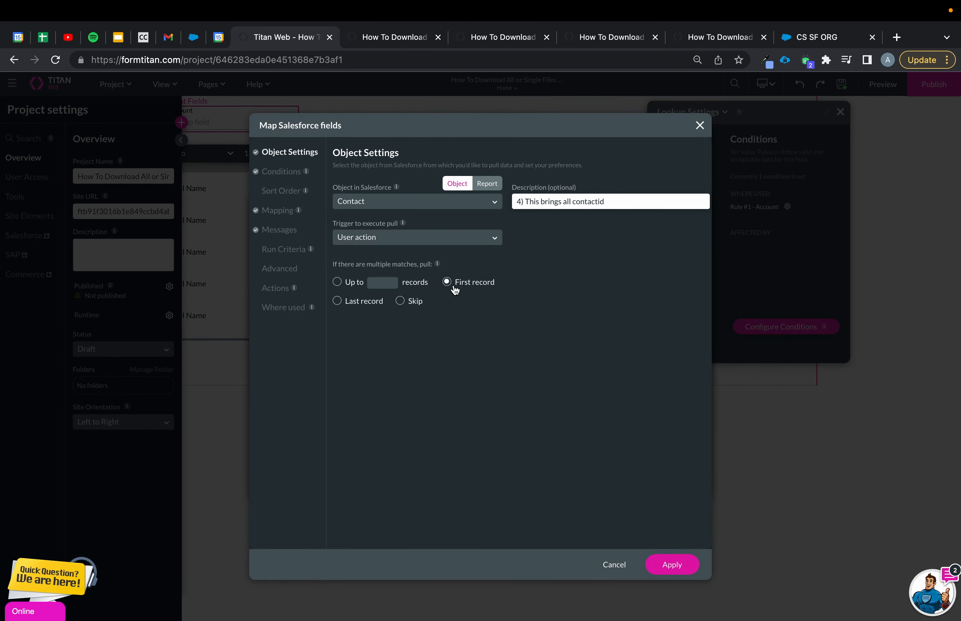
pyautogui.click(336, 282)
pyautogui.click(672, 565)
pyautogui.click(673, 486)
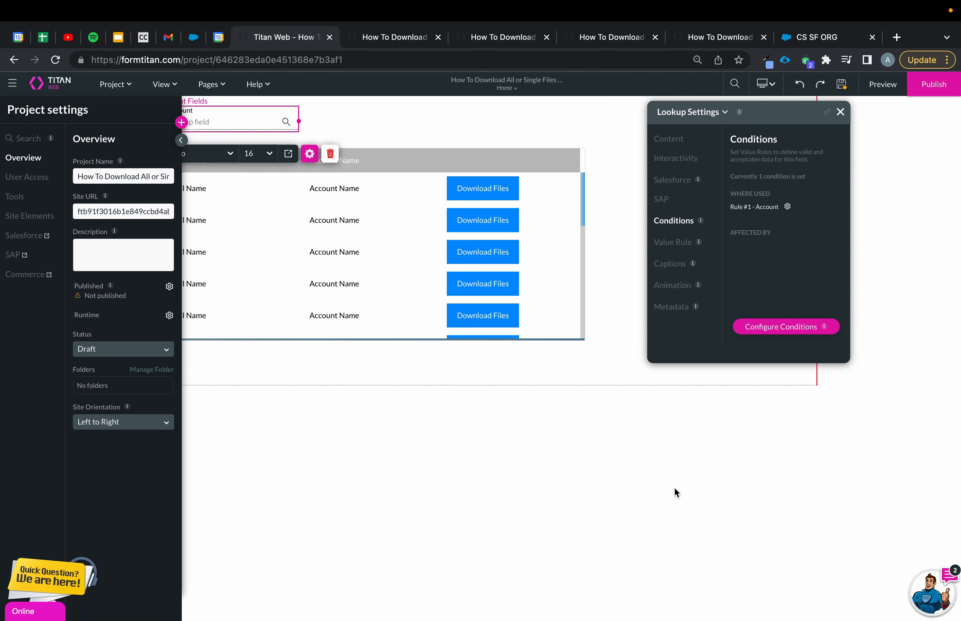
# Step: Preview the updated page and close the outdated preview tabs
pyautogui.click(874, 86)
pyautogui.click(499, 37)
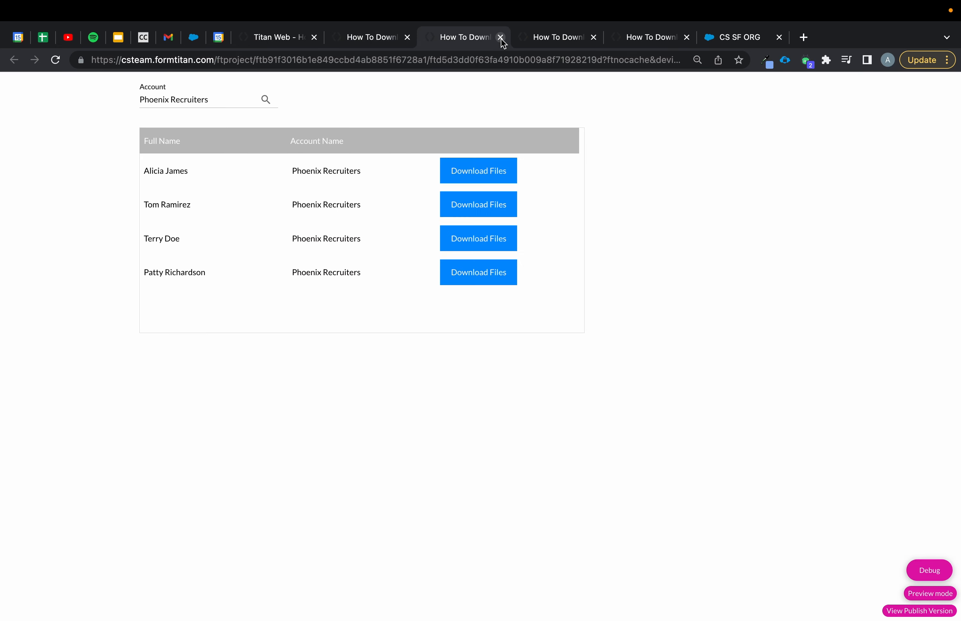
pyautogui.click(499, 37)
pyautogui.click(500, 36)
pyautogui.click(380, 38)
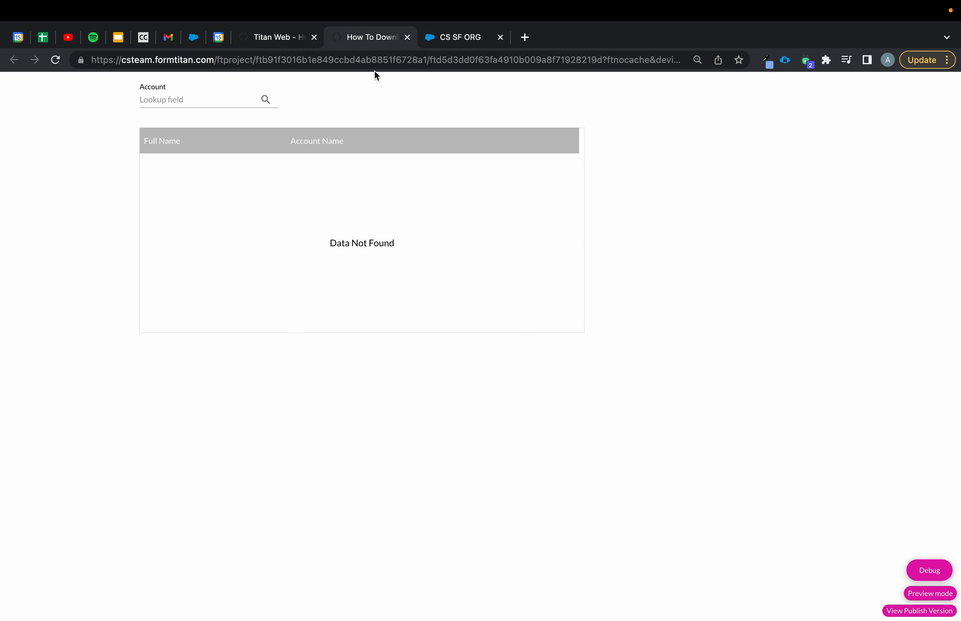
# Step: Choose Phoenix Recruiters in the Account lookup and inspect the allcontactid variable in the debug data
pyautogui.click(198, 103)
pyautogui.write('pho')
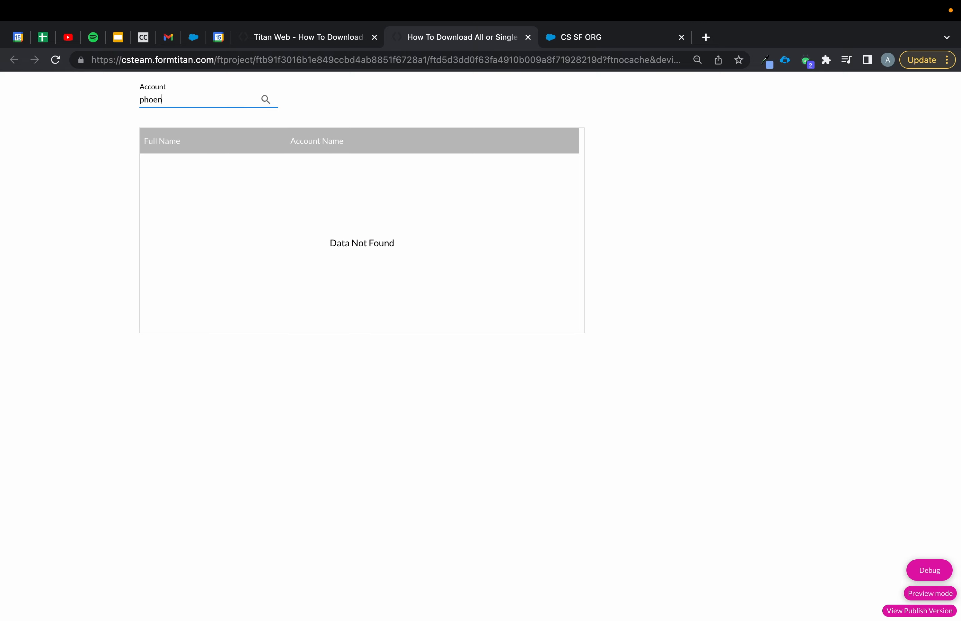
pyautogui.write('en')
pyautogui.click(222, 116)
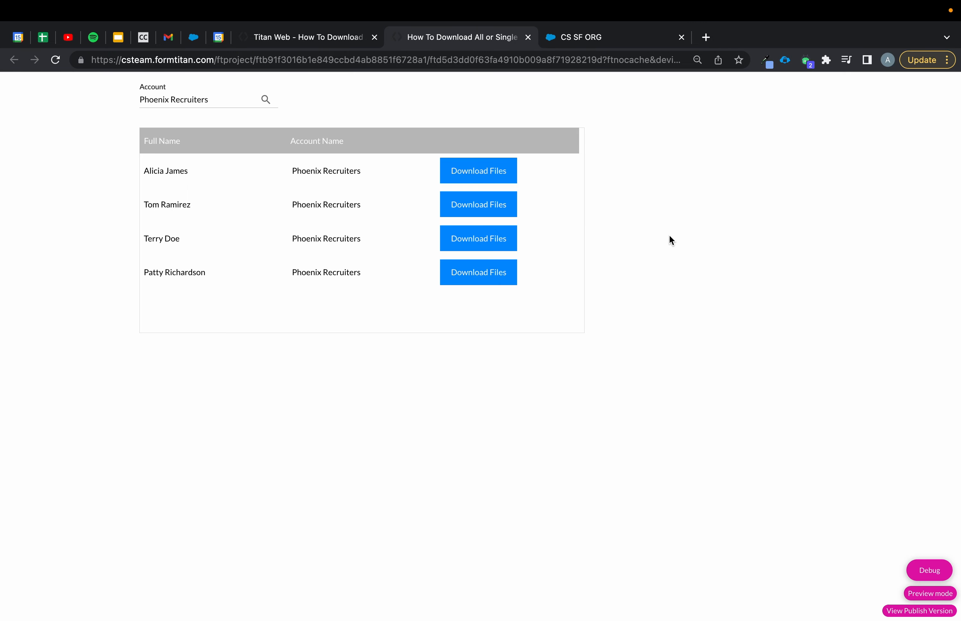
pyautogui.click(929, 569)
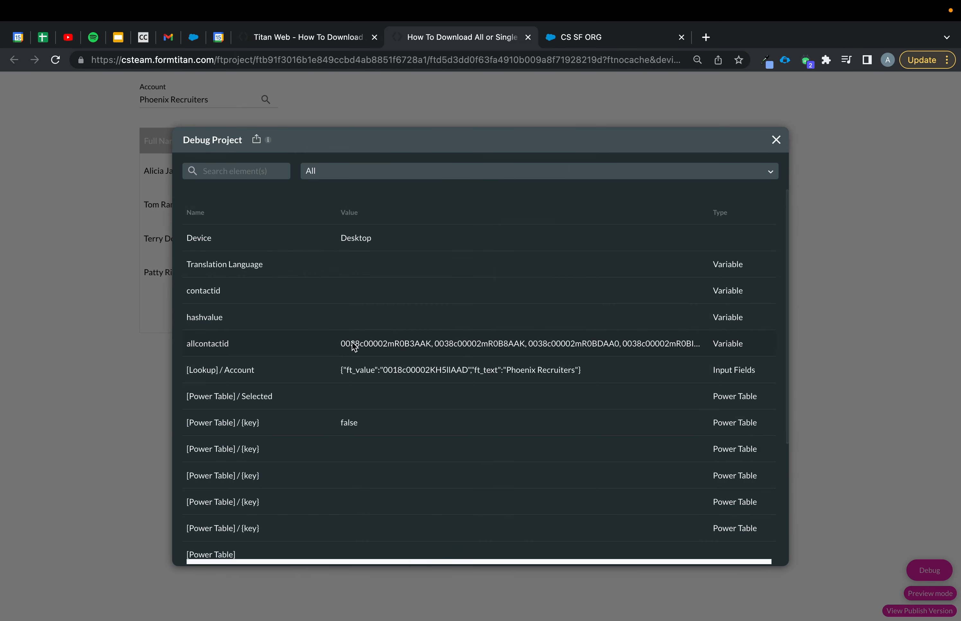
pyautogui.moveTo(347, 343); pyautogui.dragTo(675, 347)
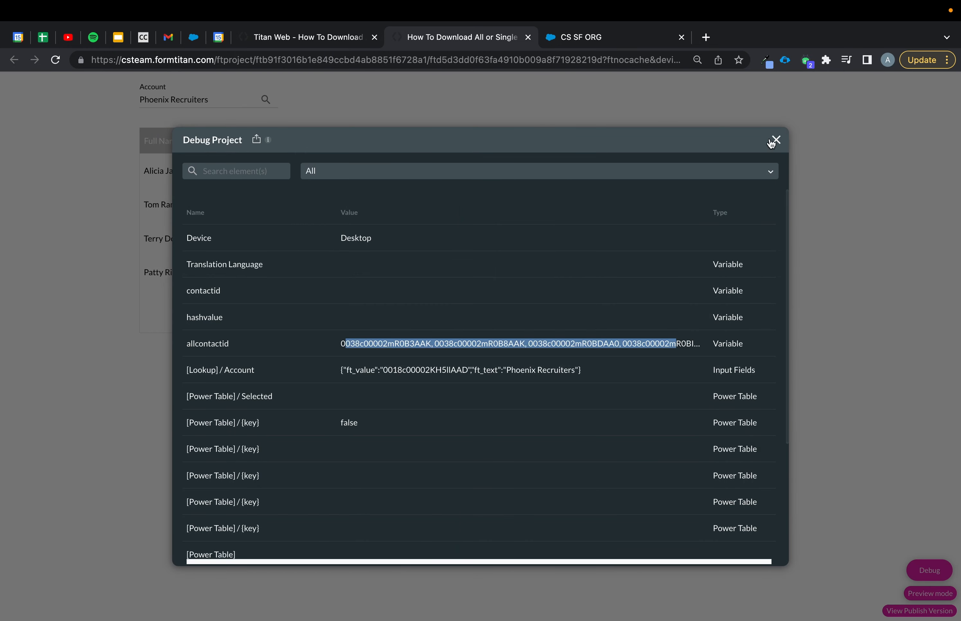
pyautogui.click(774, 141)
# Step: Return to the page editor and add a button above the table, over the column of Download Files buttons
pyautogui.click(334, 38)
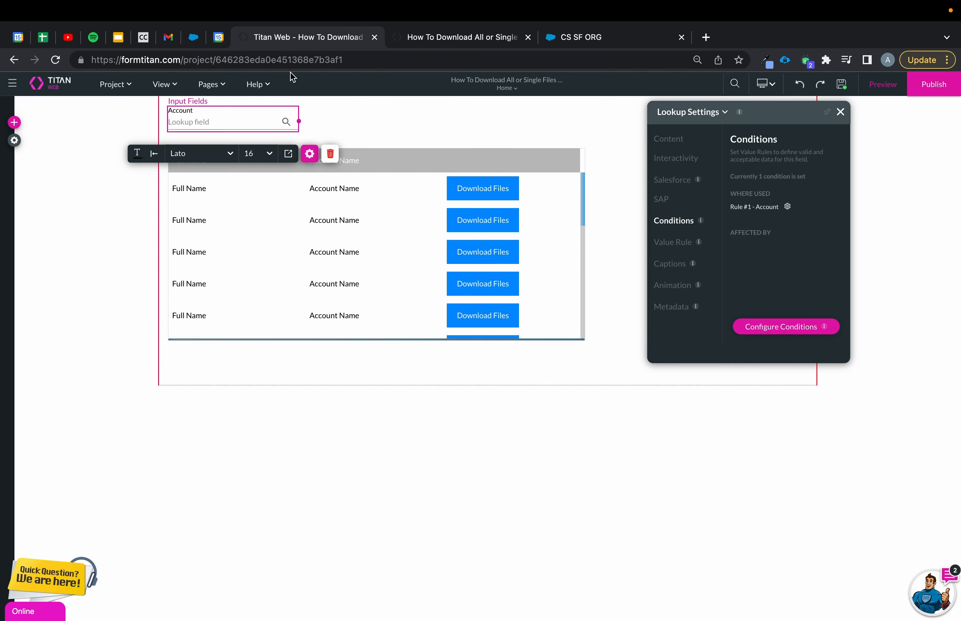
pyautogui.click(14, 122)
pyautogui.click(24, 153)
pyautogui.moveTo(107, 140); pyautogui.dragTo(471, 120)
# Step: Change the new button's text to "Download All Files" and close its settings
pyautogui.moveTo(782, 188); pyautogui.dragTo(680, 187)
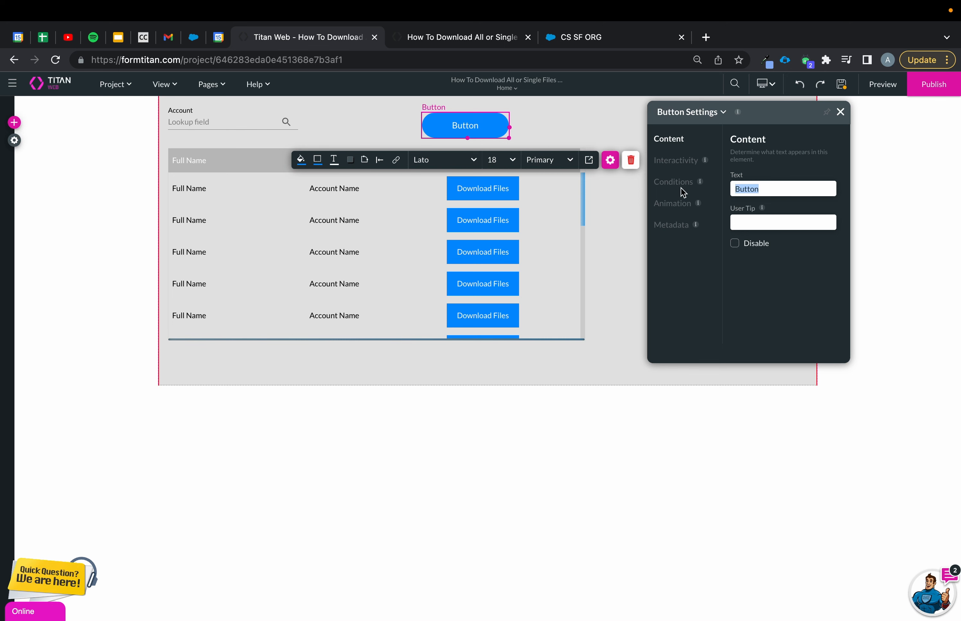
pyautogui.write('DOwnl')
pyautogui.press('BackSpace')
pyautogui.press('BackSpace')
pyautogui.press('BackSpace')
pyautogui.press('BackSpace')
pyautogui.write('ownload All Files')
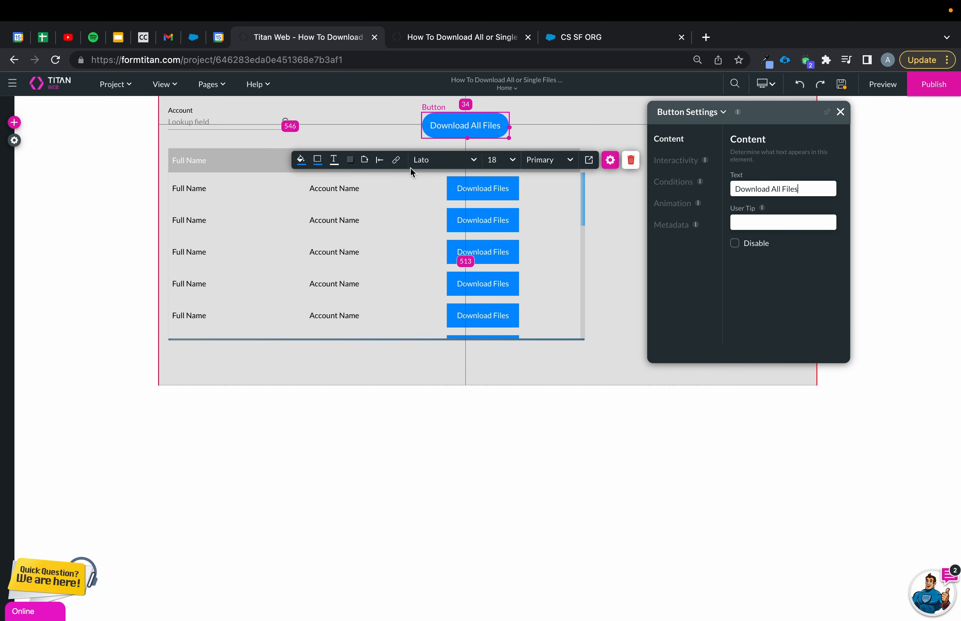
pyautogui.click(573, 133)
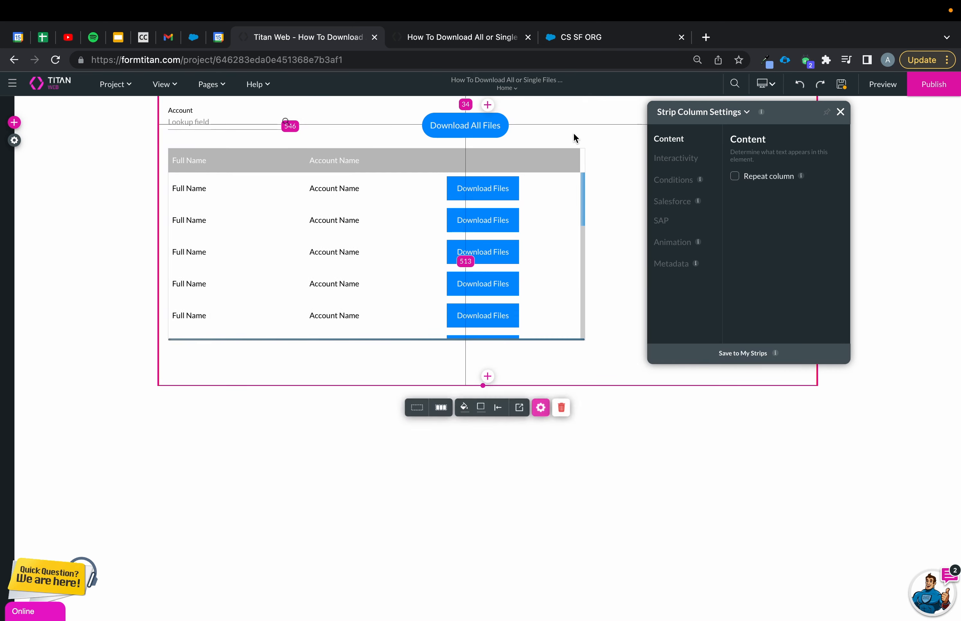
pyautogui.click(840, 112)
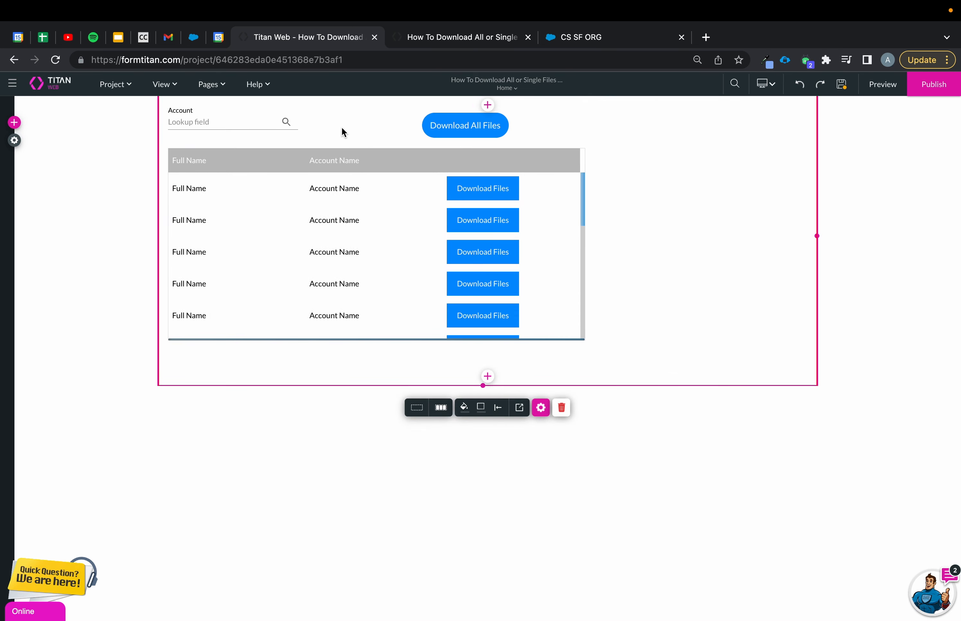
# Step: Add a static custom variable named allhashvalue in the project's tools and apply it
pyautogui.click(14, 140)
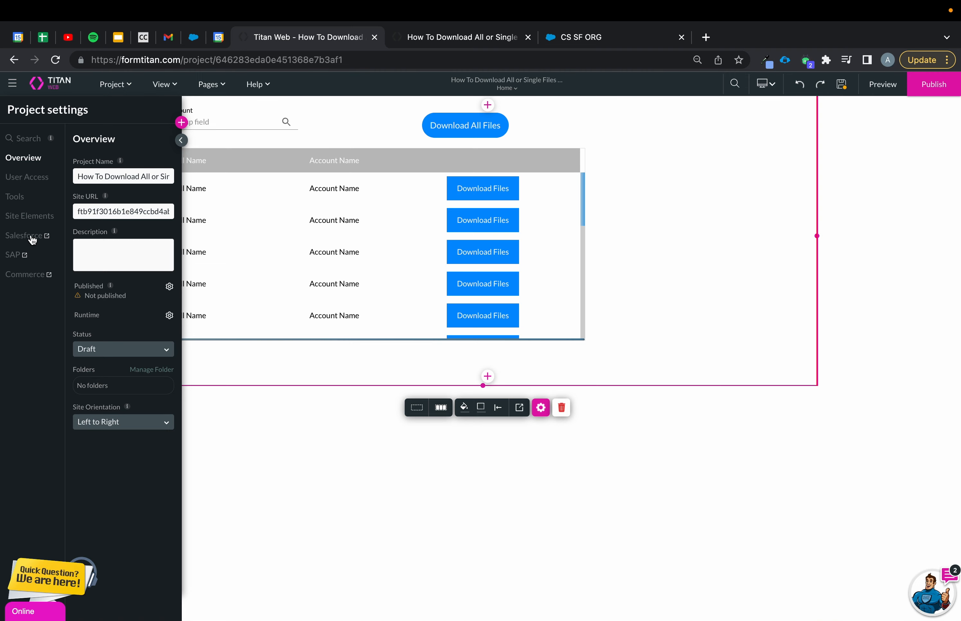
pyautogui.click(16, 197)
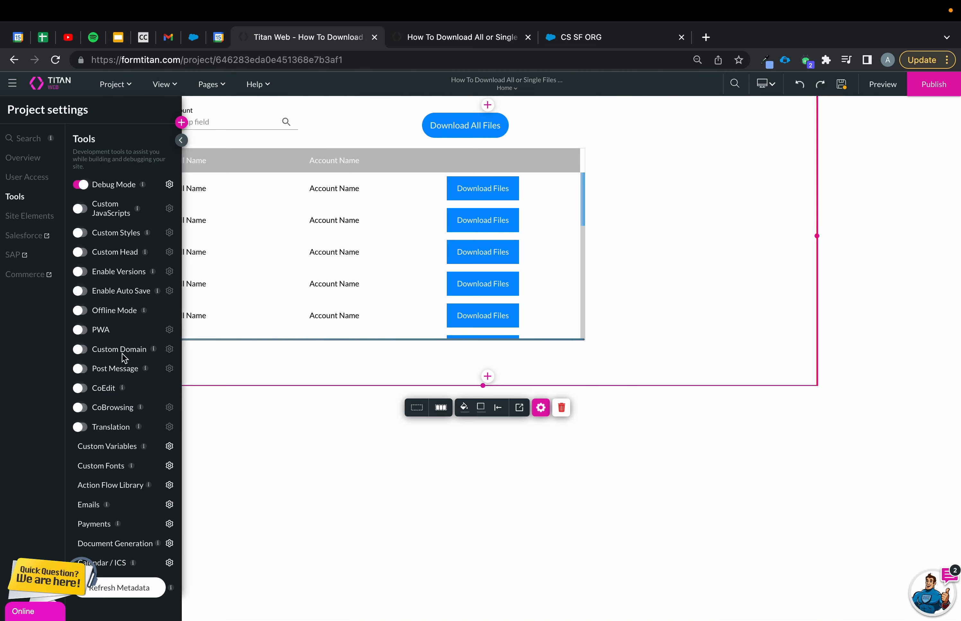
pyautogui.click(169, 446)
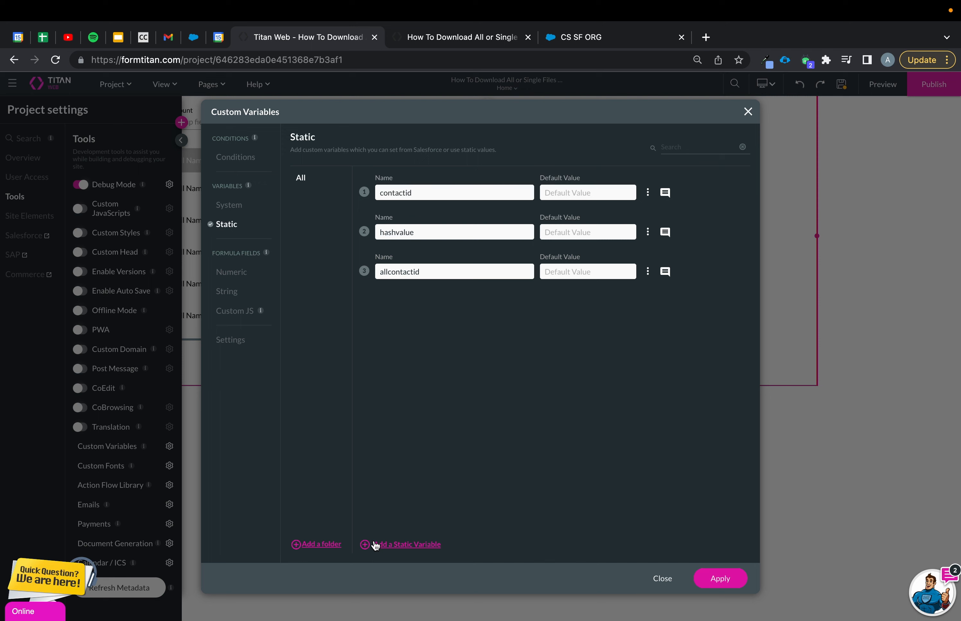
pyautogui.click(400, 547)
pyautogui.moveTo(412, 311); pyautogui.dragTo(321, 302)
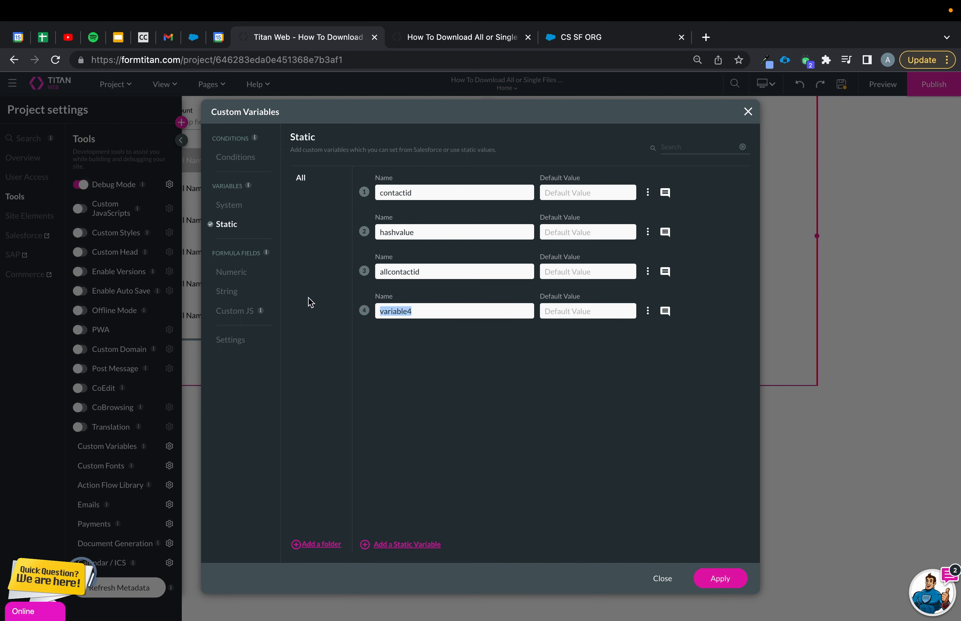
pyautogui.write('allhashvalye')
pyautogui.press('BackSpace')
pyautogui.press('BackSpace')
pyautogui.click(738, 579)
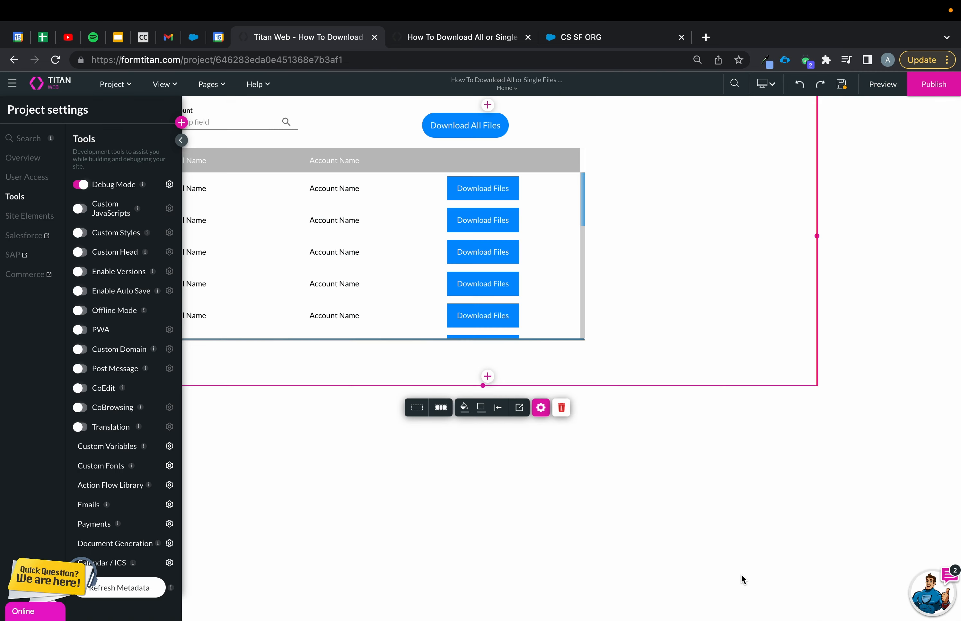
# Step: Start an on-click action for the Download All Files button and add a Salesforce Action node after Start
pyautogui.click(480, 134)
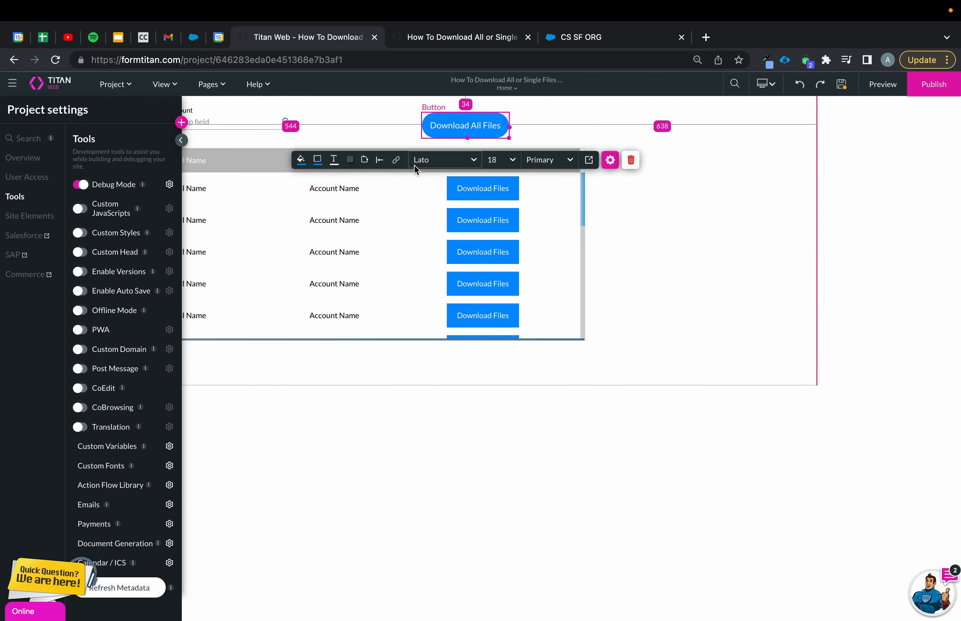
pyautogui.click(397, 161)
pyautogui.click(182, 268)
pyautogui.click(383, 323)
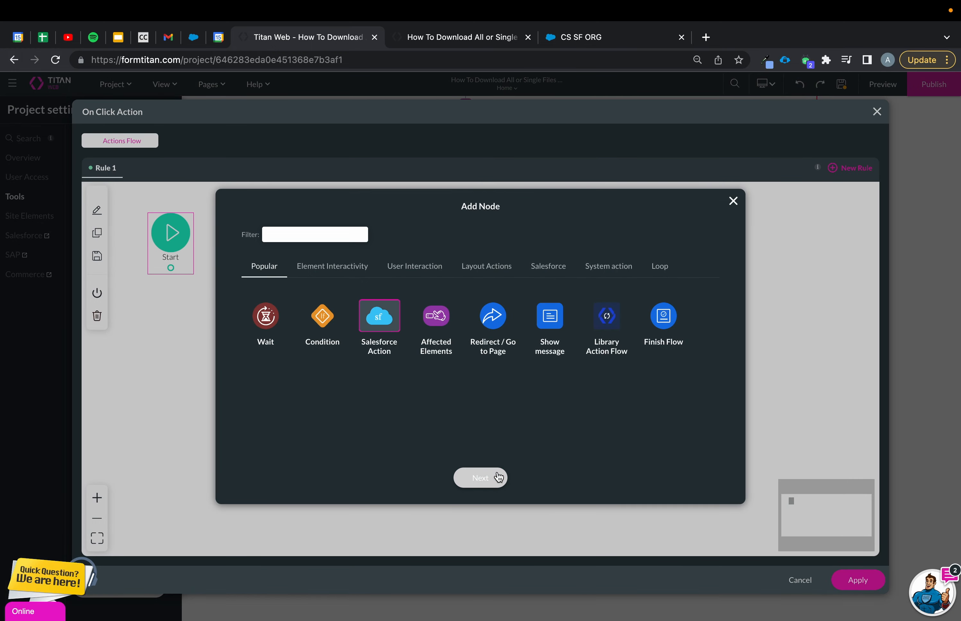
pyautogui.click(484, 479)
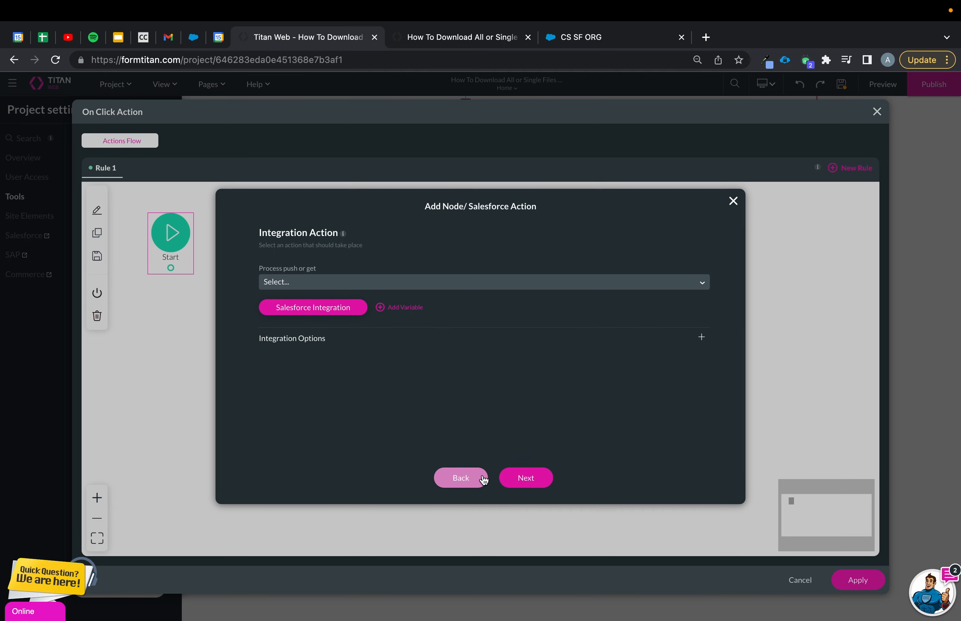
# Step: Create a new Salesforce get record integration for the Content Version object
pyautogui.click(314, 313)
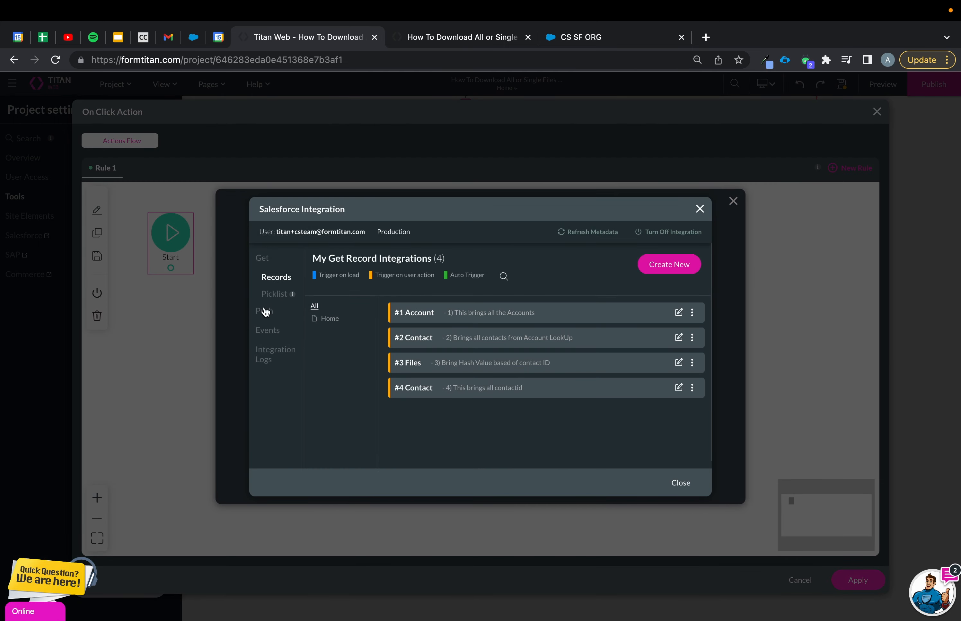
pyautogui.click(658, 269)
pyautogui.click(407, 204)
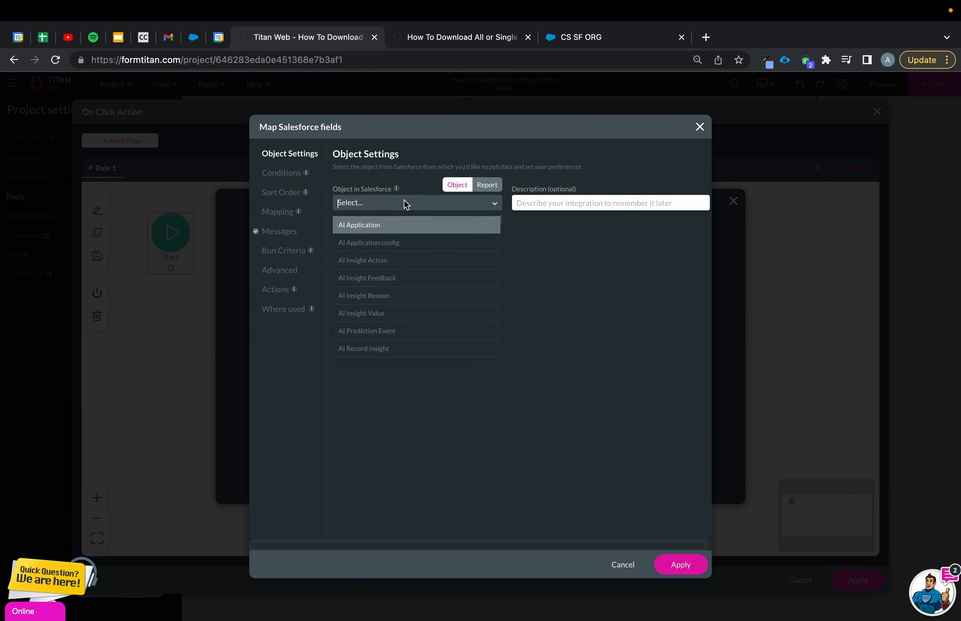
pyautogui.write('files')
pyautogui.click(370, 255)
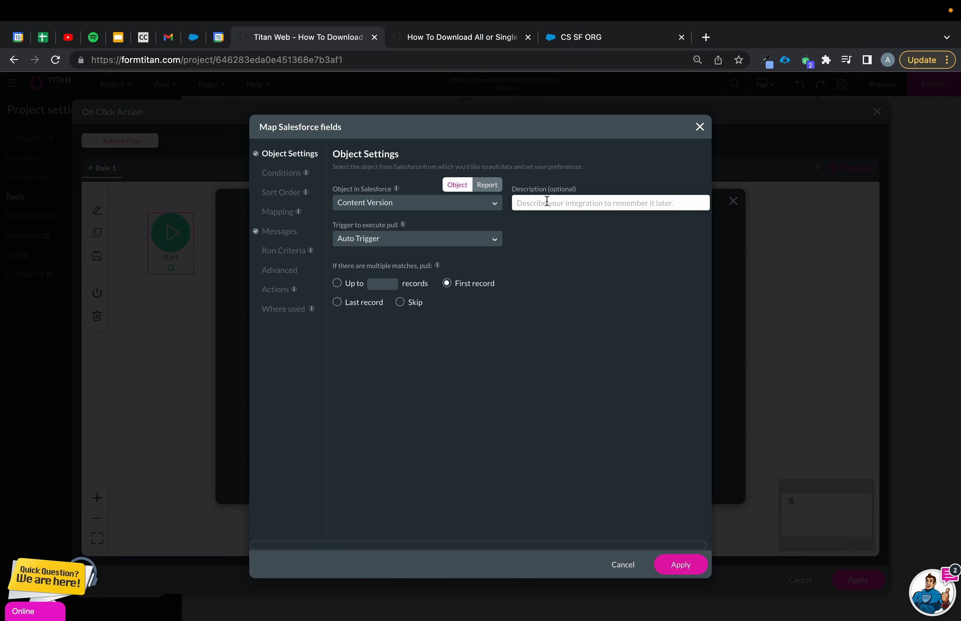
# Step: Describe the integration as "5) Bring All hash value", trigger it by User action and choose the Up to records option
pyautogui.write('50')
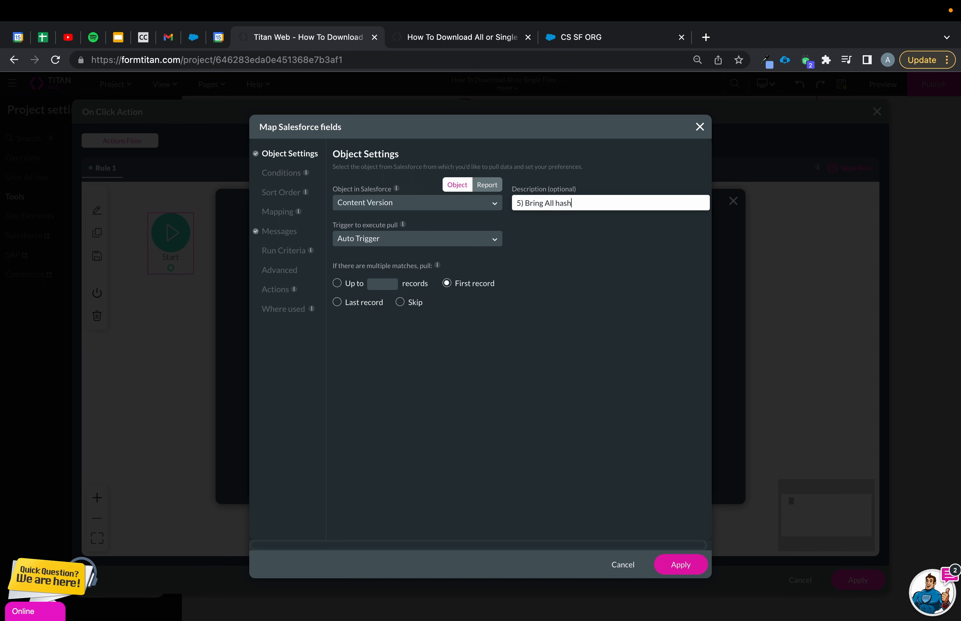
pyautogui.click(415, 244)
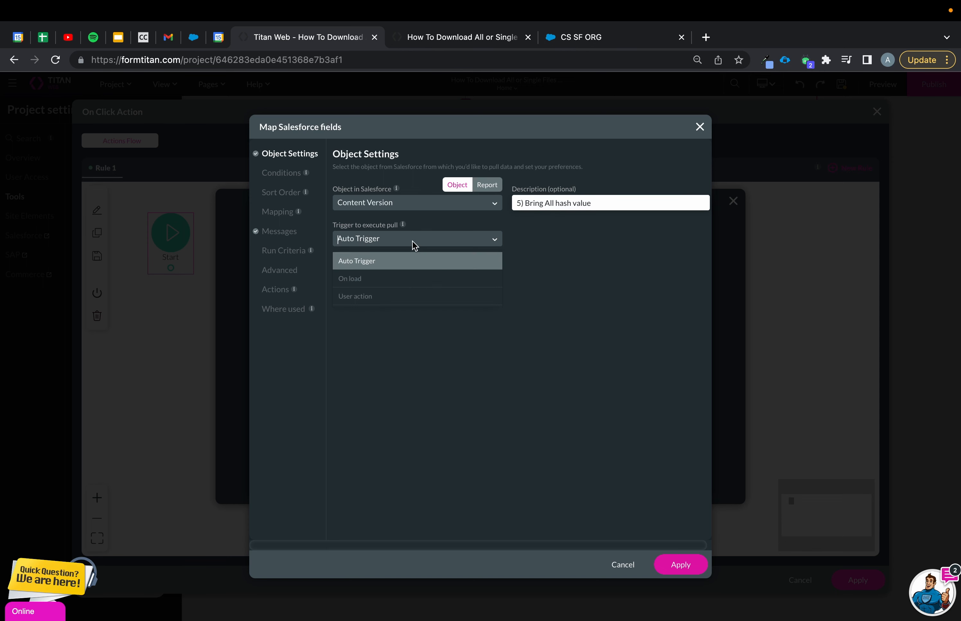
pyautogui.click(350, 301)
pyautogui.click(340, 283)
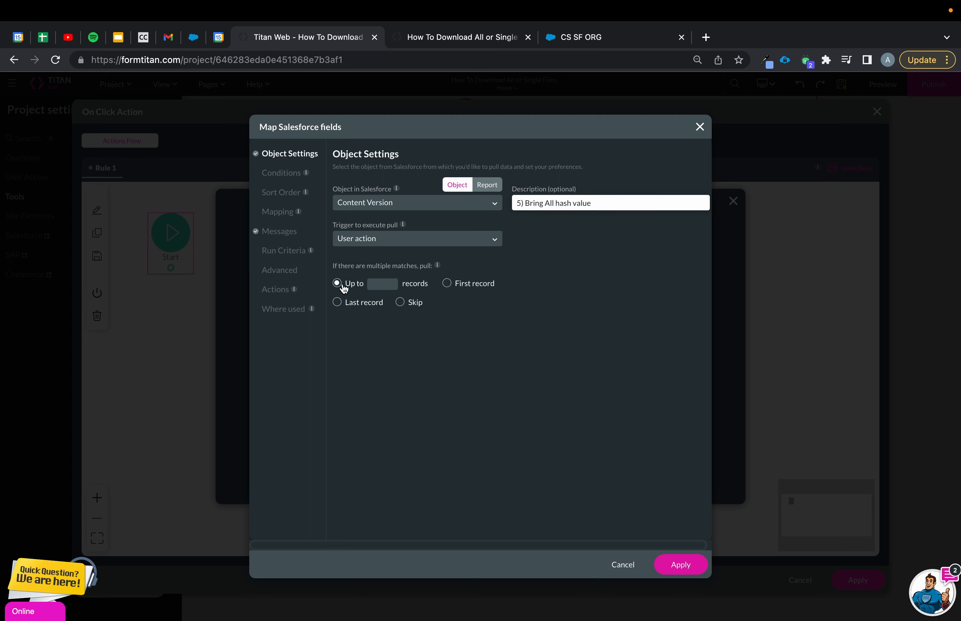
pyautogui.click(378, 284)
# Step: Add a condition to the get integration that First Publish Location ID is IN the allcontactid variable
pyautogui.click(286, 173)
pyautogui.click(404, 211)
pyautogui.write('fir')
pyautogui.click(458, 212)
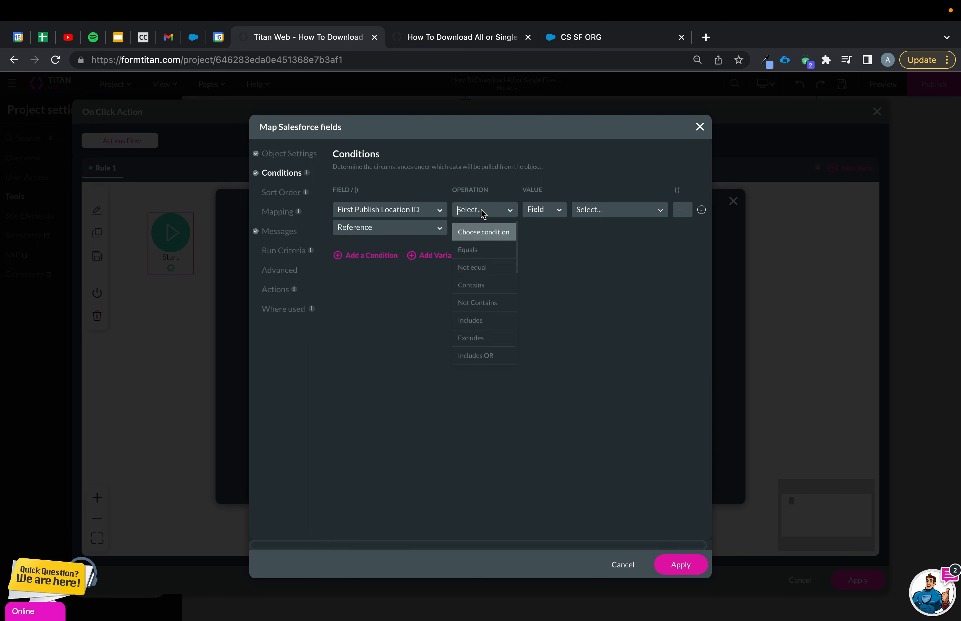
pyautogui.write('in')
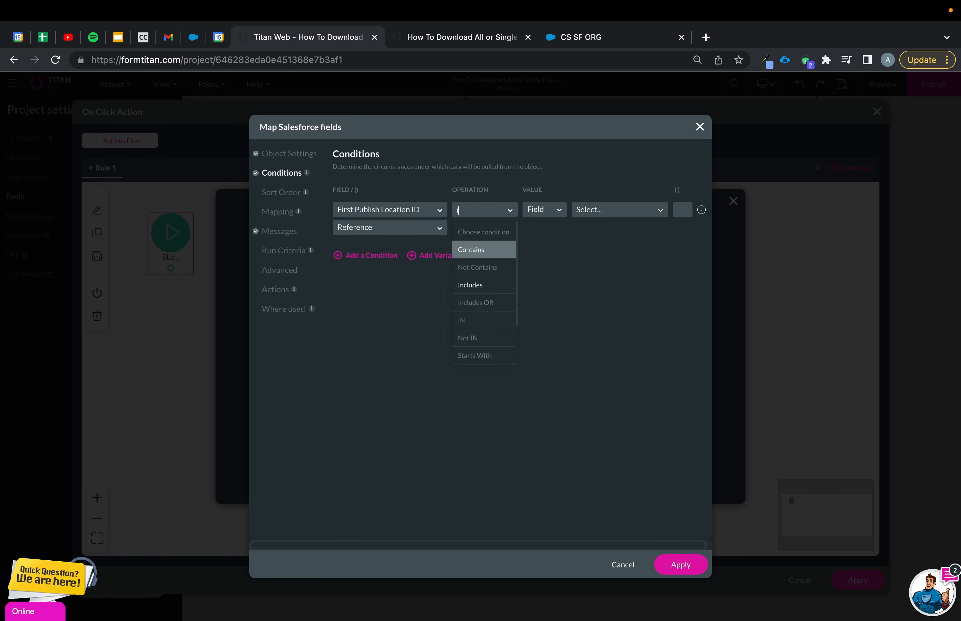
pyautogui.press('BackSpace')
pyautogui.press('BackSpace')
pyautogui.press('BackSpace')
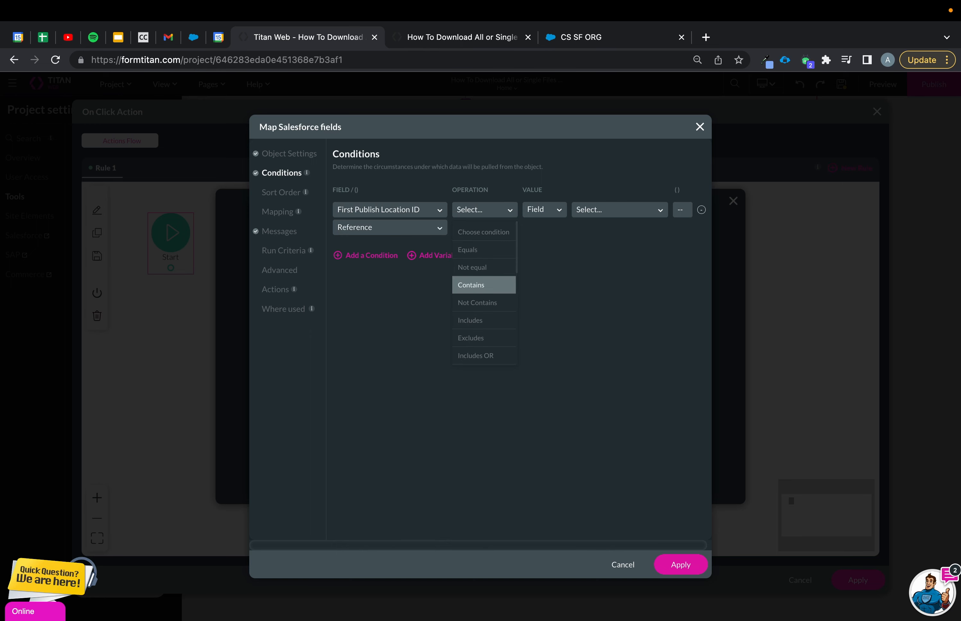
pyautogui.write('in')
pyautogui.click(485, 304)
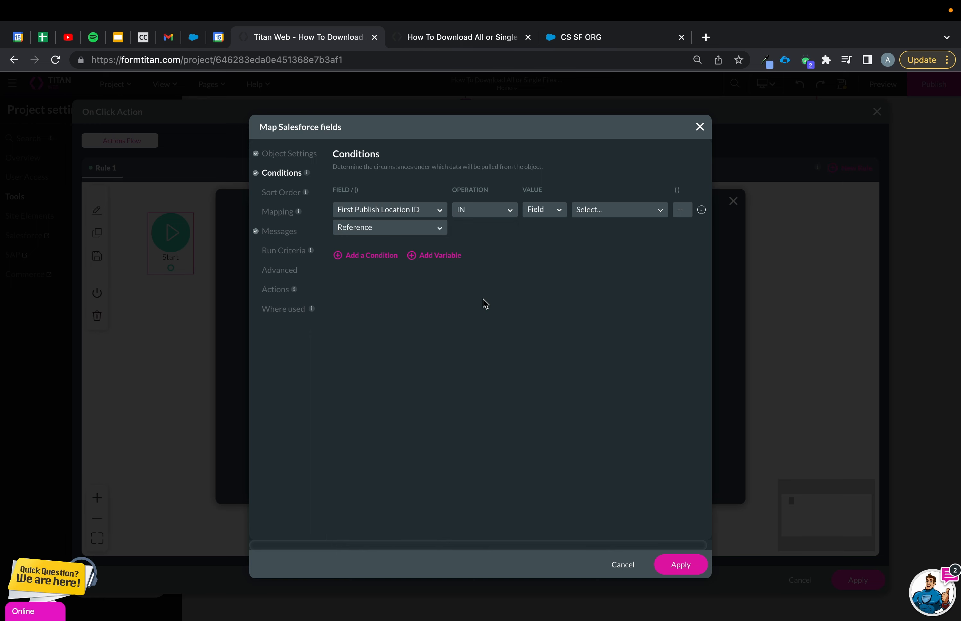
pyautogui.click(600, 211)
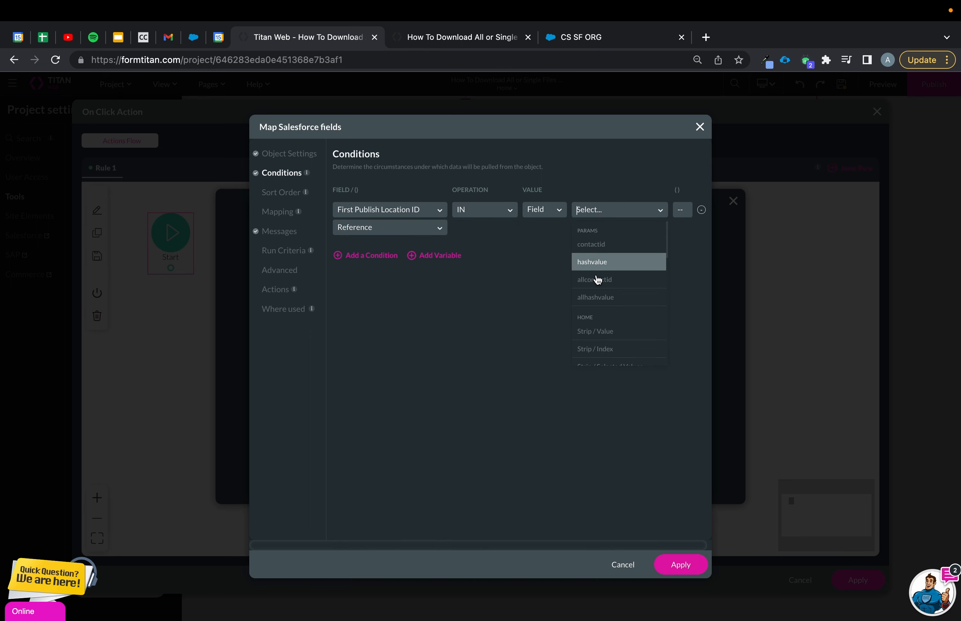
pyautogui.click(626, 282)
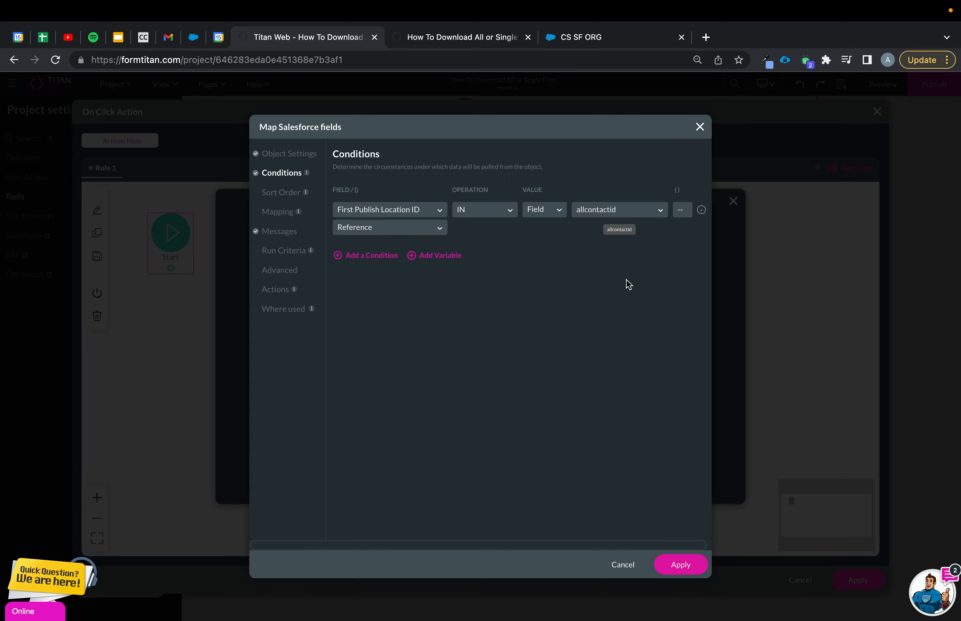
# Step: Map the allhashvalue variable to the Hash Value field, apply the integration and close the integrations list
pyautogui.click(287, 215)
pyautogui.click(507, 313)
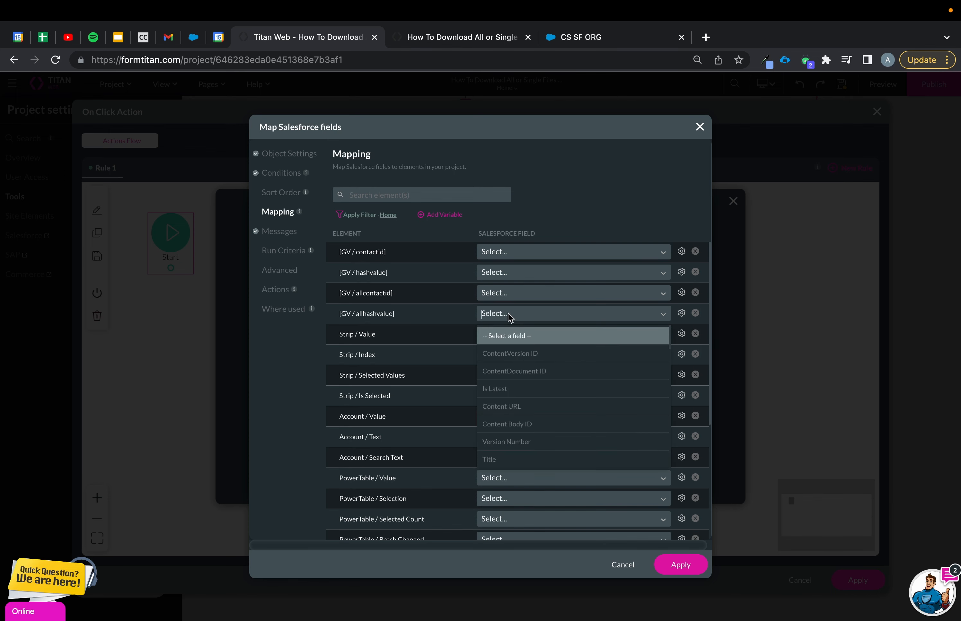
pyautogui.write('hash')
pyautogui.click(507, 336)
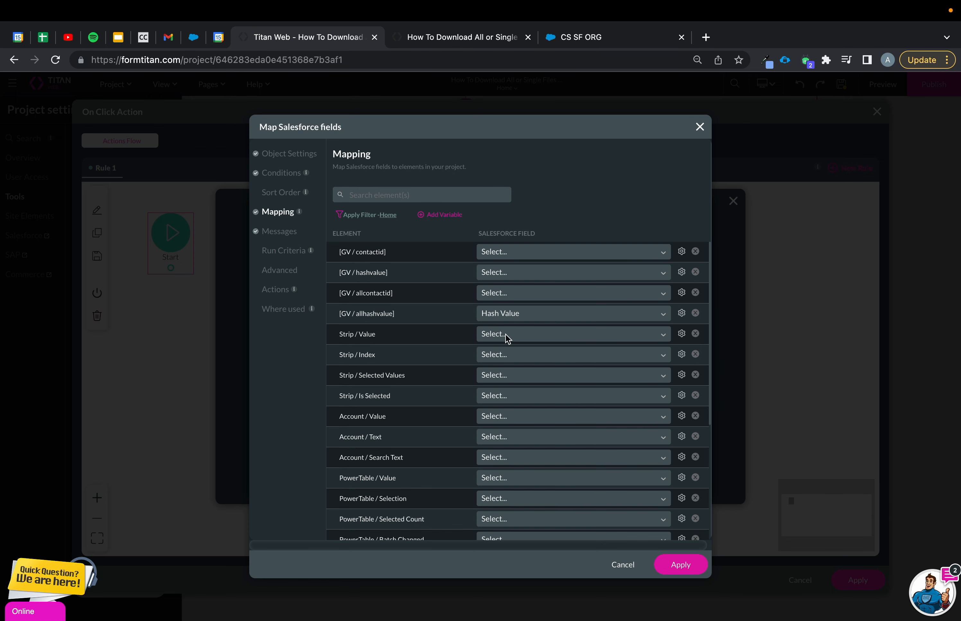
pyautogui.click(684, 566)
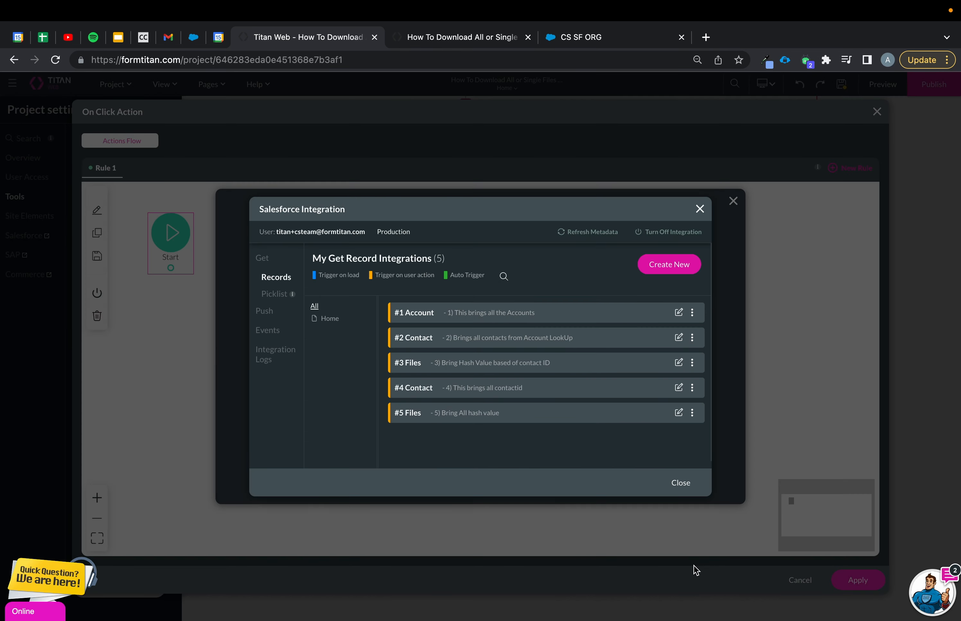
pyautogui.click(681, 484)
# Step: Set the Salesforce Action node to "#5 Files (get) - 5) Bring All hash value", apply the flow and save the project
pyautogui.click(439, 289)
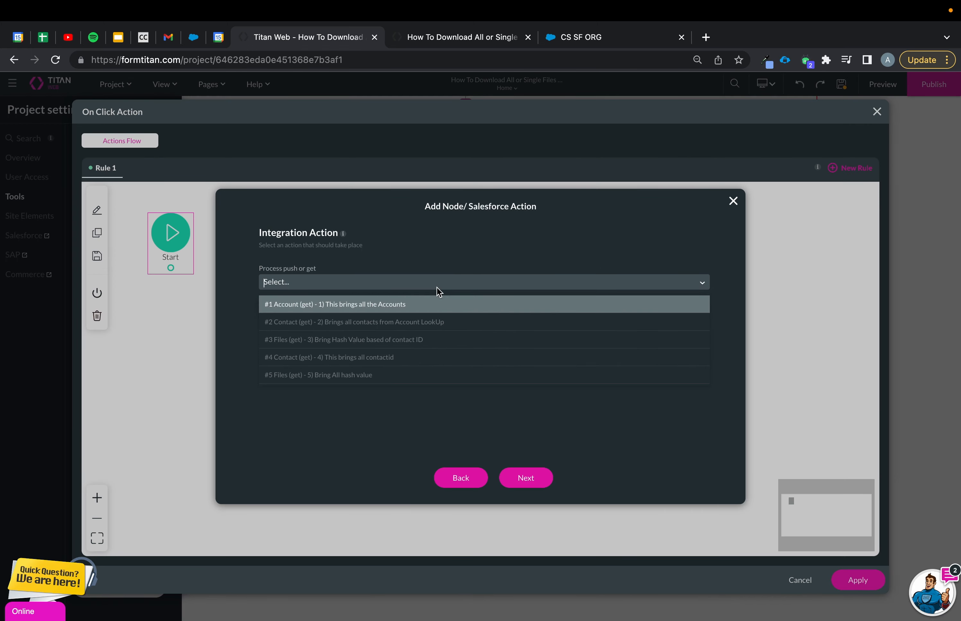
pyautogui.click(381, 364)
pyautogui.click(546, 475)
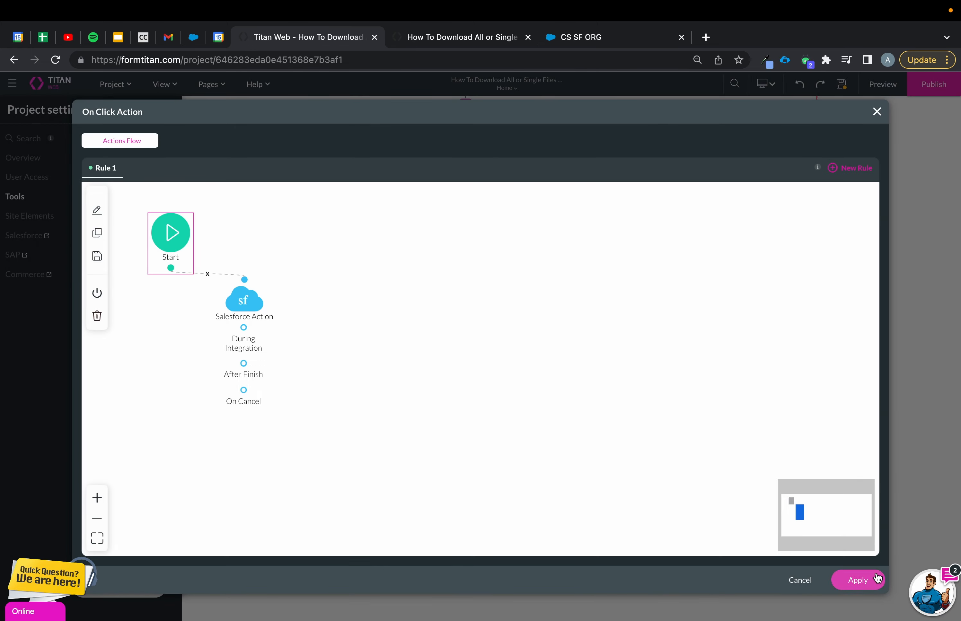
pyautogui.click(871, 579)
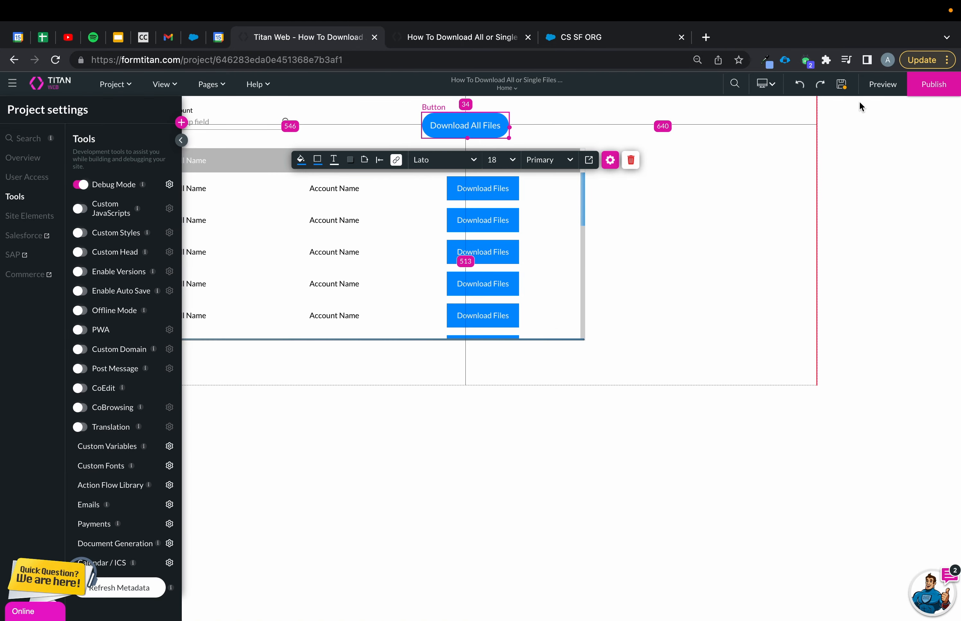
pyautogui.click(845, 88)
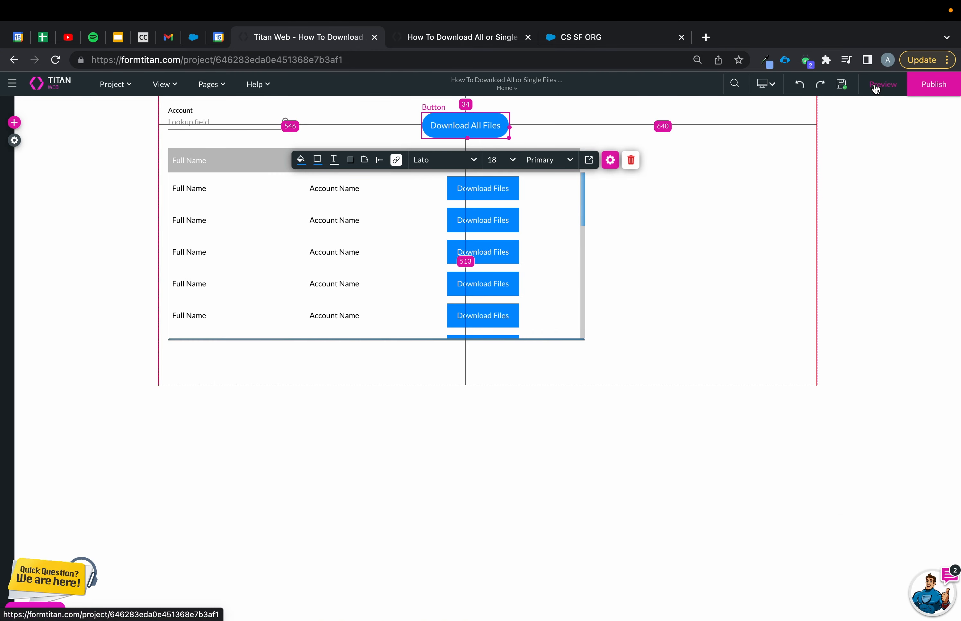
# Step: Preview the page, run Download All Files for the Phoenix Recruiters account and check the variable values in the debug view
pyautogui.click(875, 89)
pyautogui.click(225, 93)
pyautogui.write('phoe')
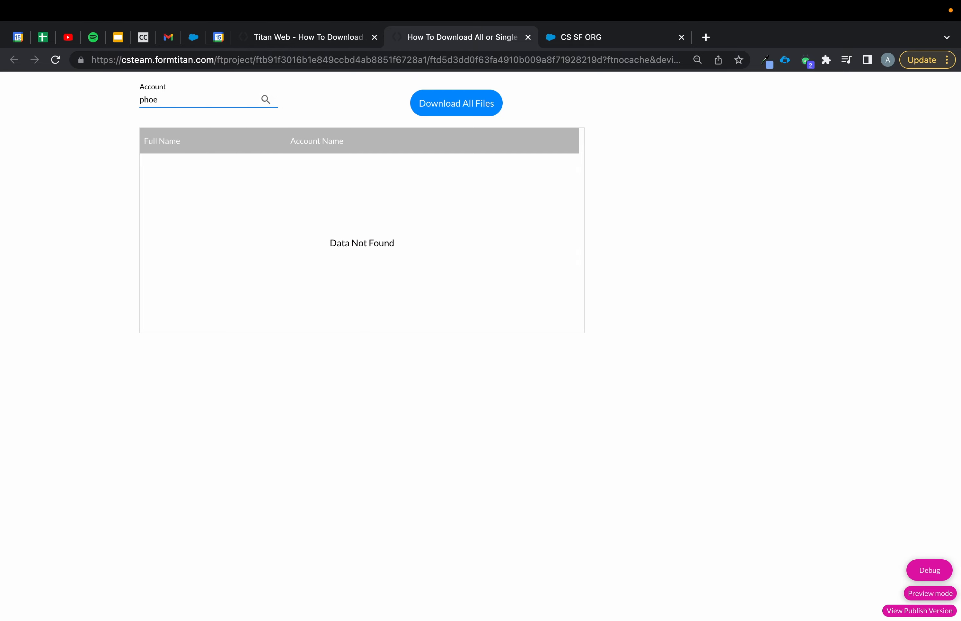
pyautogui.click(205, 116)
pyautogui.click(470, 108)
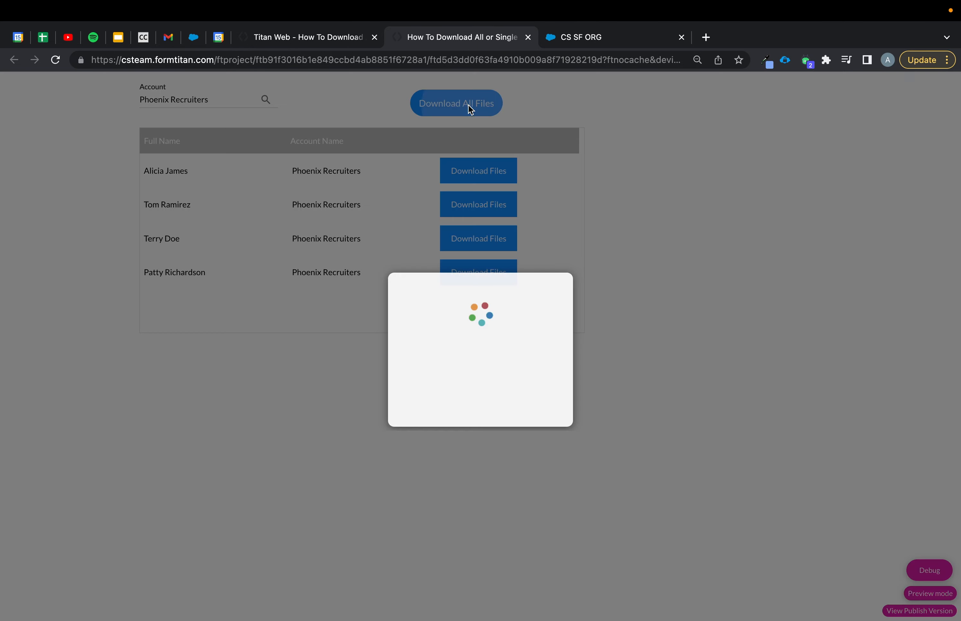
pyautogui.click(924, 573)
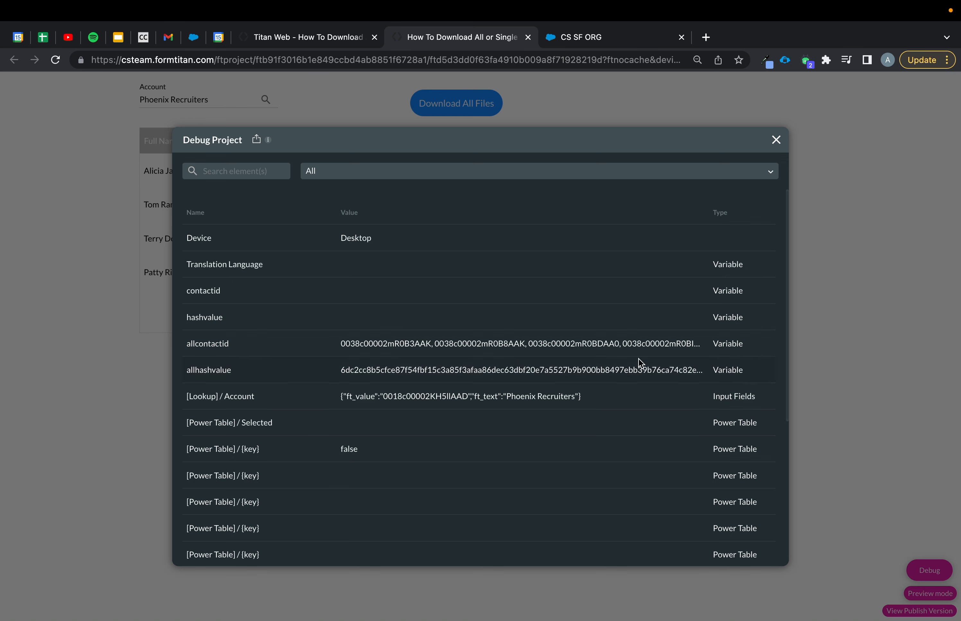
pyautogui.click(775, 139)
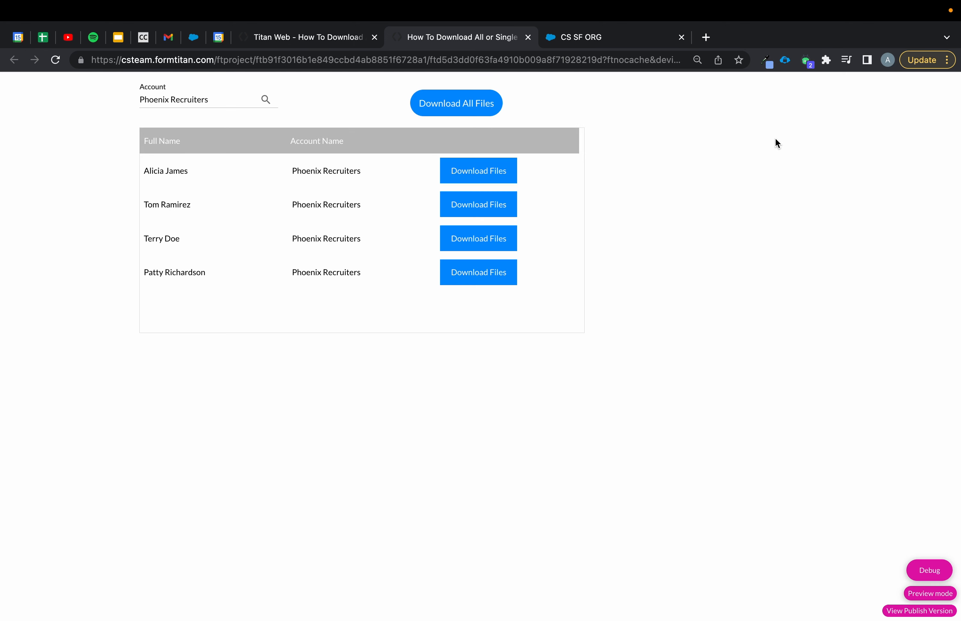
# Step: Reopen the Download All Files button's on-click flow and add an Export and Download node to the Salesforce Action's After Finish output
pyautogui.click(341, 38)
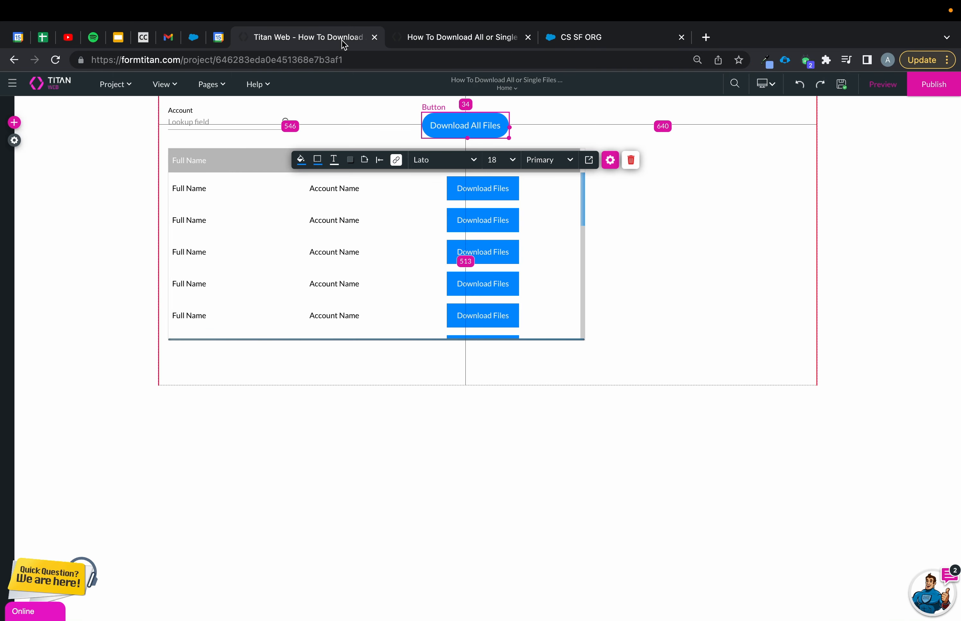
pyautogui.click(396, 159)
pyautogui.click(255, 364)
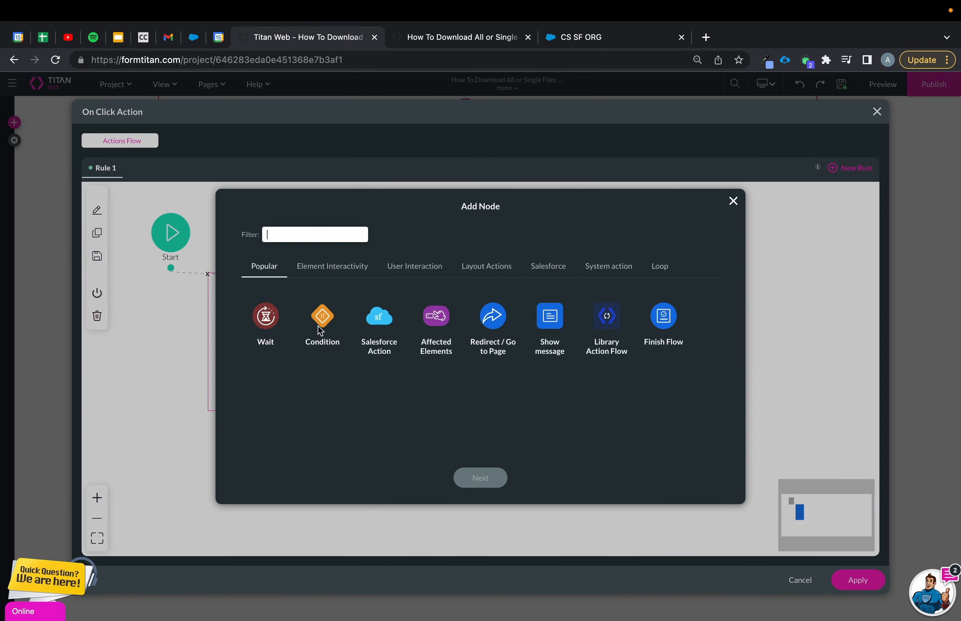
pyautogui.click(348, 267)
pyautogui.click(428, 268)
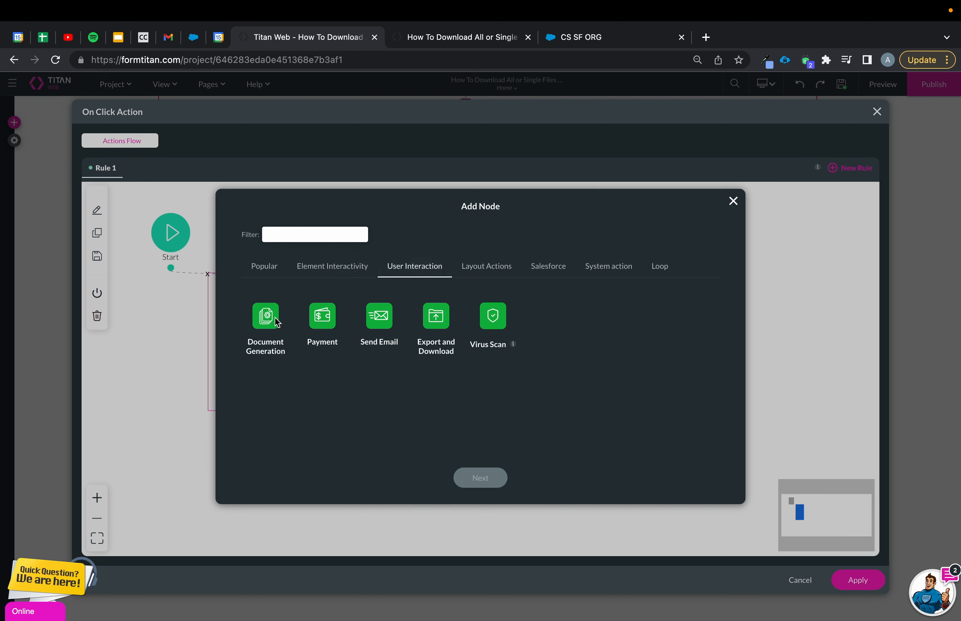
pyautogui.click(436, 319)
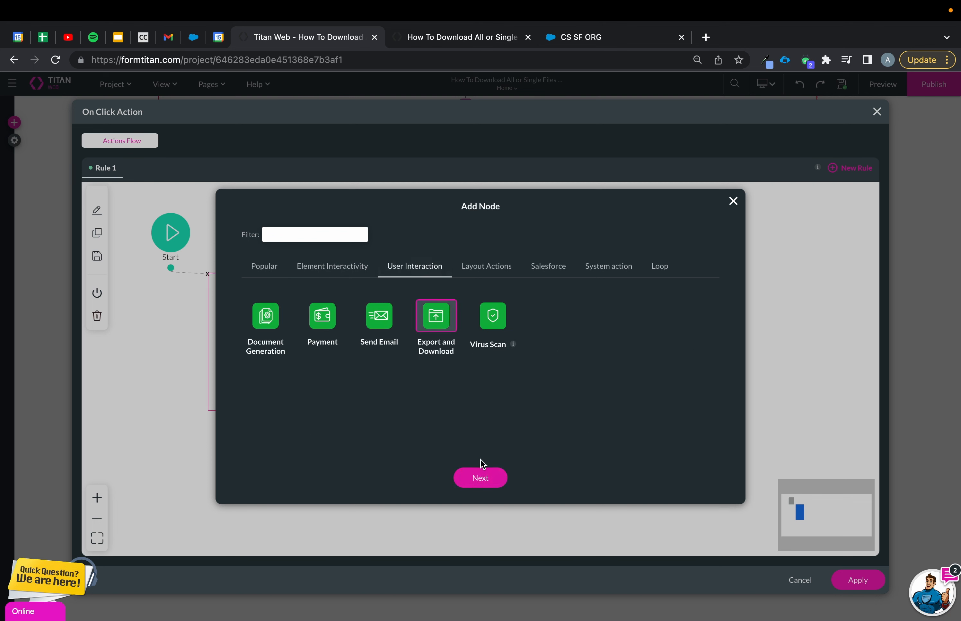
pyautogui.click(480, 476)
# Step: Configure the Export and Download node as Download File using the allhashvalue variable and apply the action flow
pyautogui.click(290, 259)
pyautogui.click(277, 334)
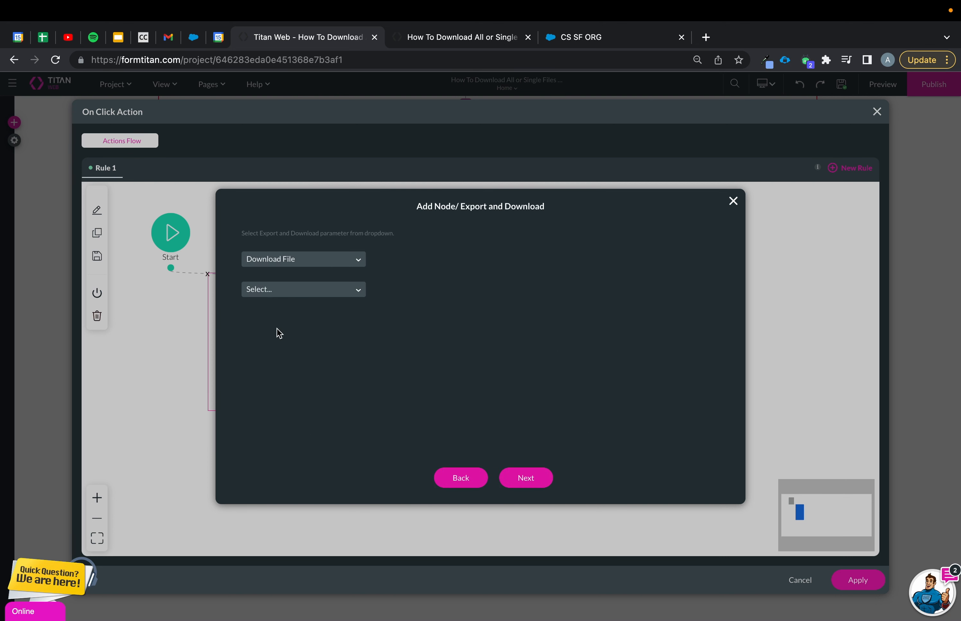
pyautogui.click(295, 290)
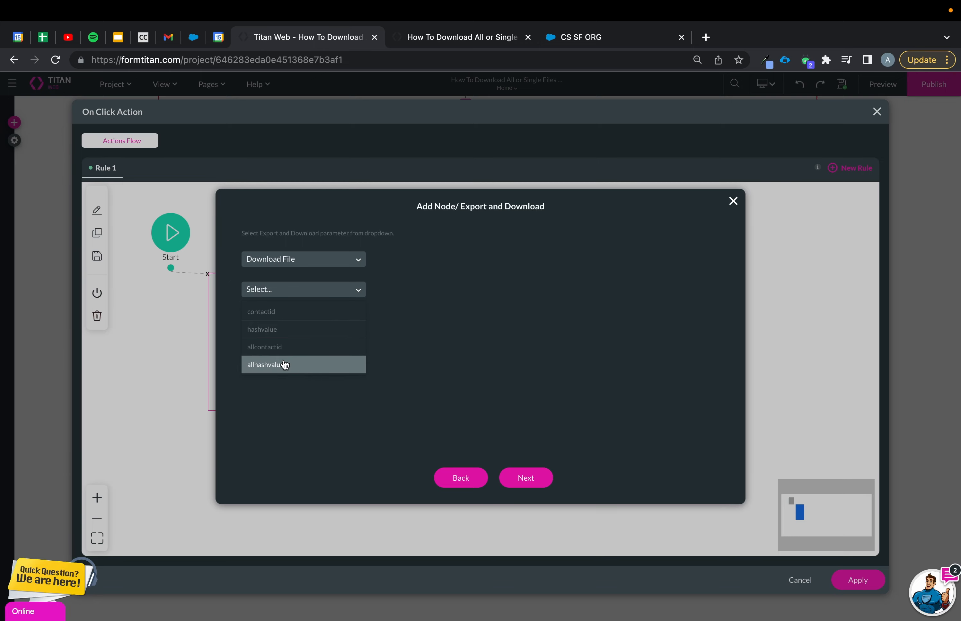
pyautogui.click(284, 365)
pyautogui.click(526, 478)
pyautogui.click(527, 476)
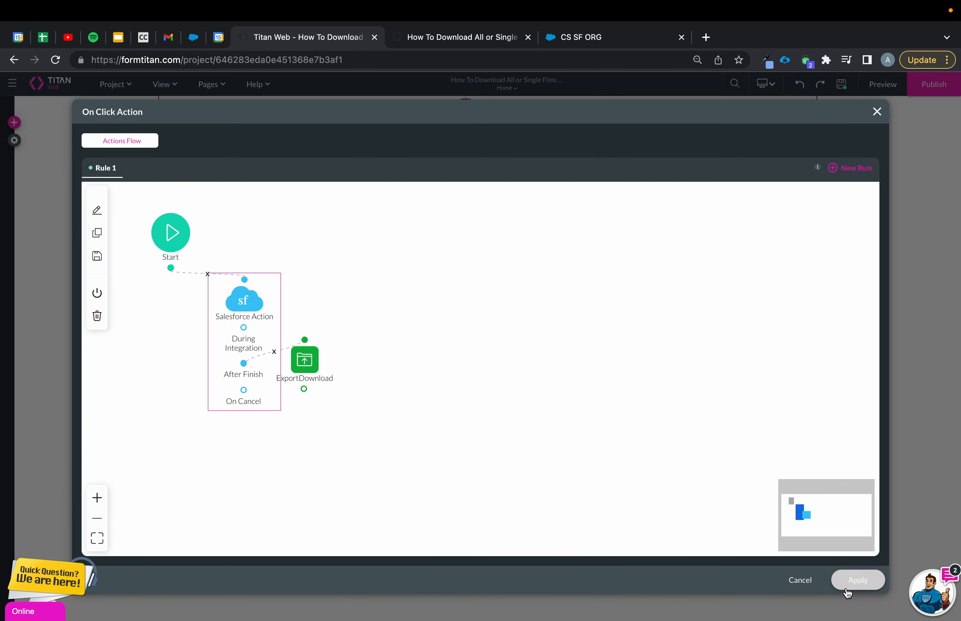
pyautogui.click(856, 580)
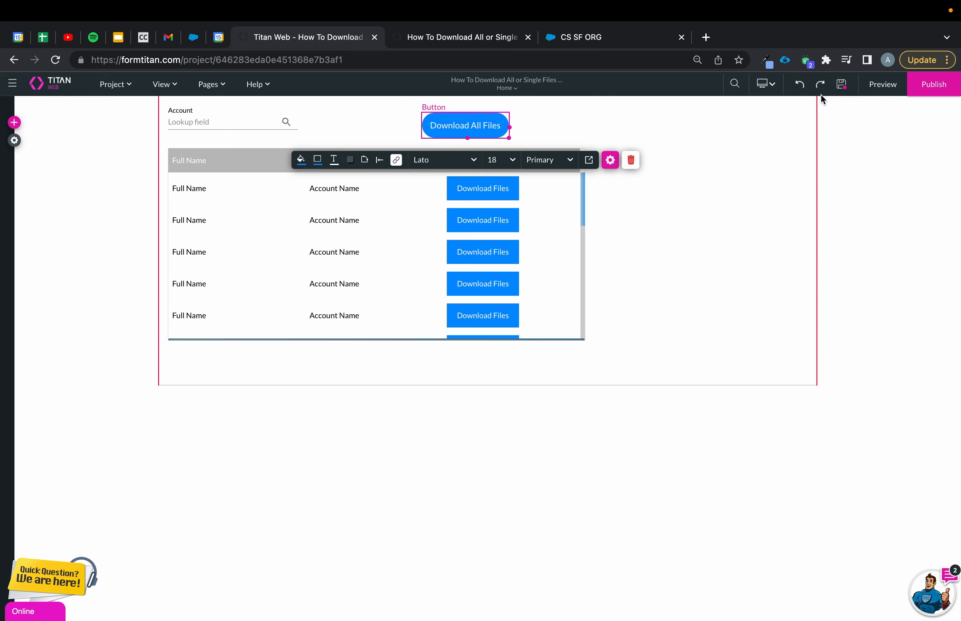
# Step: Reload the preview, look up the Phoenix Recruiters account, download all its contacts' files and dismiss the downloads list
pyautogui.click(499, 40)
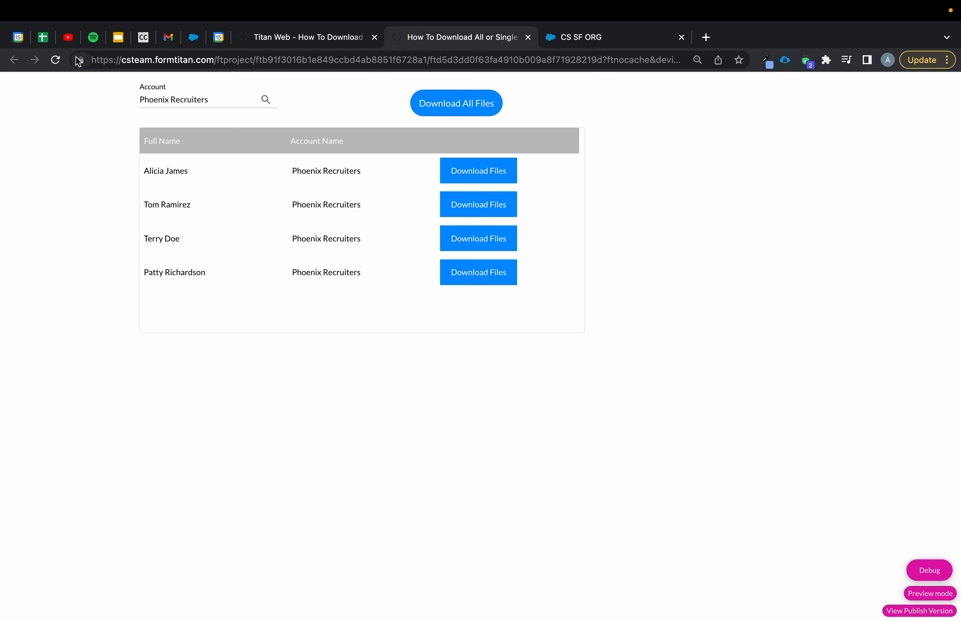
pyautogui.click(59, 58)
pyautogui.click(178, 99)
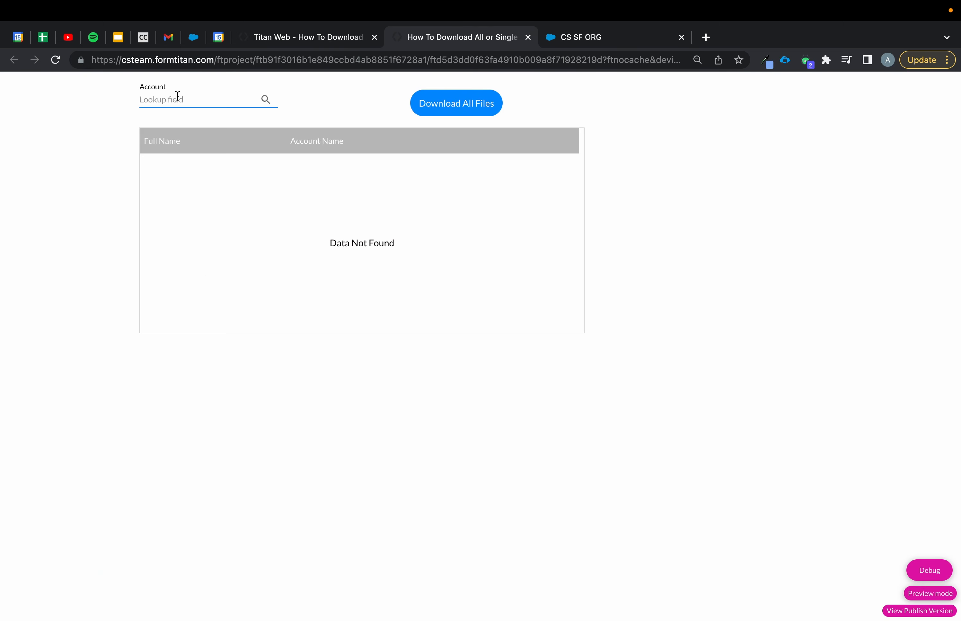
pyautogui.write('phoen')
pyautogui.click(189, 118)
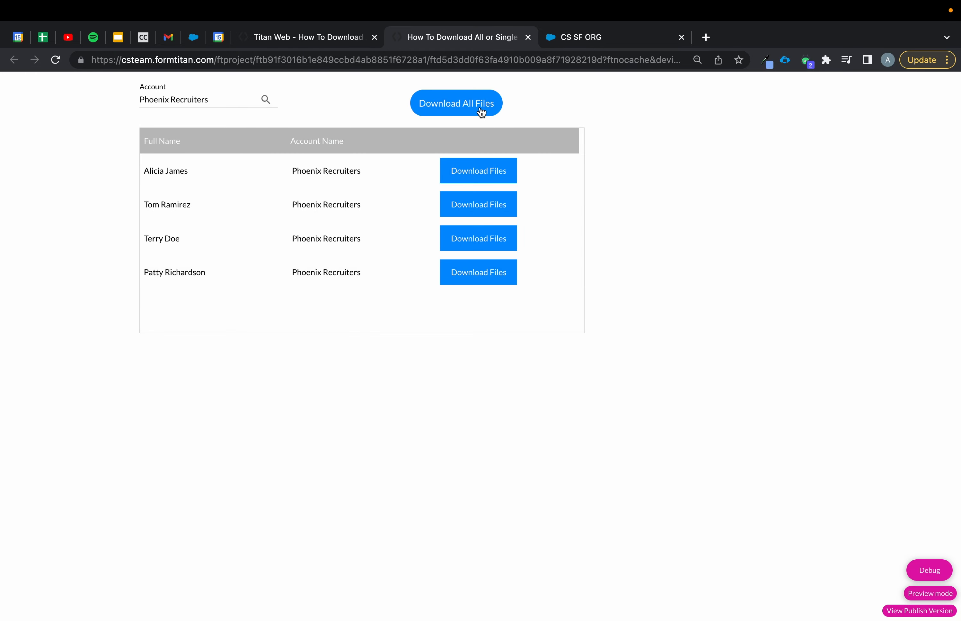
pyautogui.click(481, 109)
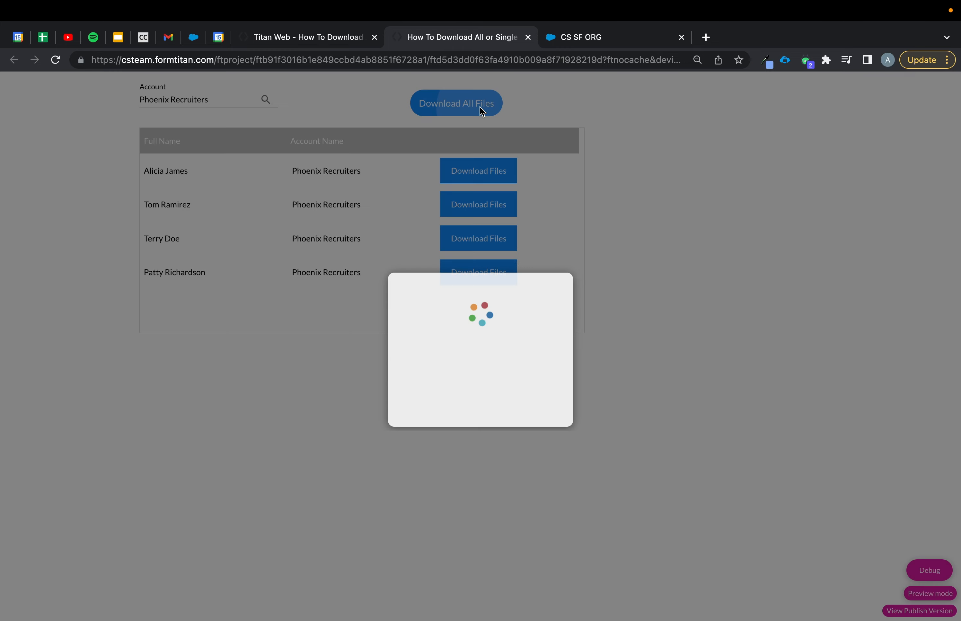
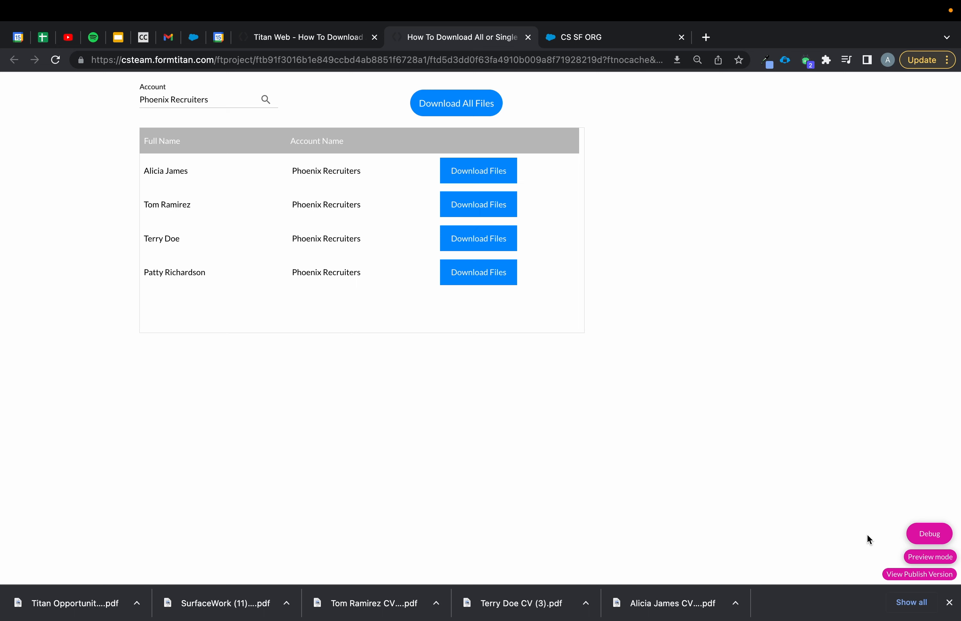
pyautogui.click(948, 602)
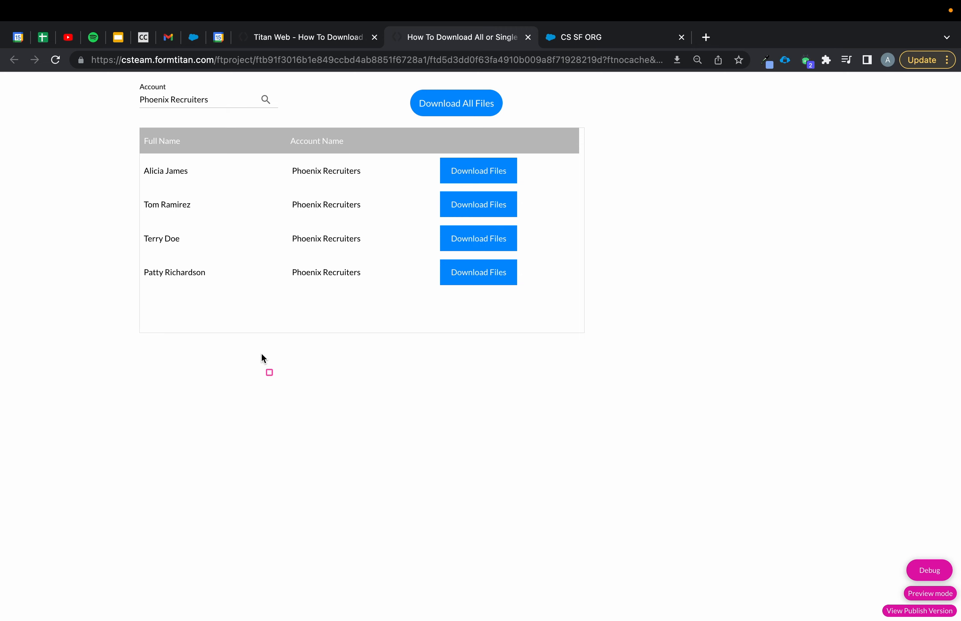
pyautogui.moveTo(144, 136)
pyautogui.mouseDown()
pyautogui.moveTo(589, 345)
pyautogui.moveTo(581, 337)
pyautogui.mouseUp()
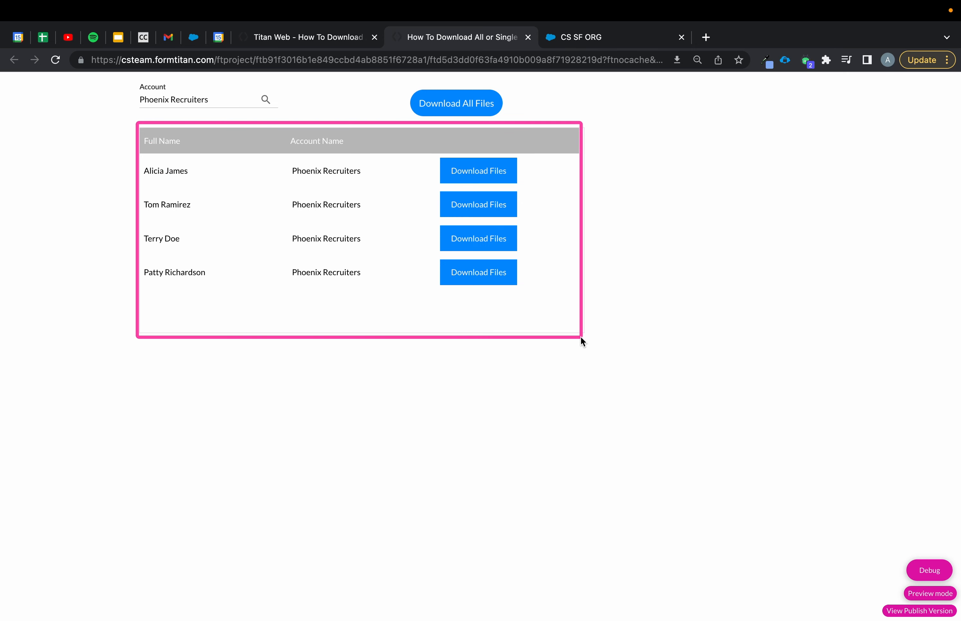
pyautogui.moveTo(138, 75); pyautogui.dragTo(295, 117)
pyautogui.moveTo(141, 130)
pyautogui.mouseDown()
pyautogui.moveTo(236, 154)
pyautogui.moveTo(581, 328)
pyautogui.moveTo(580, 336)
pyautogui.mouseUp()
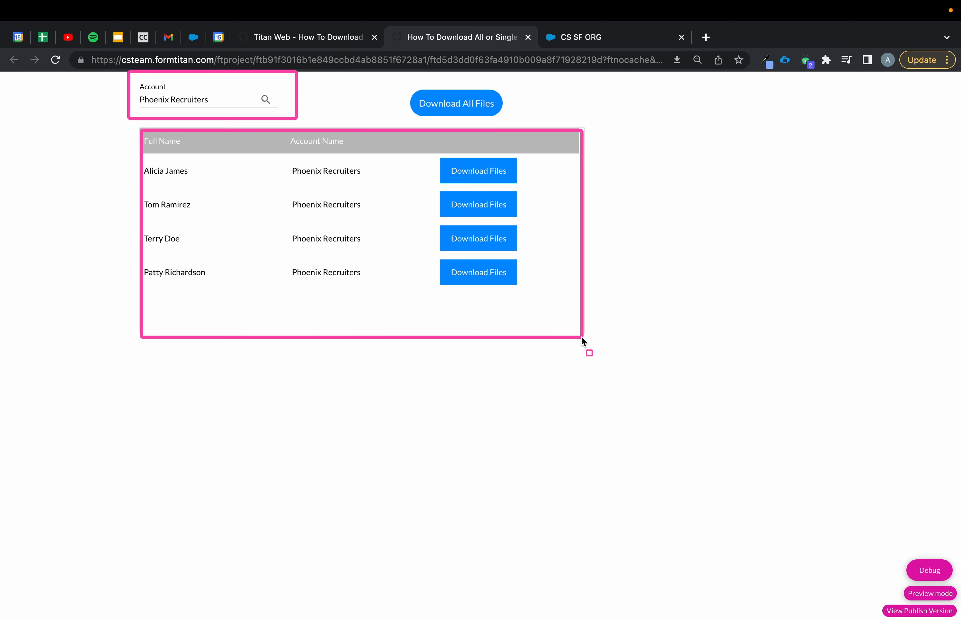
# Step: Return to the page editor and delete the current download-files project, confirming the deletion
pyautogui.click(303, 34)
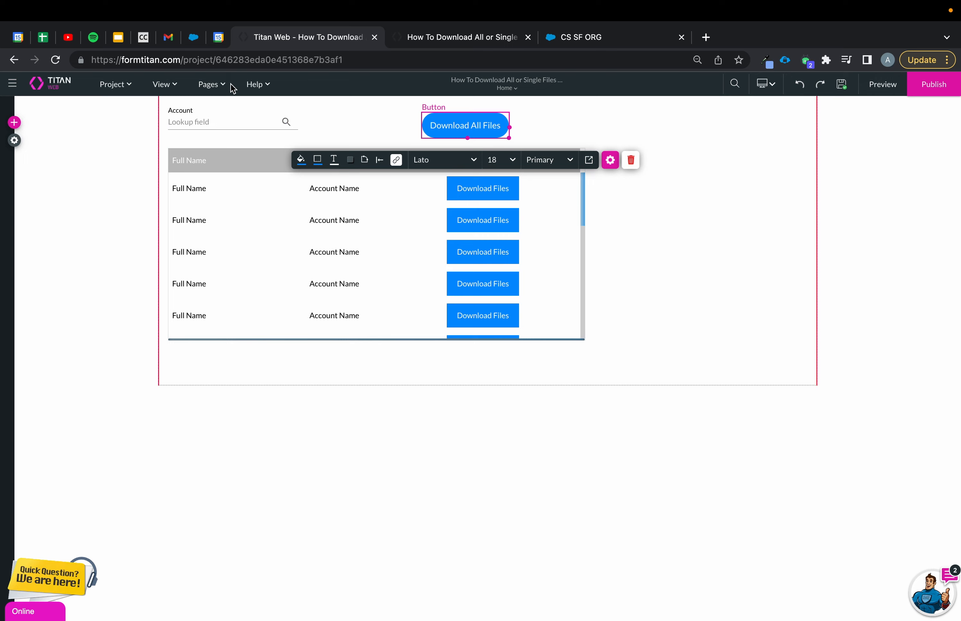
pyautogui.click(121, 85)
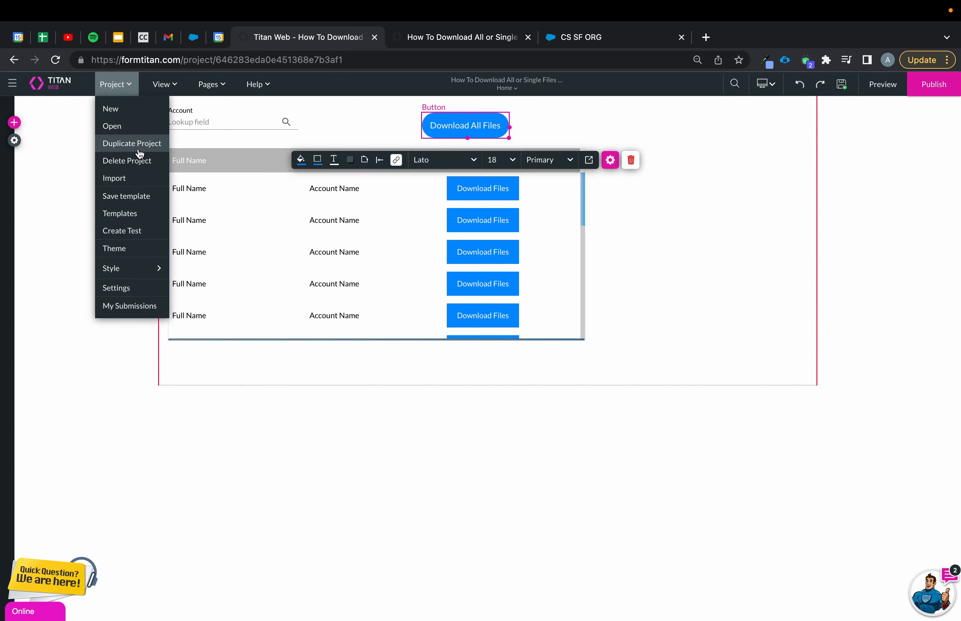
pyautogui.click(137, 161)
pyautogui.click(559, 405)
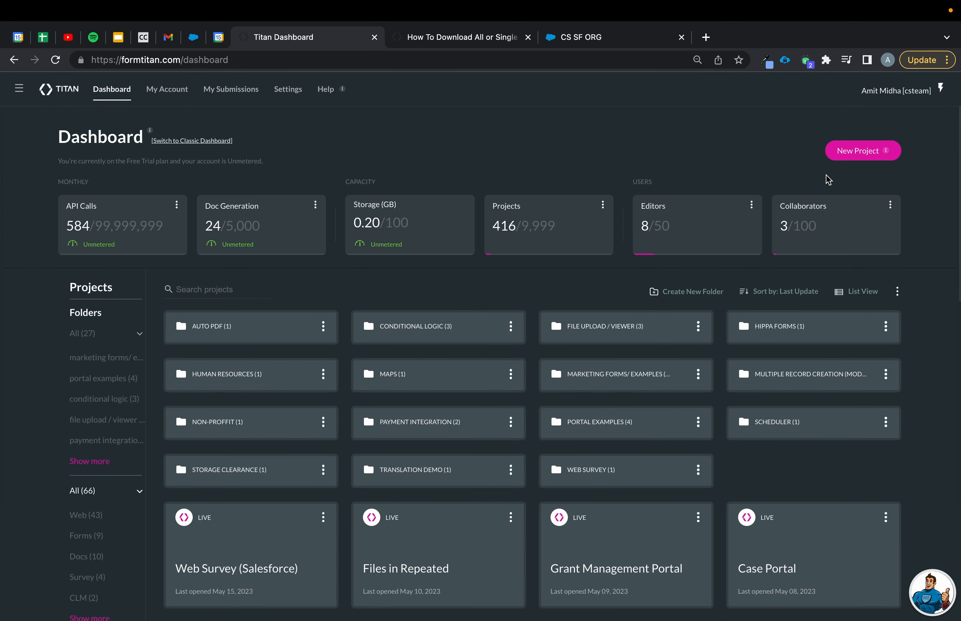
# Step: Create a new Web project from the Blank template and name it Test
pyautogui.click(860, 150)
pyautogui.click(488, 600)
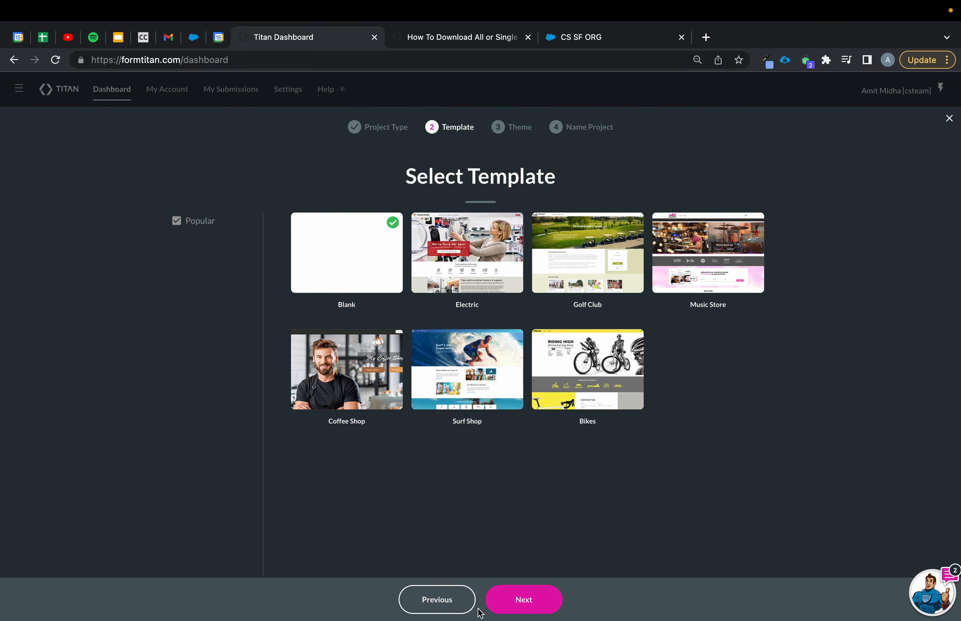
pyautogui.click(496, 604)
pyautogui.click(491, 604)
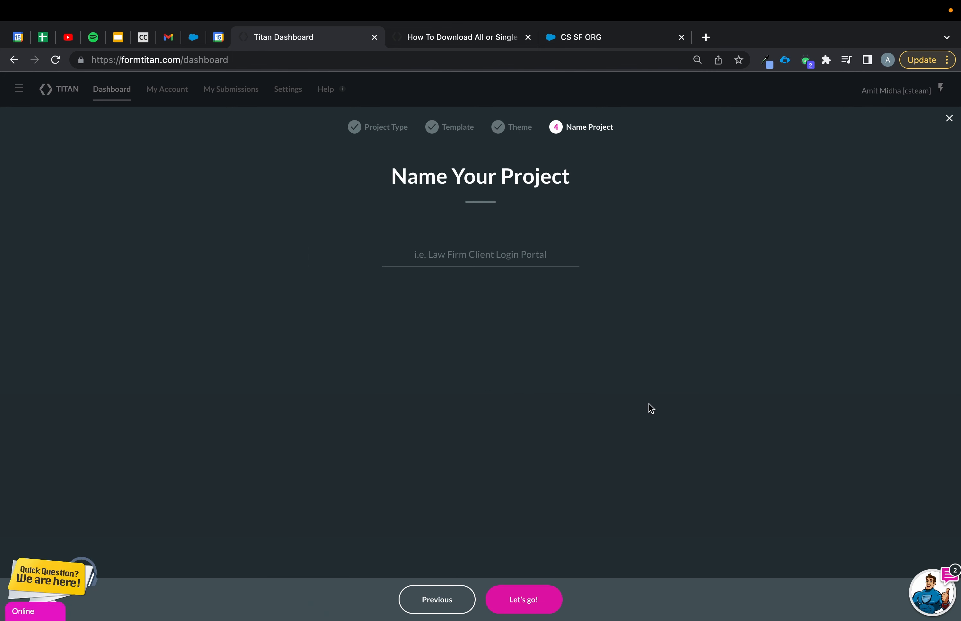
pyautogui.write('Test')
pyautogui.press('Return')
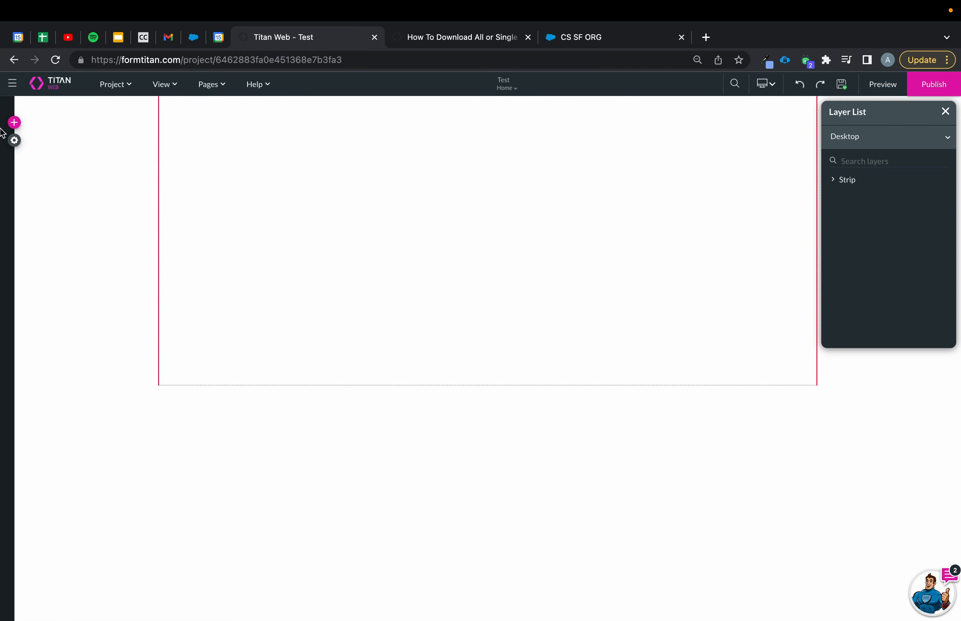
# Step: Add a Lookup input field near the top of the blank page
pyautogui.moveTo(17, 123)
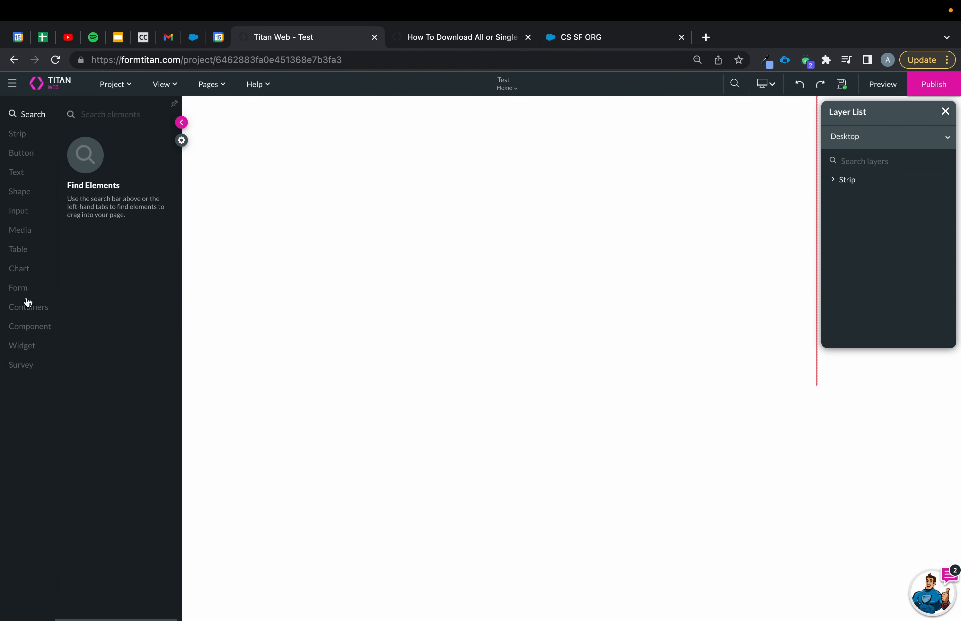
pyautogui.click(25, 215)
pyautogui.scroll(-3, 112, 304)
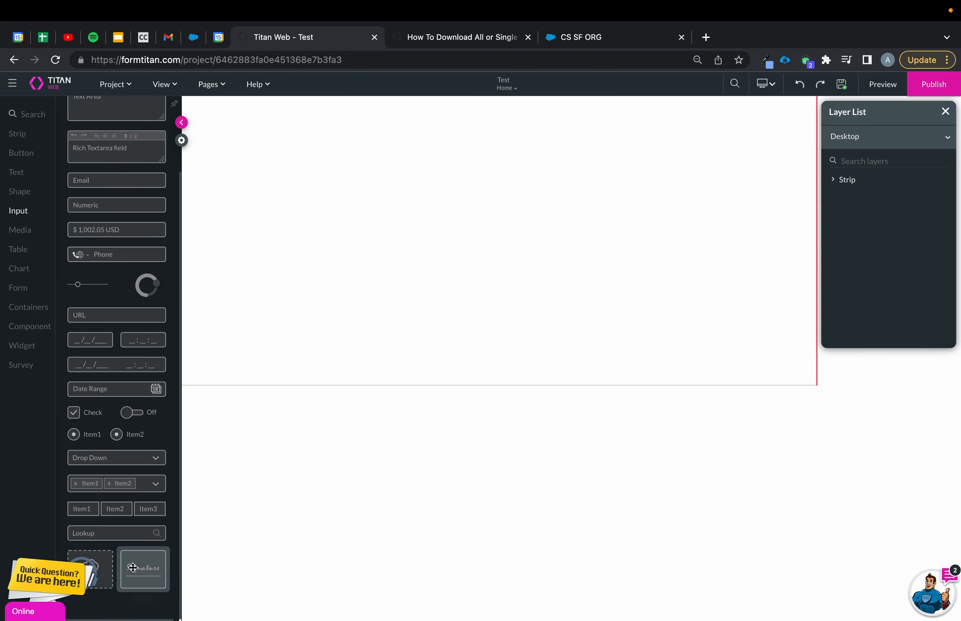
pyautogui.moveTo(129, 541); pyautogui.dragTo(285, 130)
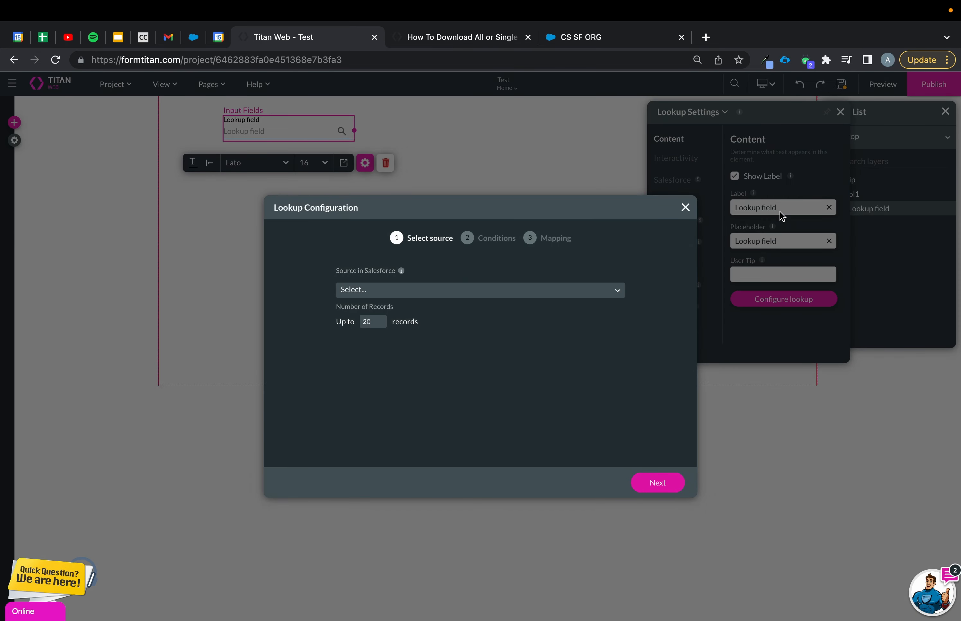
# Step: Configure the lookup with Contact as its Salesforce source, keeping the default condition and mapping, and label the field Contact
pyautogui.click(510, 287)
pyautogui.write('cont')
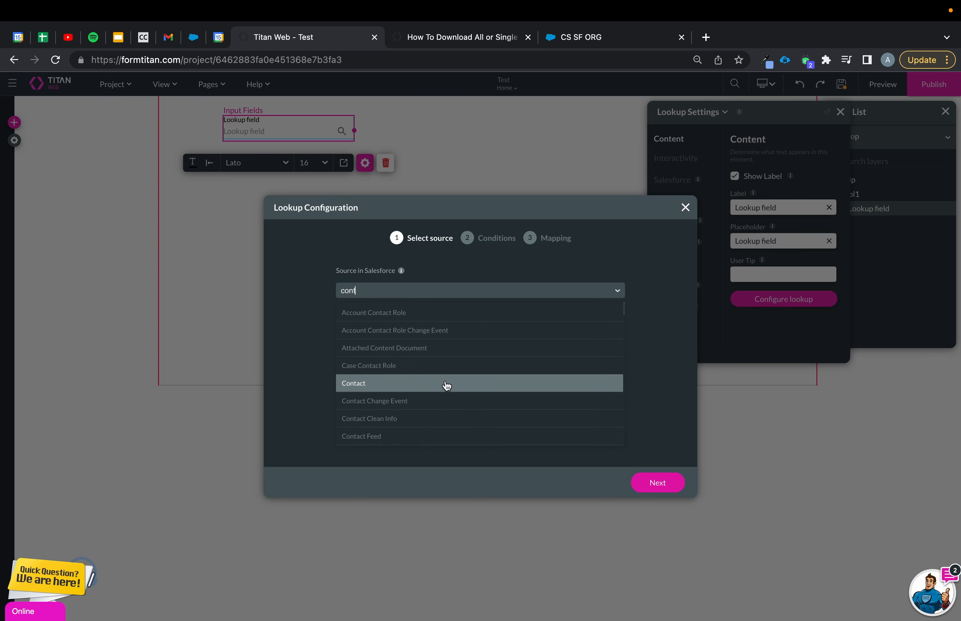
pyautogui.click(435, 388)
pyautogui.click(664, 483)
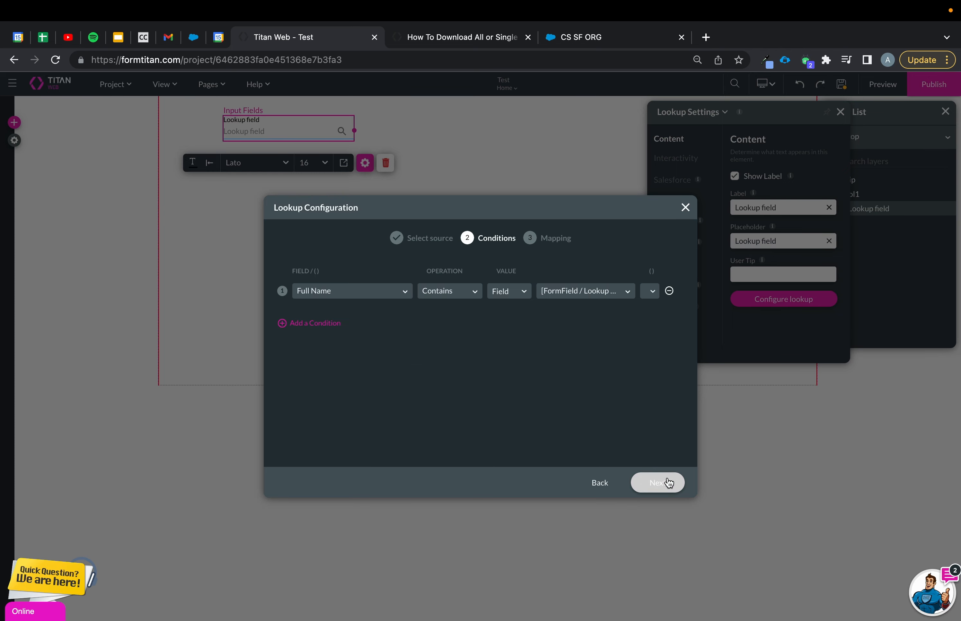
pyautogui.click(667, 483)
pyautogui.click(668, 483)
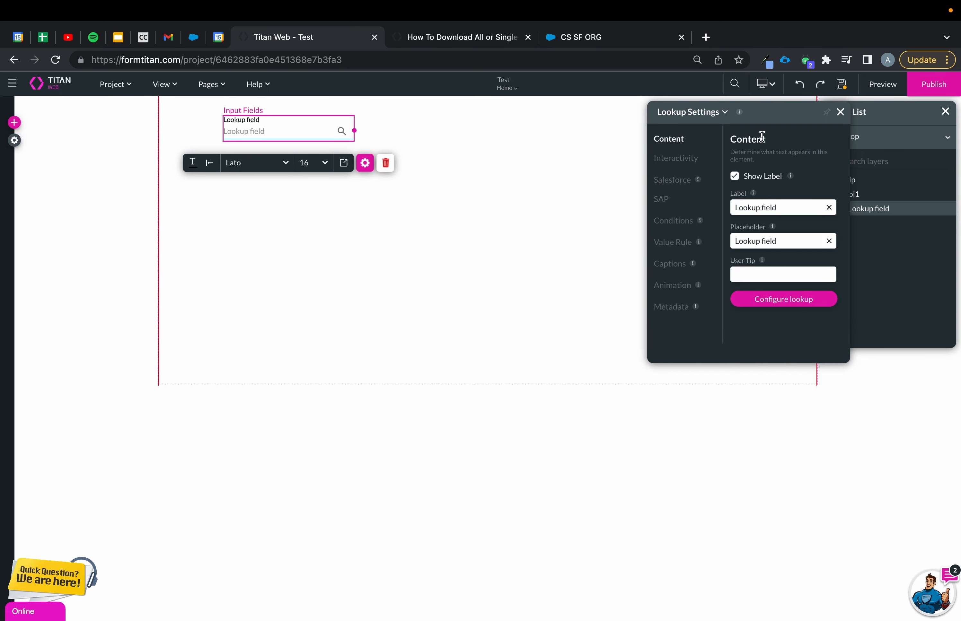
pyautogui.tripleClick(791, 208)
pyautogui.write('Contact')
# Step: Add a Power Table below the Contact lookup and choose the Files object as its Salesforce source
pyautogui.click(15, 123)
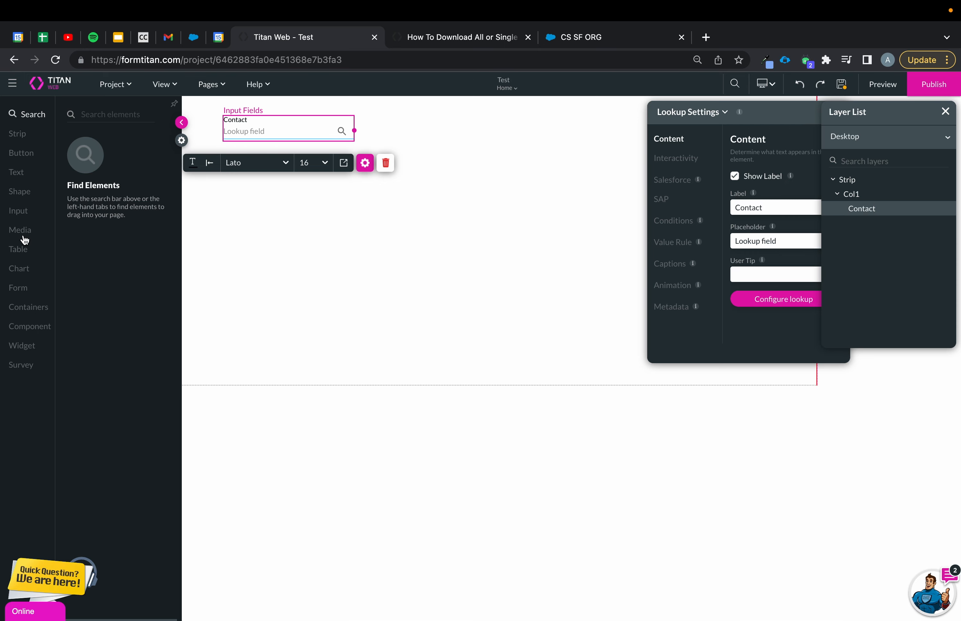
pyautogui.click(21, 249)
pyautogui.moveTo(109, 264); pyautogui.dragTo(259, 204)
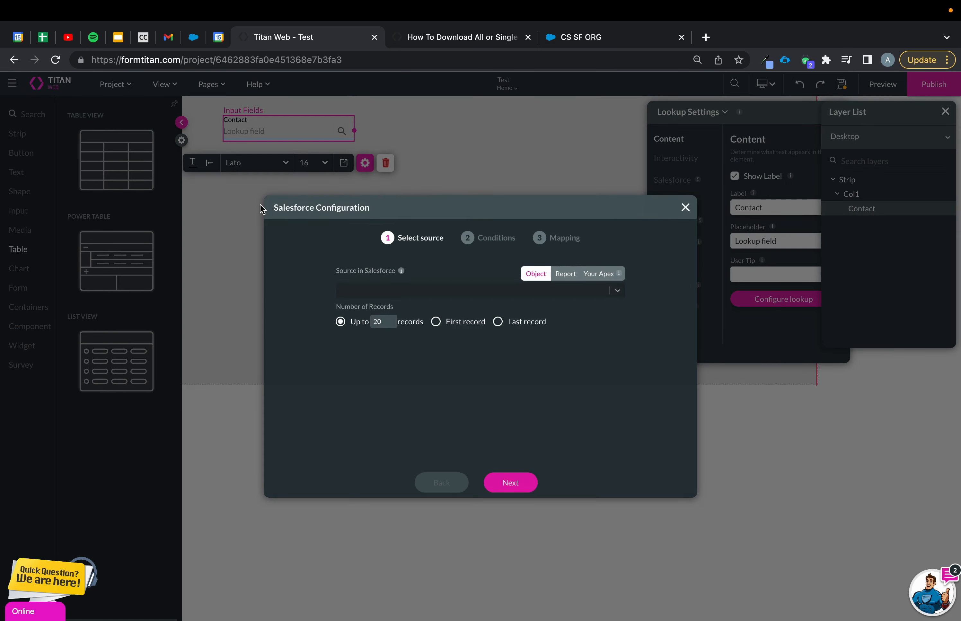
pyautogui.click(420, 297)
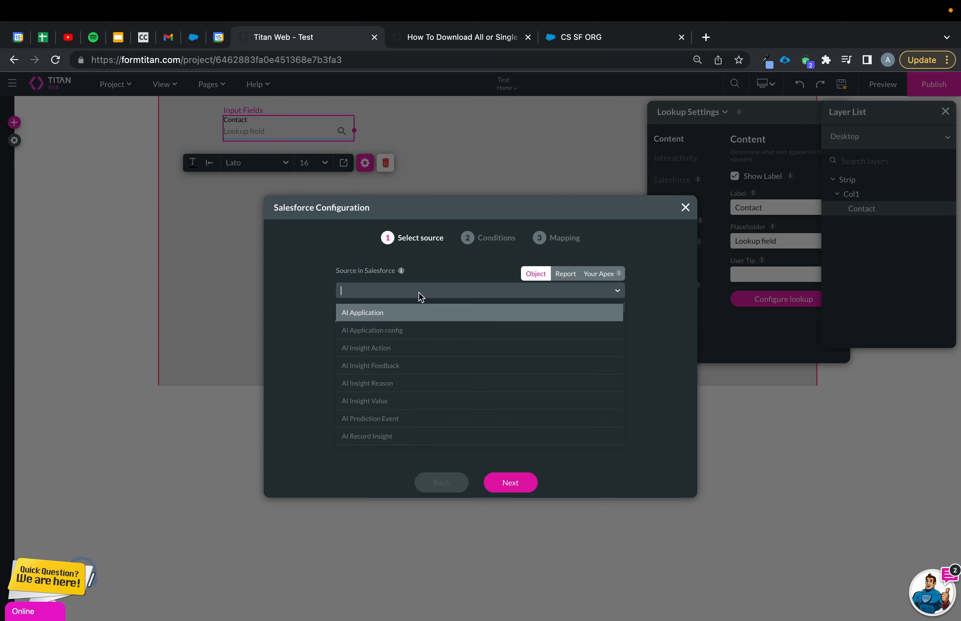
pyautogui.write('Fil')
pyautogui.click(390, 420)
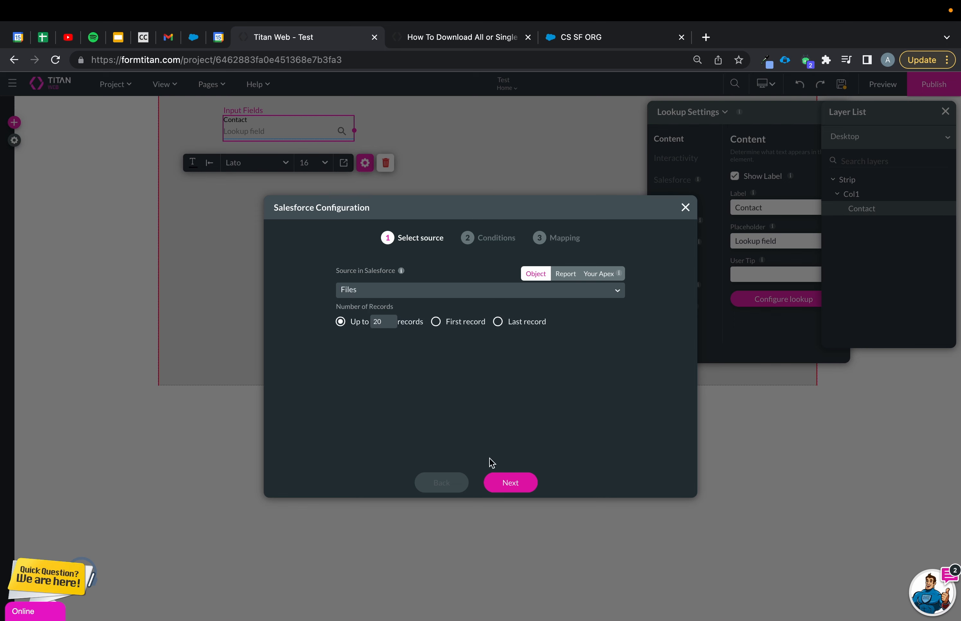
pyautogui.click(511, 483)
# Step: Set the table's condition to First Publish Location ID Equals the field Contact / Value and proceed to the mapping
pyautogui.click(386, 294)
pyautogui.write('fir')
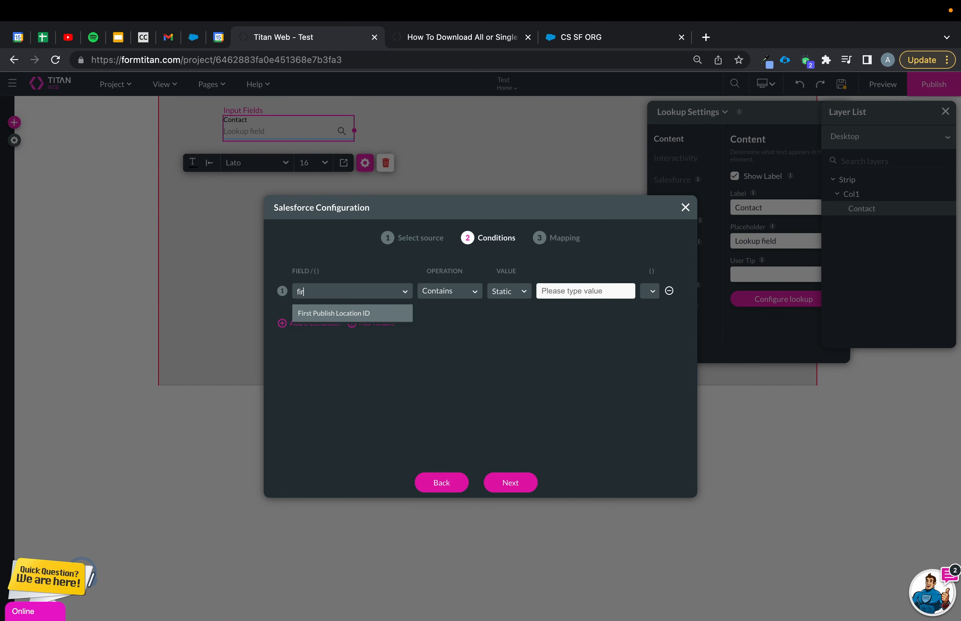
pyautogui.click(372, 317)
pyautogui.click(440, 292)
pyautogui.click(440, 332)
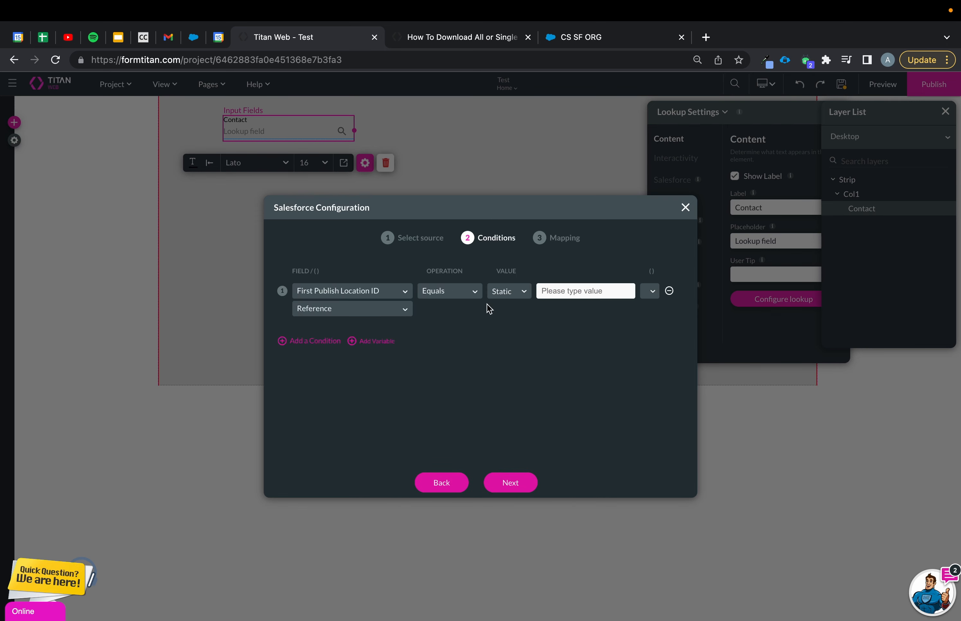
pyautogui.click(518, 292)
pyautogui.click(516, 331)
pyautogui.click(569, 294)
pyautogui.write('look')
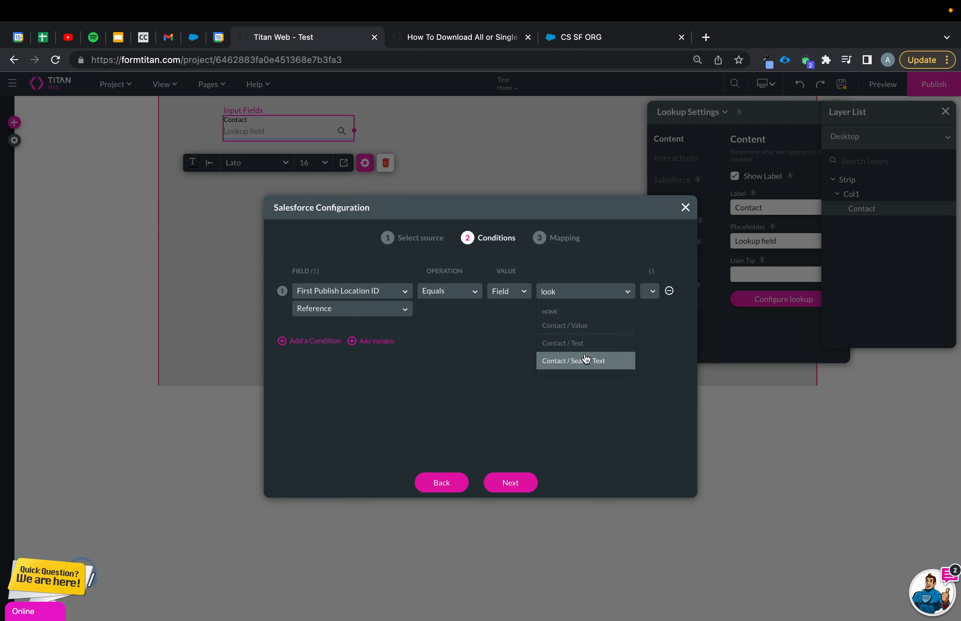
pyautogui.click(595, 328)
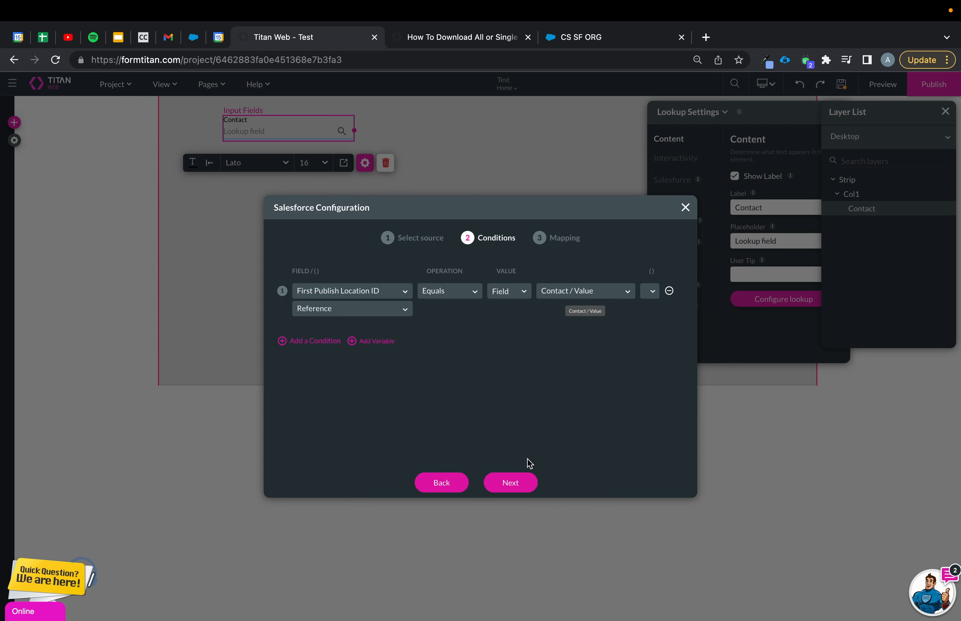
pyautogui.click(513, 483)
# Step: Add two columns to the table mapping and map the first one to the Title field
pyautogui.click(315, 452)
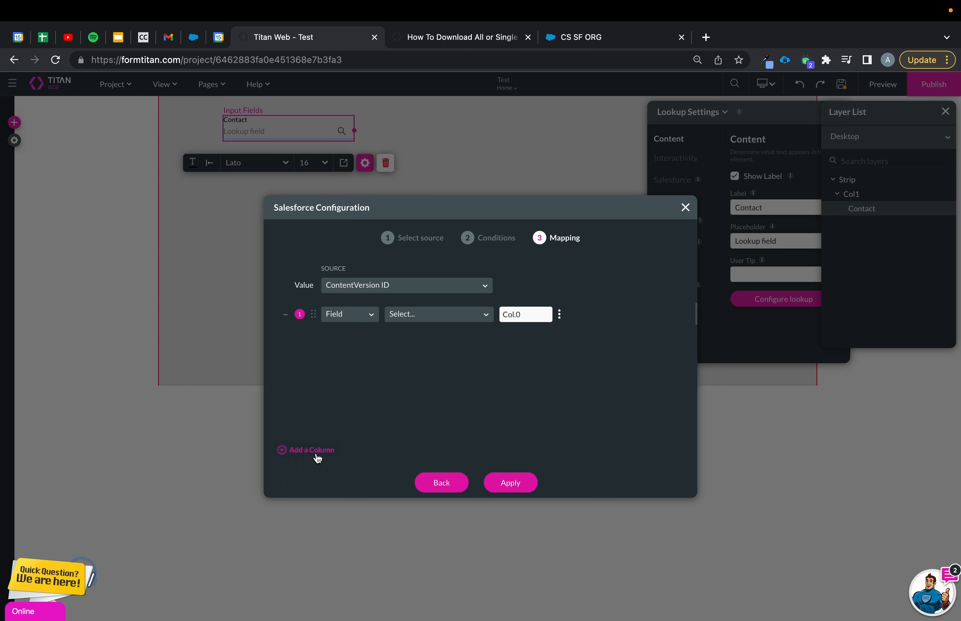
pyautogui.click(317, 458)
pyautogui.click(431, 318)
pyautogui.write('file')
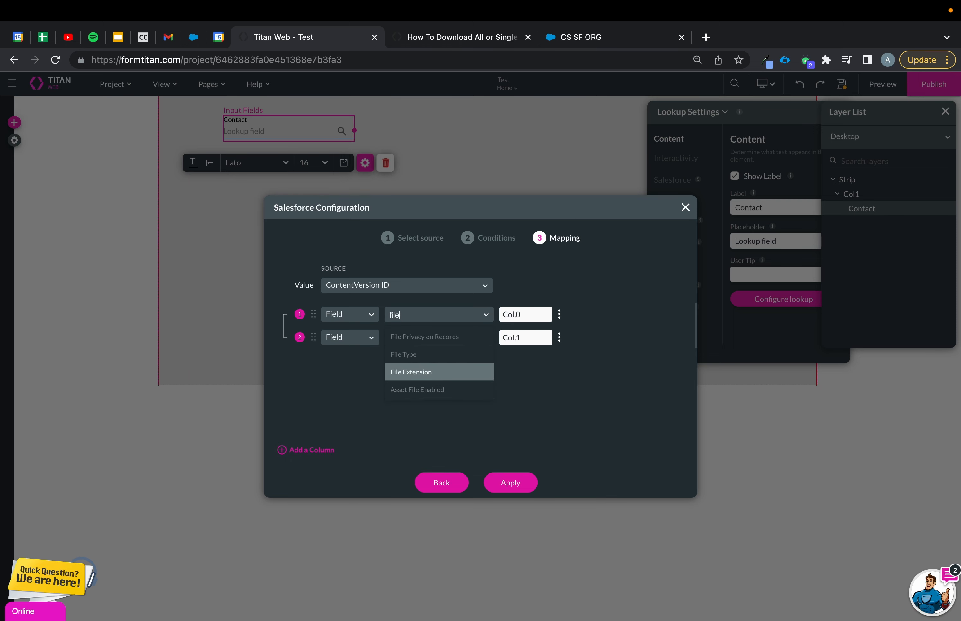
pyautogui.press('BackSpace')
pyautogui.press('BackSpace')
pyautogui.press('BackSpace')
pyautogui.press('BackSpace')
pyautogui.write('tit')
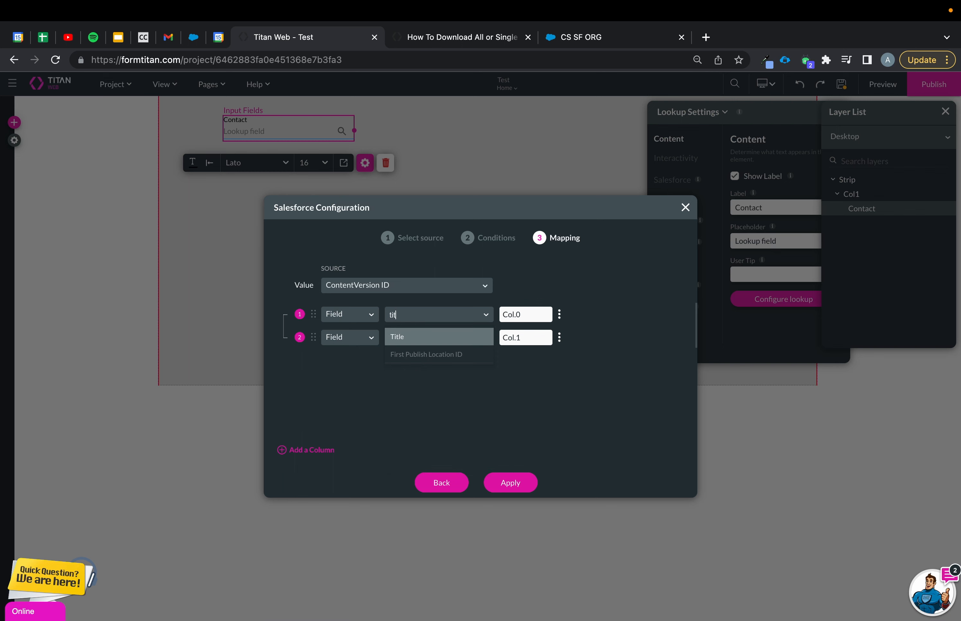
pyautogui.click(444, 339)
# Step: Change the second column to a Button and name it Download File
pyautogui.click(445, 343)
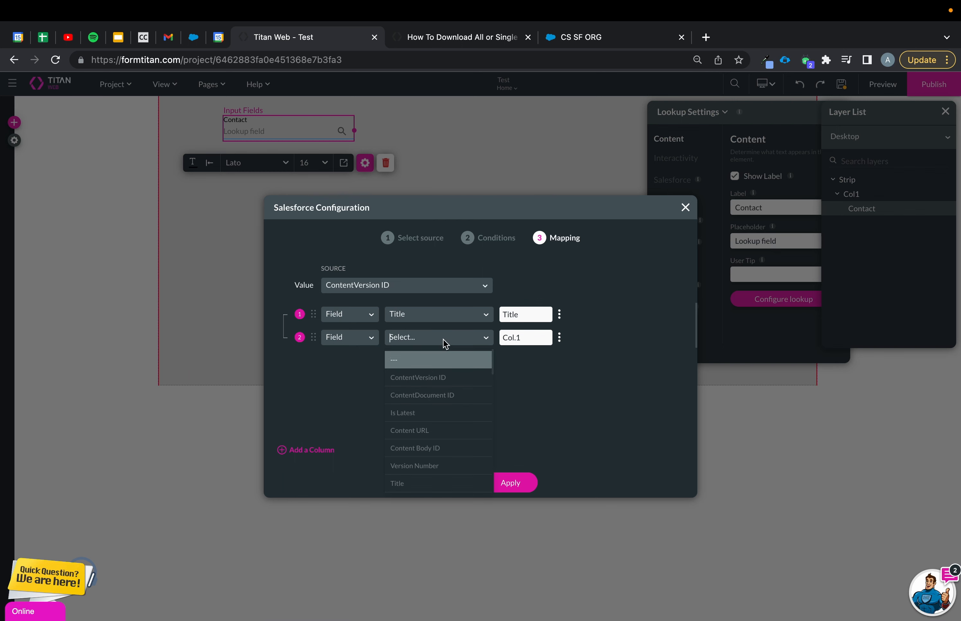
pyautogui.click(354, 337)
pyautogui.click(354, 431)
pyautogui.click(520, 342)
pyautogui.write('Download File')
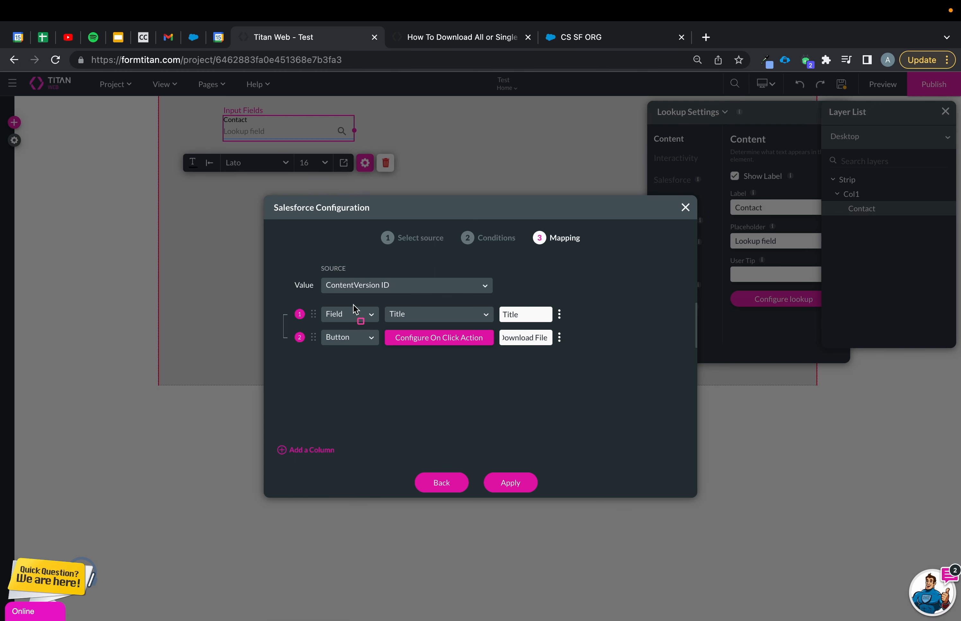
# Step: Set the mapping's source value to Hash Value and apply the Power Table's Salesforce configuration
pyautogui.moveTo(276, 255); pyautogui.dragTo(514, 300)
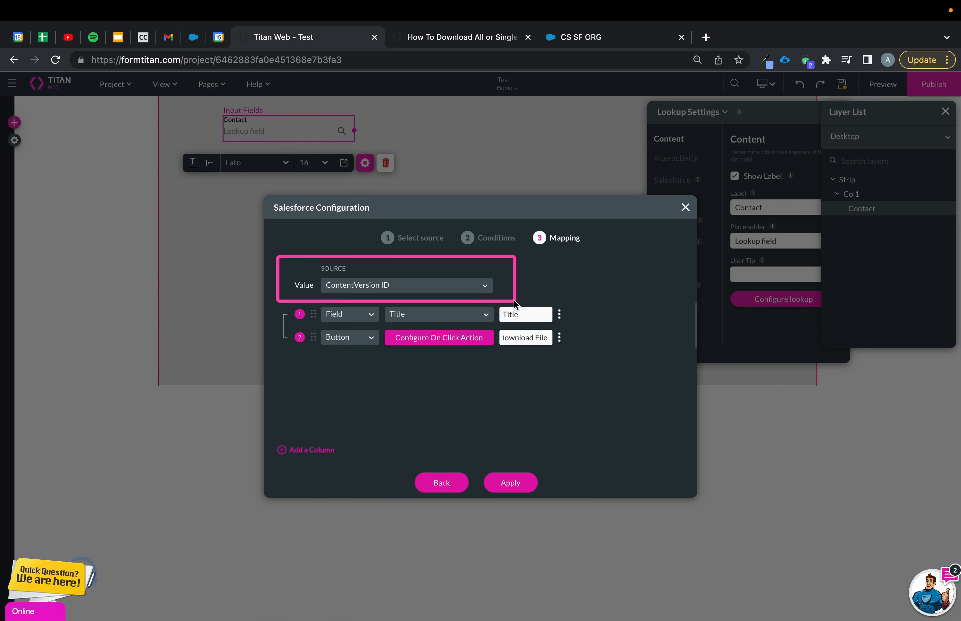
pyautogui.click(453, 294)
pyautogui.write('hash')
pyautogui.click(423, 310)
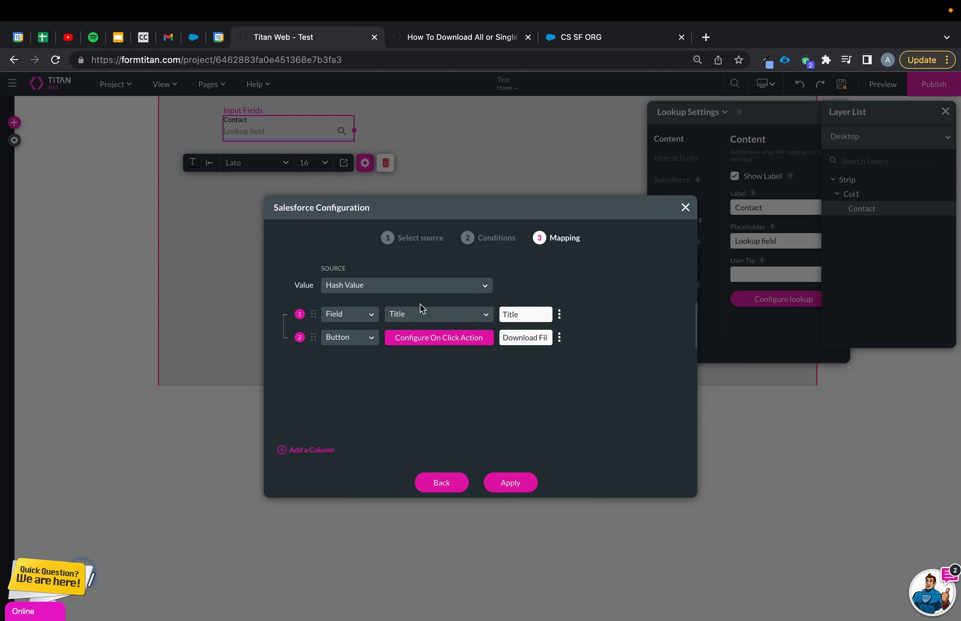
pyautogui.click(527, 479)
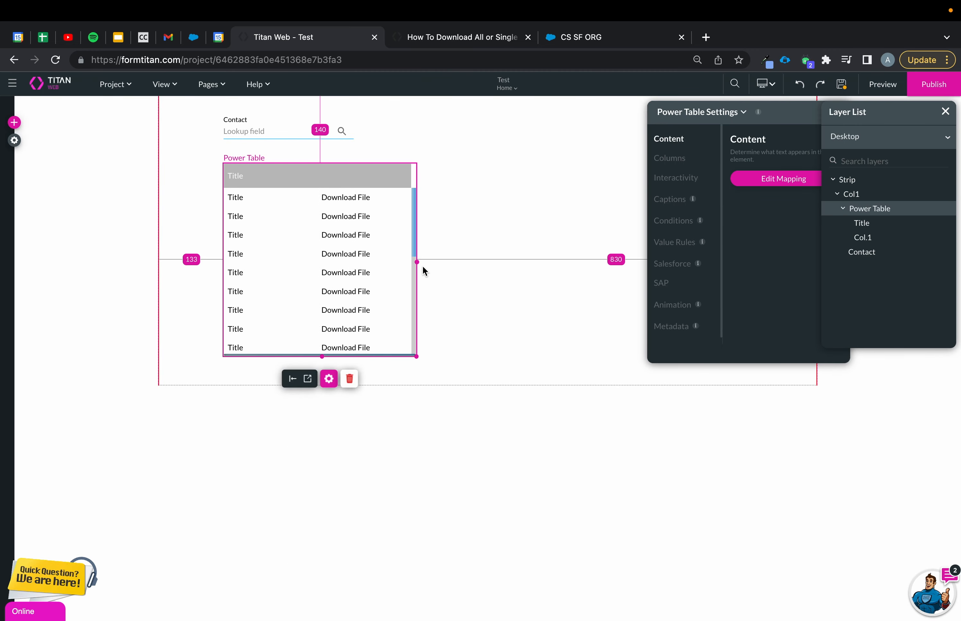
# Step: Widen the Power Table and set its button fill to the theme blue rgba(0,145,255, 1)
pyautogui.moveTo(417, 263); pyautogui.dragTo(475, 262)
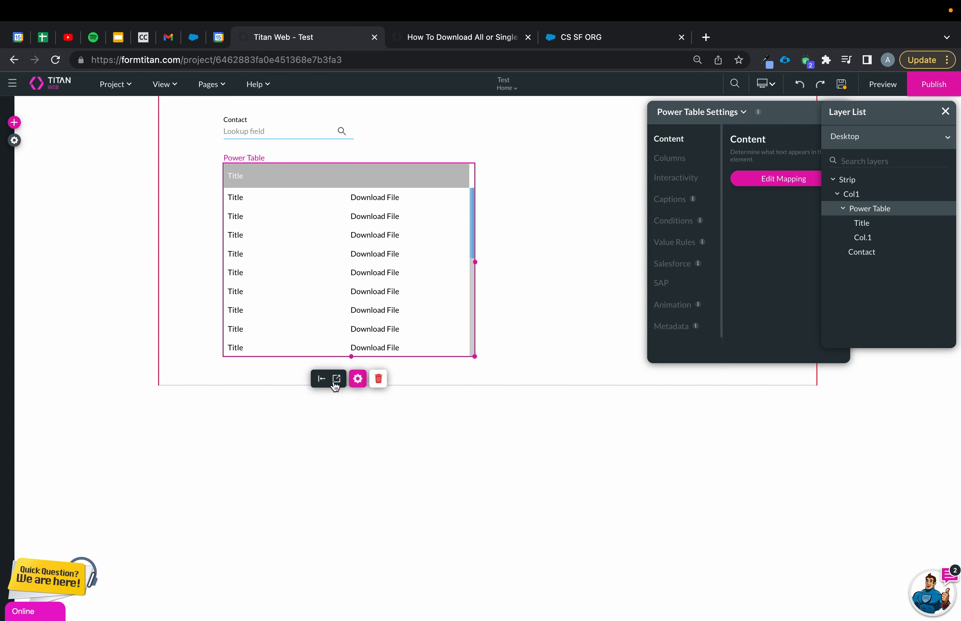
pyautogui.click(338, 382)
pyautogui.scroll(-8, 692, 342)
pyautogui.click(671, 276)
pyautogui.click(760, 188)
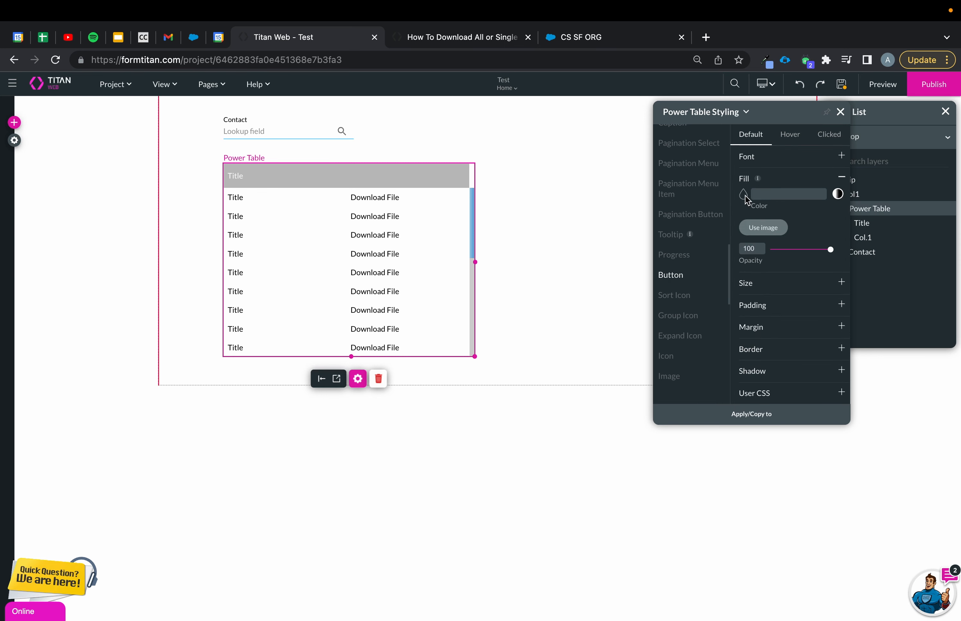
pyautogui.click(761, 194)
pyautogui.click(740, 344)
pyautogui.click(818, 220)
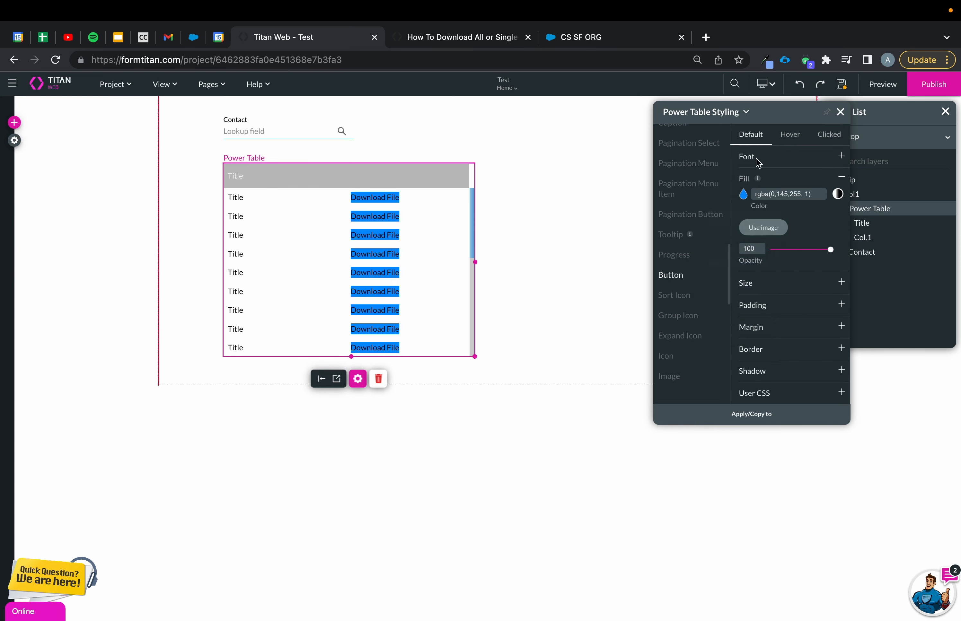
# Step: Set the table buttons' font color to white, hex ffffff
pyautogui.click(751, 158)
pyautogui.click(747, 216)
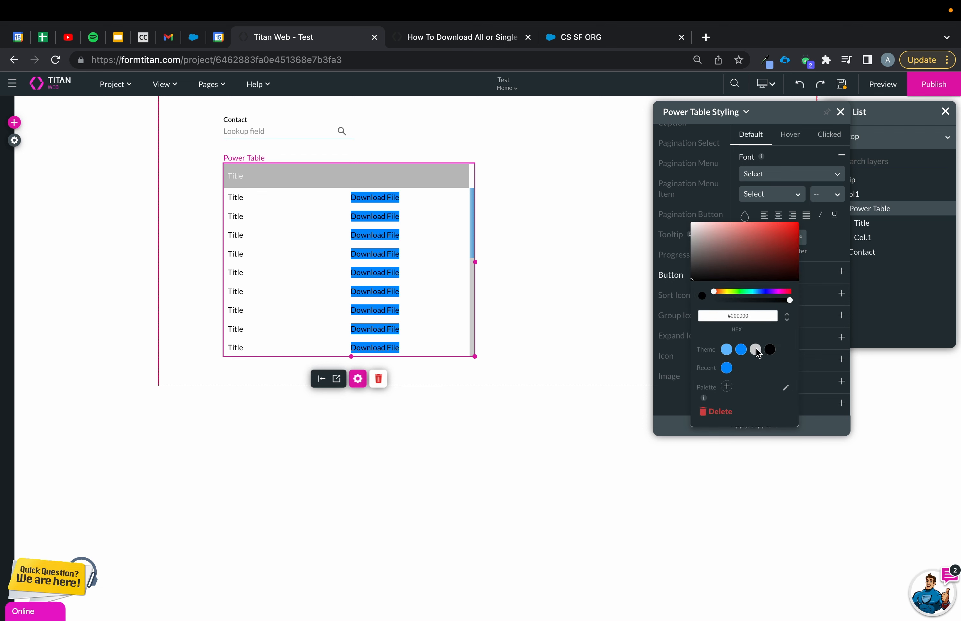
pyautogui.click(761, 316)
pyautogui.press('BackSpace')
pyautogui.press('BackSpace')
pyautogui.write('ffffff')
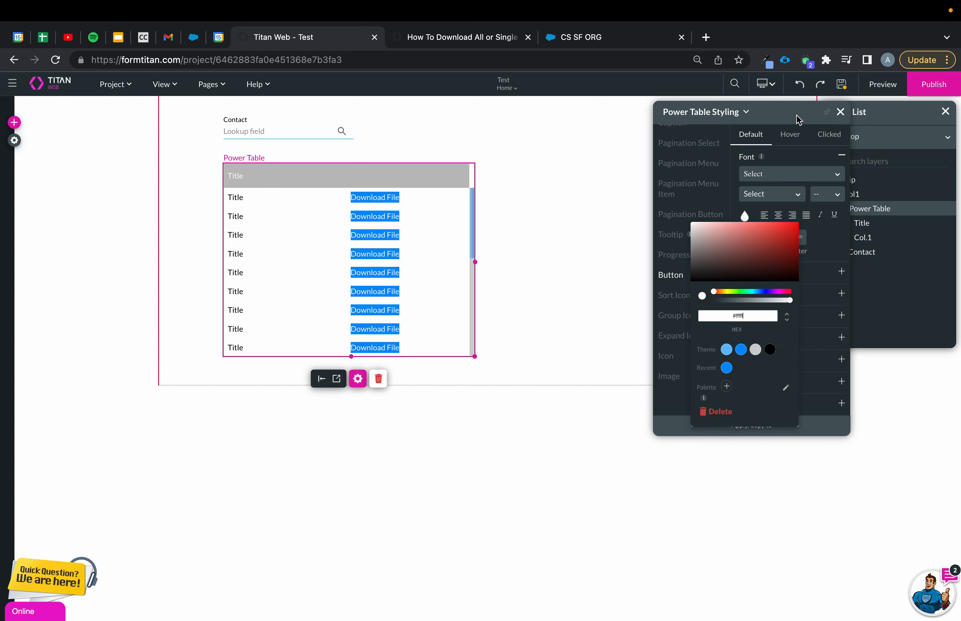
pyautogui.click(785, 161)
# Step: Set the Power Table buttons' size to 150 px wide and 50 px high and finish styling
pyautogui.click(774, 304)
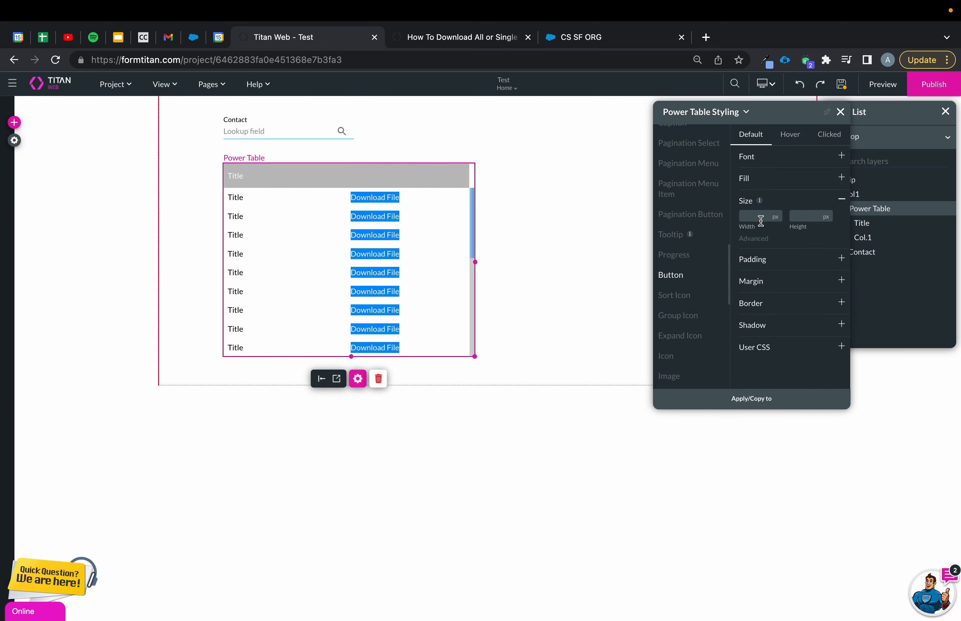
pyautogui.write('150')
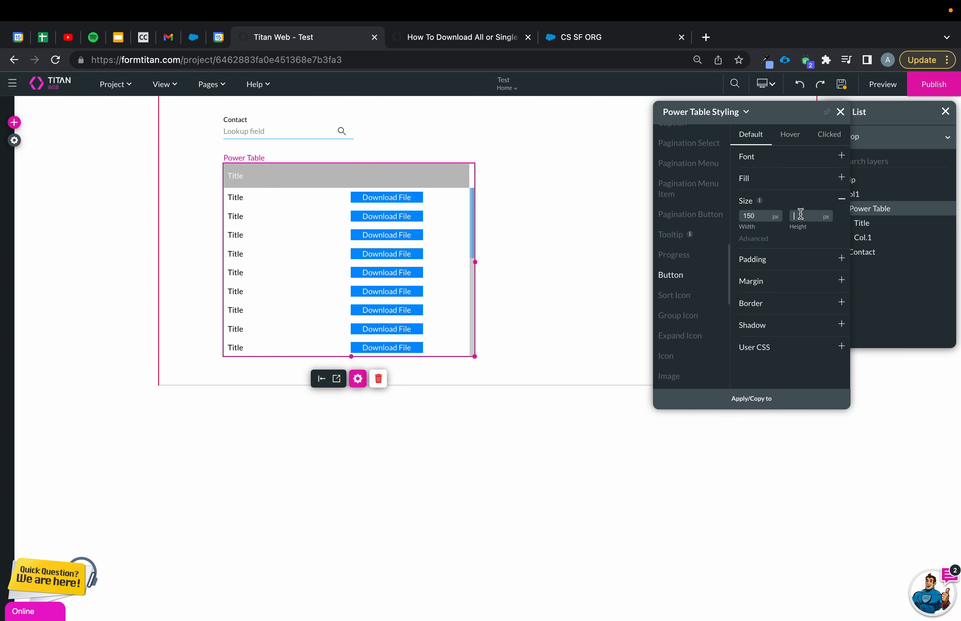
pyautogui.click(800, 215)
pyautogui.write('50')
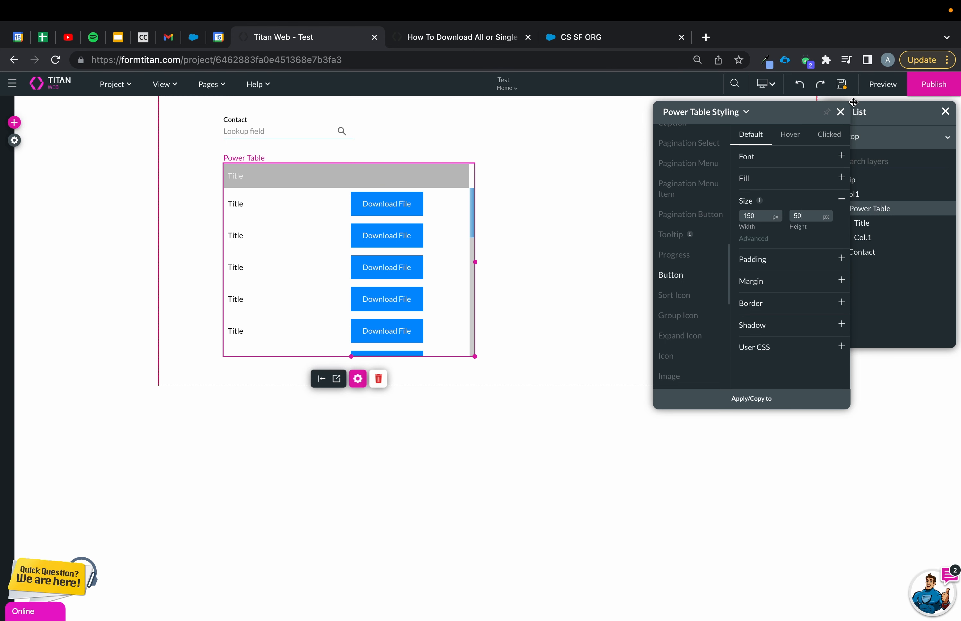
pyautogui.click(840, 112)
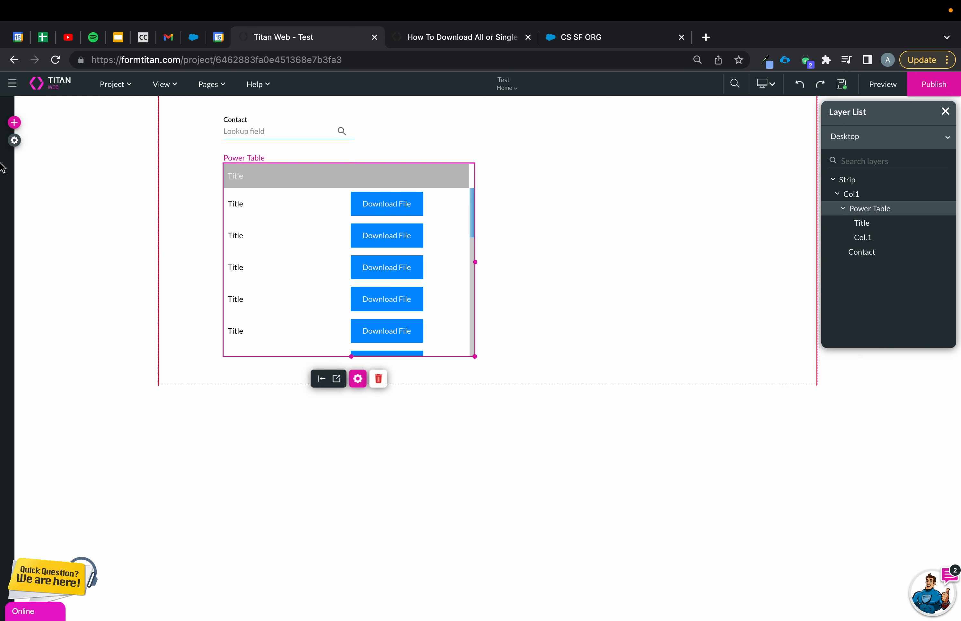
# Step: Change the description of the project's Salesforce Contact get integration to "1) Brings All Contacts" and apply it
pyautogui.click(14, 122)
pyautogui.click(182, 140)
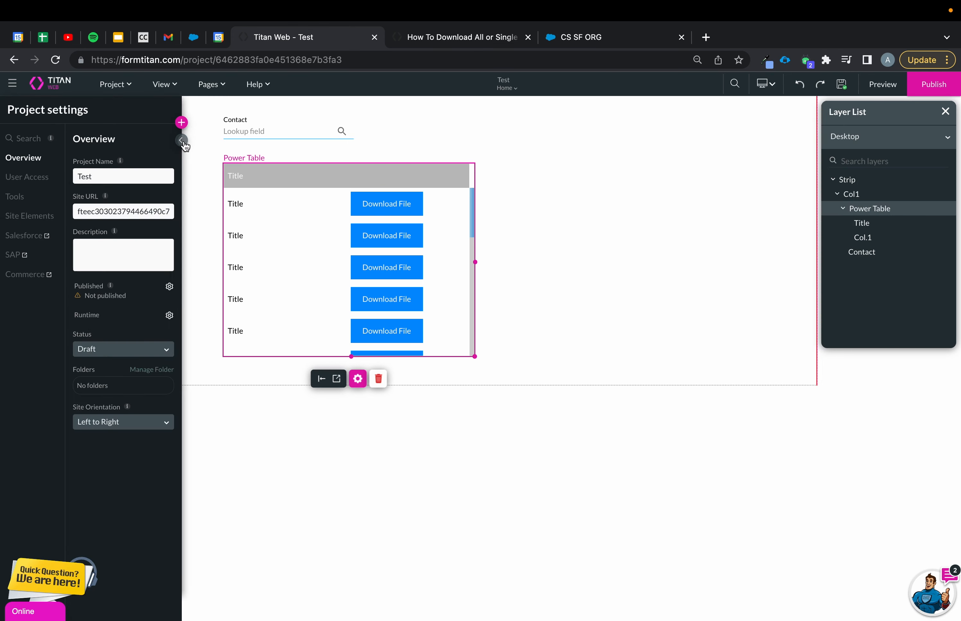
pyautogui.click(35, 237)
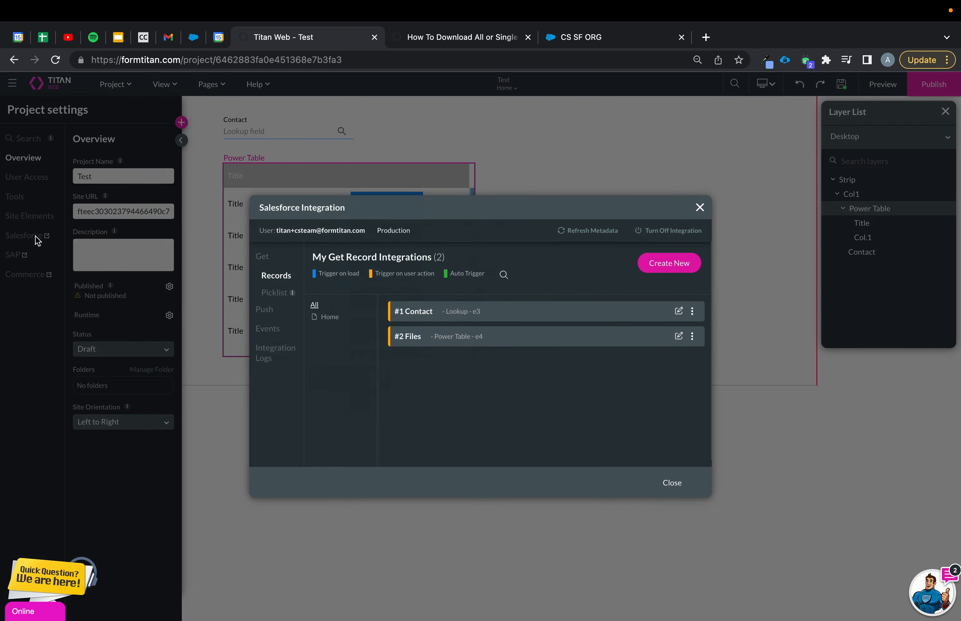
pyautogui.click(678, 312)
pyautogui.press('super+a')
pyautogui.write('1')
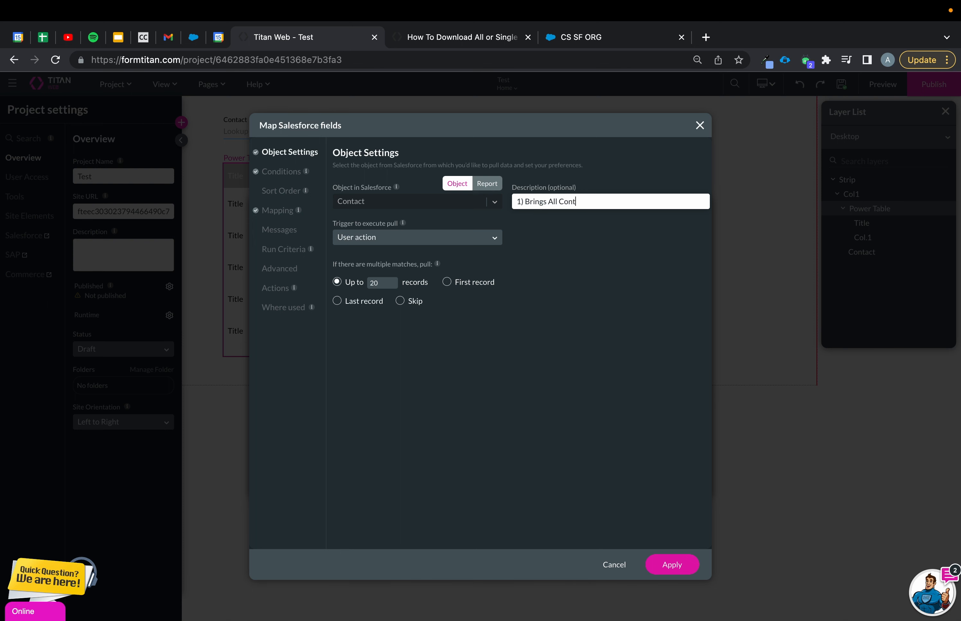
pyautogui.click(671, 565)
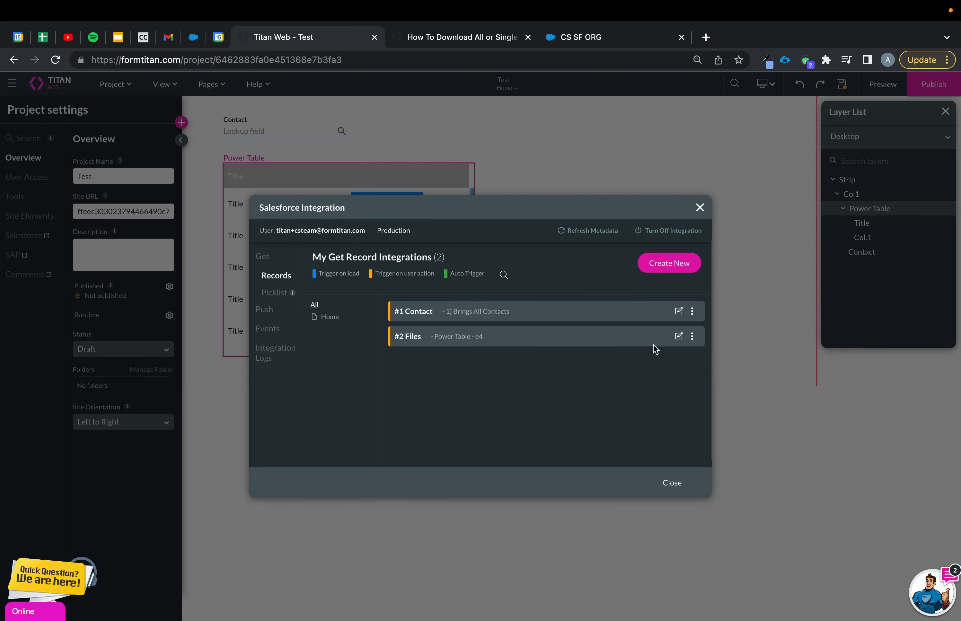
# Step: Change the Files get integration's description to "2) brings All Files to that contact"
pyautogui.click(678, 336)
pyautogui.moveTo(601, 201); pyautogui.dragTo(512, 200)
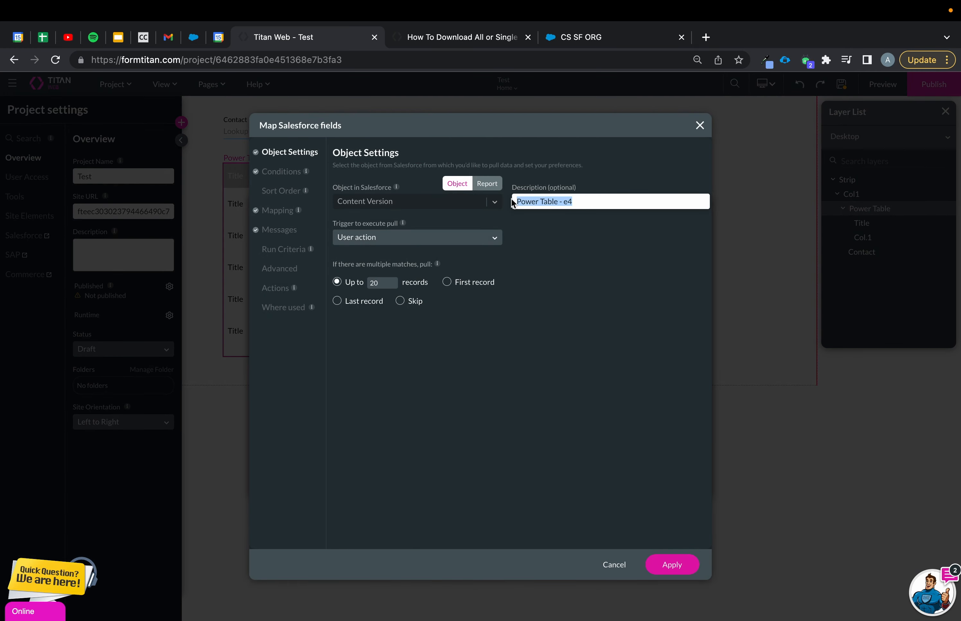
pyautogui.write('2')
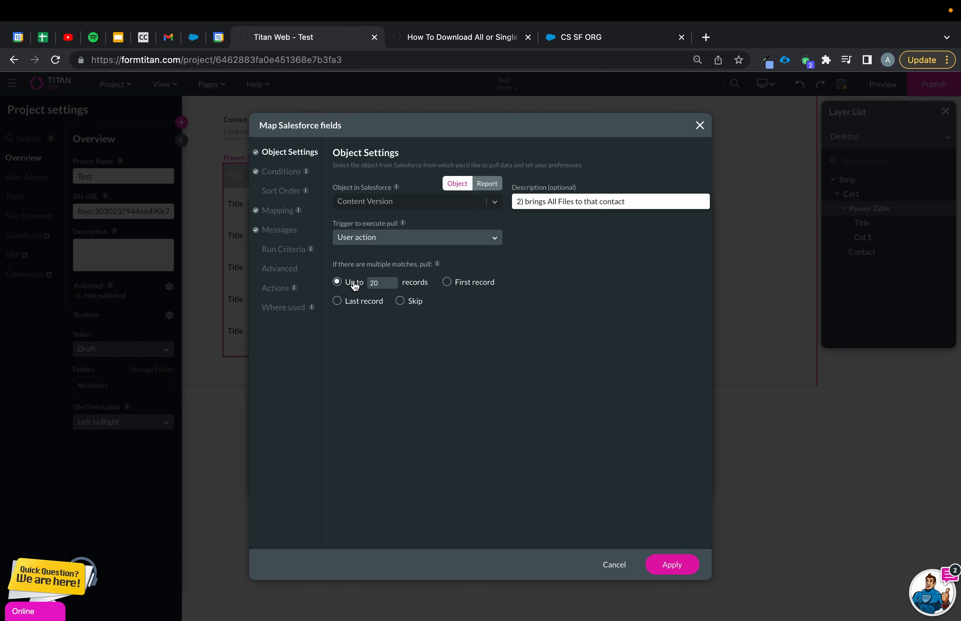
# Step: Add the run criterion Contact / Value Is not empty to the Files integration, apply it and close the Salesforce integrations
pyautogui.click(271, 251)
pyautogui.click(397, 208)
pyautogui.write('look')
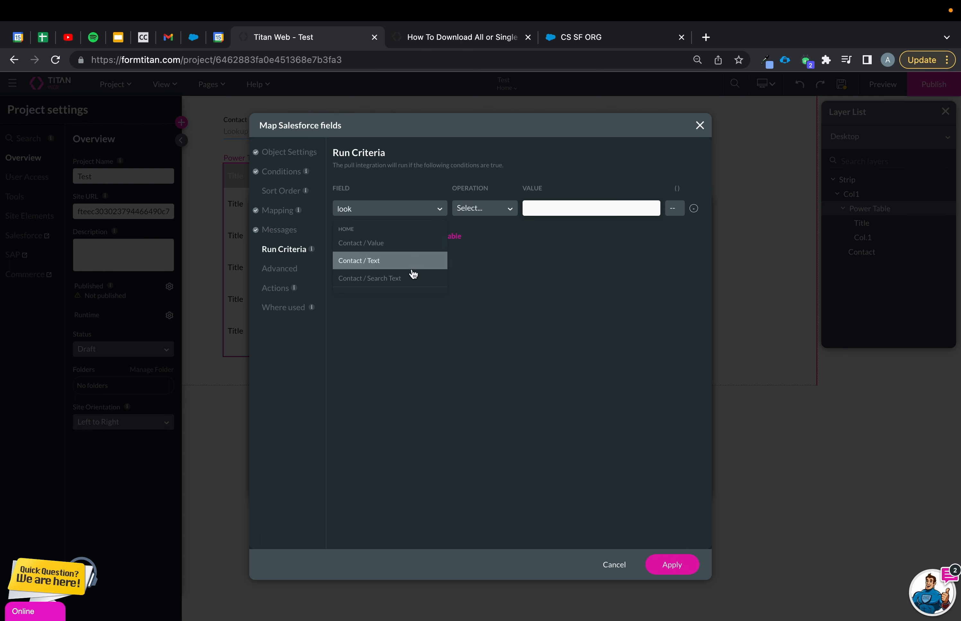
pyautogui.click(405, 244)
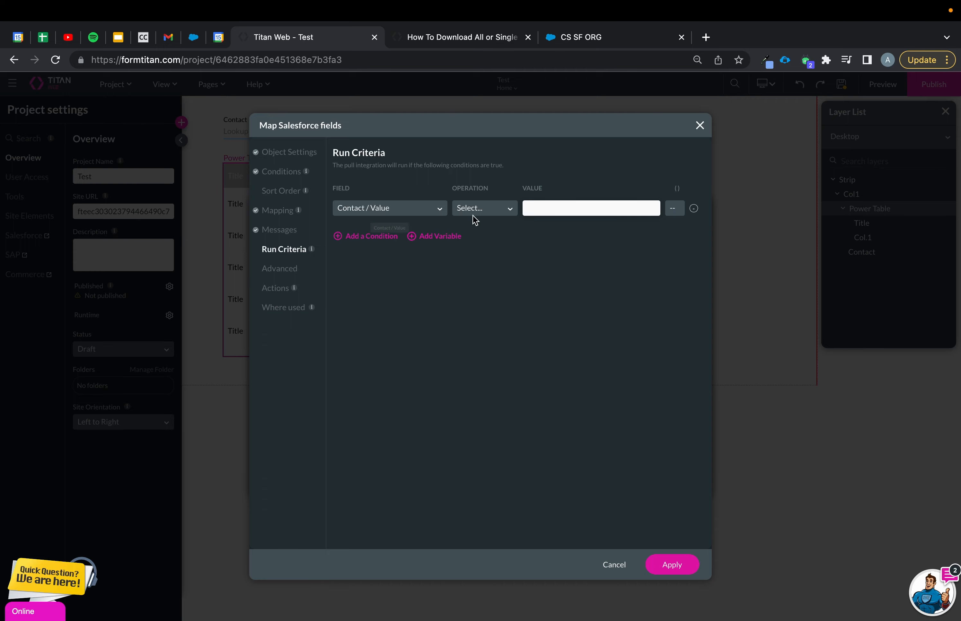
pyautogui.click(483, 212)
pyautogui.click(491, 353)
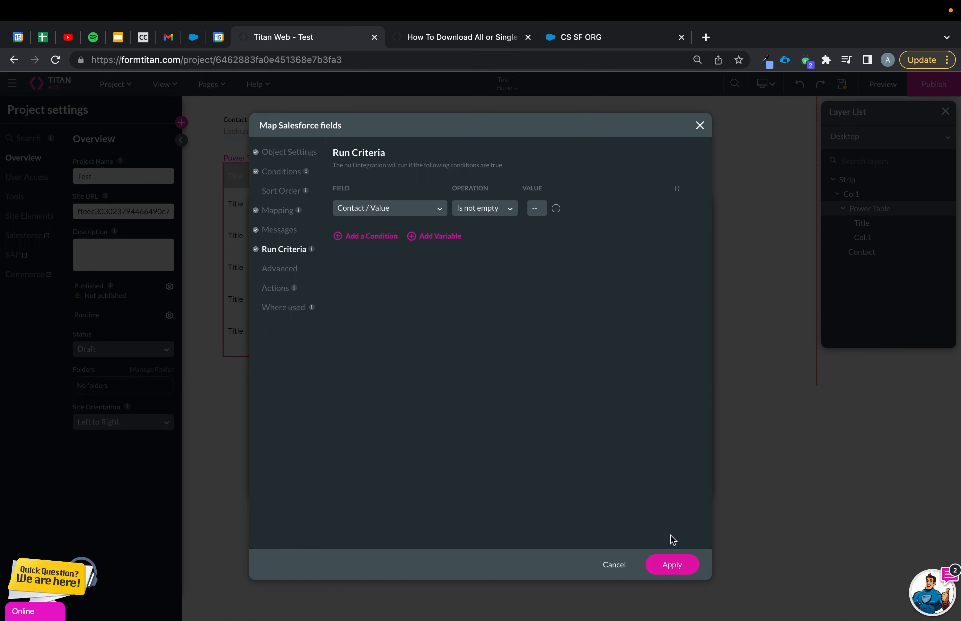
pyautogui.click(672, 564)
pyautogui.click(672, 483)
# Step: Set the Contact lookup's condition node to check that Contact / Value Is not empty
pyautogui.click(337, 131)
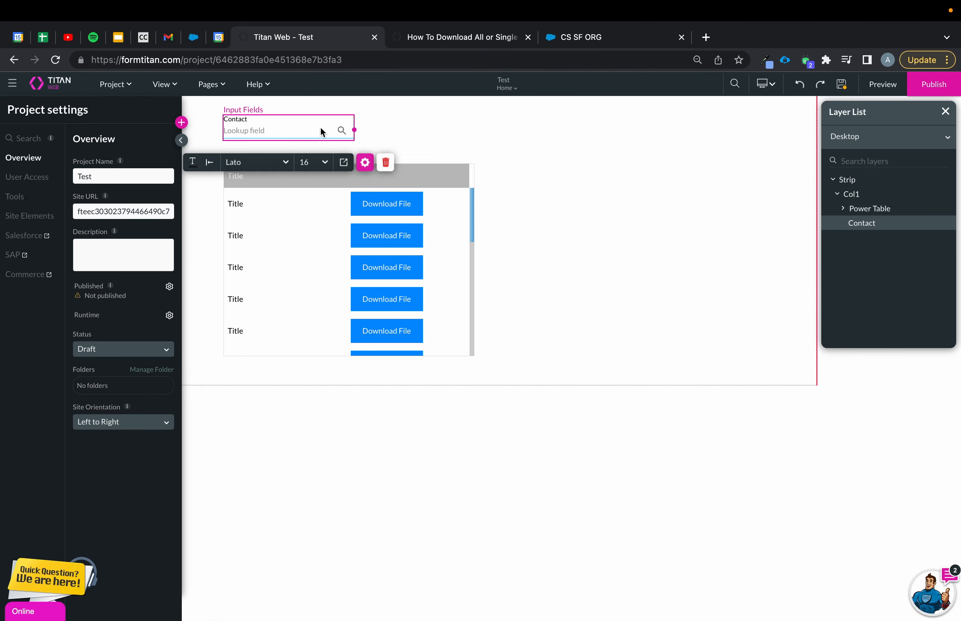
pyautogui.click(364, 162)
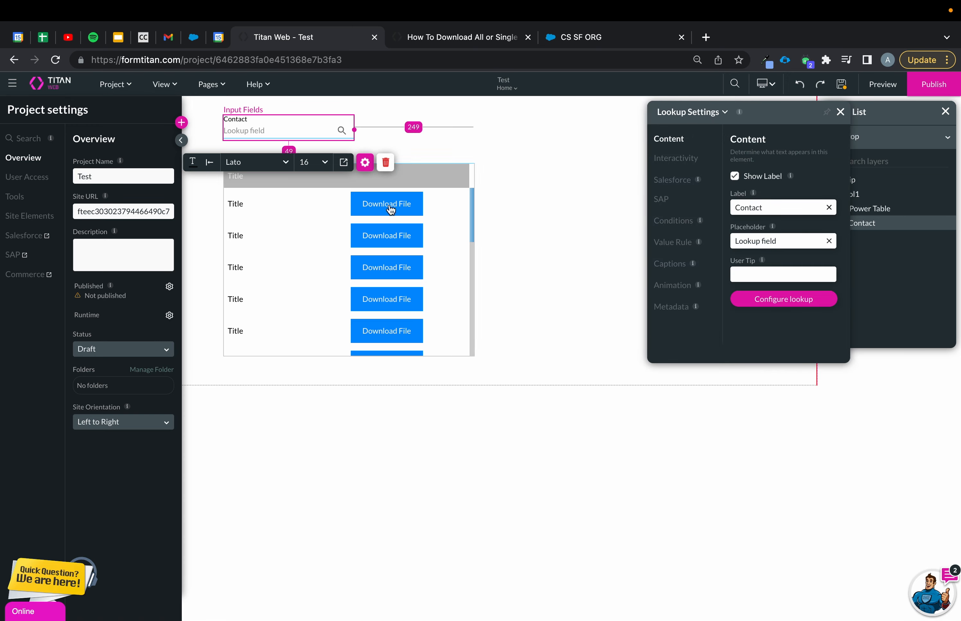
pyautogui.click(674, 225)
pyautogui.click(757, 333)
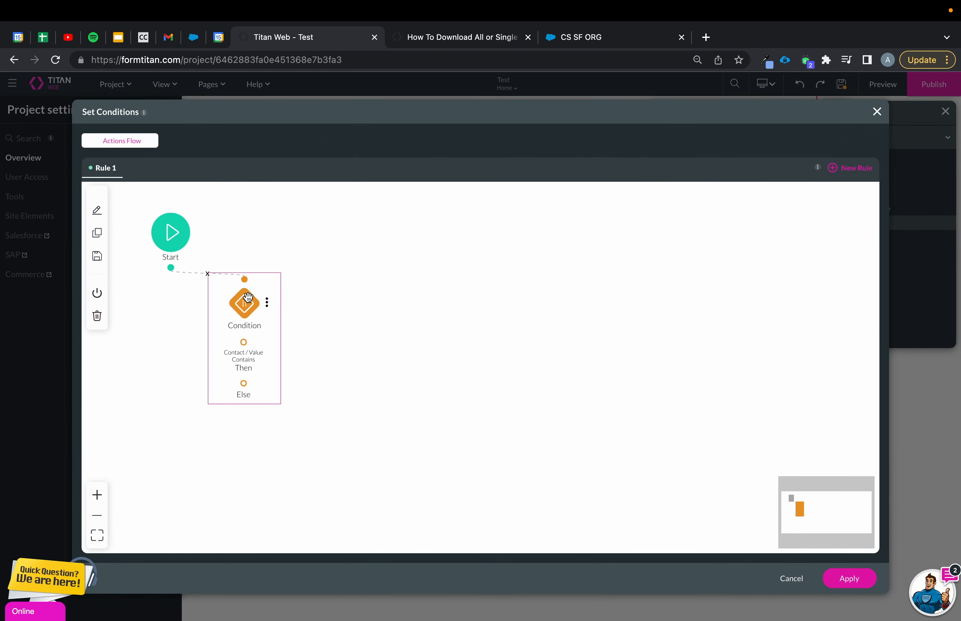
pyautogui.click(248, 298)
pyautogui.click(459, 290)
pyautogui.scroll(-3, 458, 367)
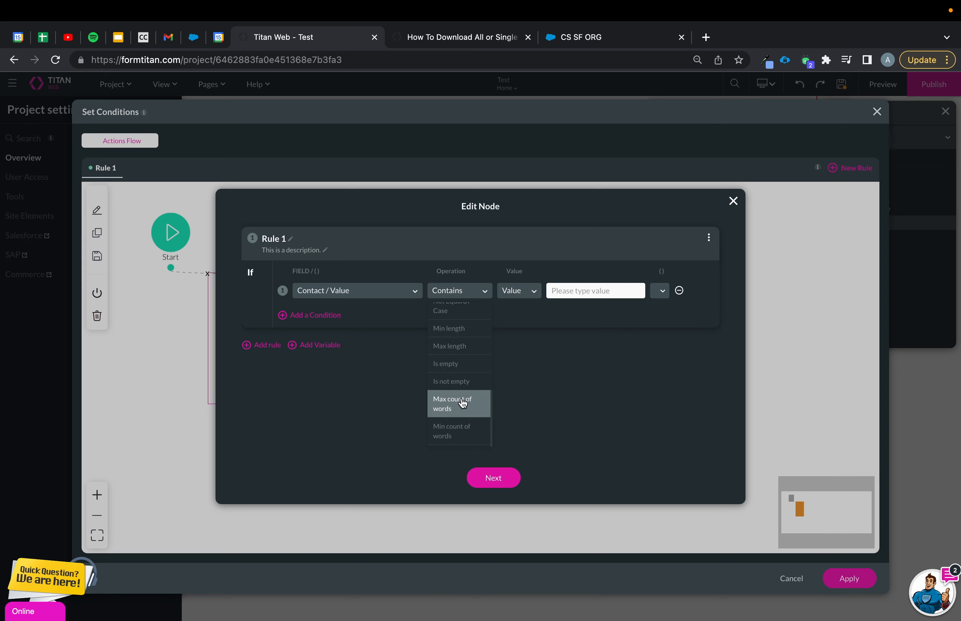
pyautogui.click(451, 381)
pyautogui.click(503, 479)
pyautogui.click(505, 480)
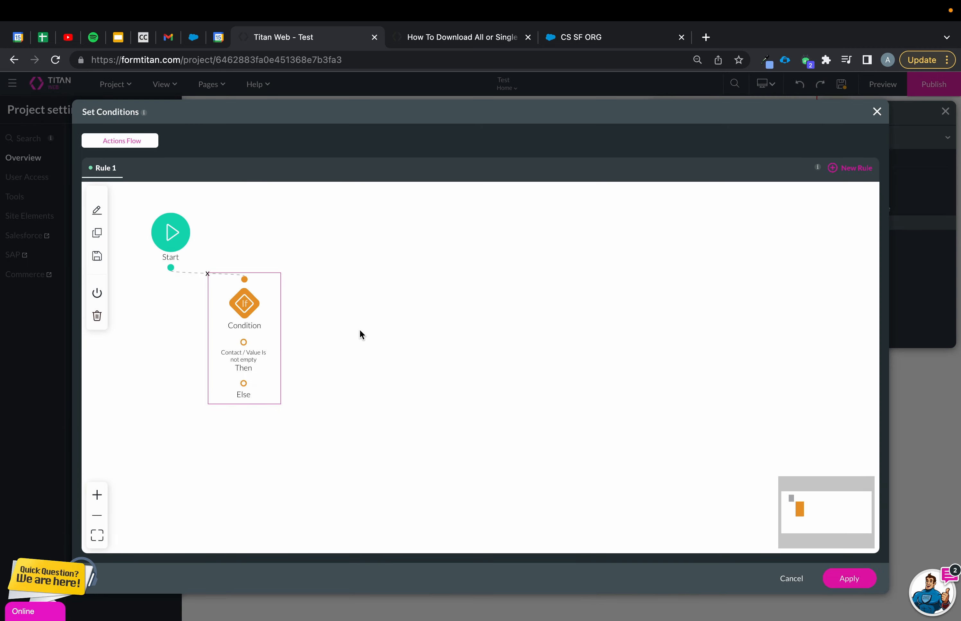
# Step: Add a Salesforce Action running the #2 Files get integration to the condition's Then branch and apply the flow
pyautogui.click(245, 342)
pyautogui.click(380, 317)
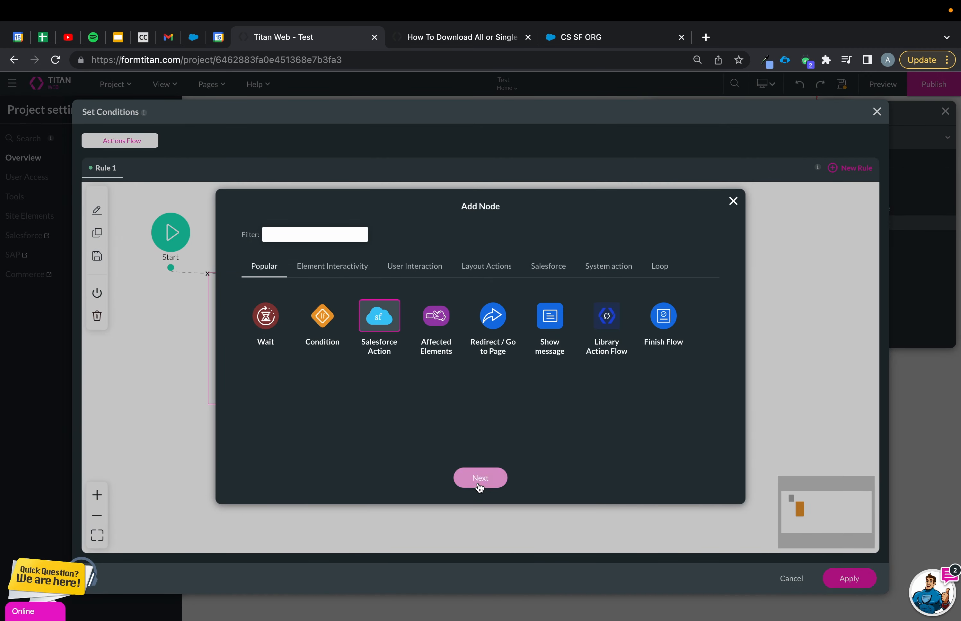
pyautogui.click(479, 488)
pyautogui.click(480, 282)
pyautogui.click(464, 305)
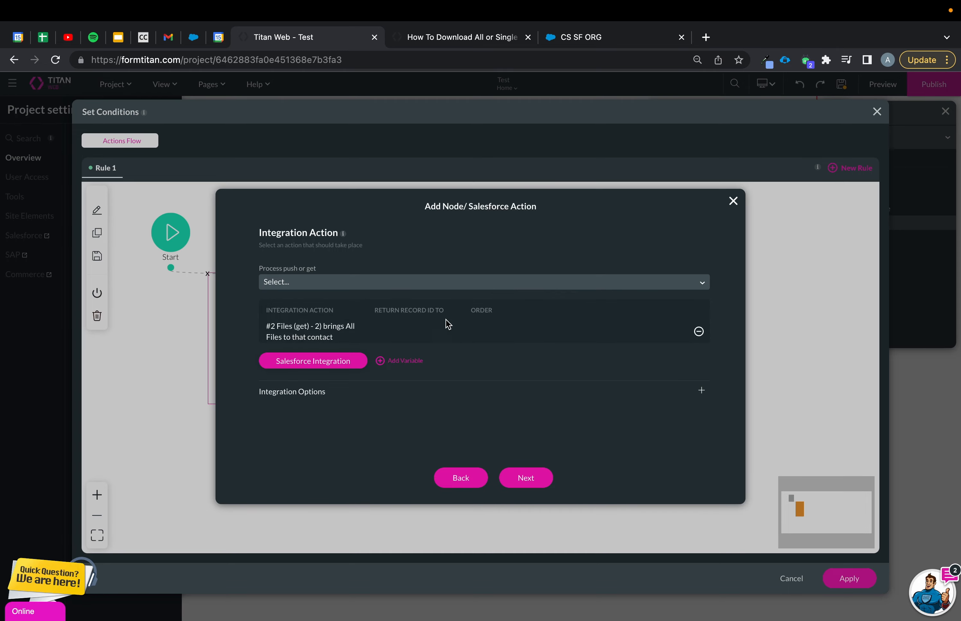
pyautogui.click(519, 482)
pyautogui.click(521, 481)
pyautogui.click(849, 578)
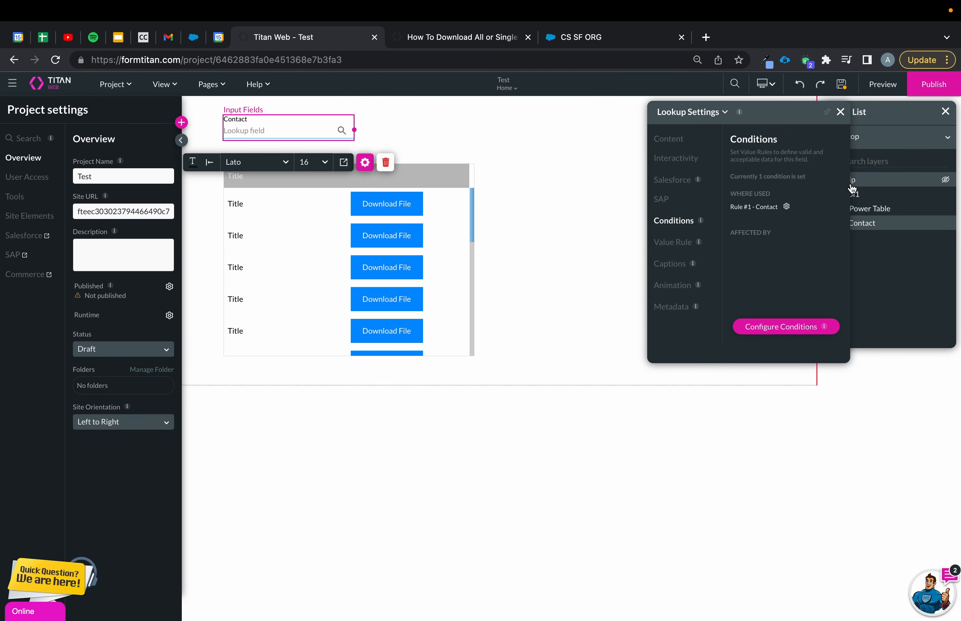
pyautogui.click(840, 90)
pyautogui.click(878, 95)
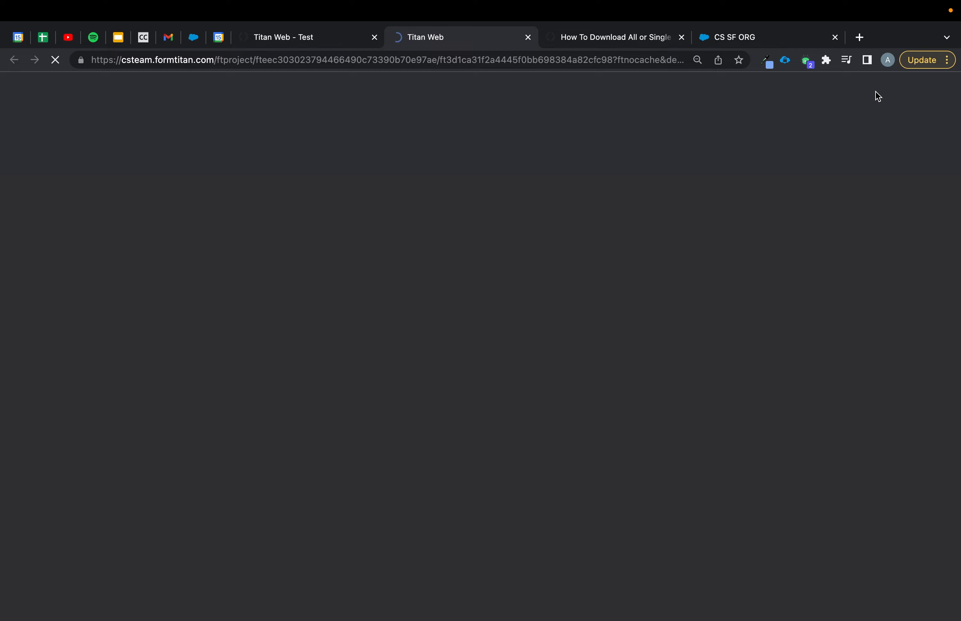
pyautogui.click(527, 37)
# Step: Enable Debug Mode in the project's development tools and save the project
pyautogui.click(15, 144)
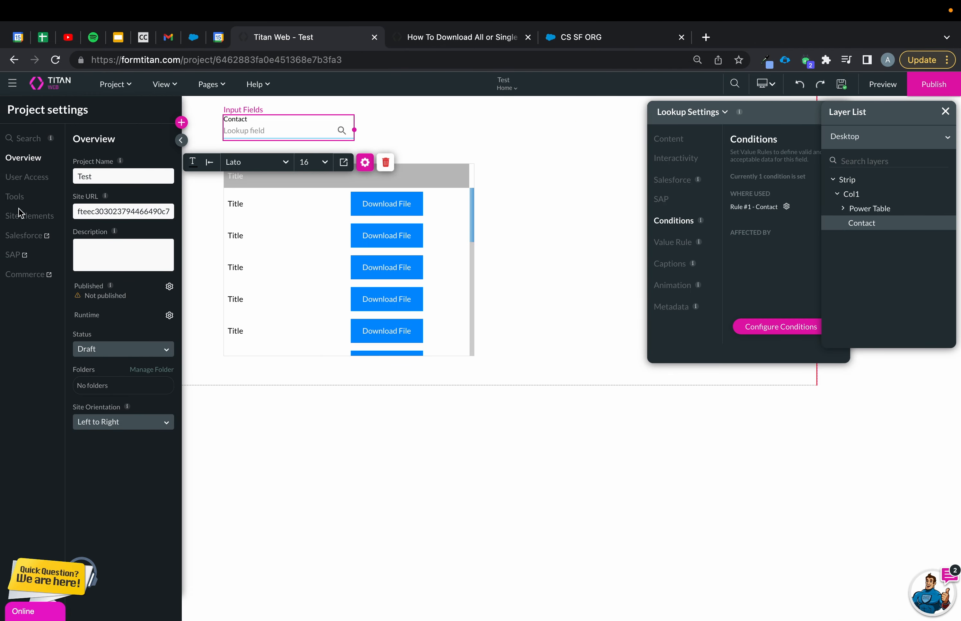
pyautogui.click(16, 196)
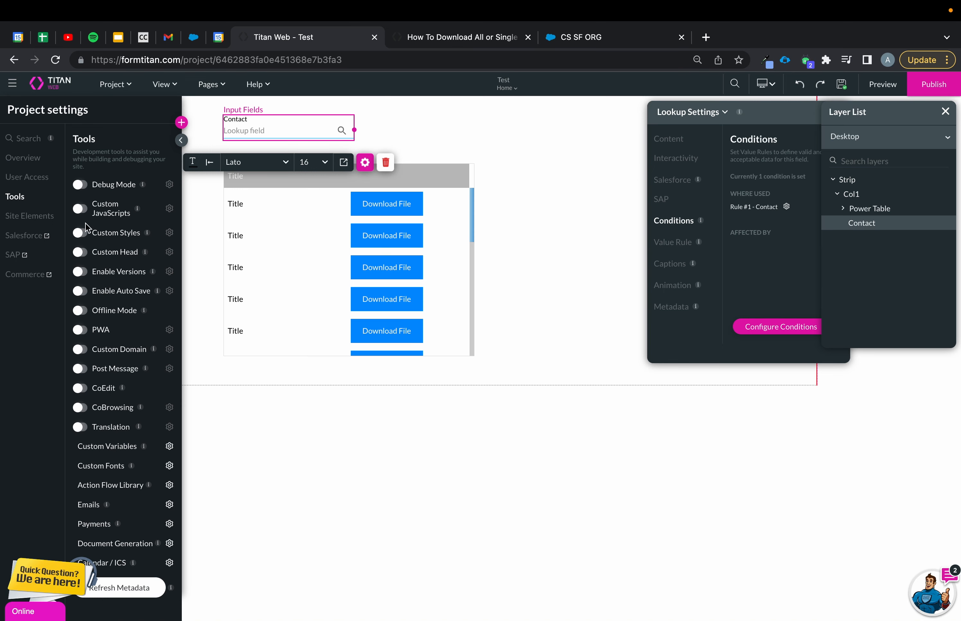
pyautogui.click(80, 184)
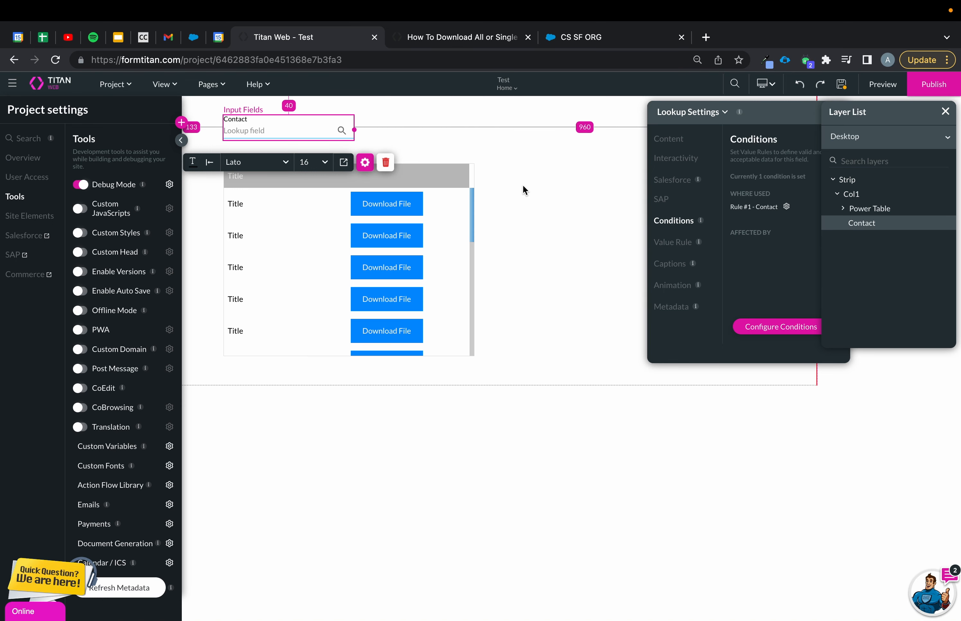
pyautogui.click(841, 85)
# Step: Preview the Test page and pick a contact by first name in the Contact lookup
pyautogui.click(882, 84)
pyautogui.click(279, 106)
pyautogui.write('alici')
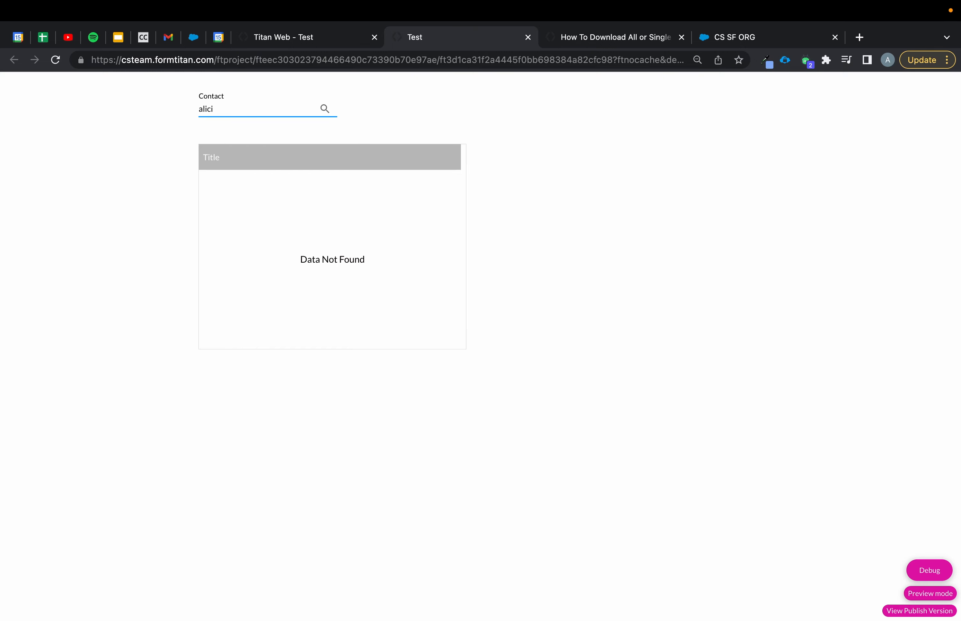
pyautogui.click(259, 127)
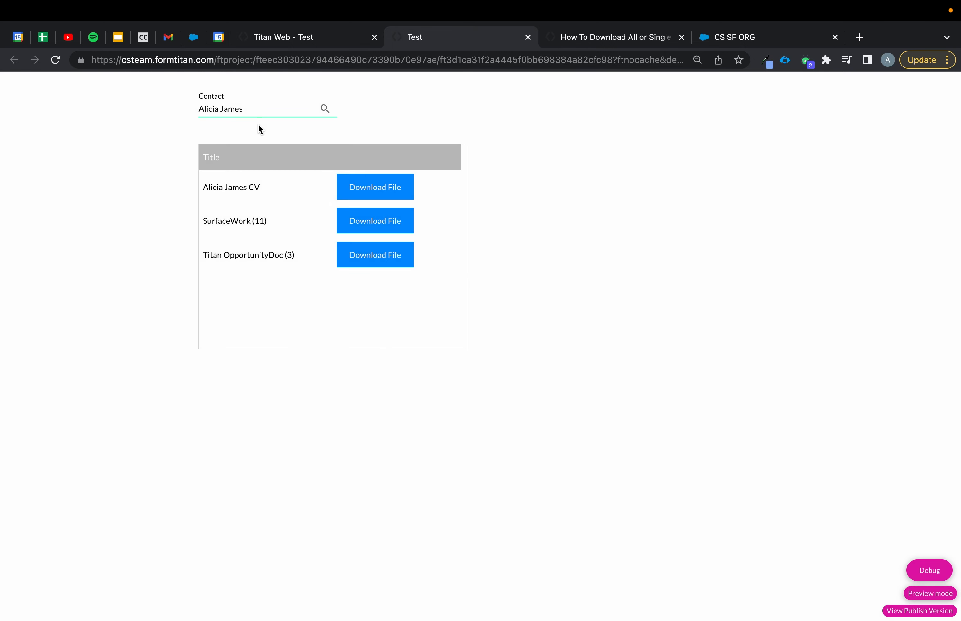
# Step: Examine the Power Table's hash value for each listed file in the preview's debug data, then close it
pyautogui.click(928, 569)
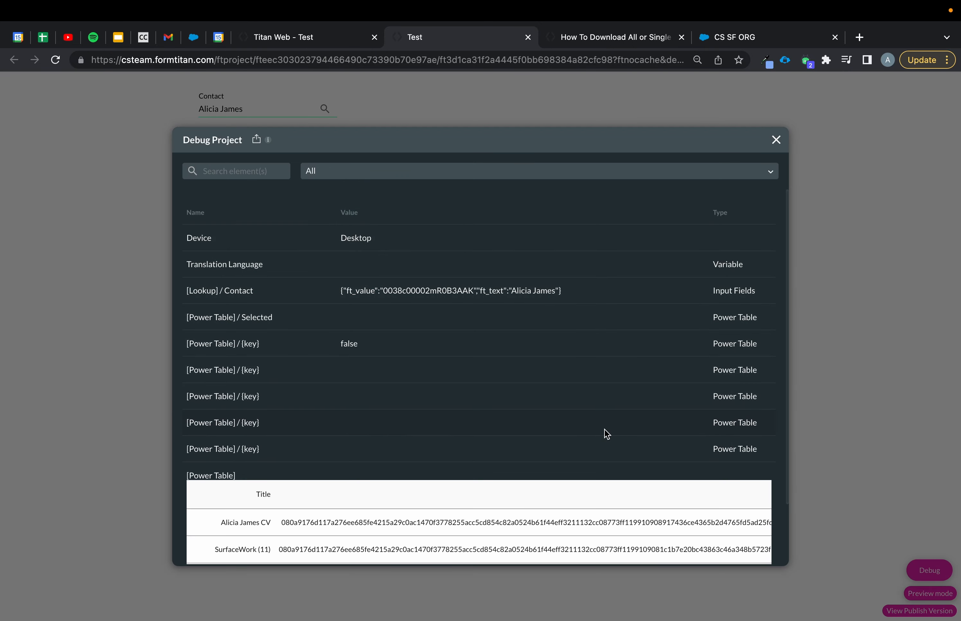
pyautogui.moveTo(287, 451); pyautogui.dragTo(731, 461)
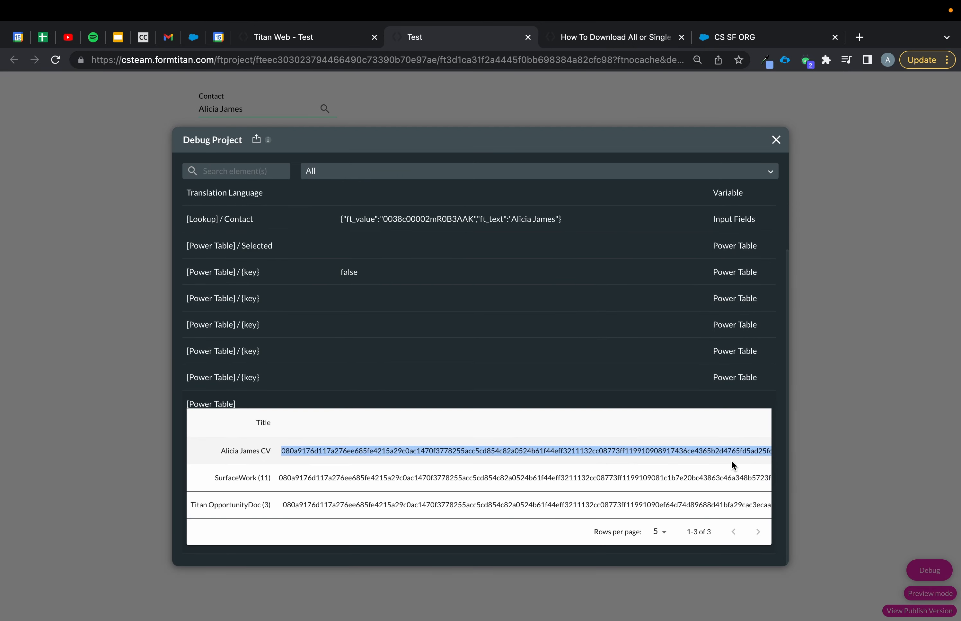
pyautogui.moveTo(281, 480); pyautogui.dragTo(625, 487)
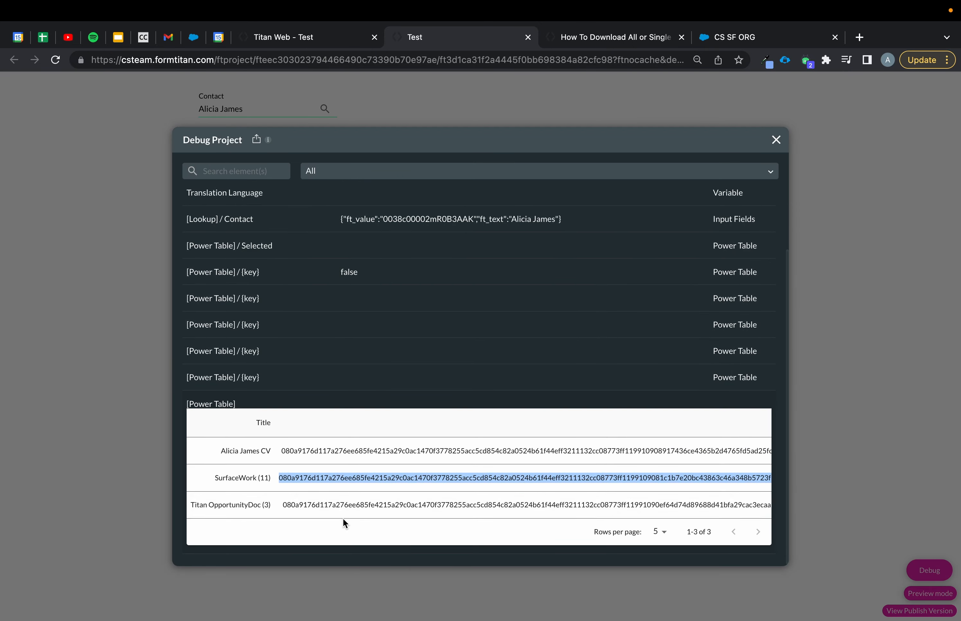
pyautogui.moveTo(295, 504); pyautogui.dragTo(565, 507)
pyautogui.click(774, 136)
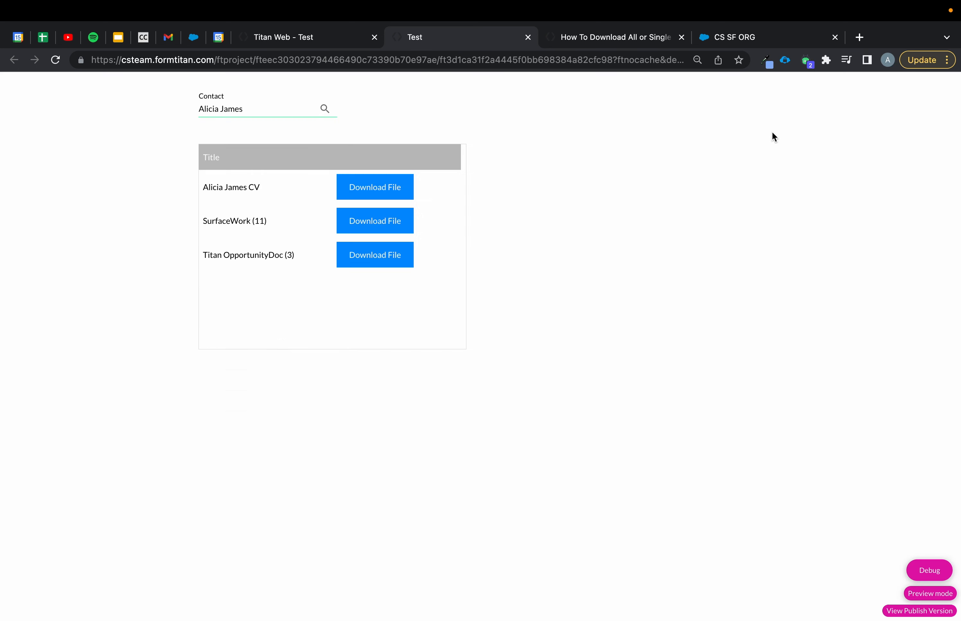
# Step: Return to the Test project in the Titan Web editor and open the Power Table's column mapping
pyautogui.click(336, 36)
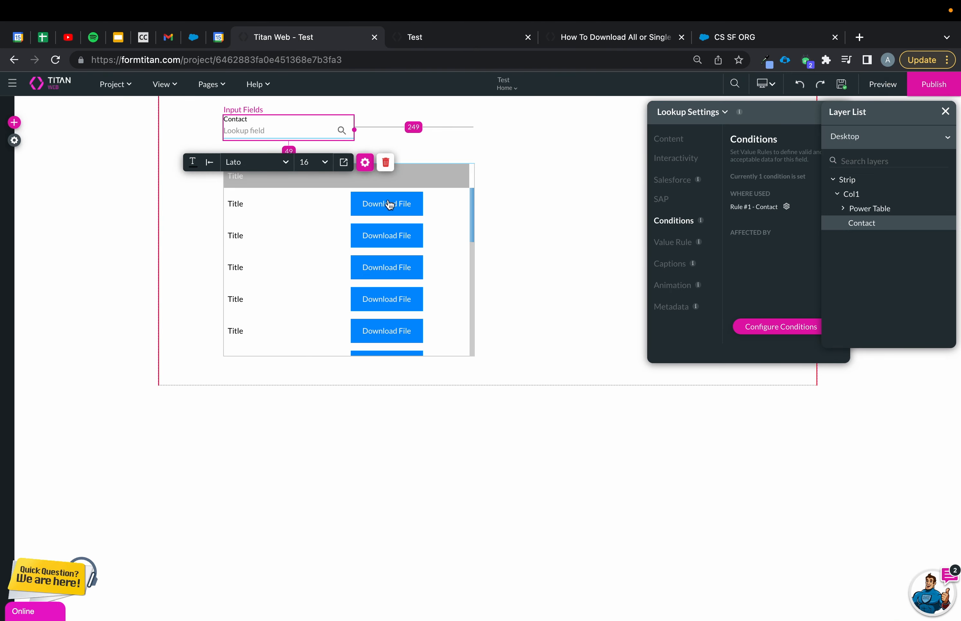
pyautogui.click(410, 204)
pyautogui.click(785, 182)
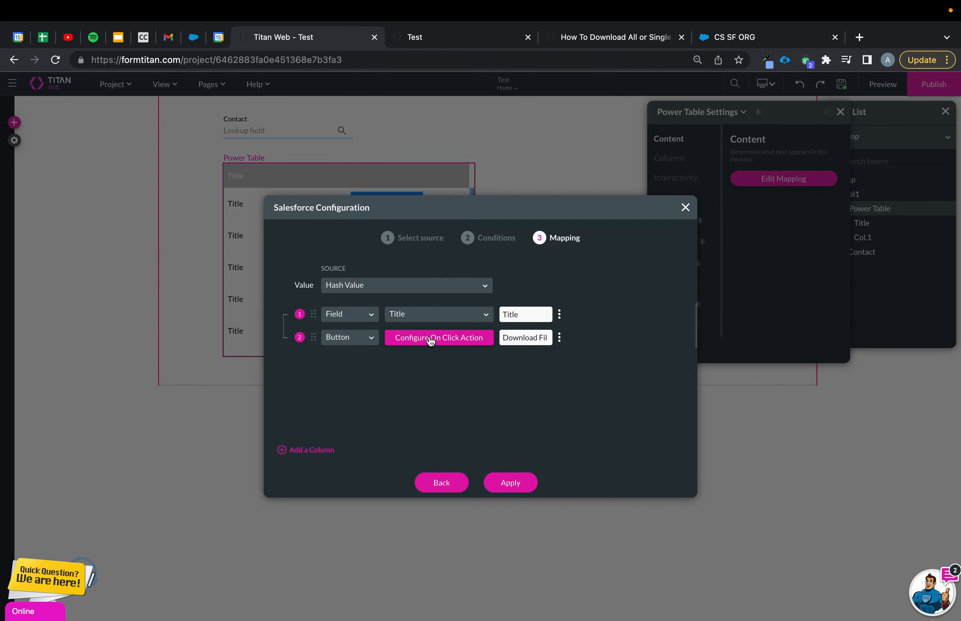
pyautogui.click(465, 341)
pyautogui.click(181, 268)
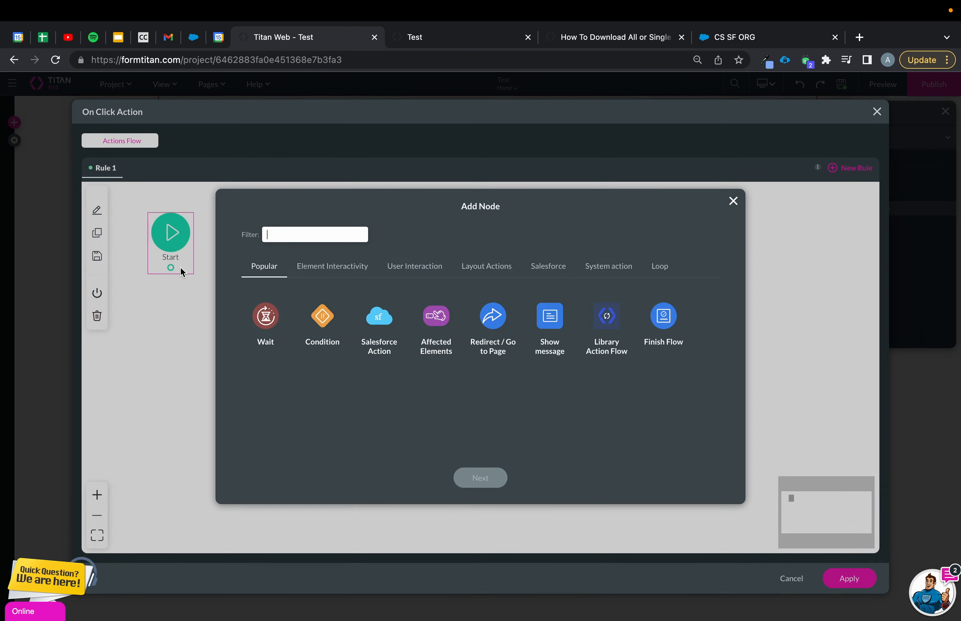
pyautogui.click(347, 266)
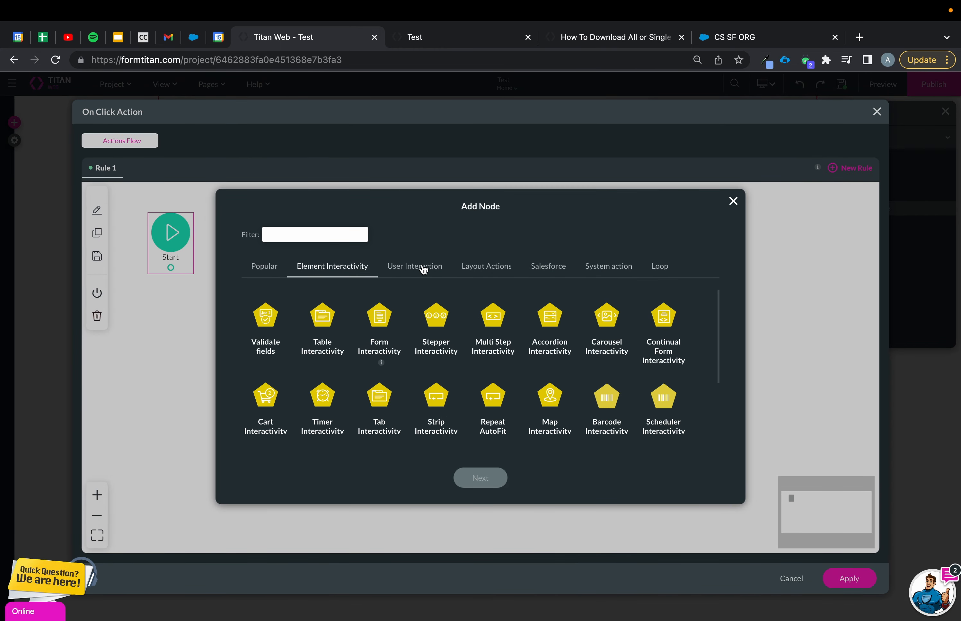
pyautogui.click(733, 201)
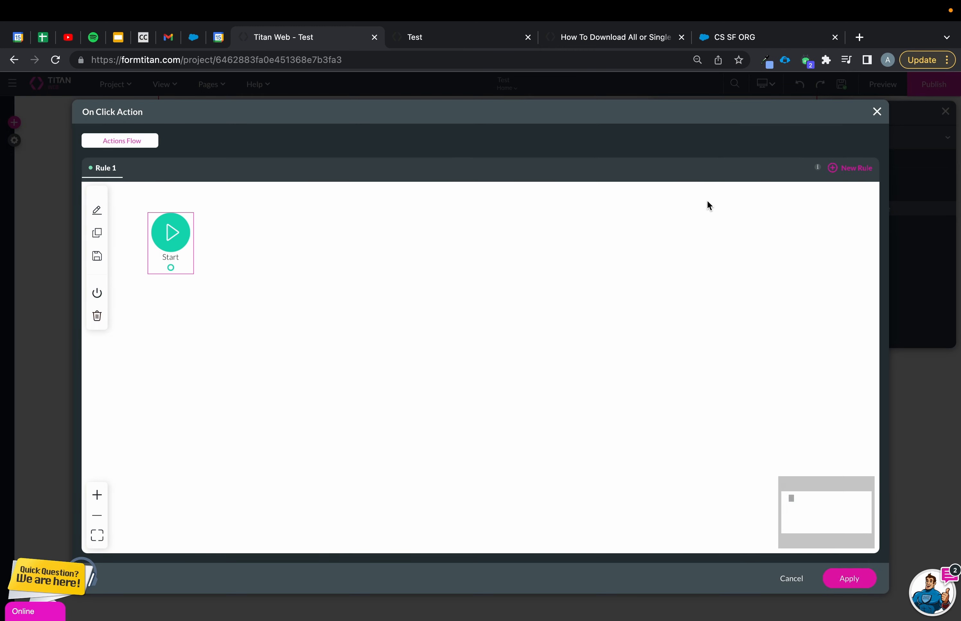
pyautogui.click(182, 268)
pyautogui.click(436, 316)
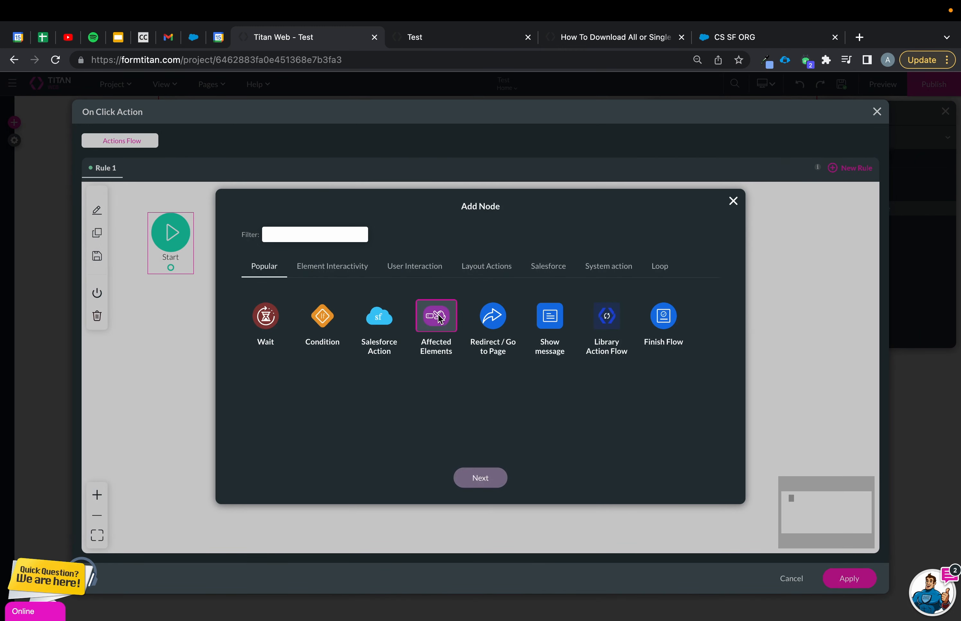
pyautogui.click(483, 483)
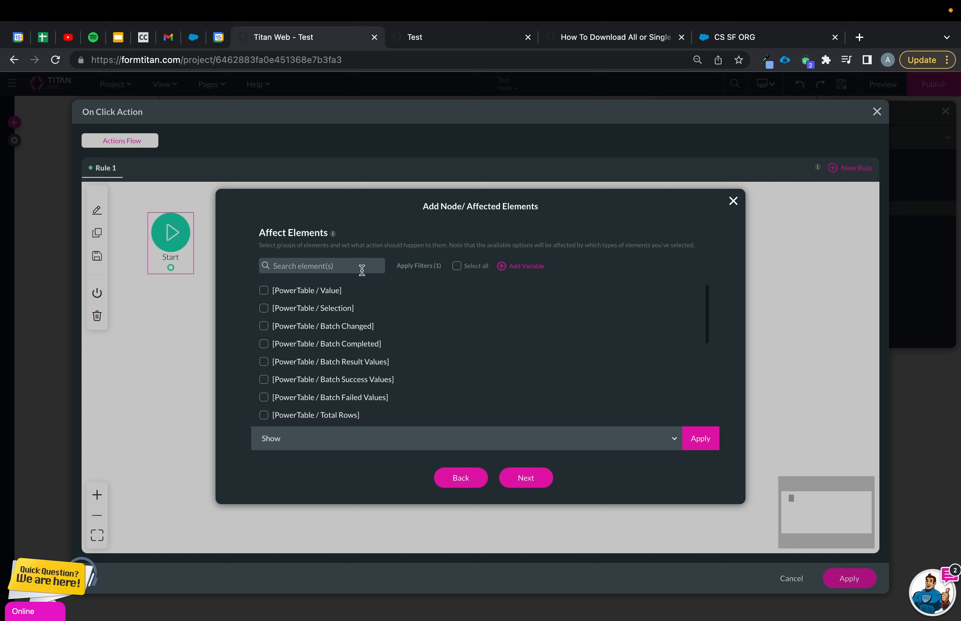
pyautogui.scroll(-3, 319, 342)
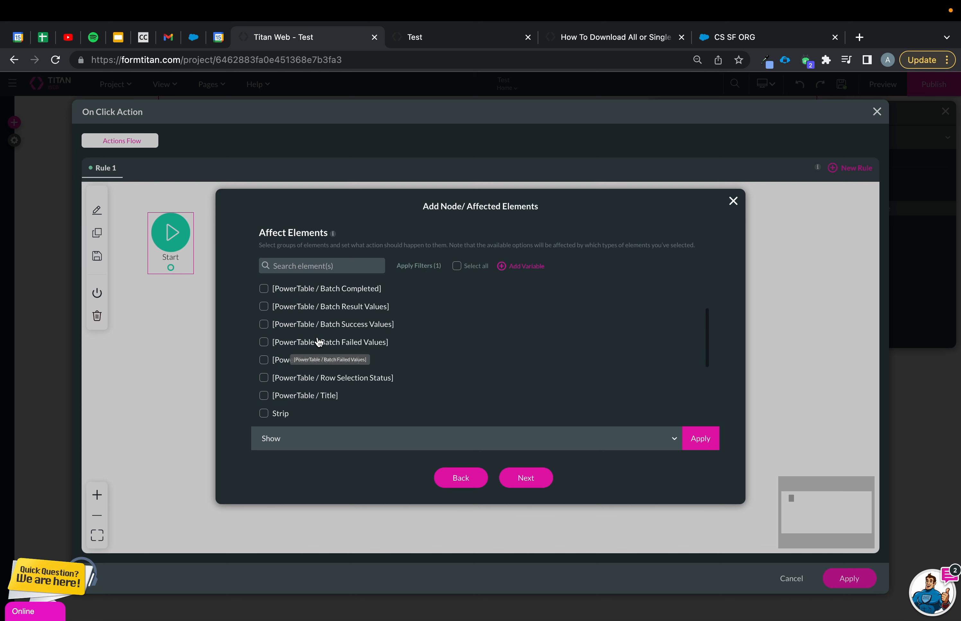
pyautogui.scroll(3, 318, 342)
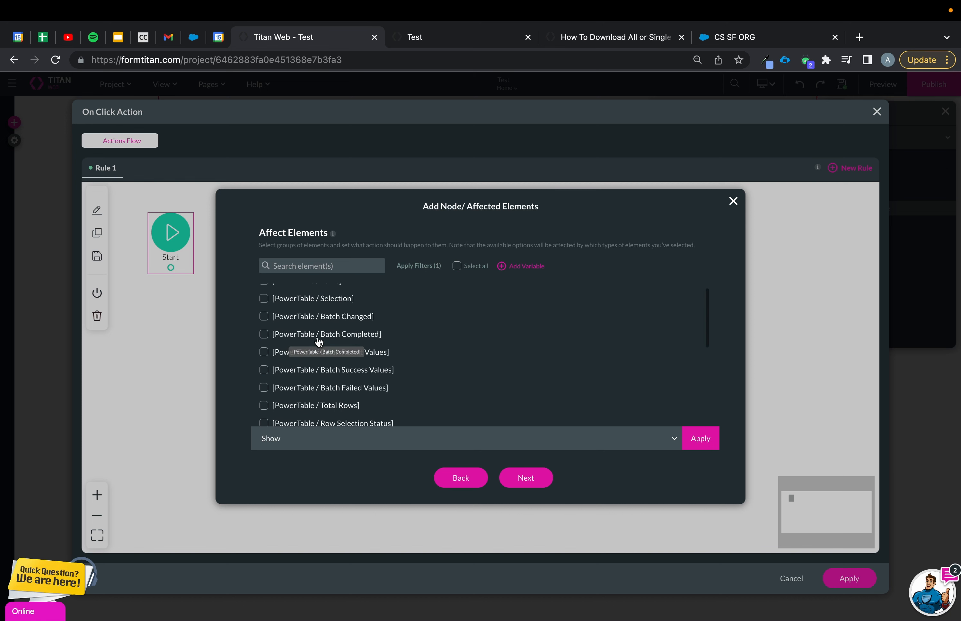
pyautogui.scroll(1, 319, 342)
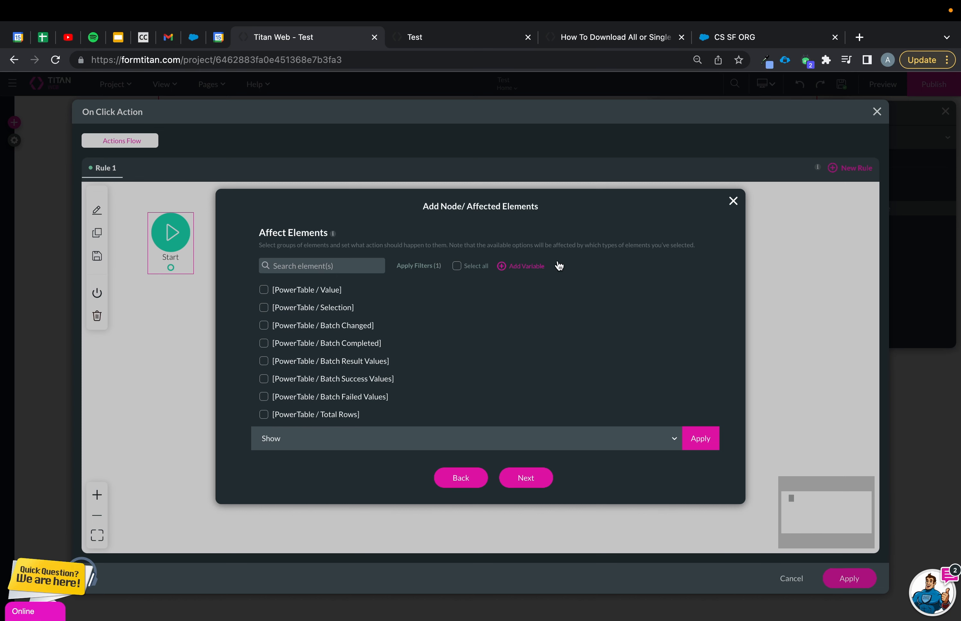
pyautogui.click(732, 201)
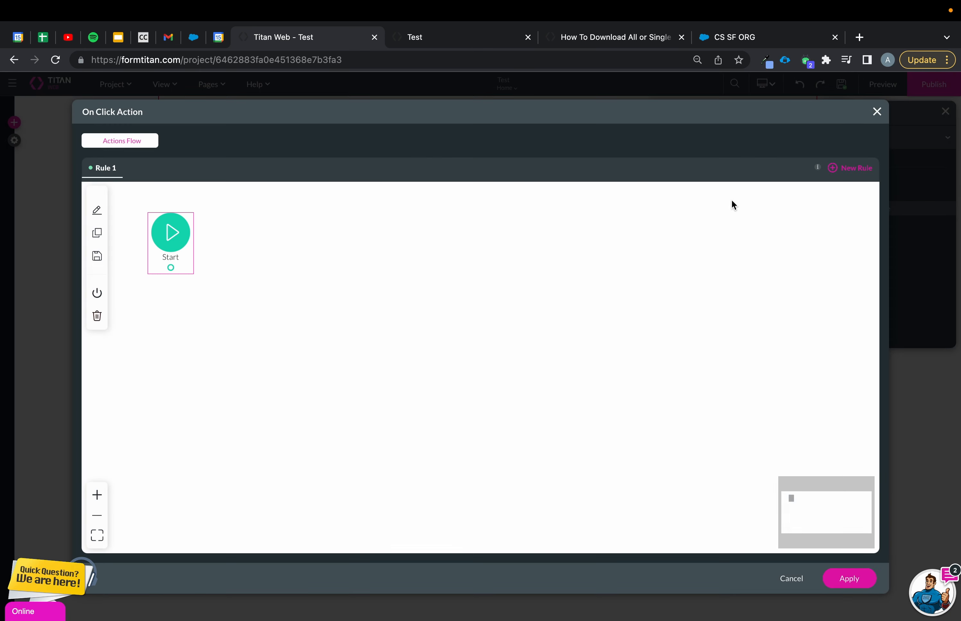
pyautogui.click(876, 112)
pyautogui.click(510, 483)
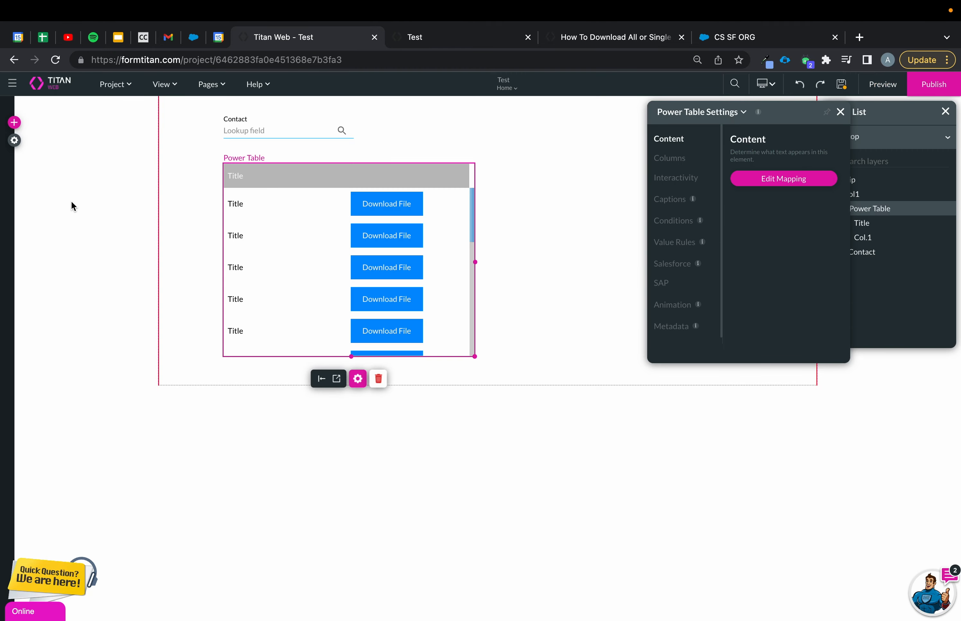
# Step: Add a static custom variable named hashvalue in the project's development tools and apply it
pyautogui.click(15, 140)
pyautogui.click(24, 202)
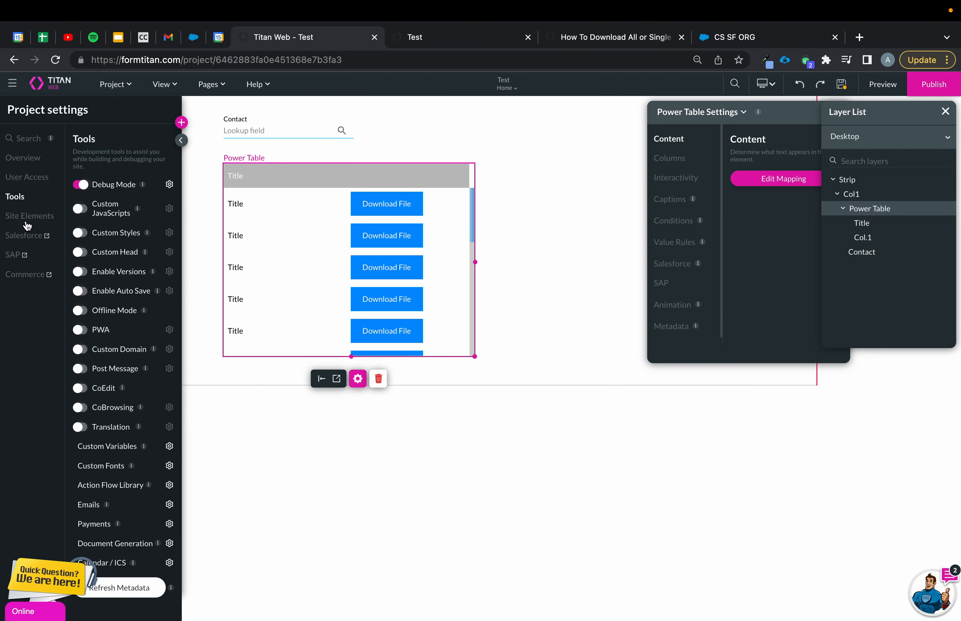
pyautogui.click(169, 447)
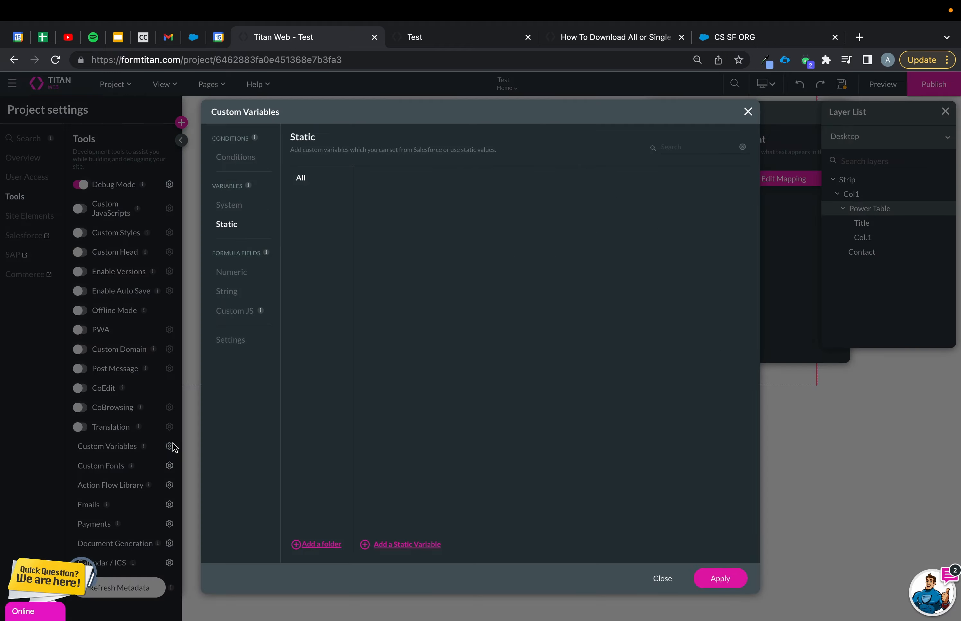
pyautogui.click(408, 545)
pyautogui.moveTo(425, 193); pyautogui.dragTo(373, 181)
pyautogui.write('h')
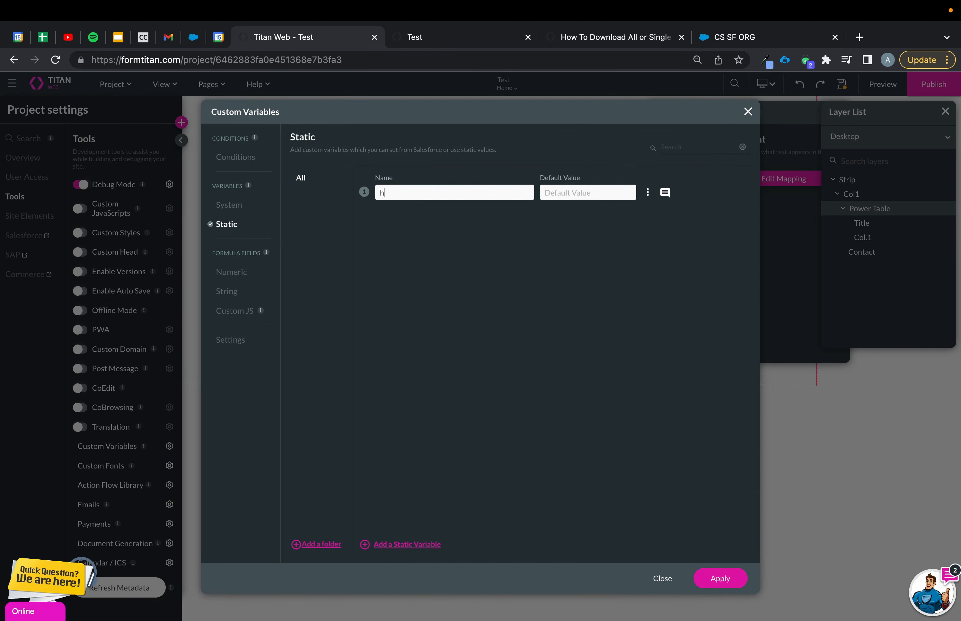
pyautogui.write('ashvalue')
pyautogui.click(721, 578)
# Step: Start an Affected Elements node in the on-click action flow of the Power Table's Download File button
pyautogui.click(762, 187)
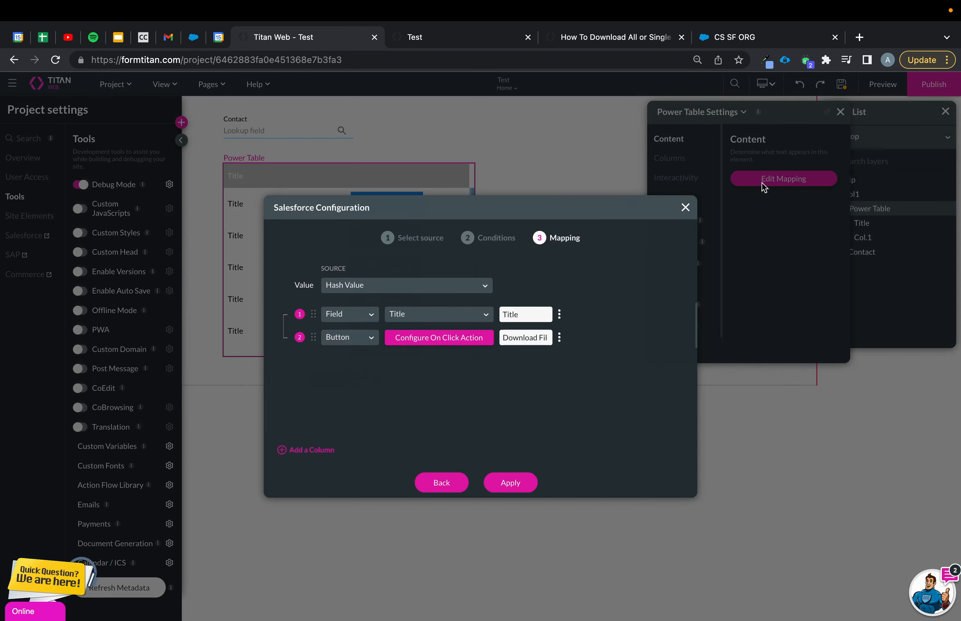
pyautogui.click(420, 335)
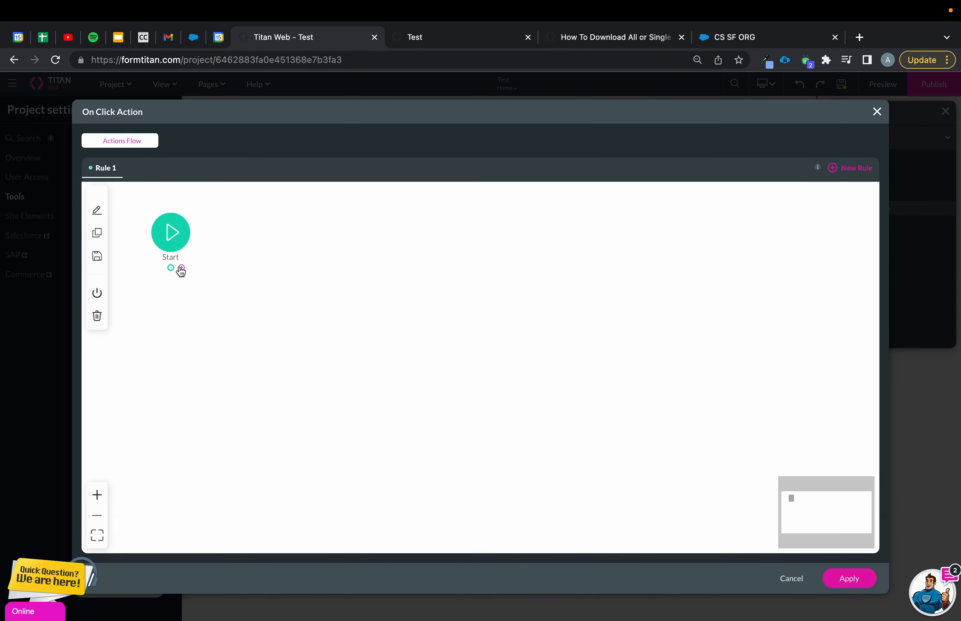
pyautogui.click(181, 269)
pyautogui.click(436, 316)
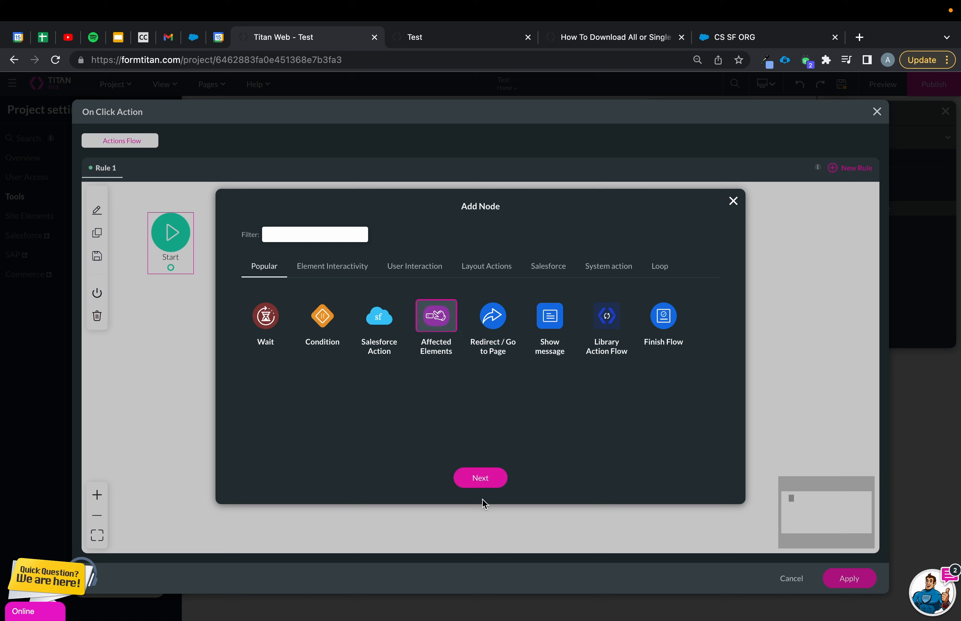
pyautogui.click(488, 469)
# Step: Make the node set the [GV / hashvalue] variable's value from [PowerTable / Value] and add it to the flow
pyautogui.click(362, 438)
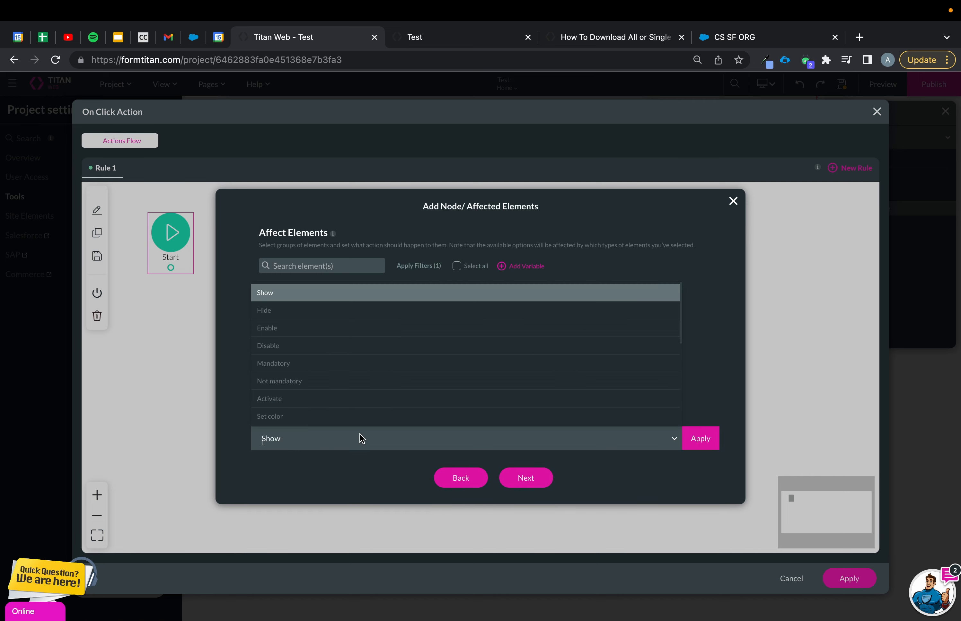
pyautogui.click(350, 266)
pyautogui.write('has')
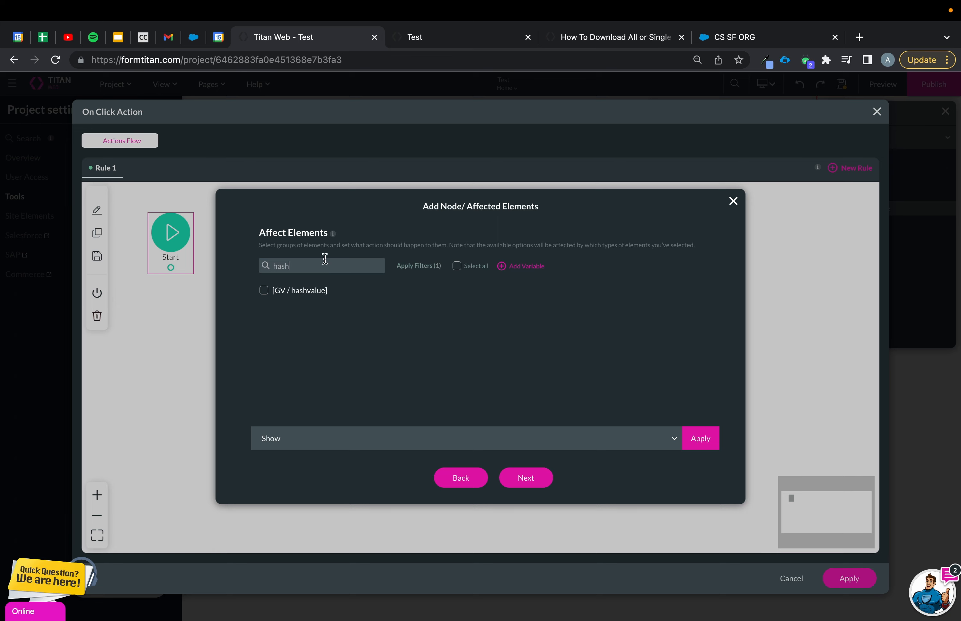
pyautogui.write('h')
pyautogui.click(263, 290)
pyautogui.click(343, 439)
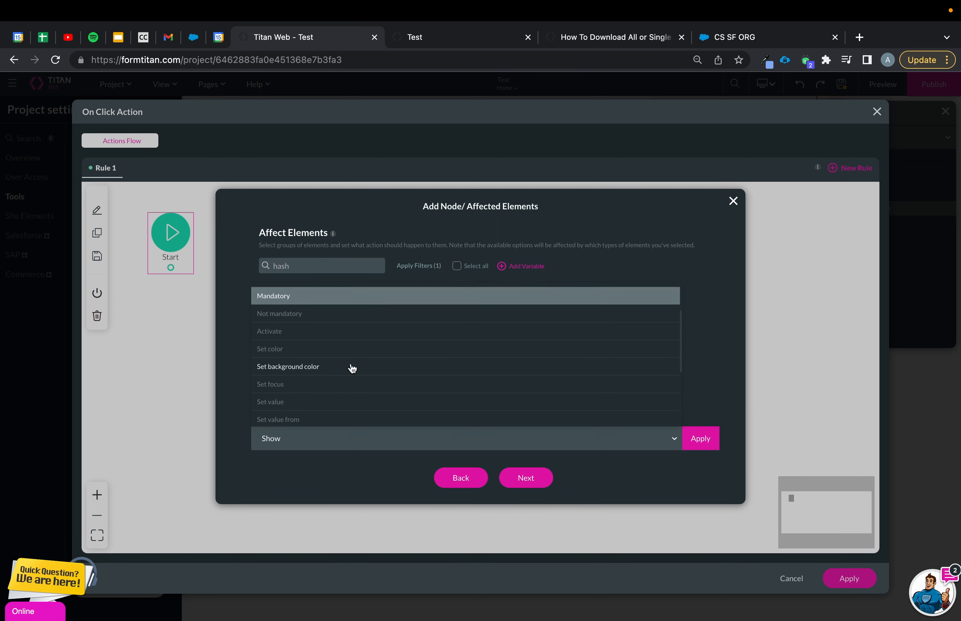
pyautogui.scroll(-2, 351, 369)
pyautogui.click(343, 343)
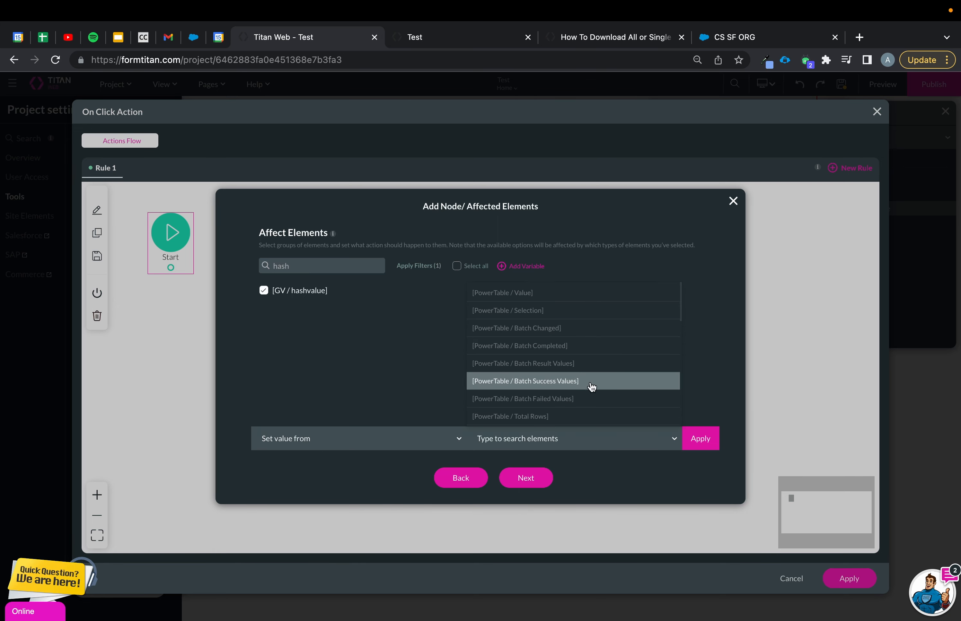
pyautogui.click(590, 298)
pyautogui.click(700, 444)
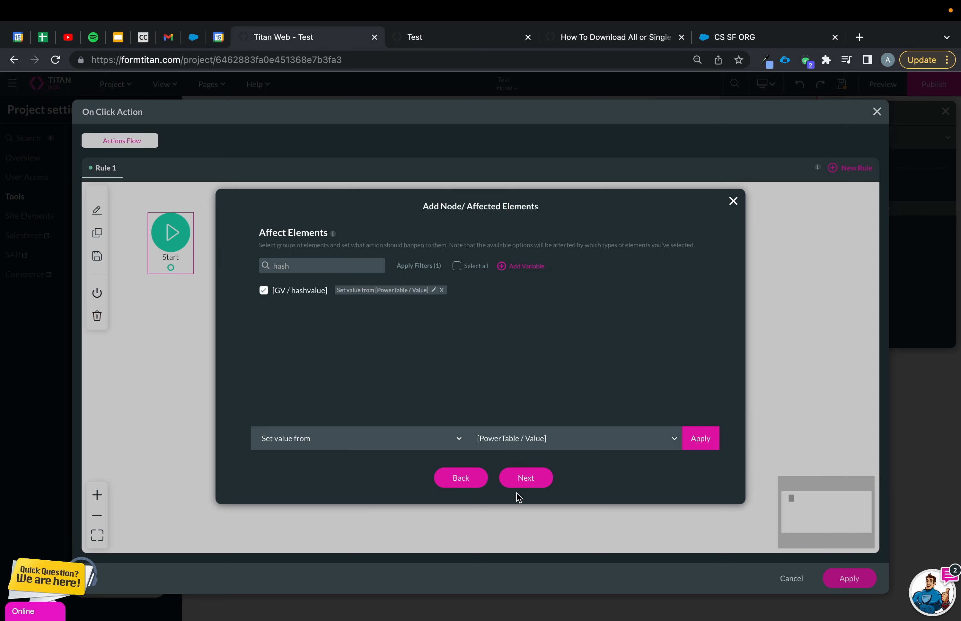
pyautogui.click(509, 482)
pyautogui.click(509, 483)
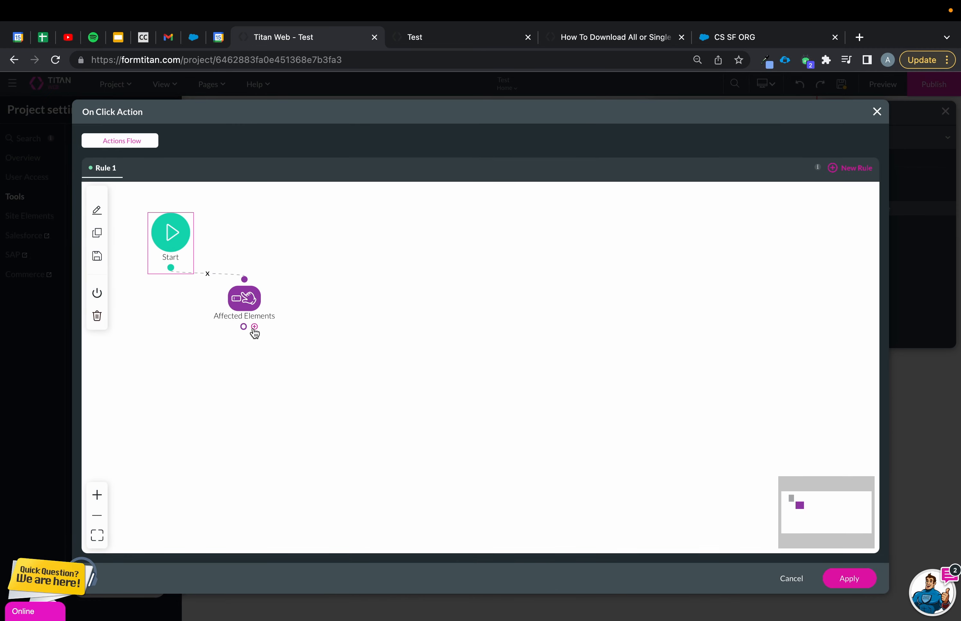
# Step: Add an Export and Download node after Affected Elements using Download File with hashvalue, and apply the flow and the table mapping
pyautogui.click(254, 327)
pyautogui.click(352, 273)
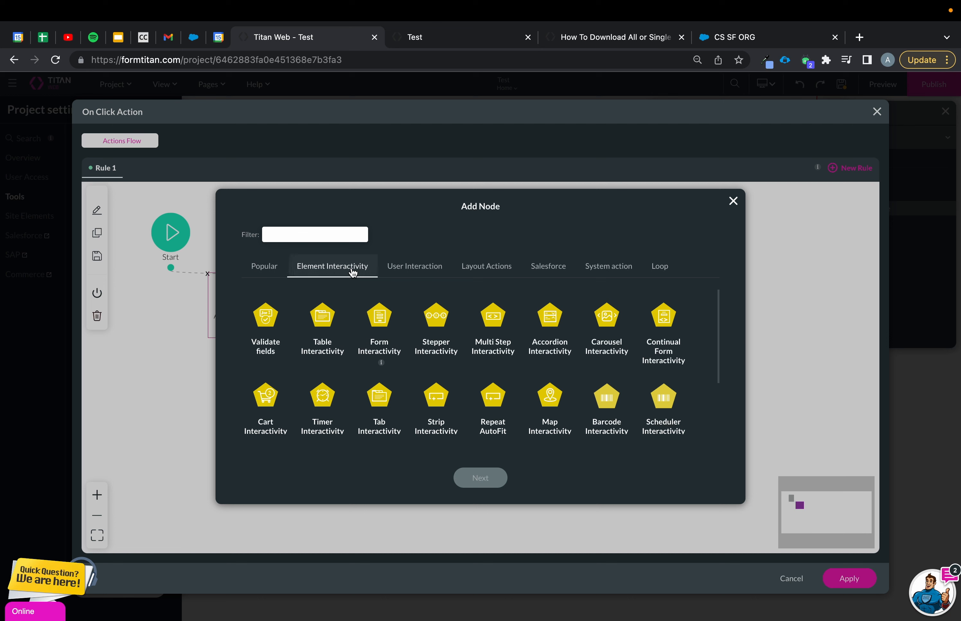
pyautogui.click(389, 272)
pyautogui.click(271, 317)
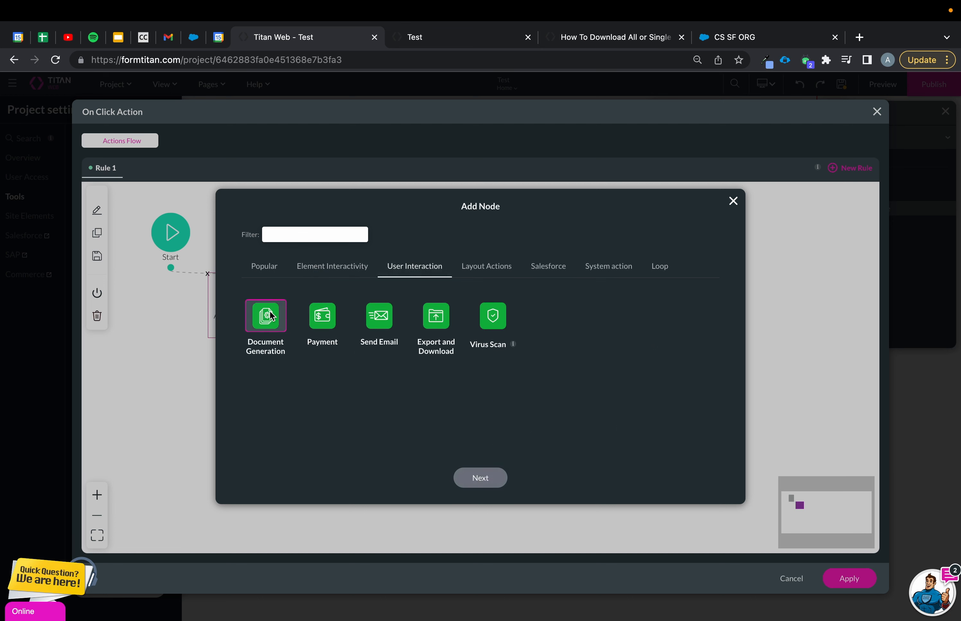
pyautogui.click(431, 328)
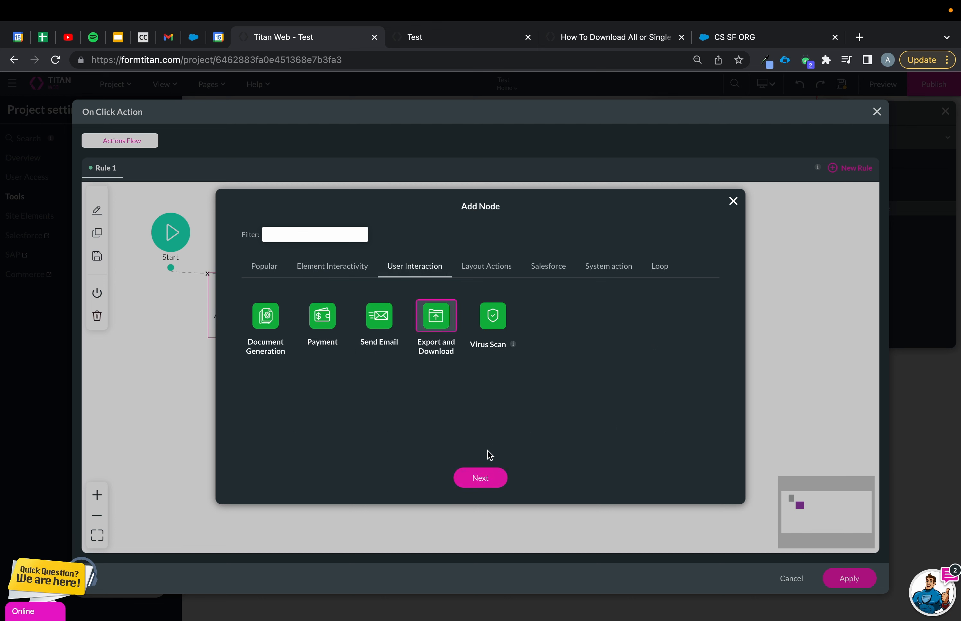
pyautogui.click(487, 478)
pyautogui.click(328, 259)
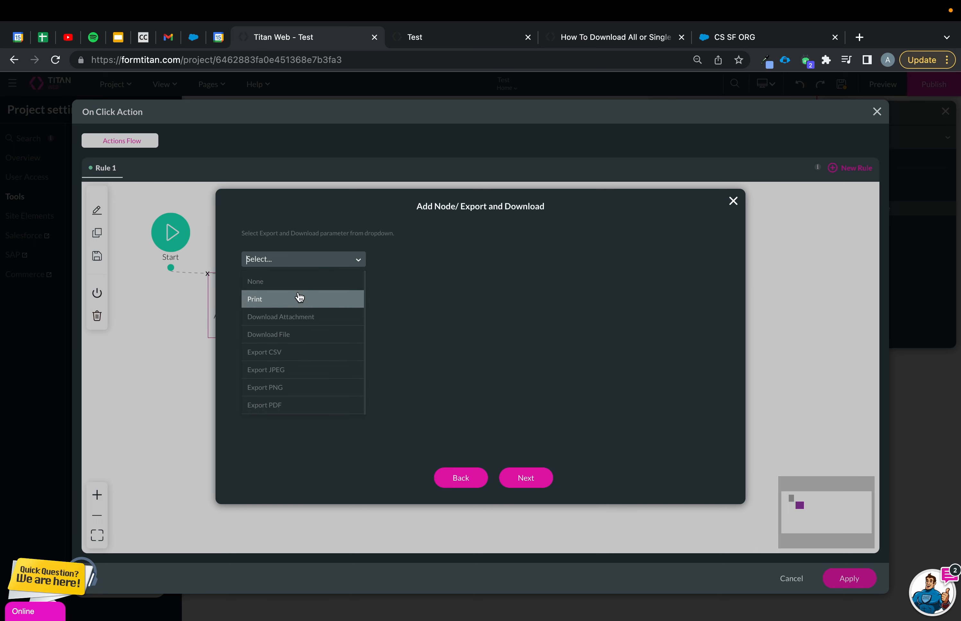
pyautogui.click(289, 334)
pyautogui.click(299, 288)
pyautogui.click(289, 314)
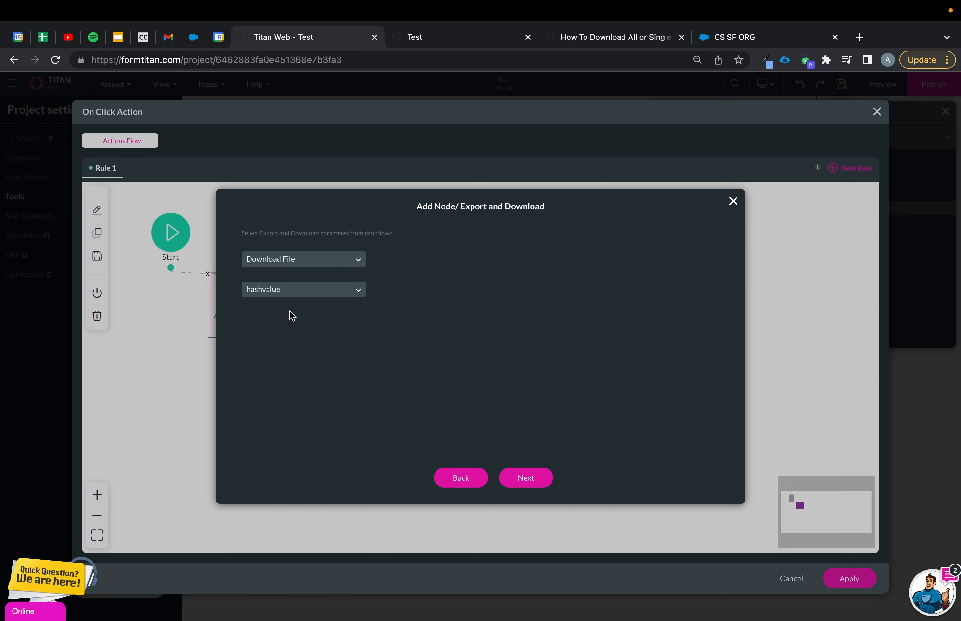
pyautogui.click(525, 478)
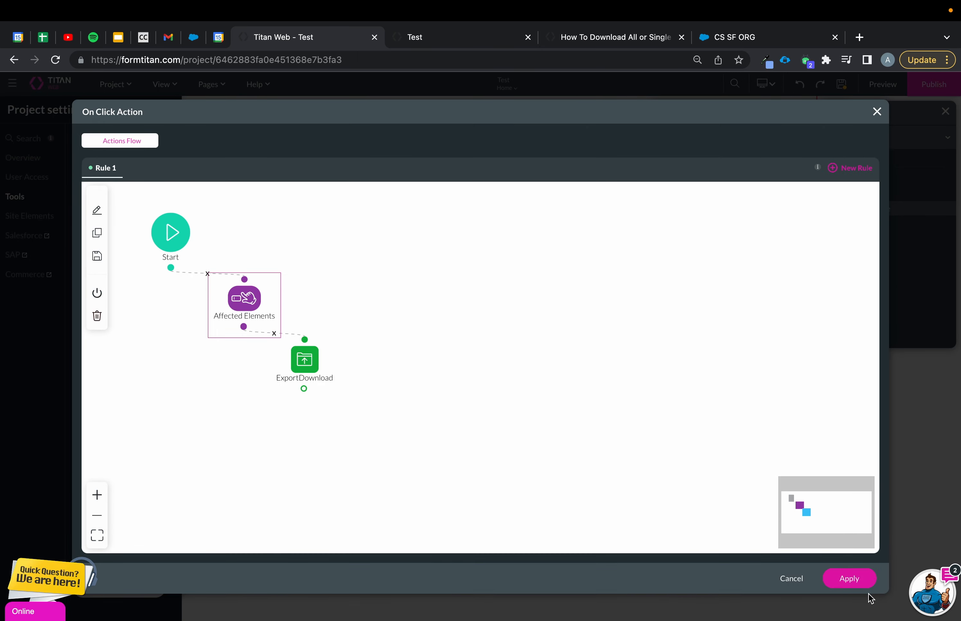
pyautogui.click(854, 581)
pyautogui.click(510, 482)
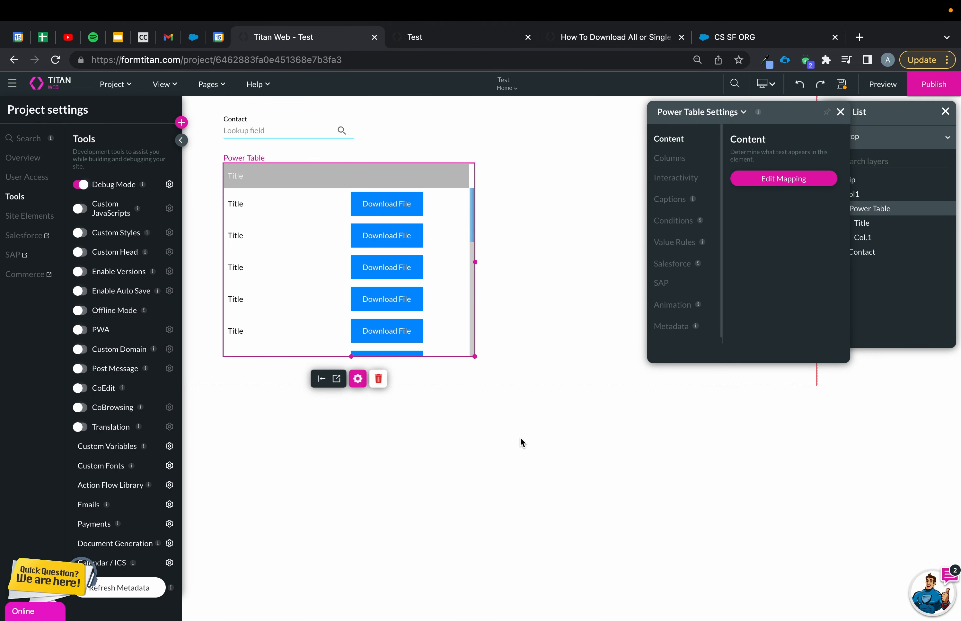
# Step: Preview the Test page with a contact picked by first name and download each listed file, returning to the editor when done
pyautogui.click(882, 84)
pyautogui.click(261, 116)
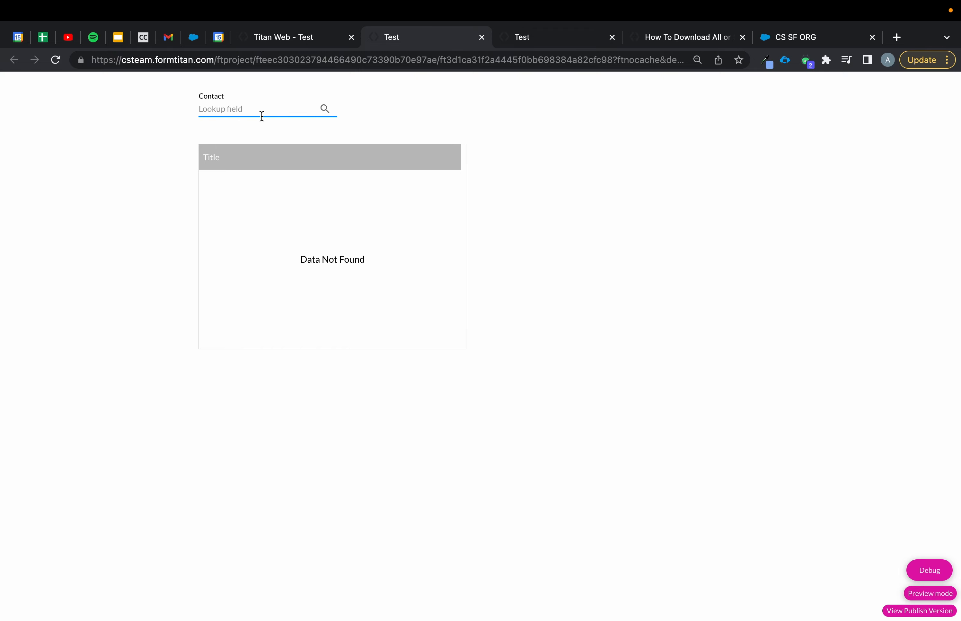
pyautogui.write('alici')
pyautogui.click(270, 130)
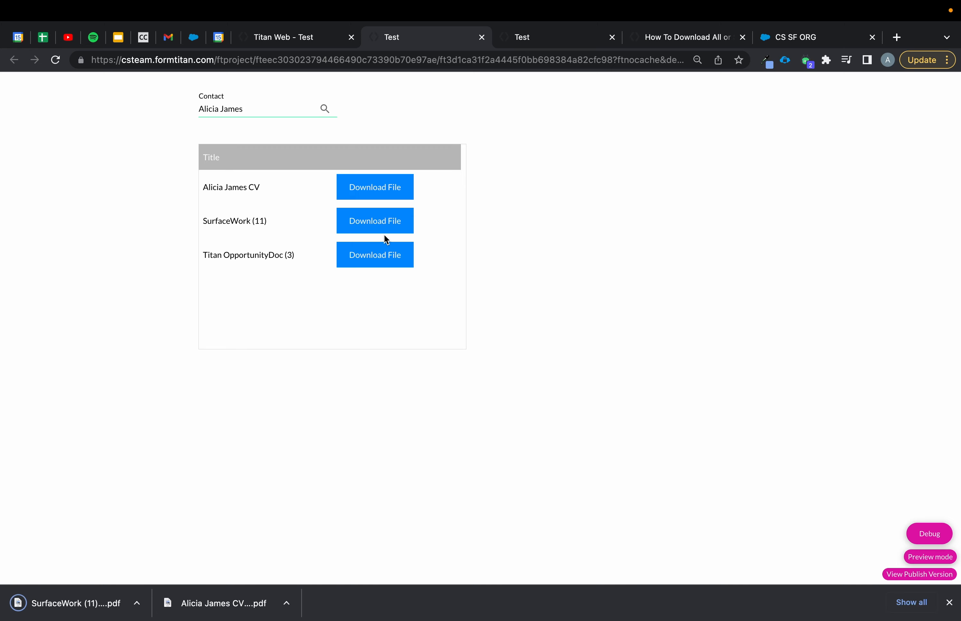
pyautogui.doubleClick(381, 254)
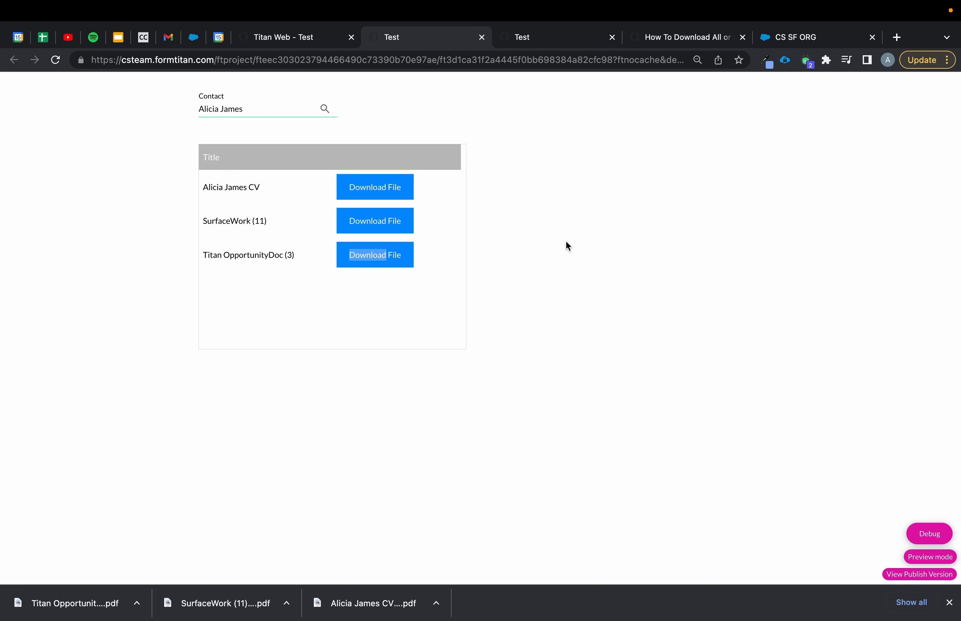
pyautogui.click(291, 48)
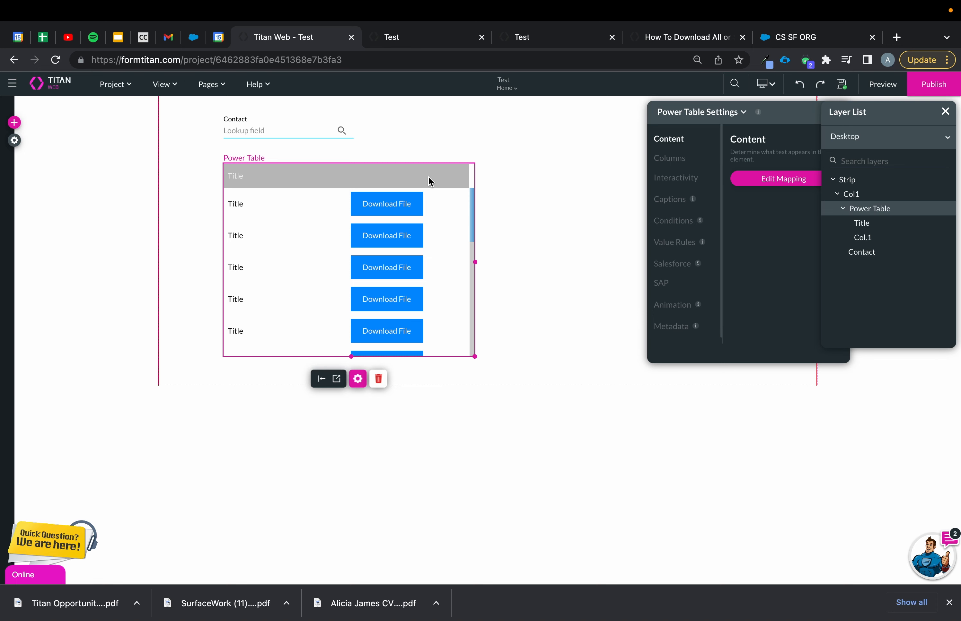
# Step: Add a button above the Power Table beside the Contact lookup and label it "Download All Files"
pyautogui.click(15, 122)
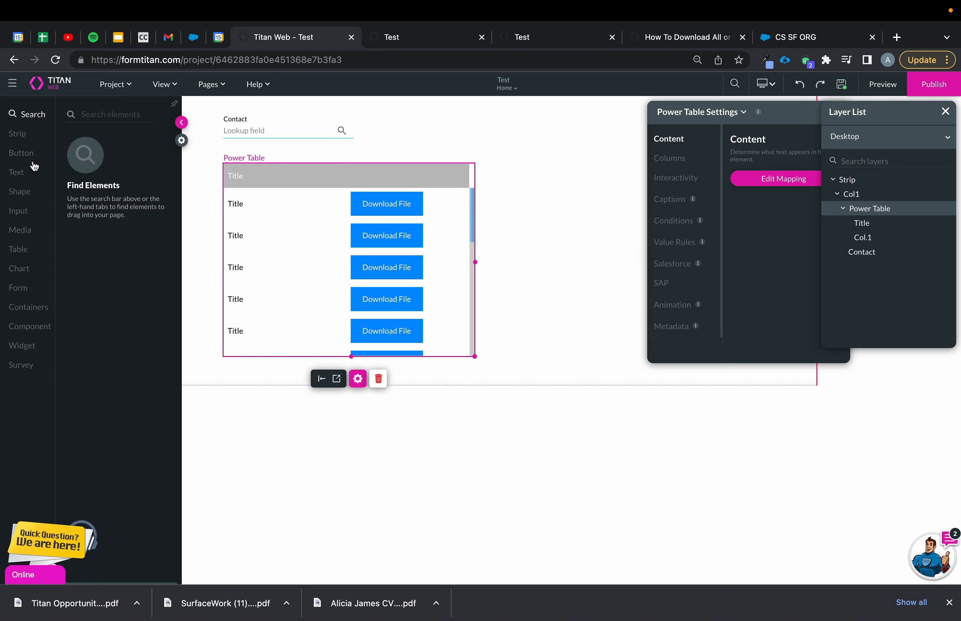
pyautogui.click(45, 153)
pyautogui.moveTo(106, 140); pyautogui.dragTo(431, 152)
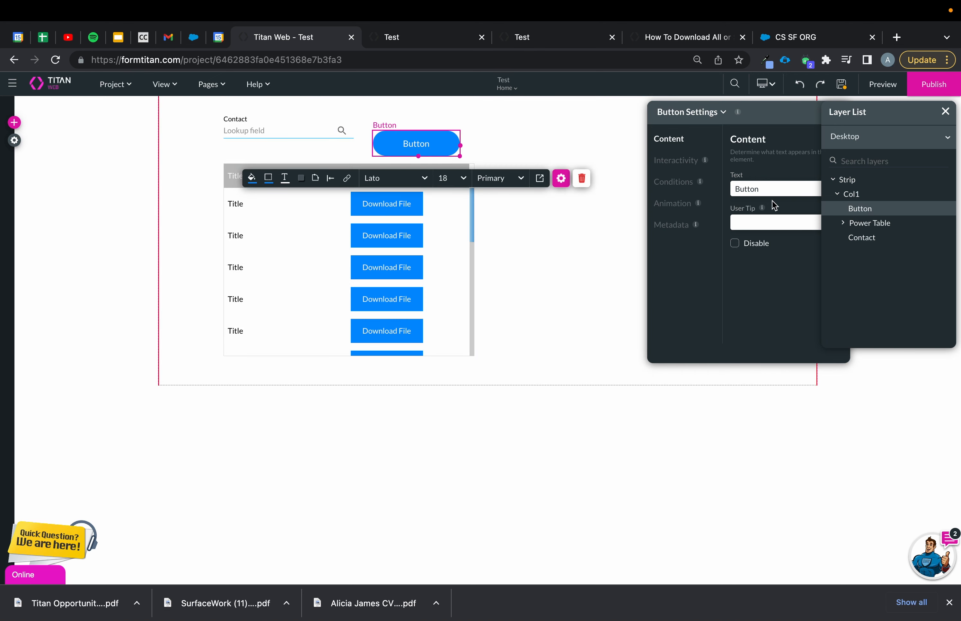
pyautogui.doubleClick(776, 189)
pyautogui.write('Download')
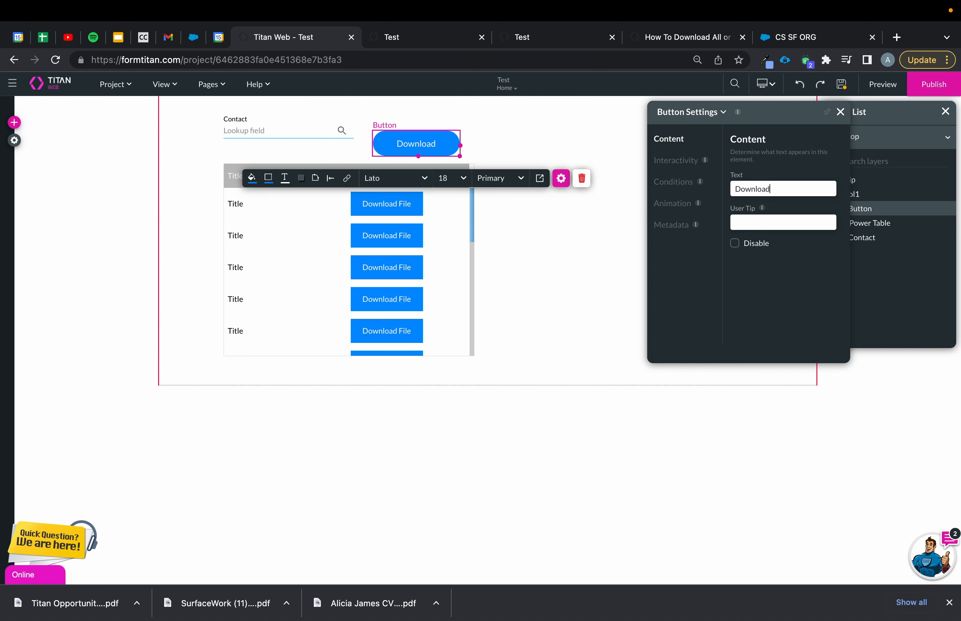
pyautogui.write(' All Files')
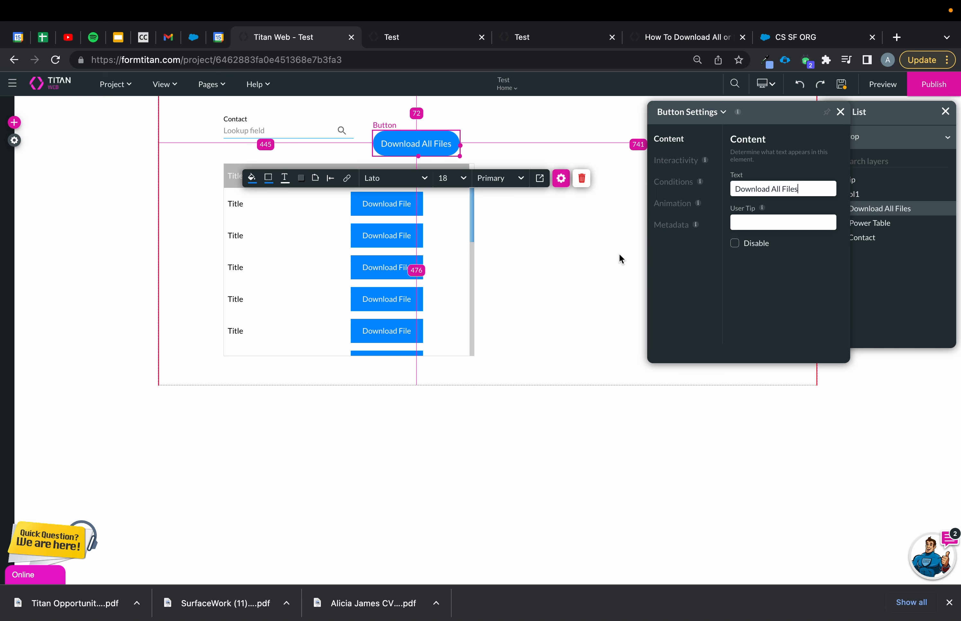
pyautogui.click(599, 249)
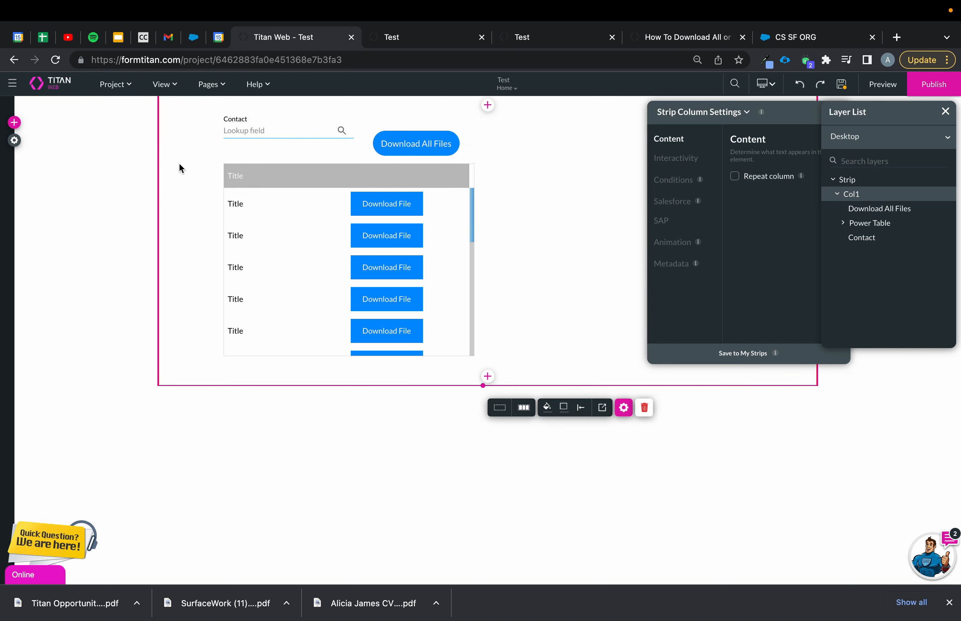
# Step: Add a second static custom variable named allhashvalue in the project settings and apply it
pyautogui.click(14, 140)
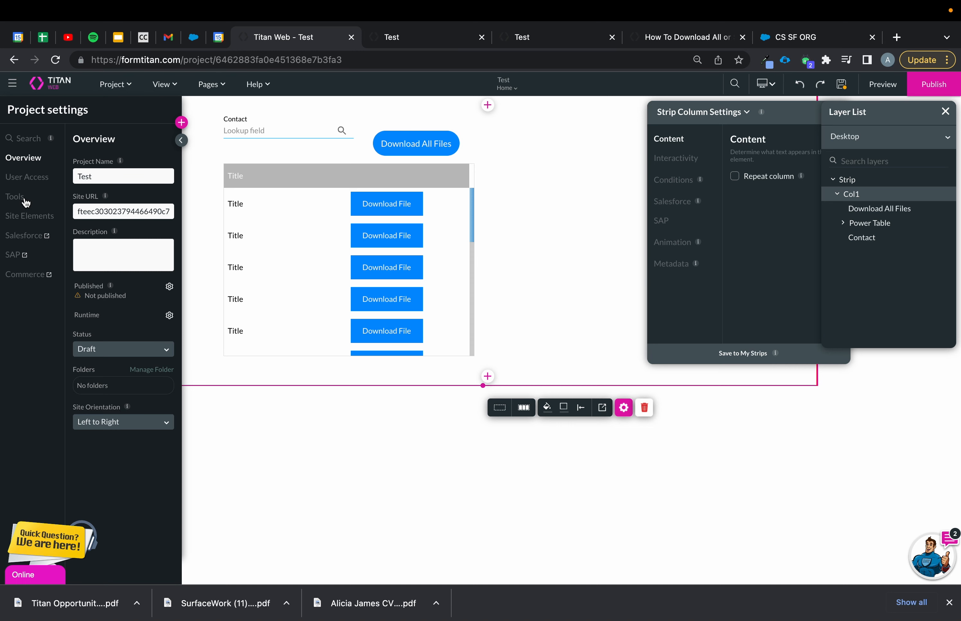
pyautogui.click(18, 202)
pyautogui.click(169, 445)
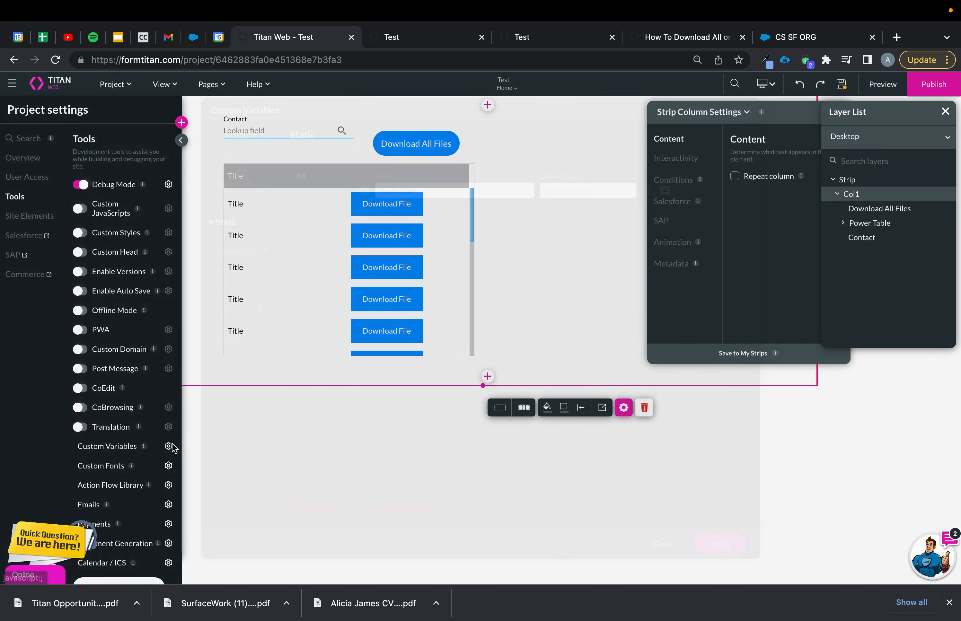
pyautogui.click(394, 511)
pyautogui.moveTo(419, 230); pyautogui.dragTo(311, 230)
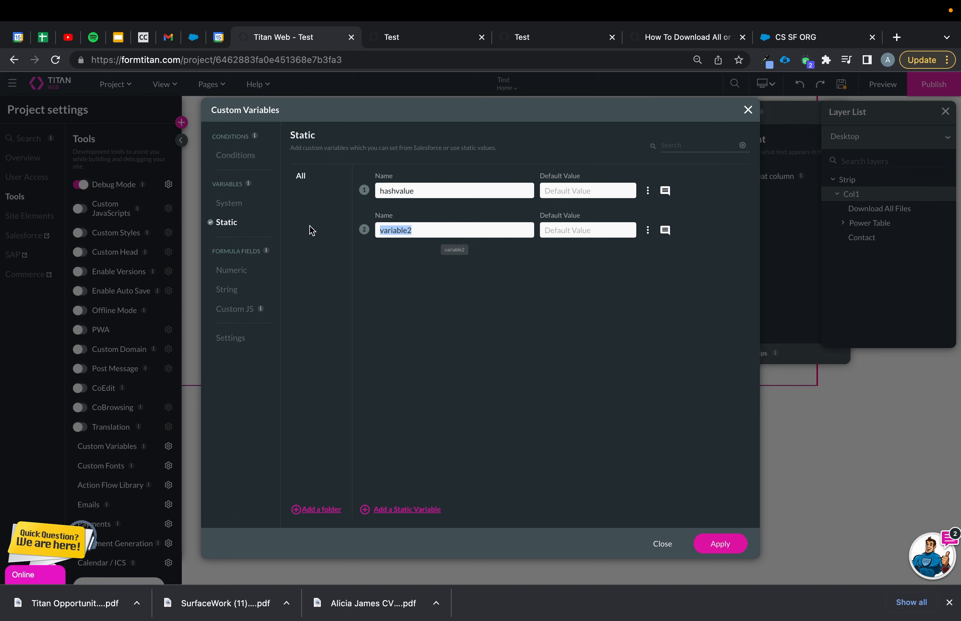
pyautogui.write('allhashvalue')
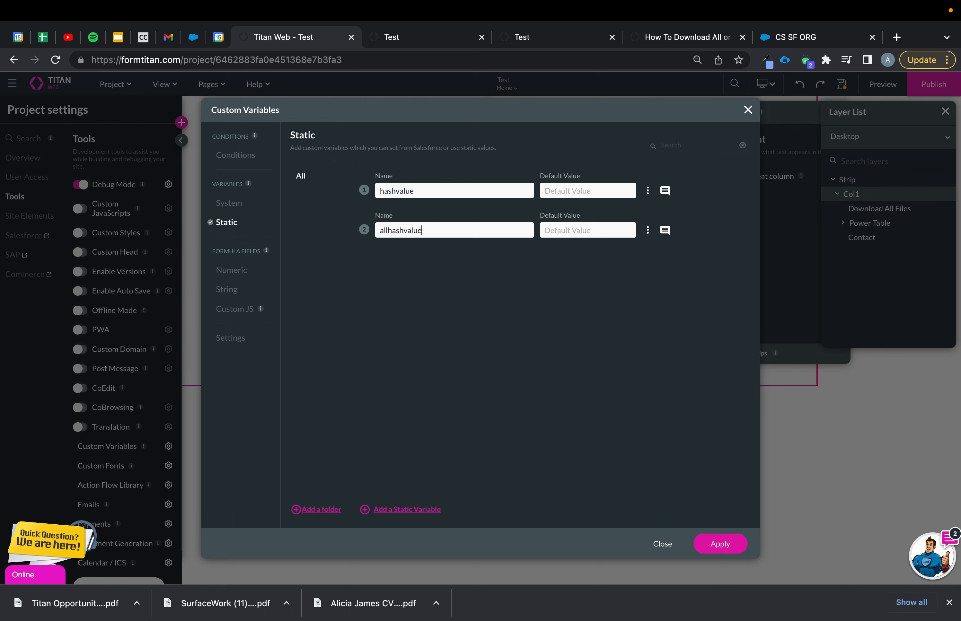
pyautogui.click(721, 544)
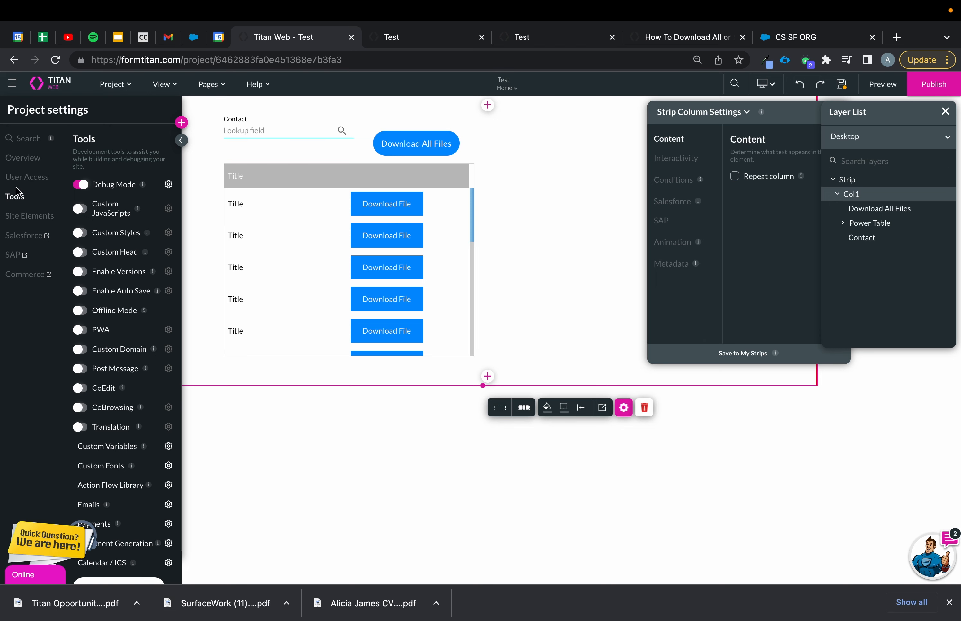
# Step: Create a new Salesforce get record integration on the Content Version object with the description "3) Bring All Hash"
pyautogui.click(24, 238)
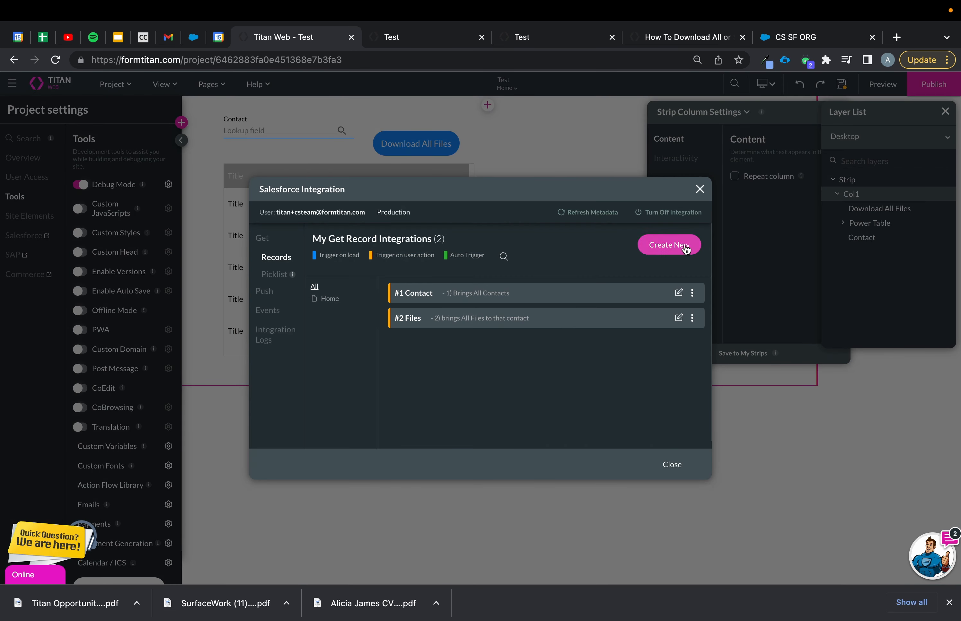
pyautogui.click(669, 244)
pyautogui.click(449, 201)
pyautogui.write('Cont')
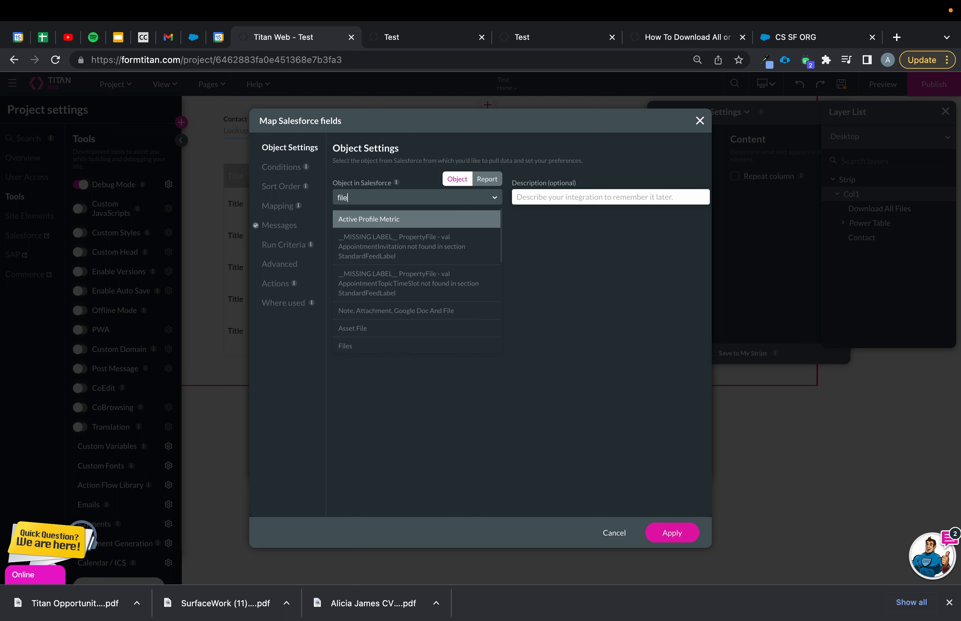
pyautogui.click(371, 251)
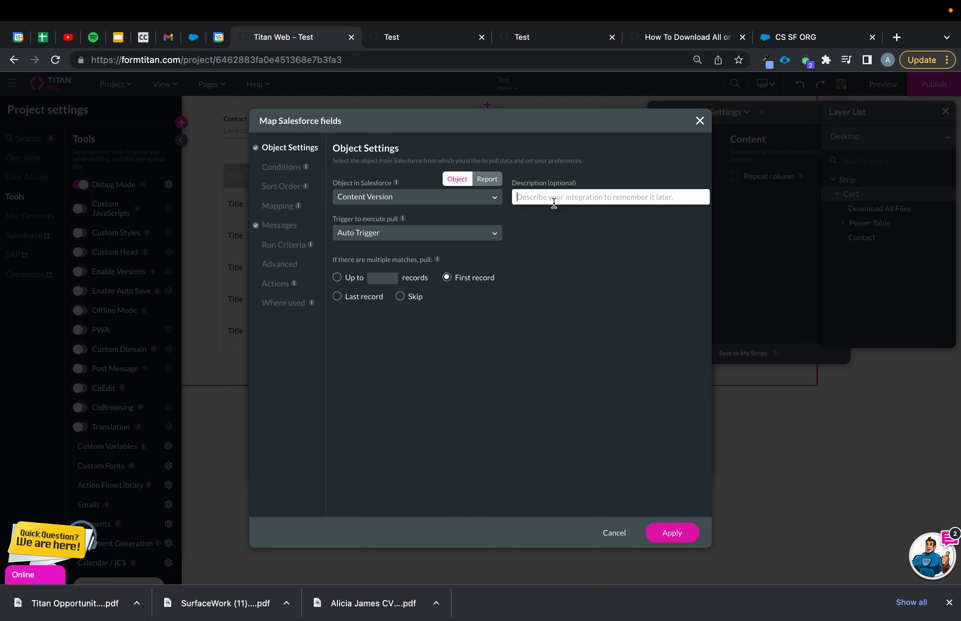
pyautogui.write('3) Bring All Hash')
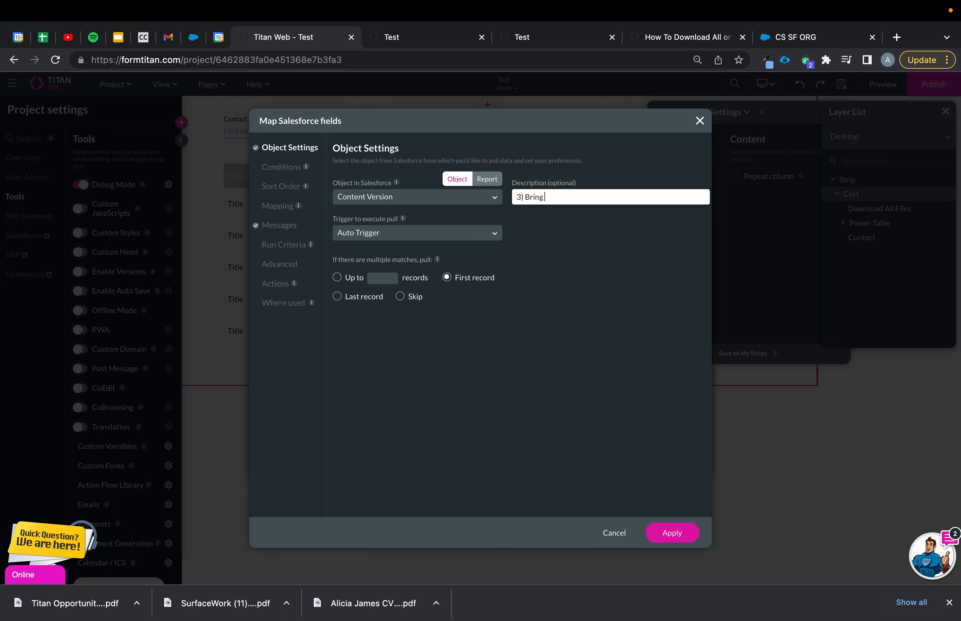
# Step: Add a condition to the integration that First Publish Location ID Equals the field Contact / Value
pyautogui.click(266, 169)
pyautogui.click(428, 206)
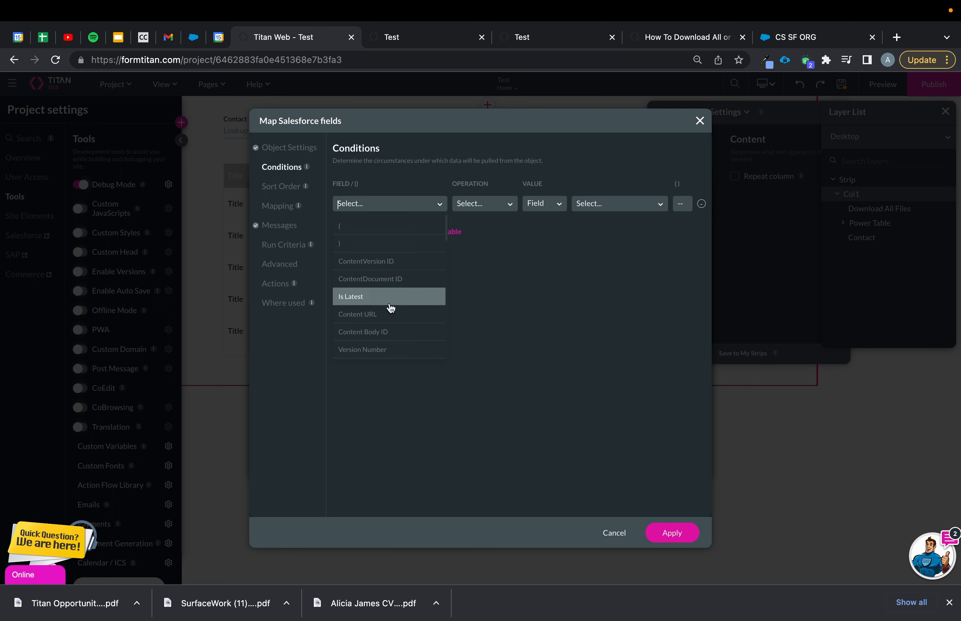
pyautogui.write('first')
pyautogui.click(398, 225)
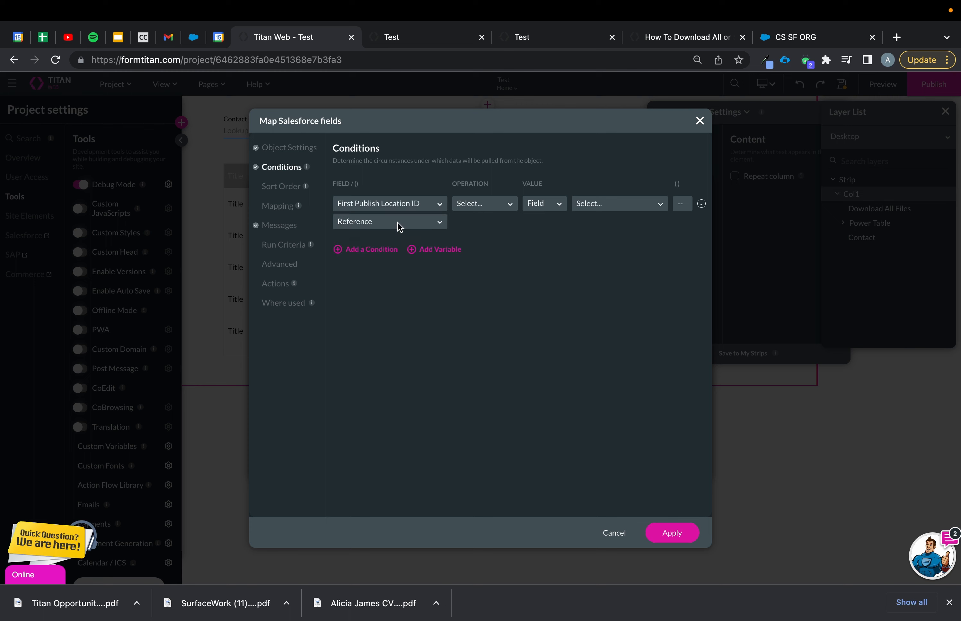
pyautogui.click(494, 203)
pyautogui.click(477, 243)
pyautogui.click(593, 204)
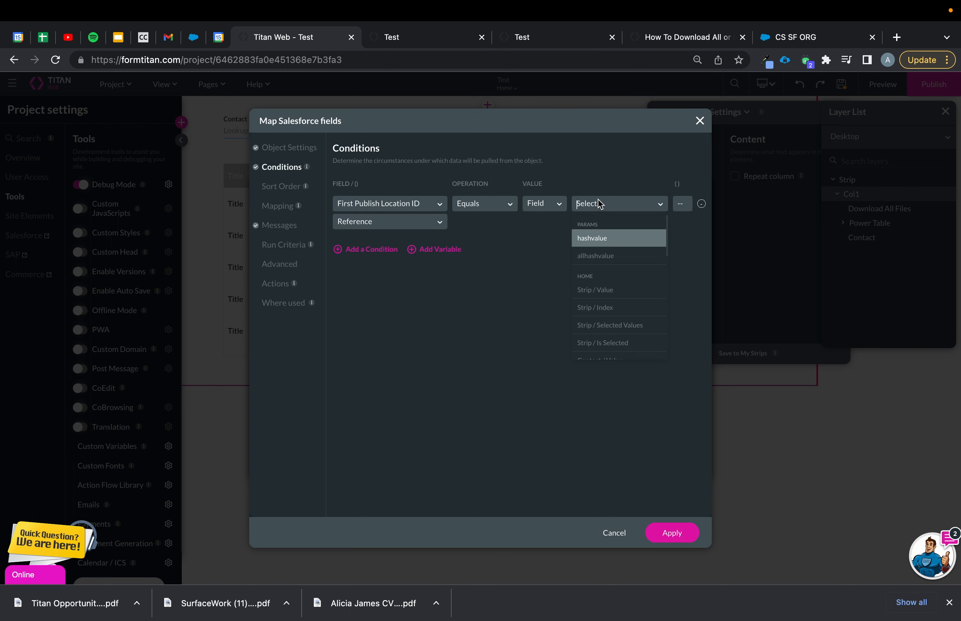
pyautogui.write('look')
pyautogui.click(608, 239)
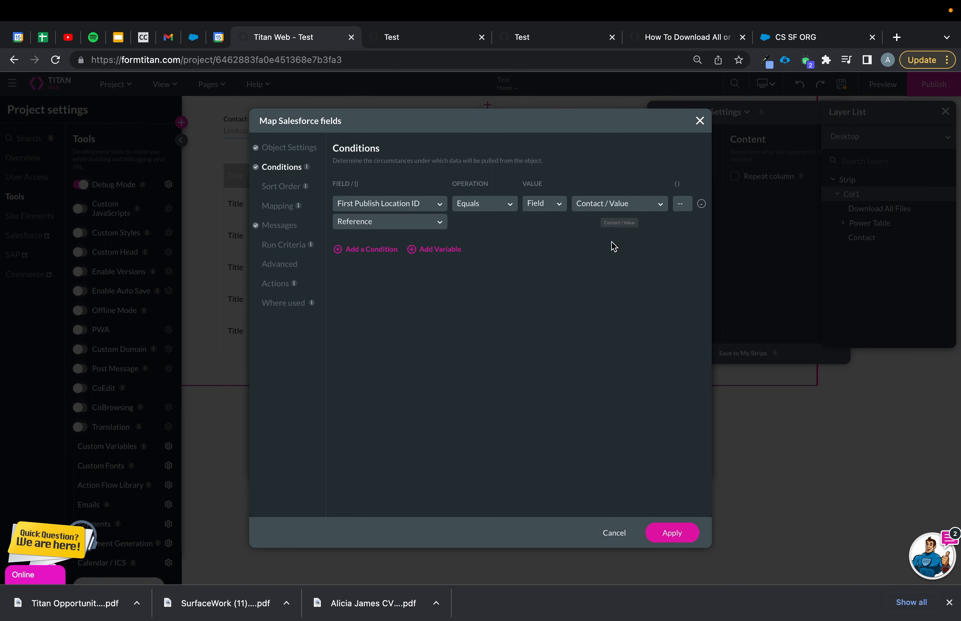
# Step: Map [GV / allhashvalue] to the Salesforce field Hash Value and apply the integration
pyautogui.click(278, 206)
pyautogui.click(522, 269)
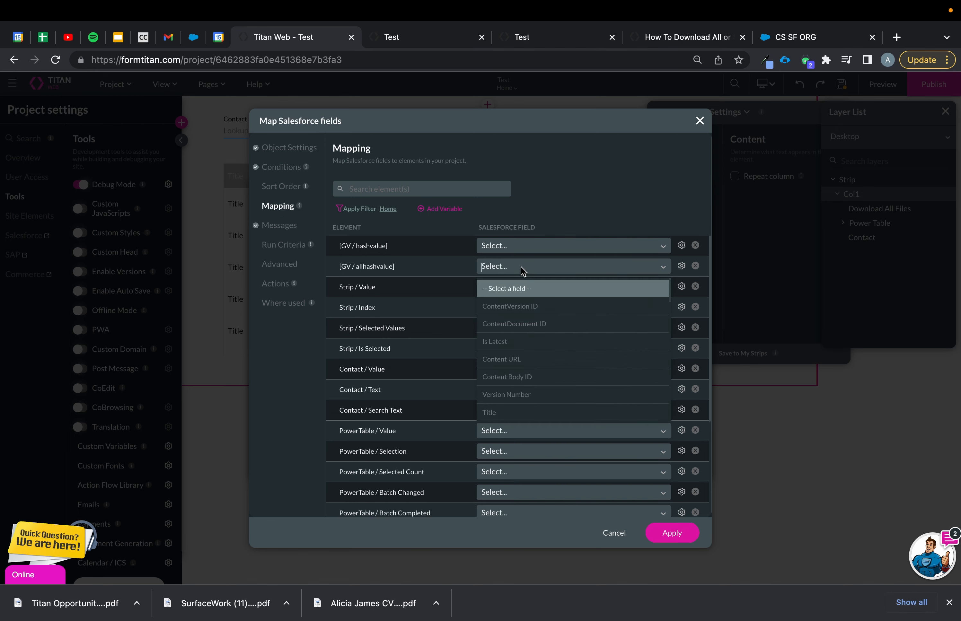
pyautogui.write('hash')
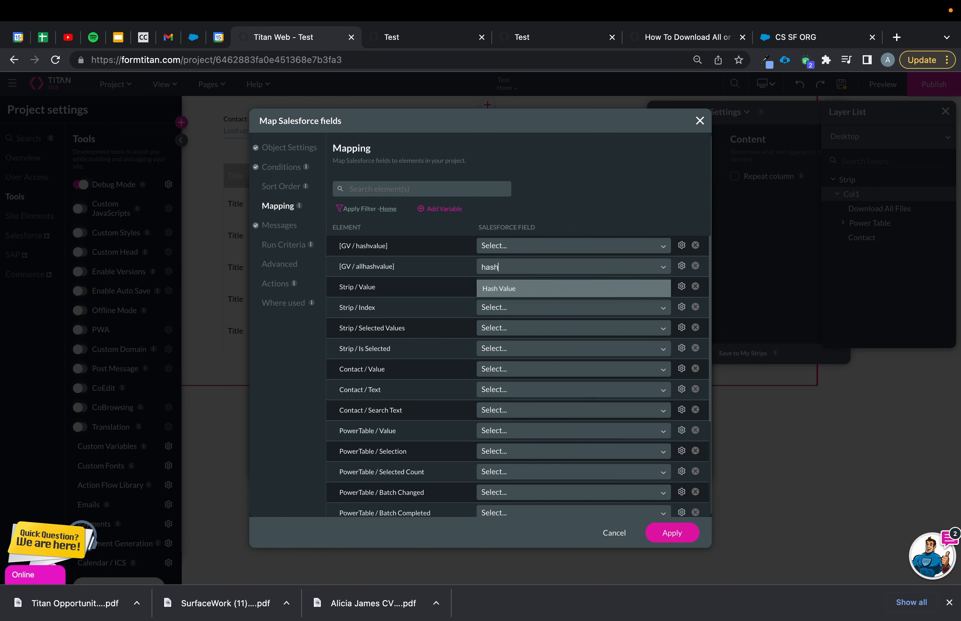
pyautogui.click(528, 294)
pyautogui.click(689, 538)
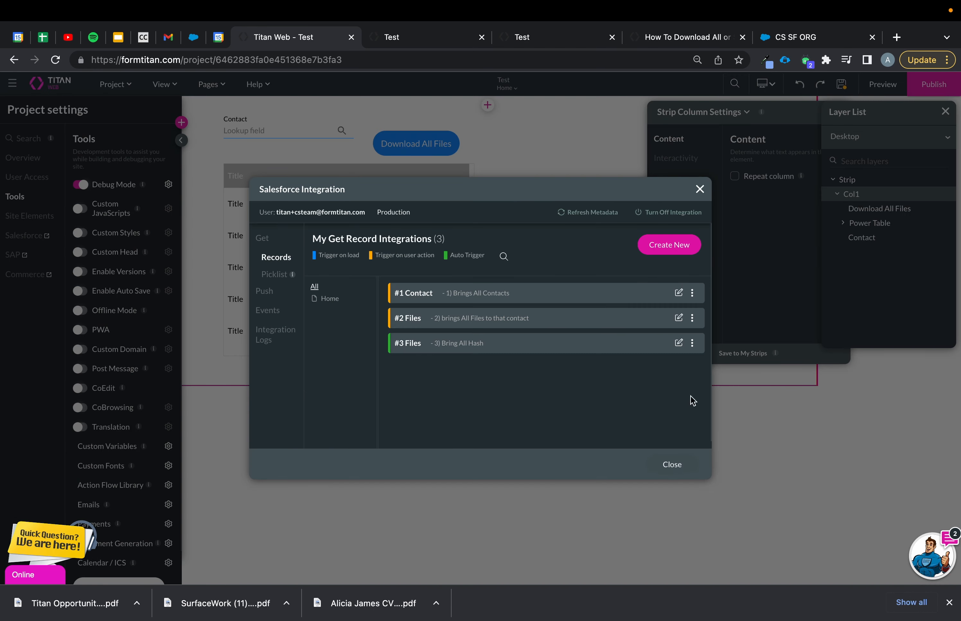
# Step: Reopen the "3) Bring All Hash" integration for editing and change the trigger that executes its pull
pyautogui.click(678, 343)
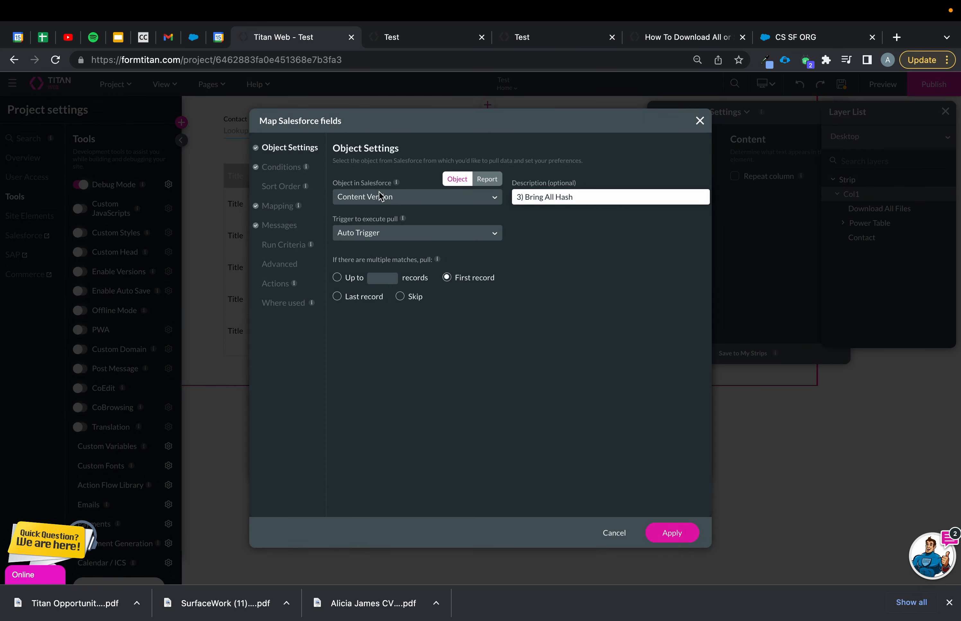
pyautogui.click(372, 238)
pyautogui.click(366, 278)
# Step: Add the run criterion Contact / Value Is not empty, apply the integration and close the Salesforce integrations list
pyautogui.click(273, 245)
pyautogui.click(381, 204)
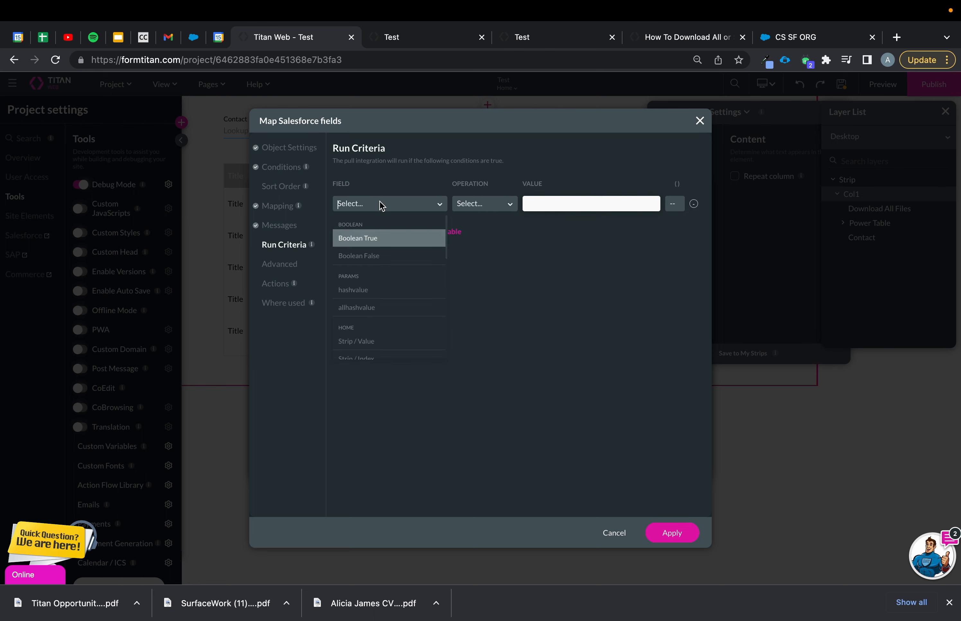
pyautogui.write('contact')
pyautogui.click(379, 239)
pyautogui.click(490, 209)
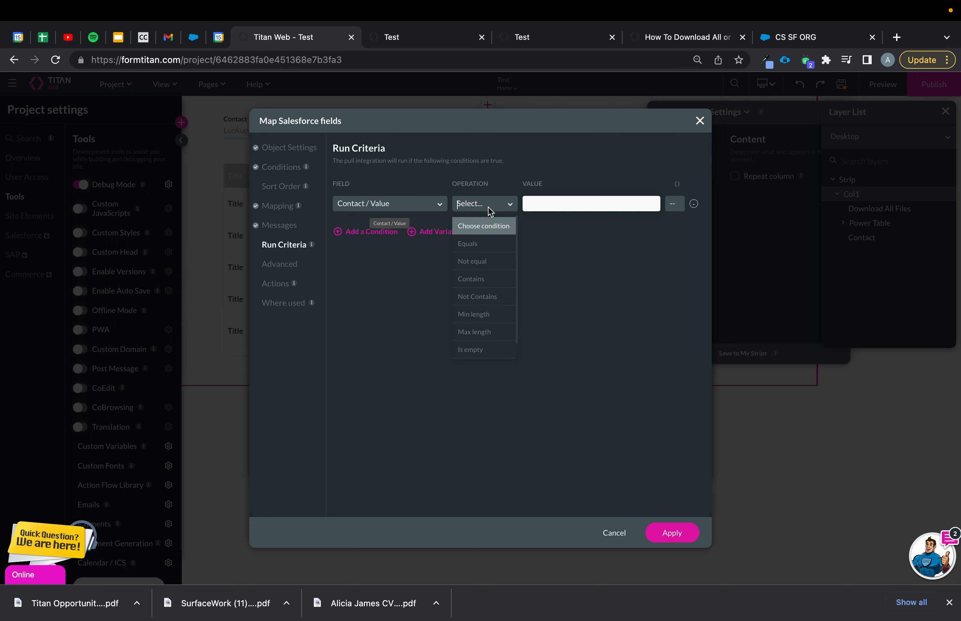
pyautogui.scroll(-1, 482, 323)
pyautogui.click(480, 337)
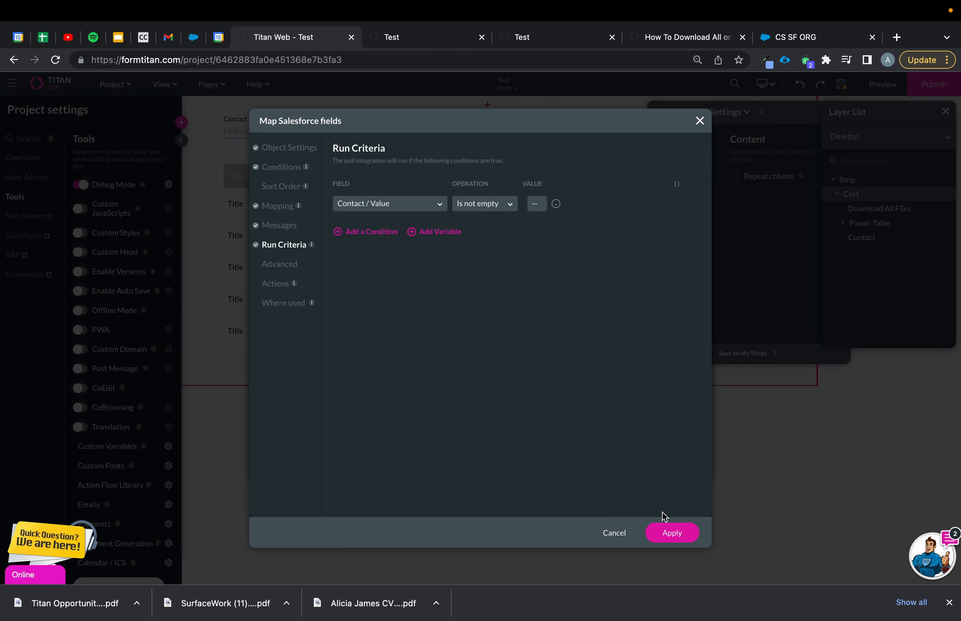
pyautogui.click(667, 532)
pyautogui.click(671, 465)
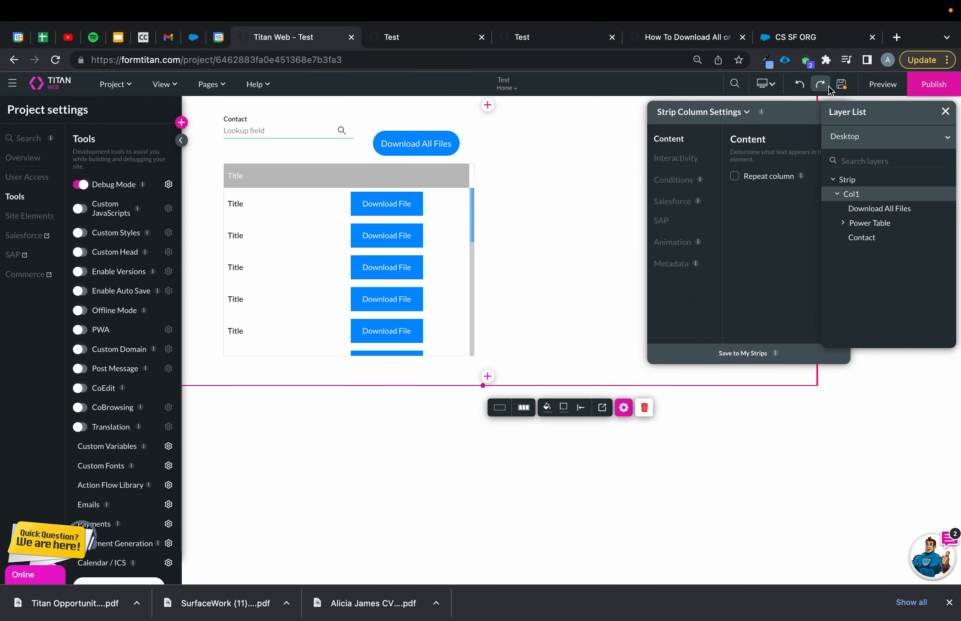
# Step: Add #3 Files (get) - 3) Bring All Hash to the Salesforce Action node in the Contact lookup's Rule 1
pyautogui.click(347, 130)
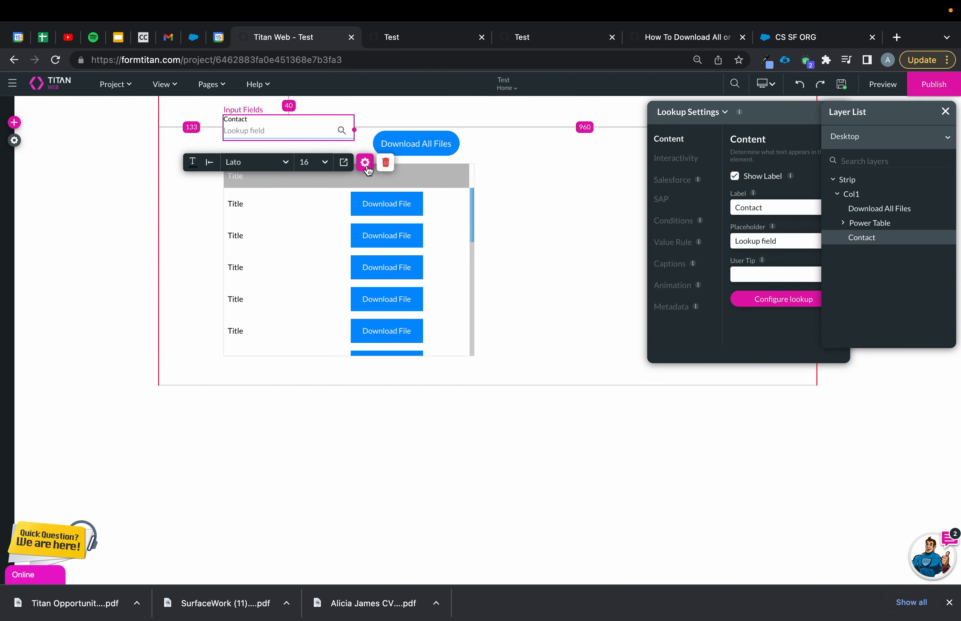
pyautogui.click(678, 223)
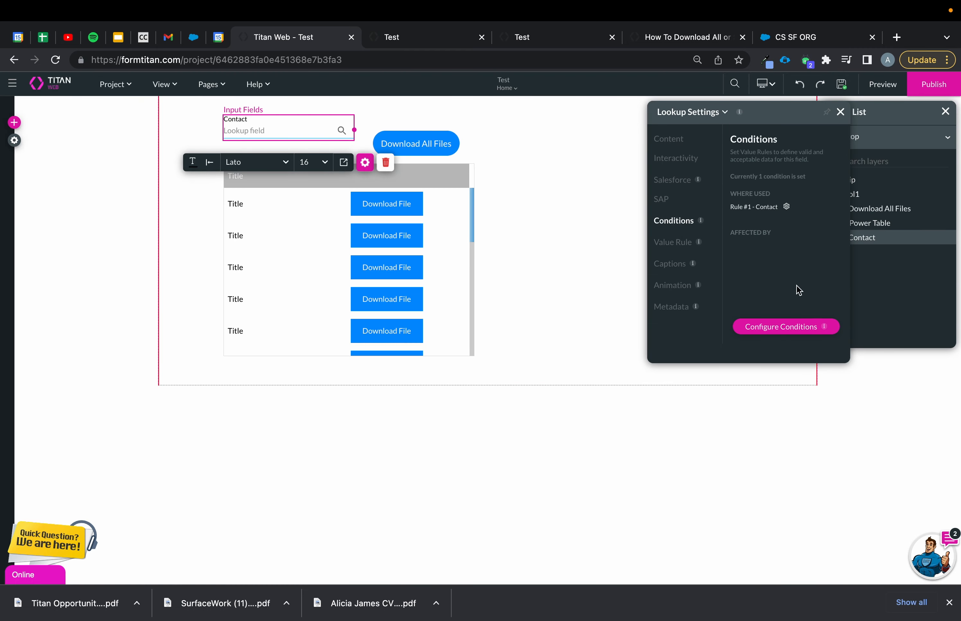
pyautogui.click(786, 206)
pyautogui.doubleClick(301, 355)
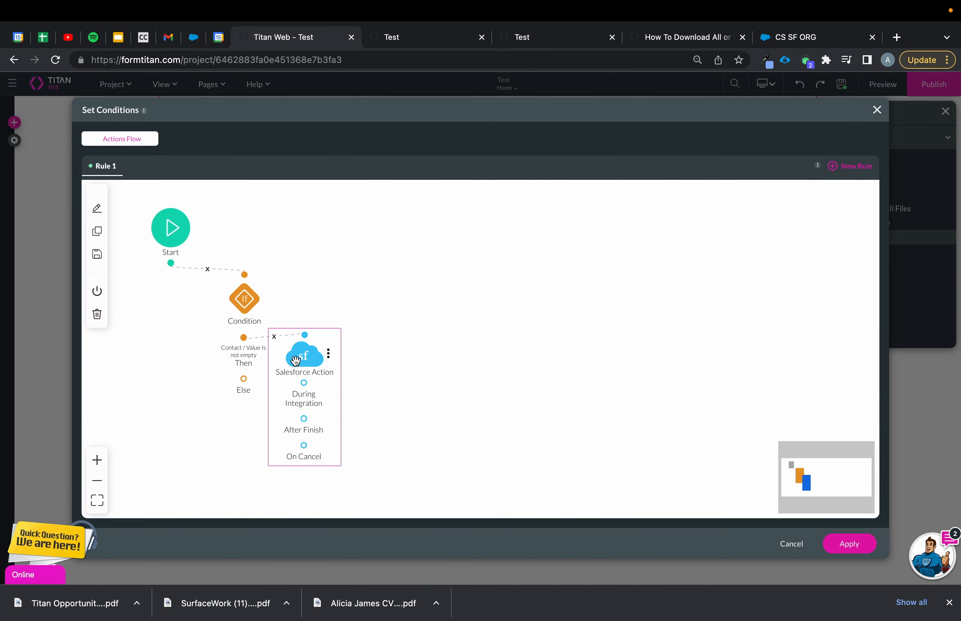
pyautogui.click(387, 271)
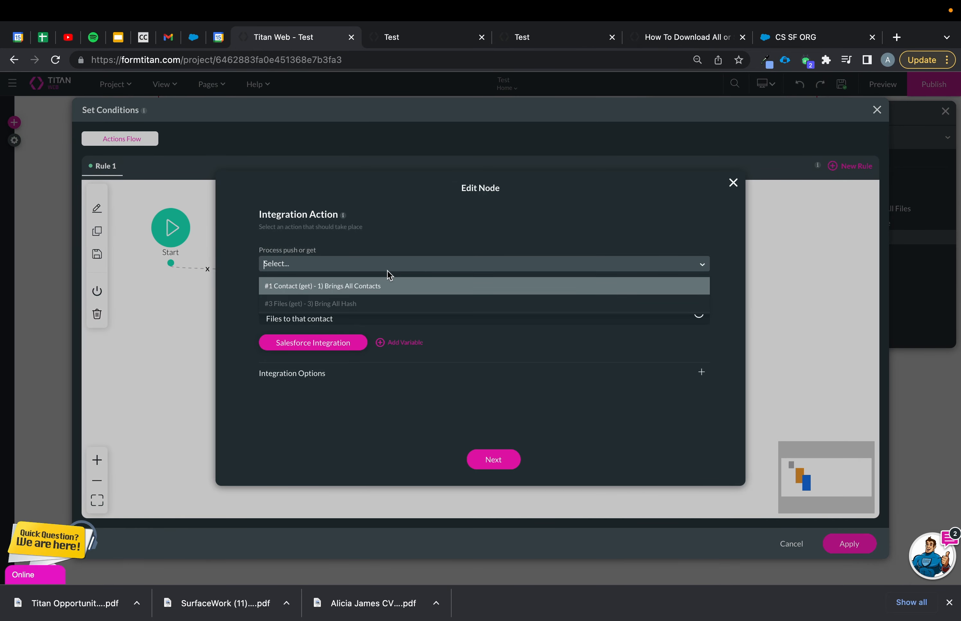
pyautogui.click(360, 307)
# Step: Enable Parallel load in the Salesforce Action node's integration options, finish the node and apply the rule
pyautogui.click(368, 395)
pyautogui.click(548, 414)
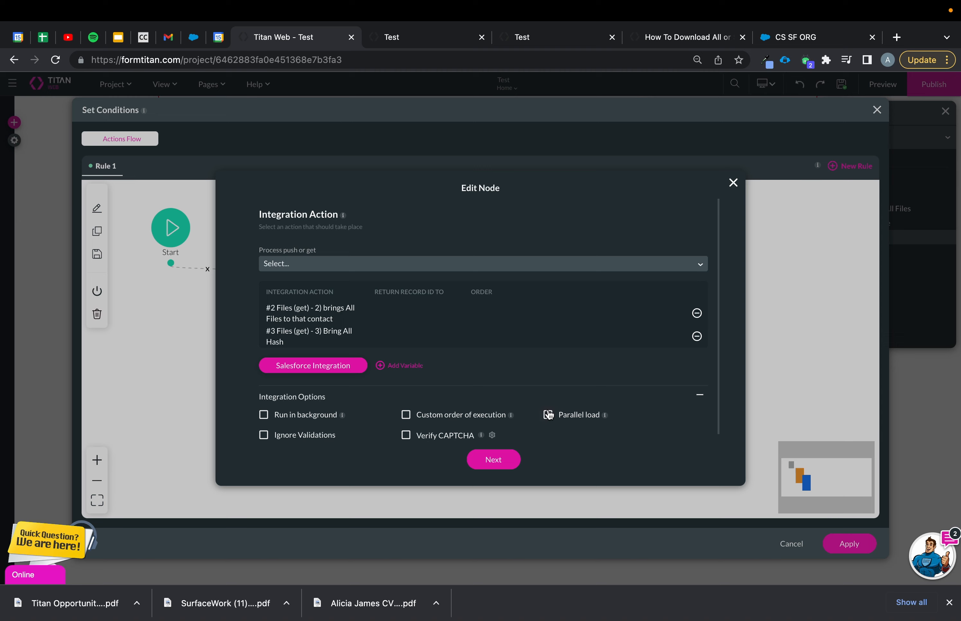
pyautogui.click(518, 458)
pyautogui.click(496, 459)
pyautogui.click(849, 542)
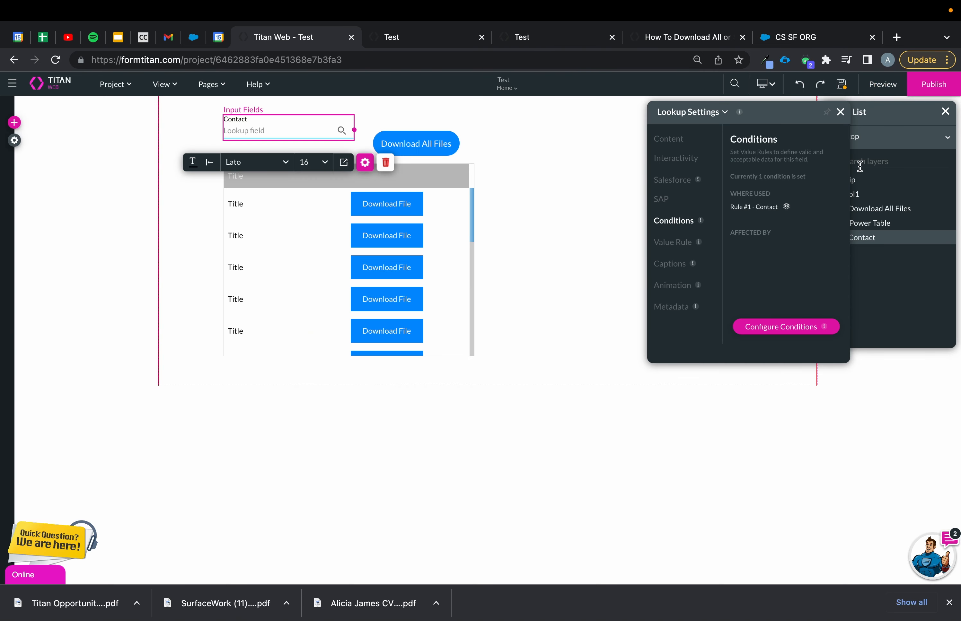
# Step: Preview the Test page, pick a contact by first name and check the allhashvalue variable in the project debugger
pyautogui.click(872, 88)
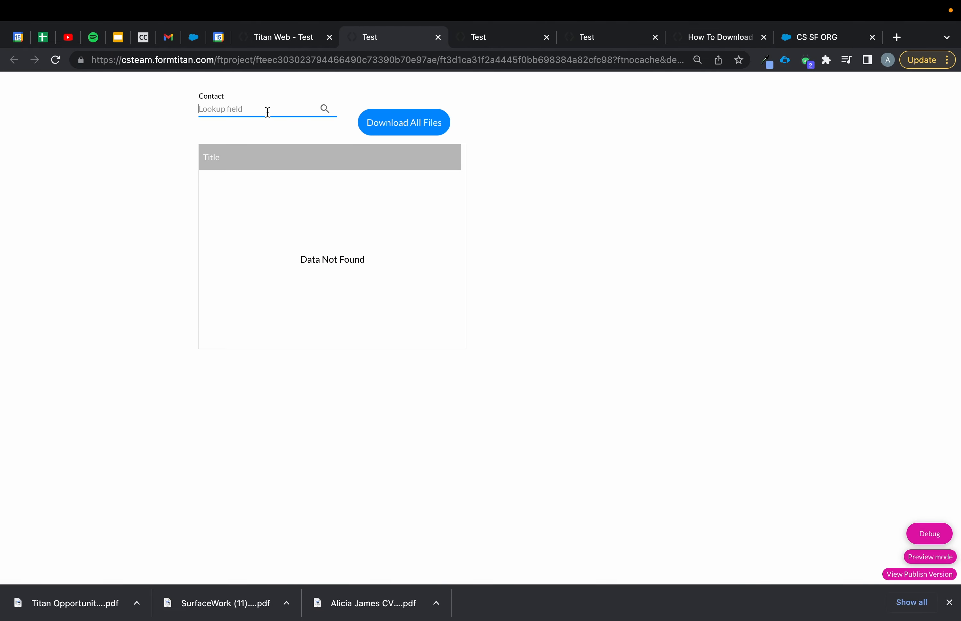
pyautogui.write('alici')
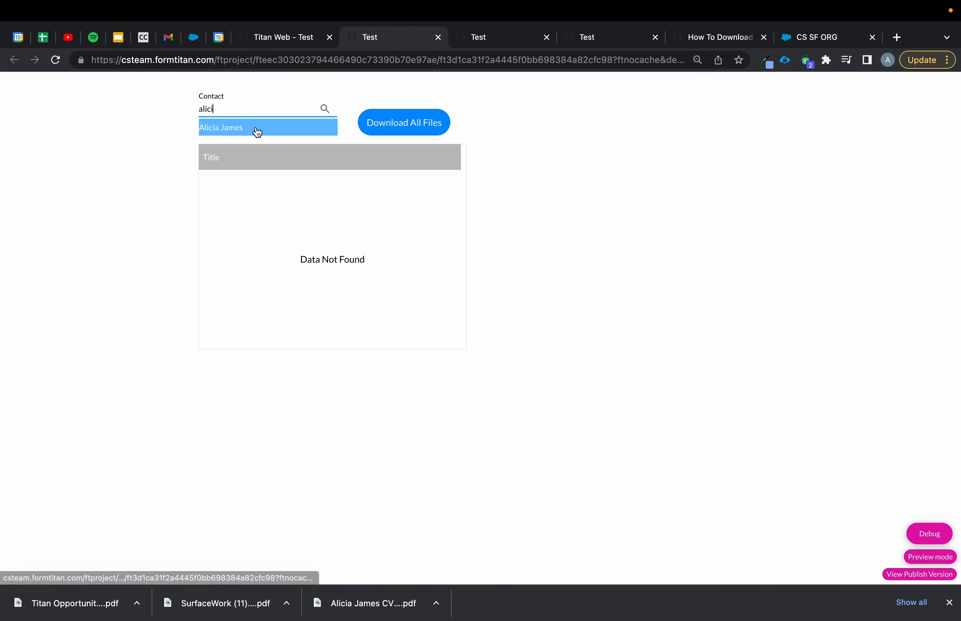
pyautogui.click(278, 126)
pyautogui.click(928, 532)
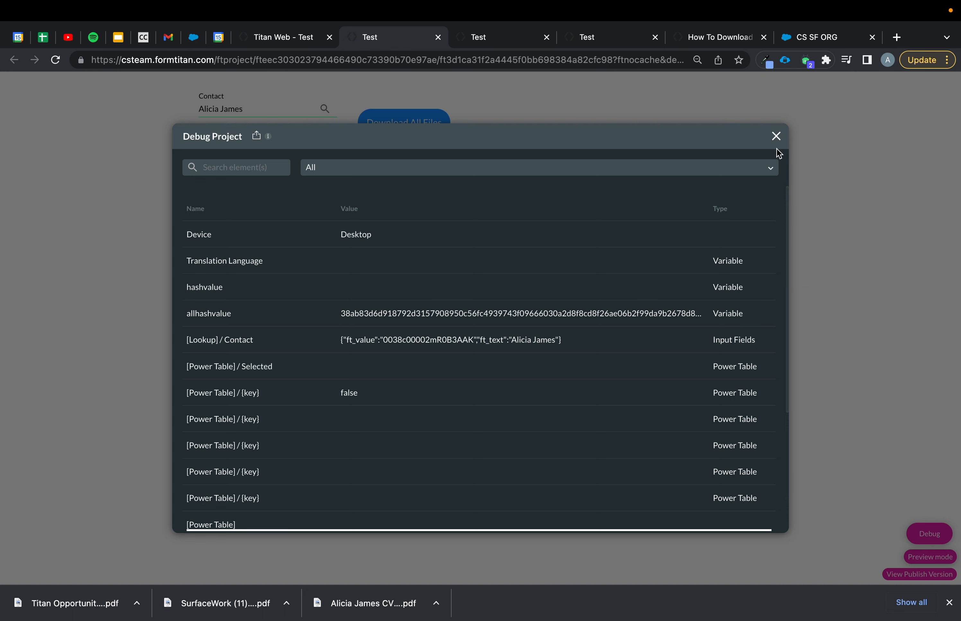
# Step: Close the project debugger, return to the Titan Web project and close the two spare Test preview tabs
pyautogui.click(775, 137)
pyautogui.click(315, 40)
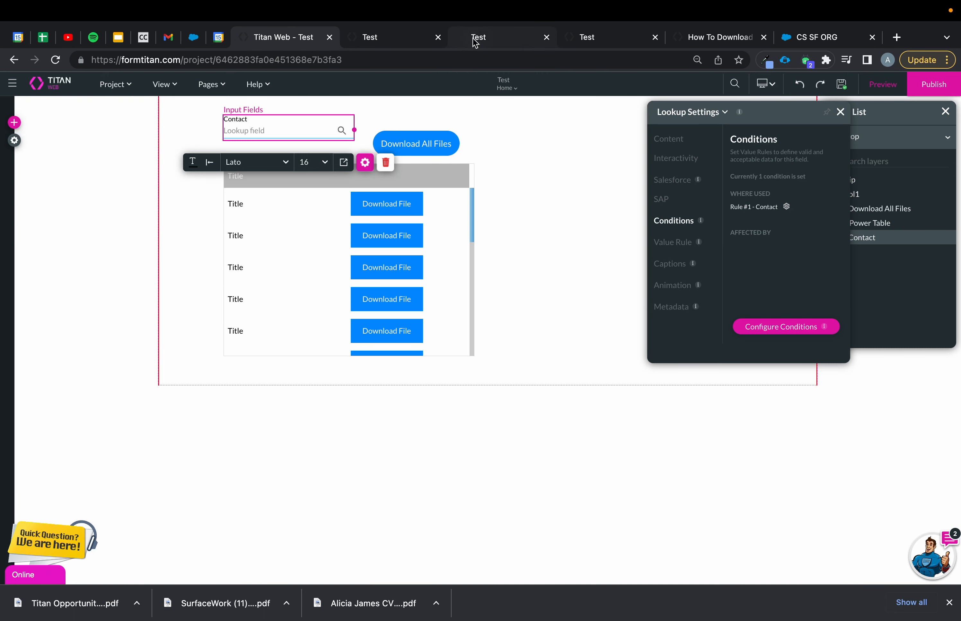
pyautogui.click(547, 37)
pyautogui.click(522, 38)
# Step: Add an Export and Download node to Rule 1 of the Download All Files button's on-click action
pyautogui.click(416, 143)
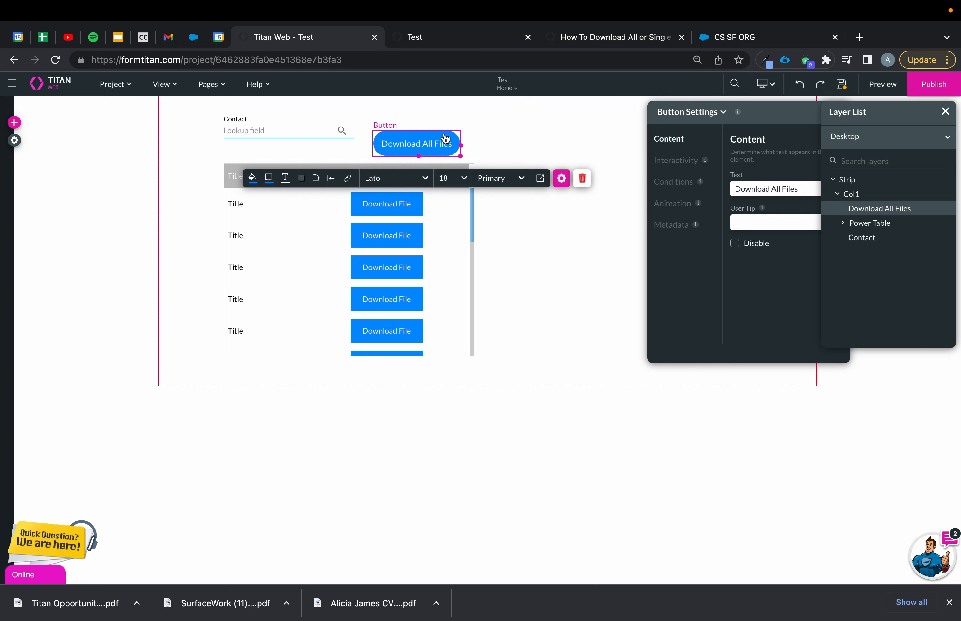
pyautogui.click(344, 183)
pyautogui.click(171, 262)
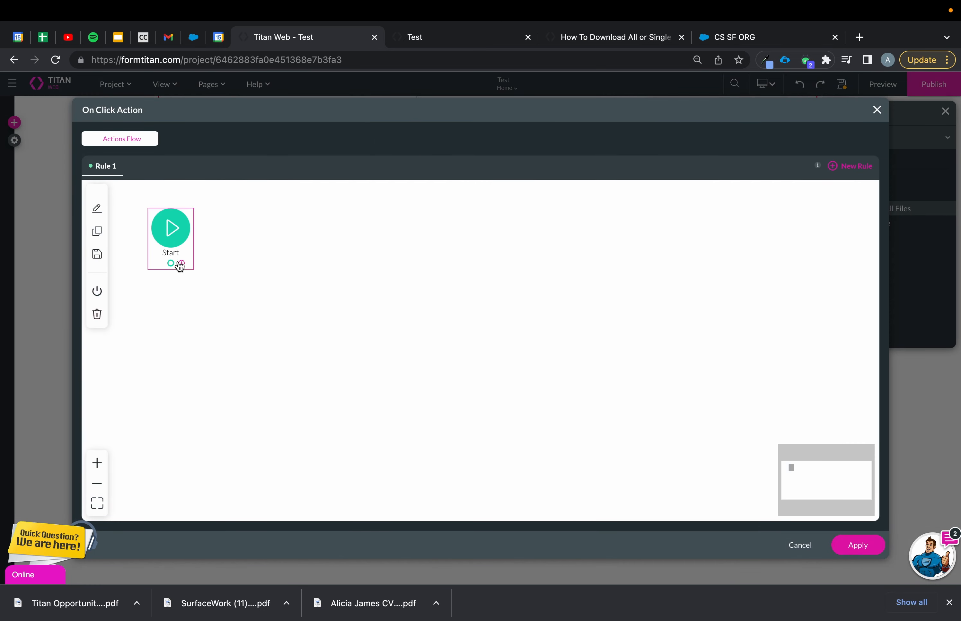
pyautogui.click(585, 247)
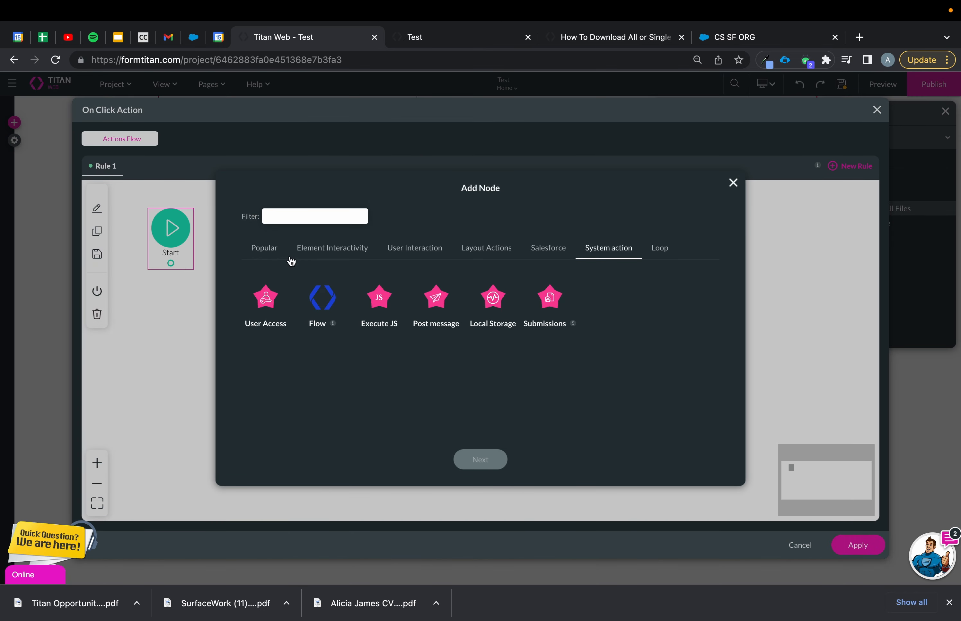
pyautogui.click(352, 253)
pyautogui.click(423, 248)
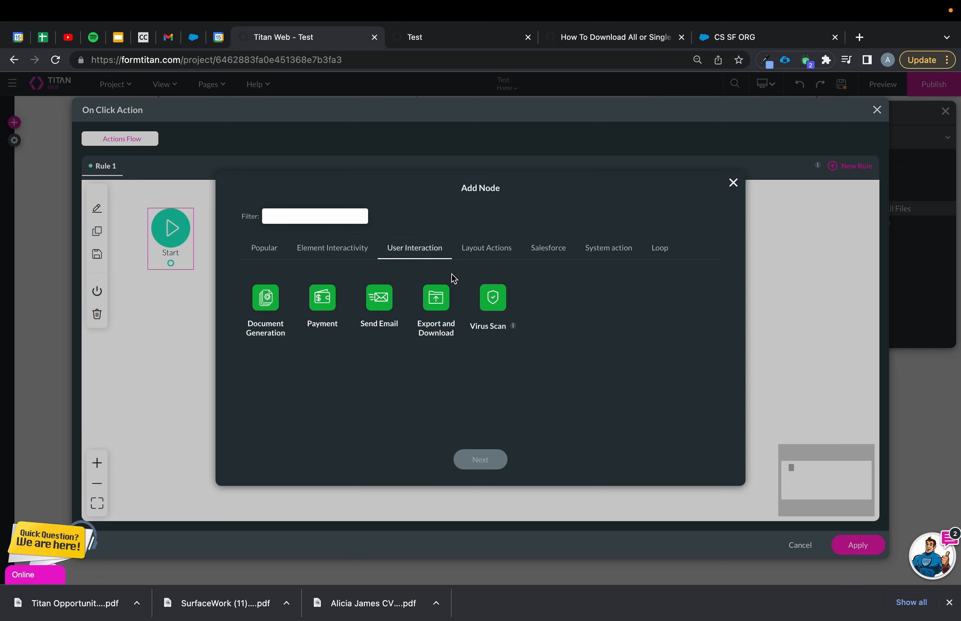
pyautogui.click(435, 299)
pyautogui.click(480, 461)
# Step: Set the Export and Download node to Download File with the allhashvalue variable, finish it and apply the on-click action
pyautogui.click(316, 241)
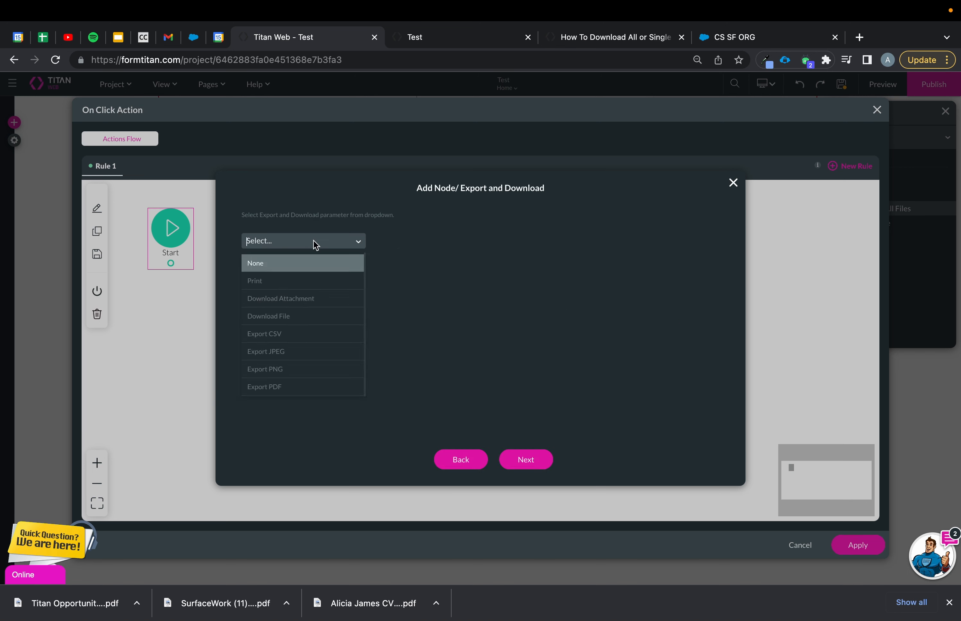
pyautogui.click(290, 318)
pyautogui.click(300, 270)
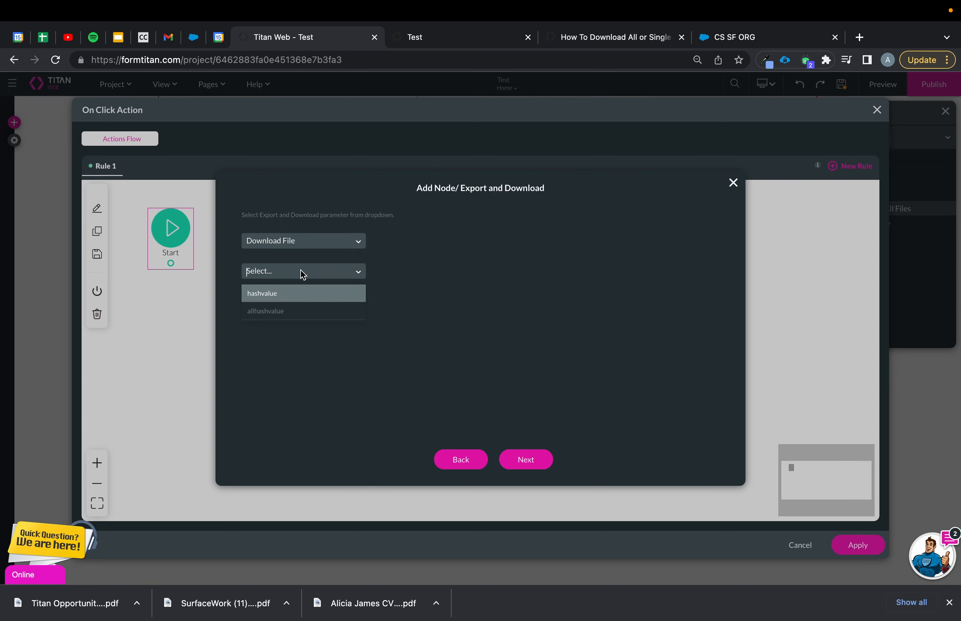
pyautogui.click(300, 311)
pyautogui.click(525, 461)
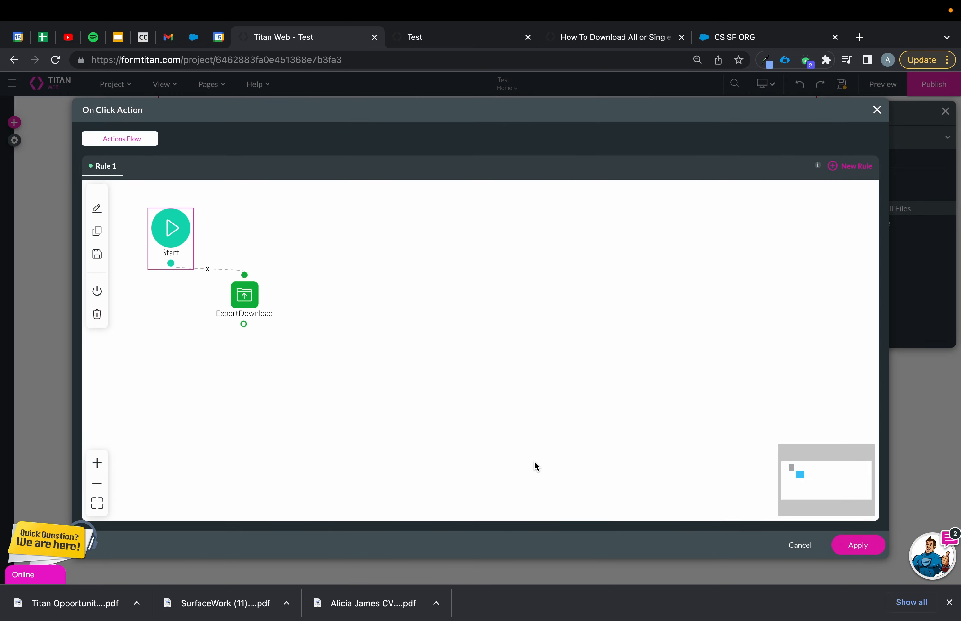
pyautogui.click(848, 545)
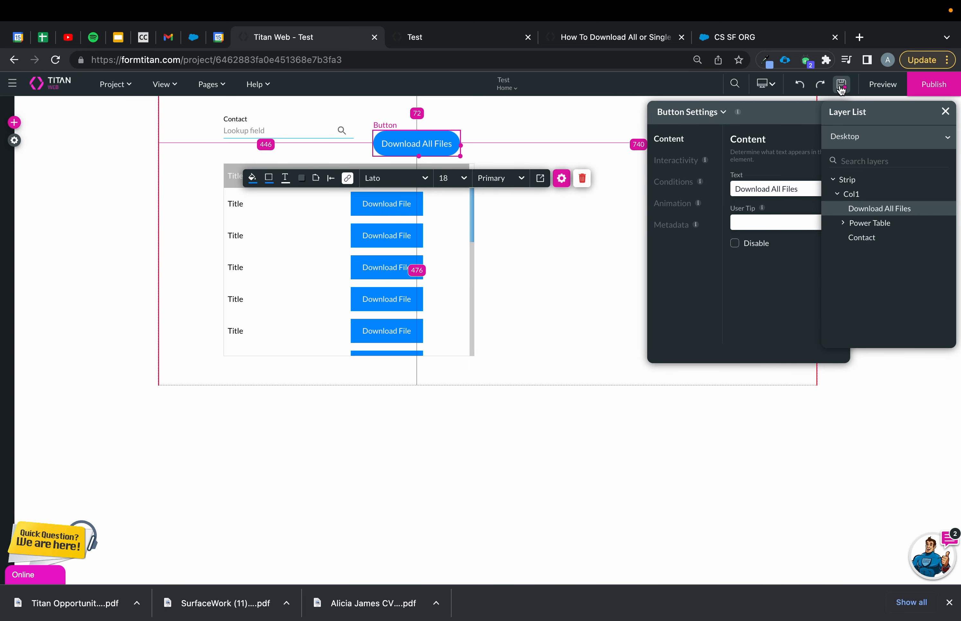
# Step: Reload the Test preview, pick a contact by first name, download all of the contact's files and close the download progress dialog
pyautogui.click(457, 34)
pyautogui.click(57, 64)
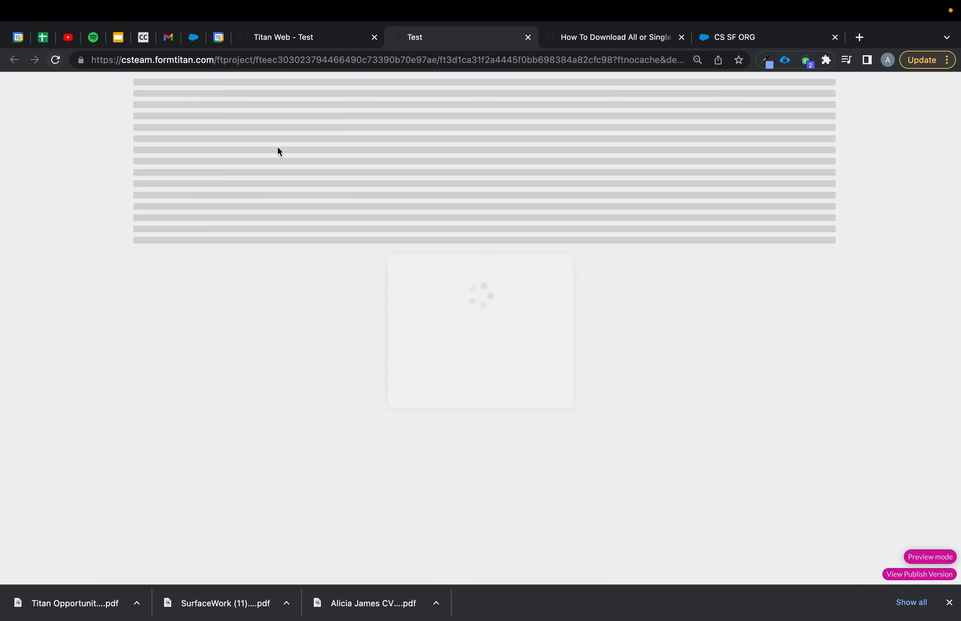
pyautogui.click(257, 110)
pyautogui.write('a')
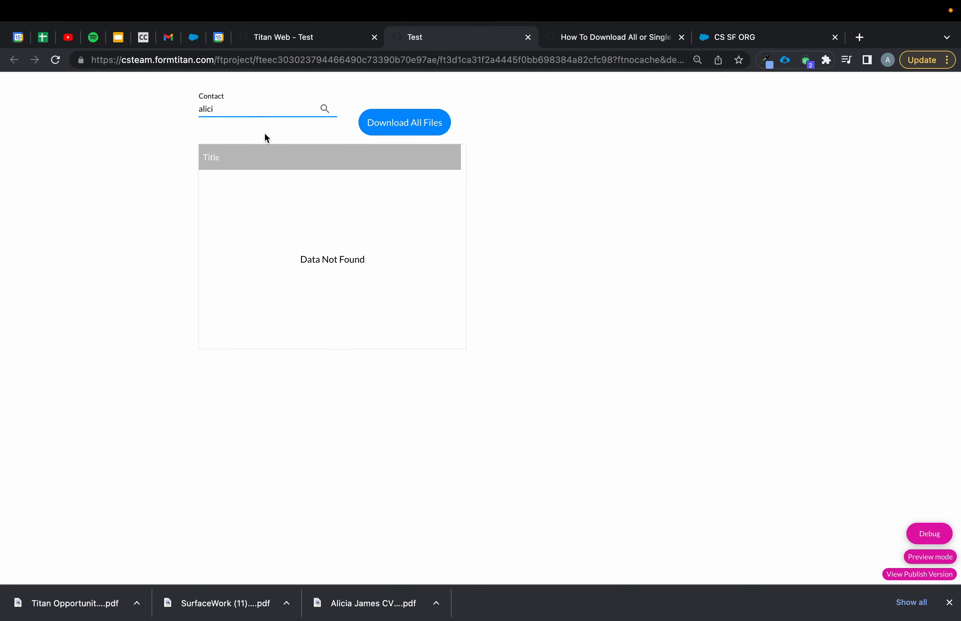
pyautogui.write('lici')
pyautogui.click(265, 129)
pyautogui.click(385, 129)
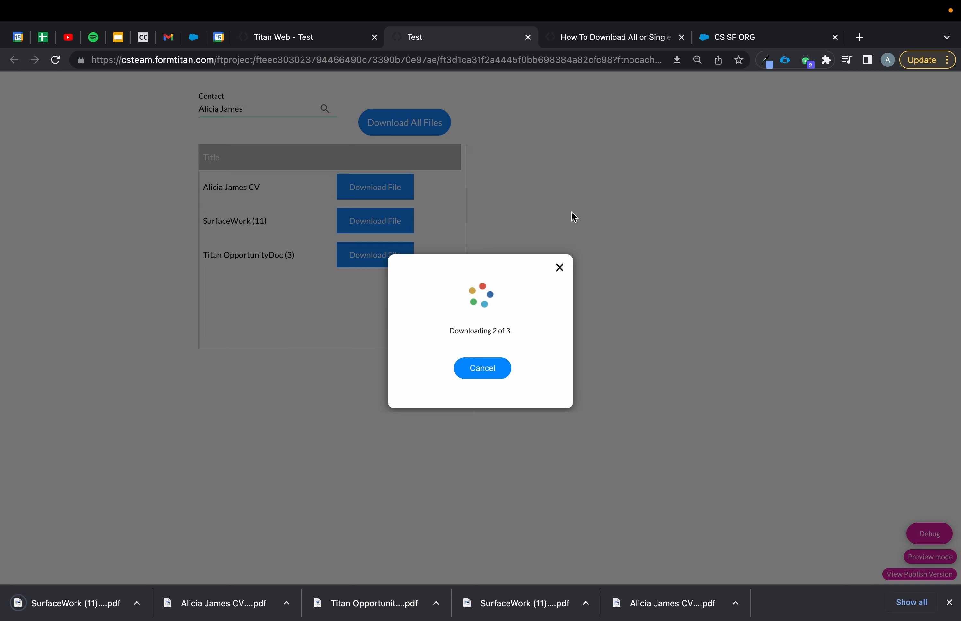
pyautogui.click(561, 270)
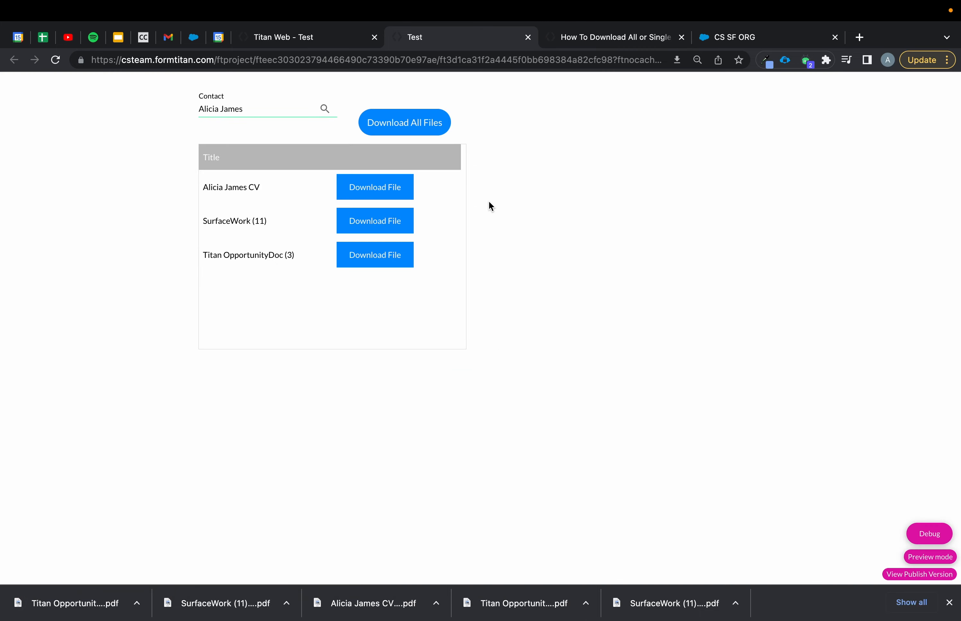